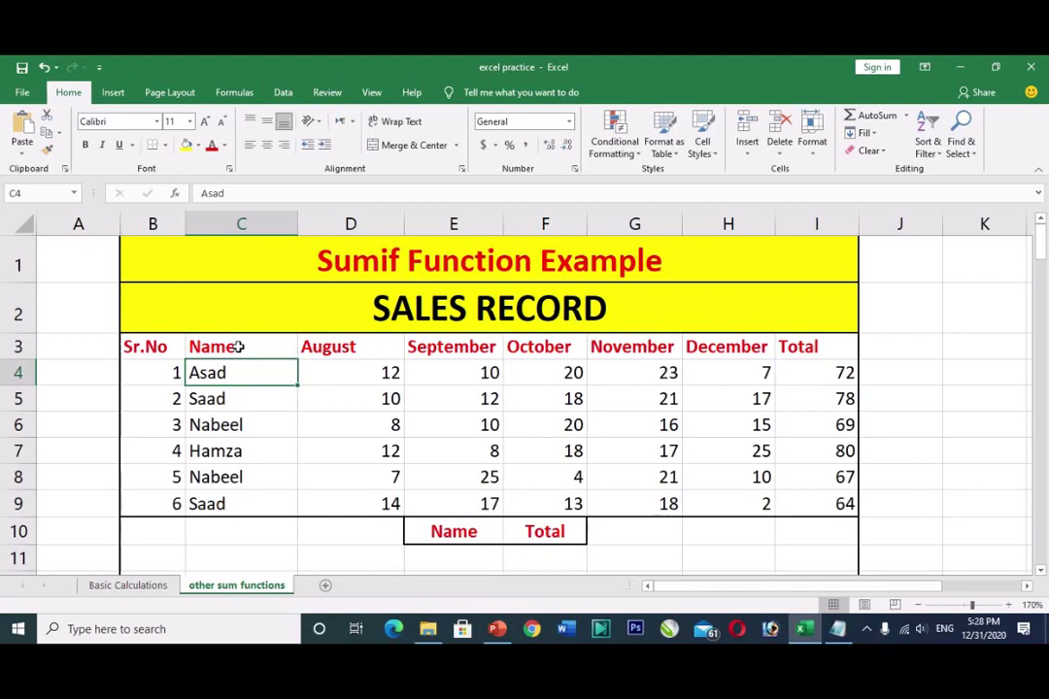
Review the salesperson entries in the Name column, C4 through C9, checking for repeated names
click(231, 399)
click(229, 425)
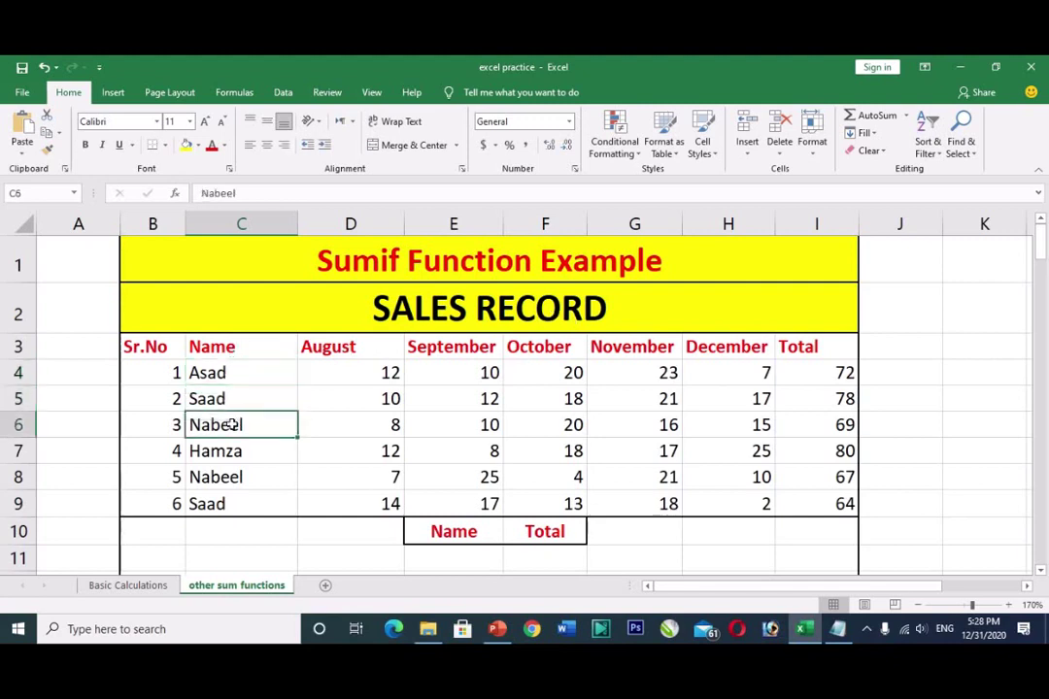
click(234, 452)
click(221, 373)
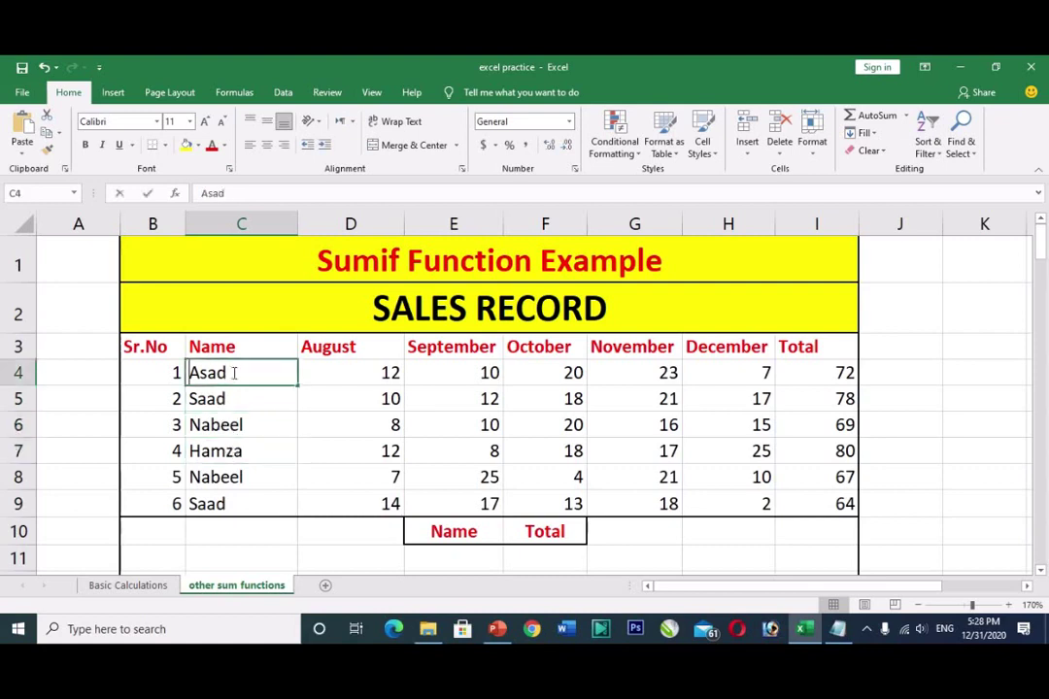
click(229, 400)
click(229, 425)
click(229, 452)
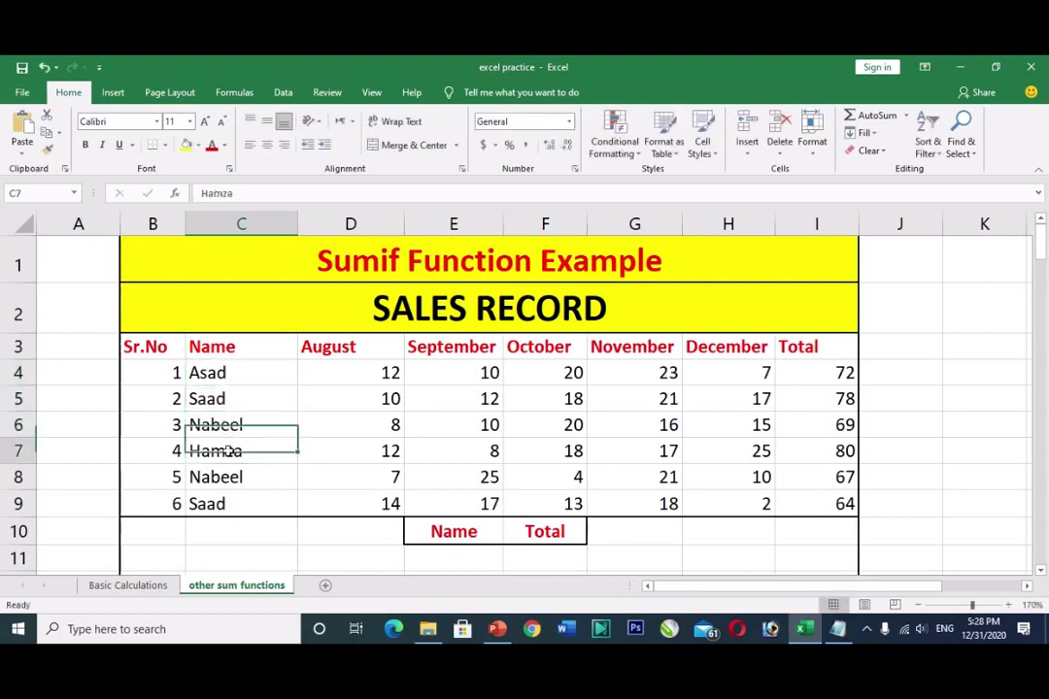
click(229, 477)
click(230, 501)
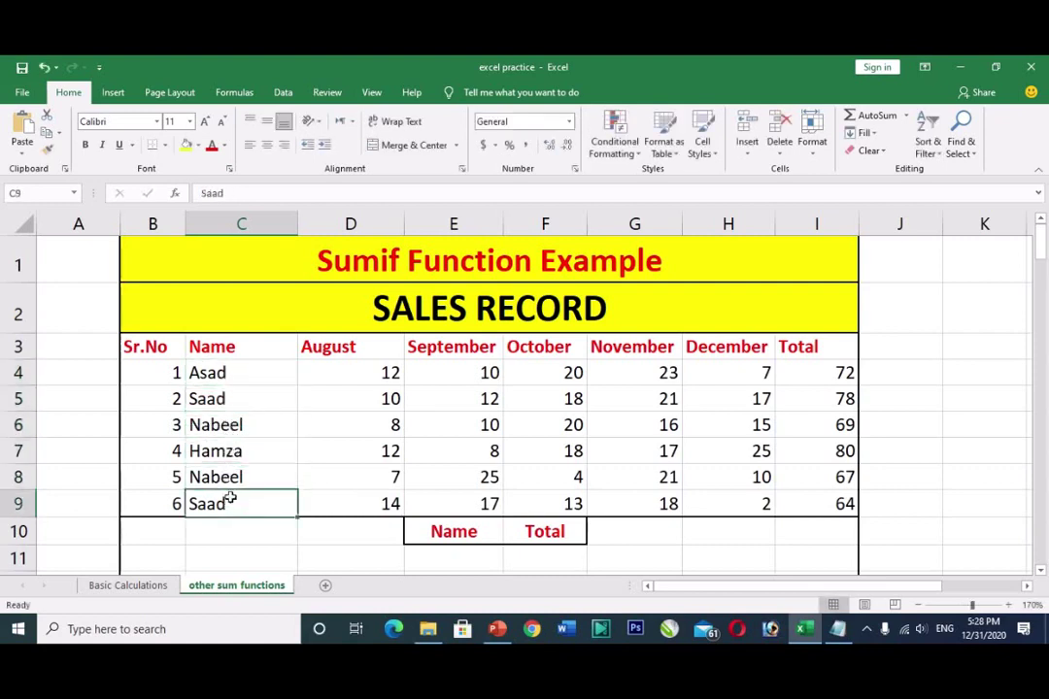
Examine the first salesperson's August to December sales in row 4 and the formula behind the total in I4
click(250, 372)
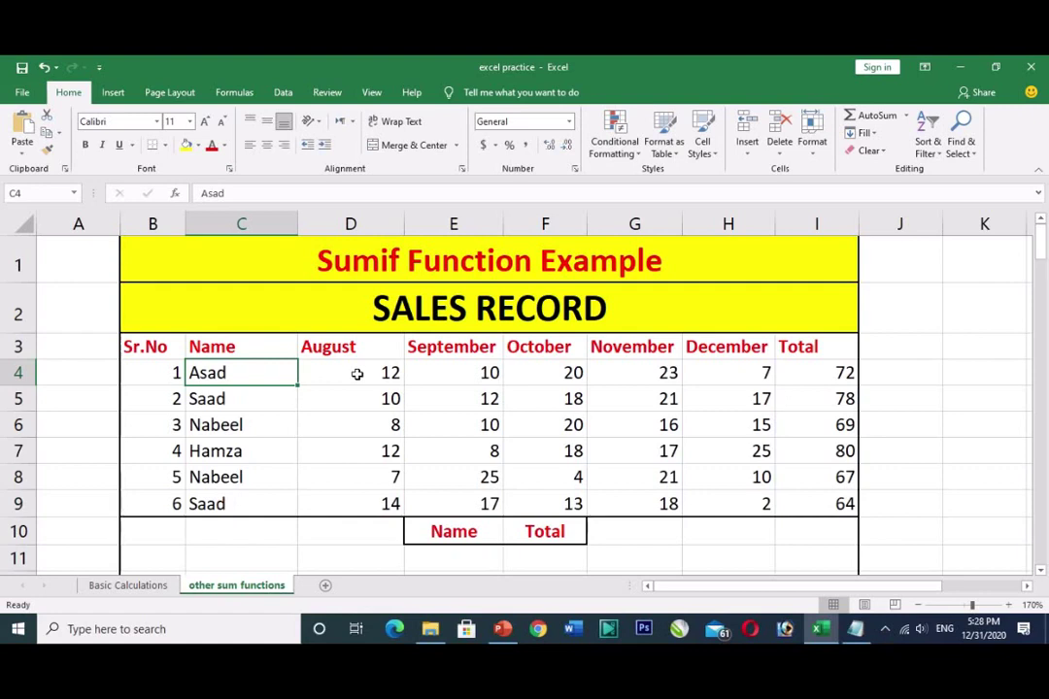
click(358, 374)
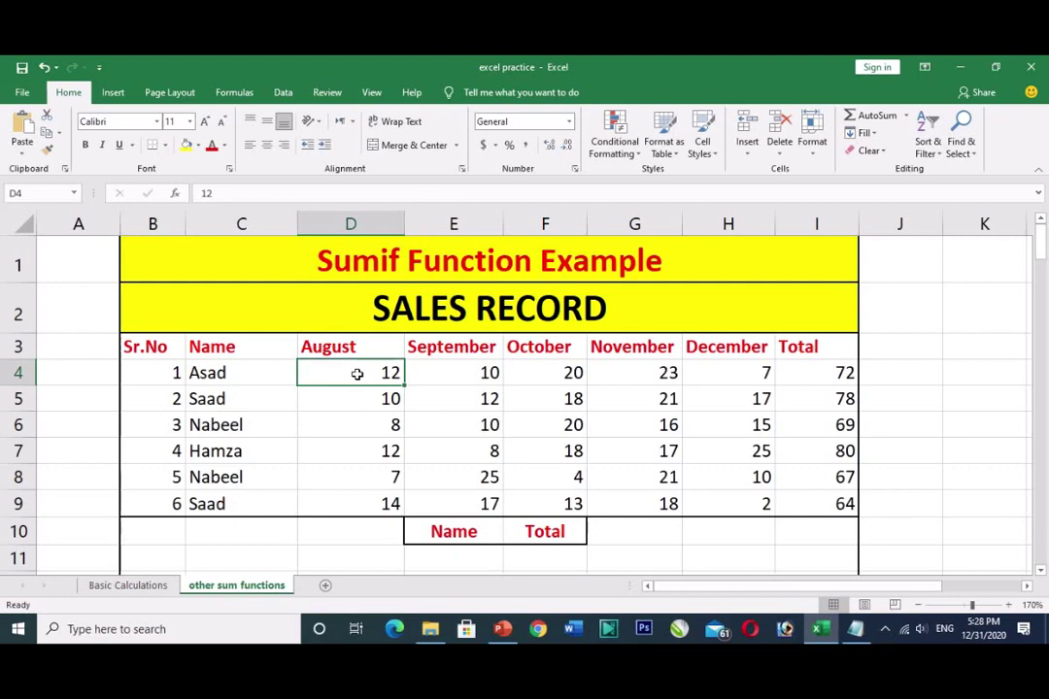
click(213, 373)
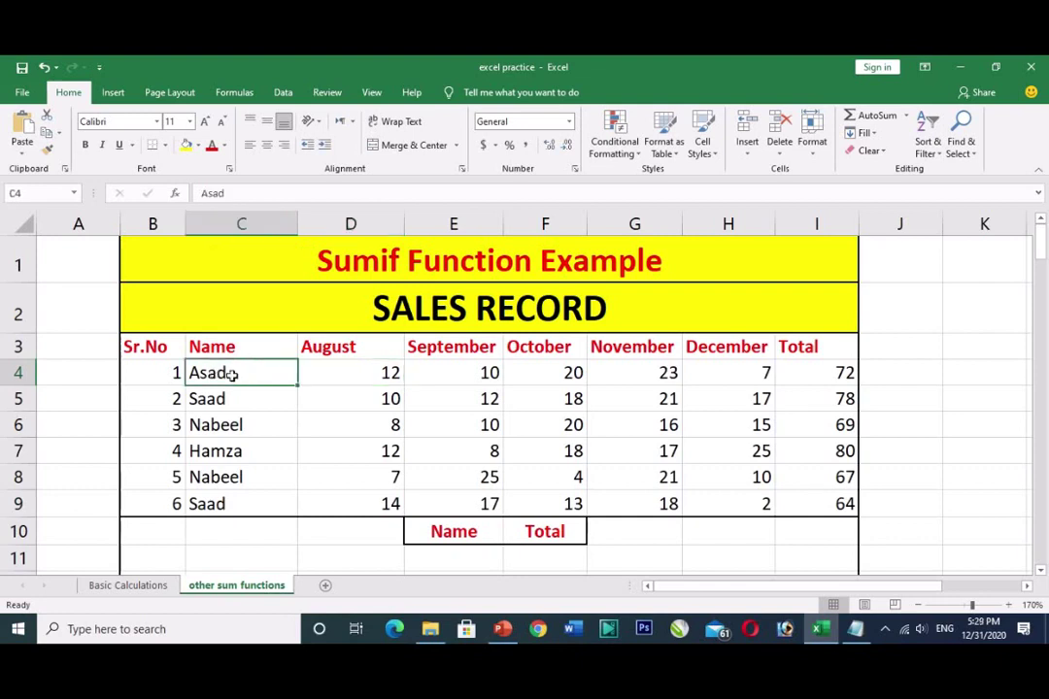
click(358, 371)
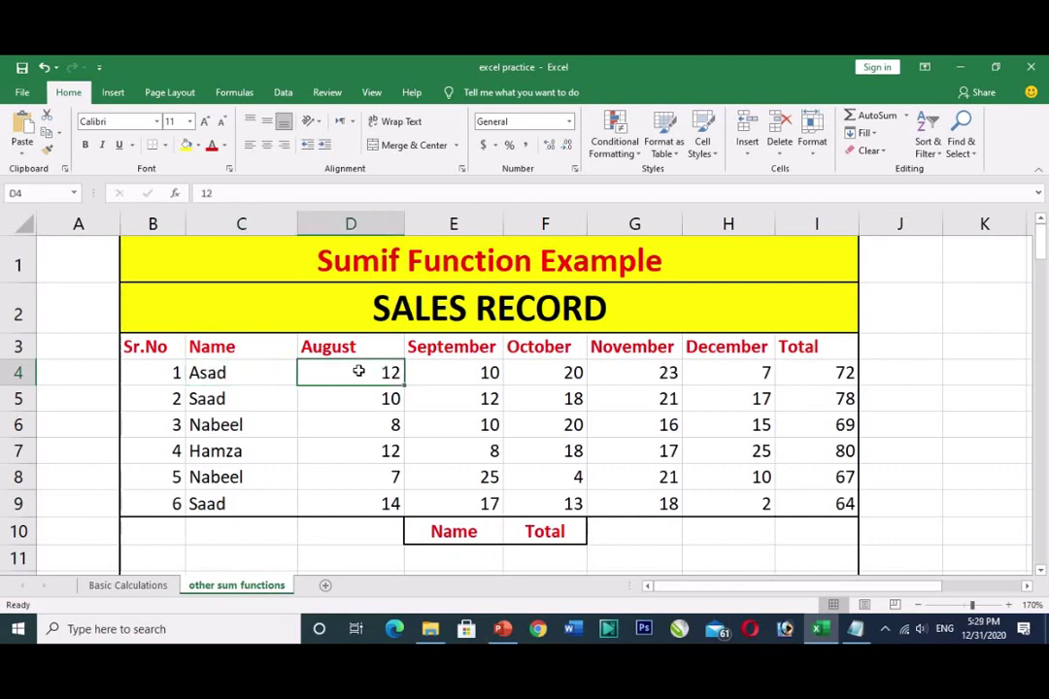
click(451, 372)
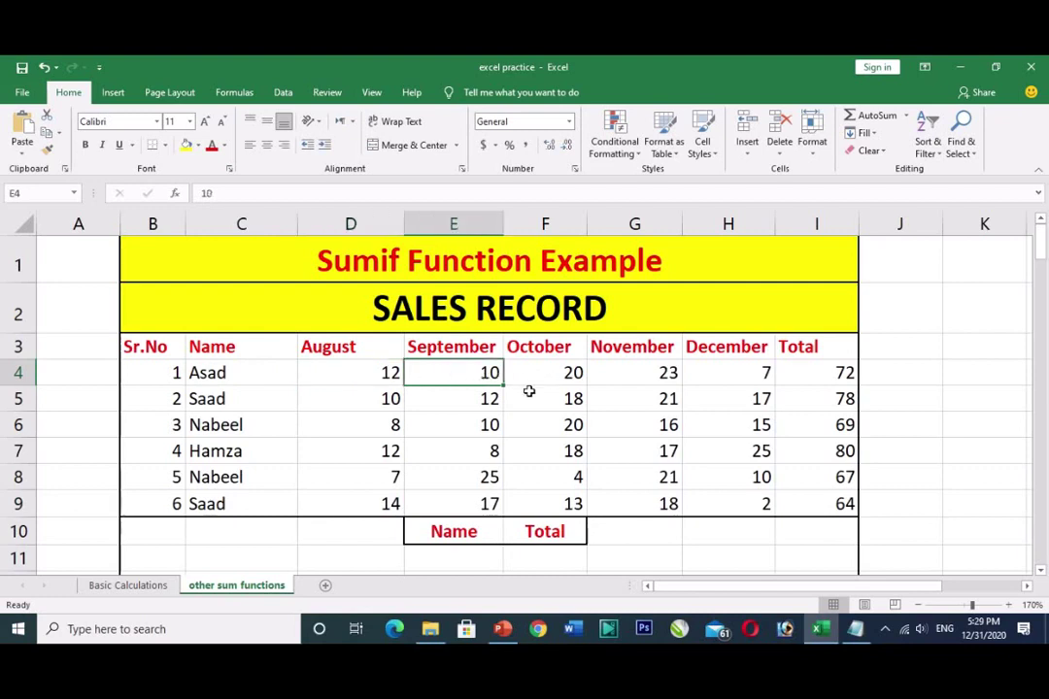
click(554, 371)
click(643, 374)
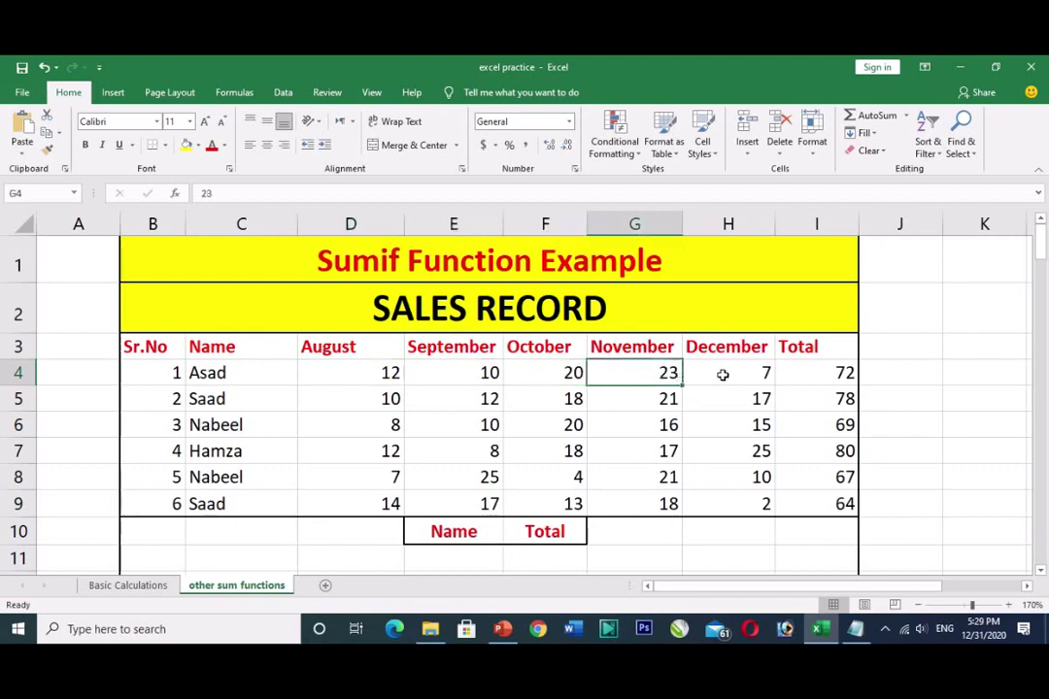
click(713, 377)
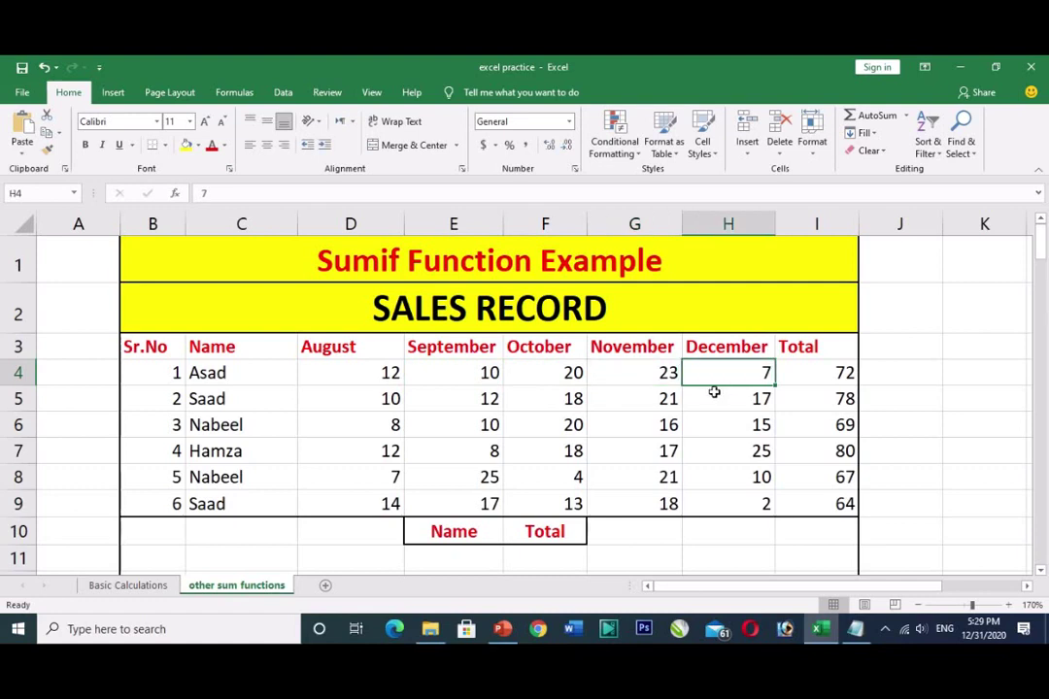
click(820, 373)
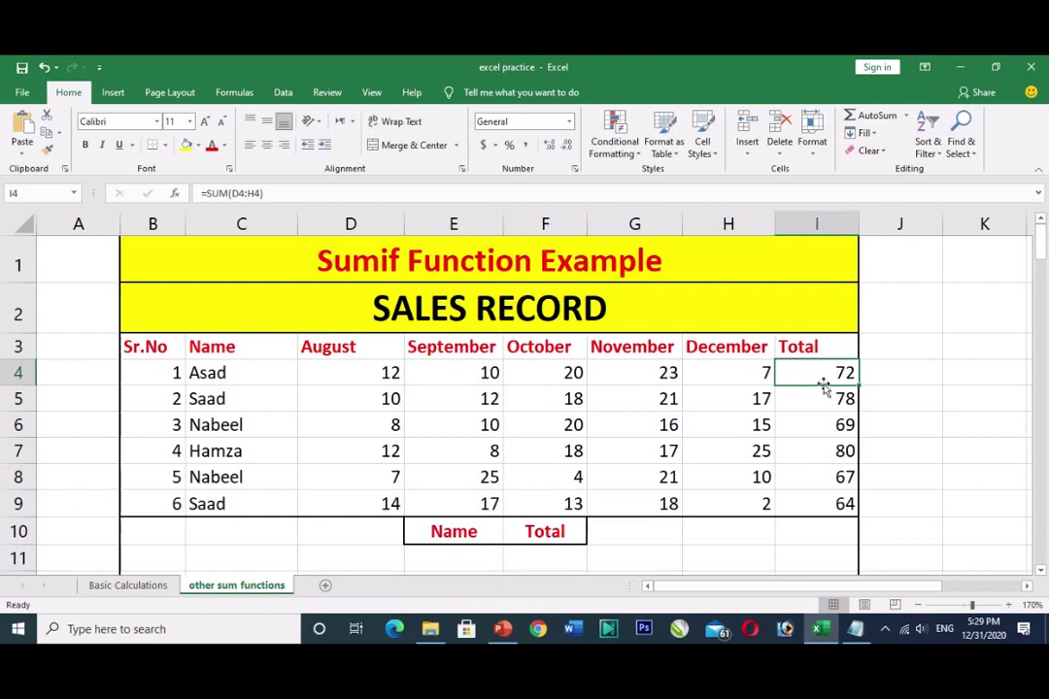
Compare the repeated salesperson's entries in rows 5 and 9, checking the monthly sales from August to October
click(216, 401)
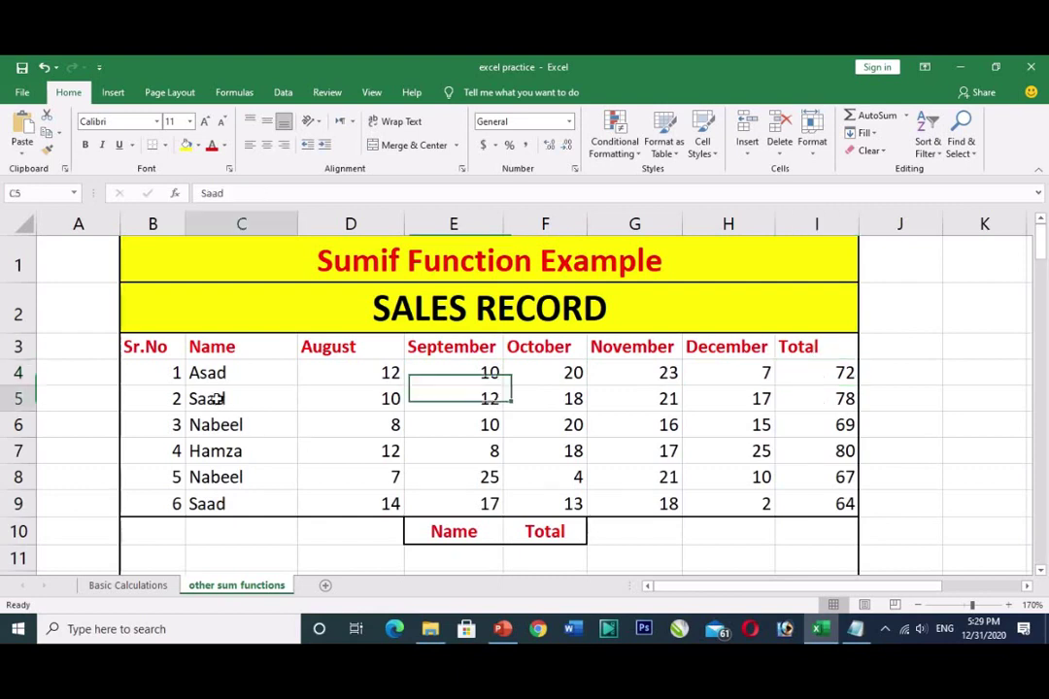
click(369, 400)
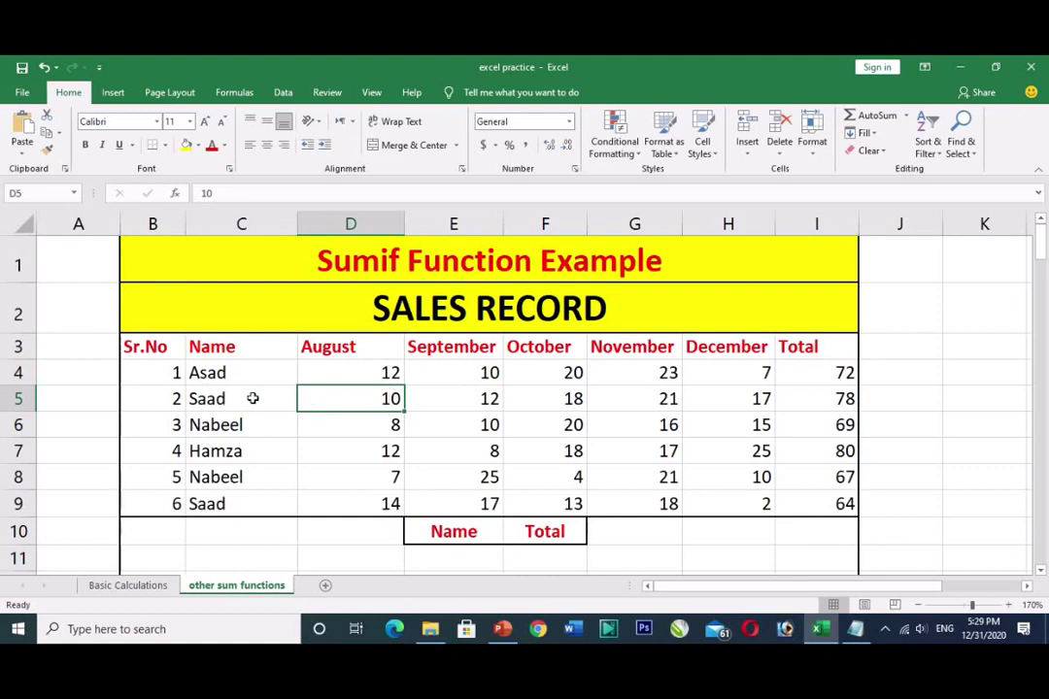
click(225, 503)
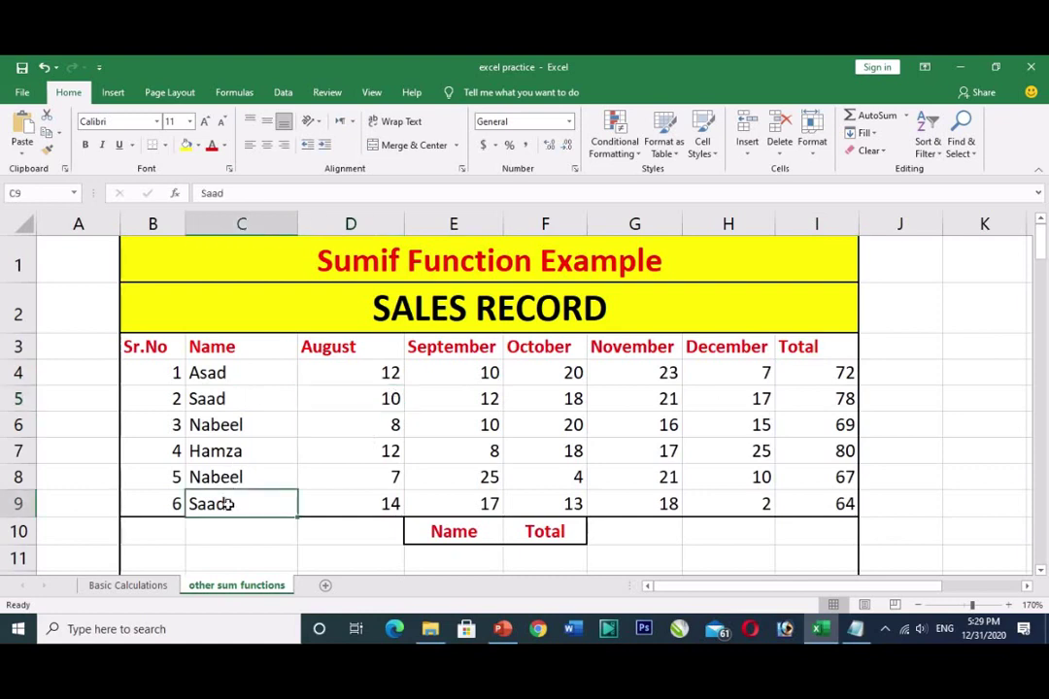
click(369, 504)
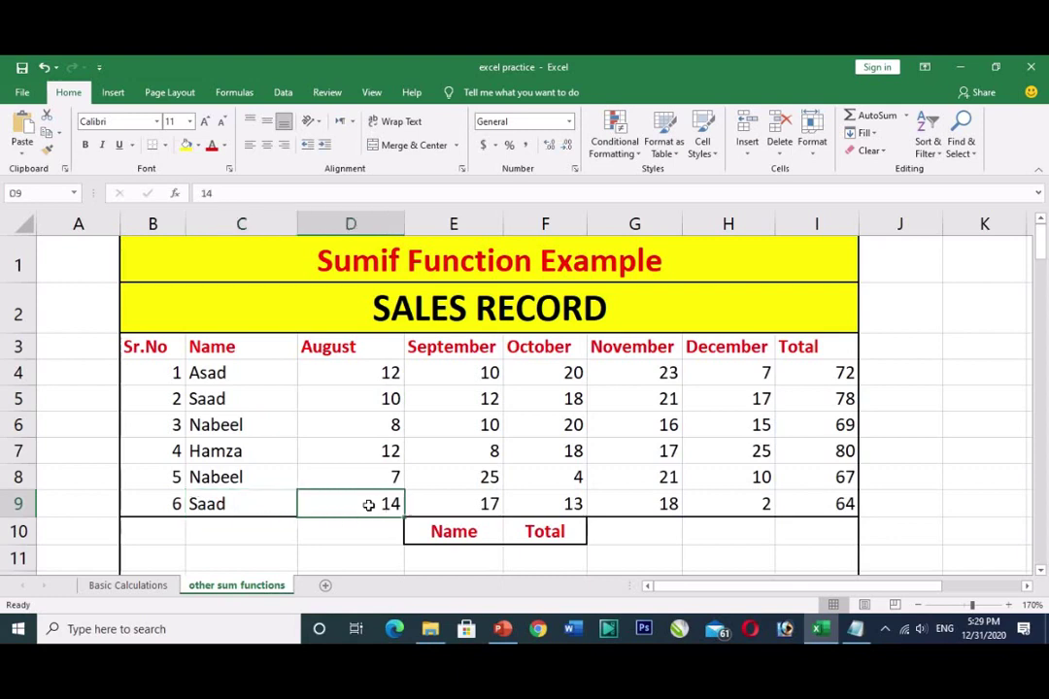
click(453, 503)
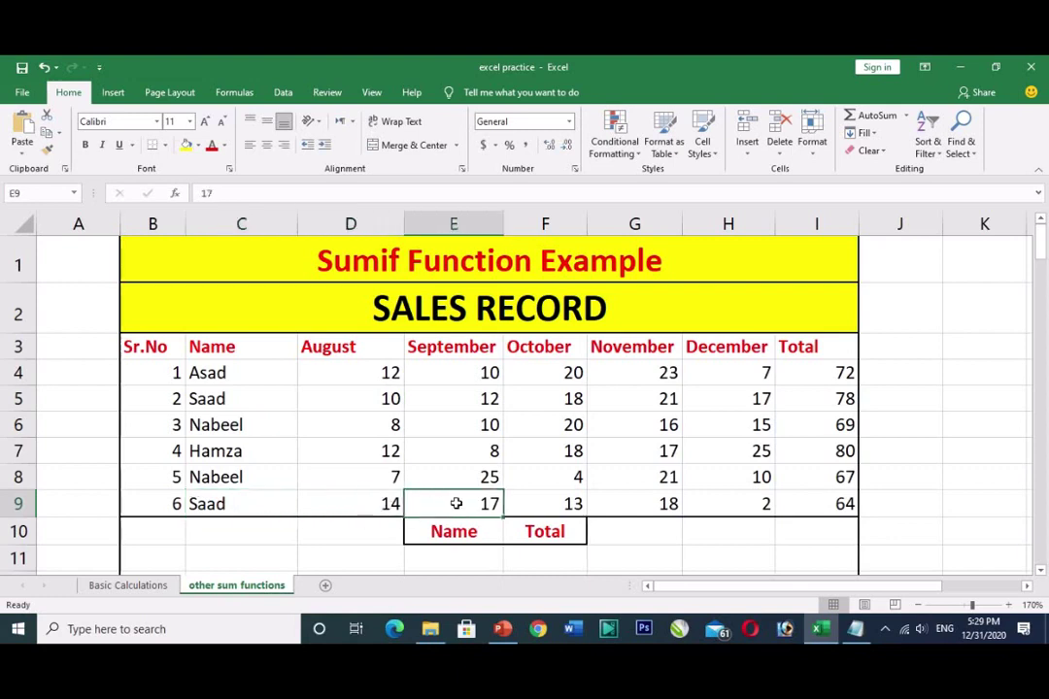
click(539, 505)
Go through the monthly sales and Total cells of rows 4 and 5, from August to December
click(229, 376)
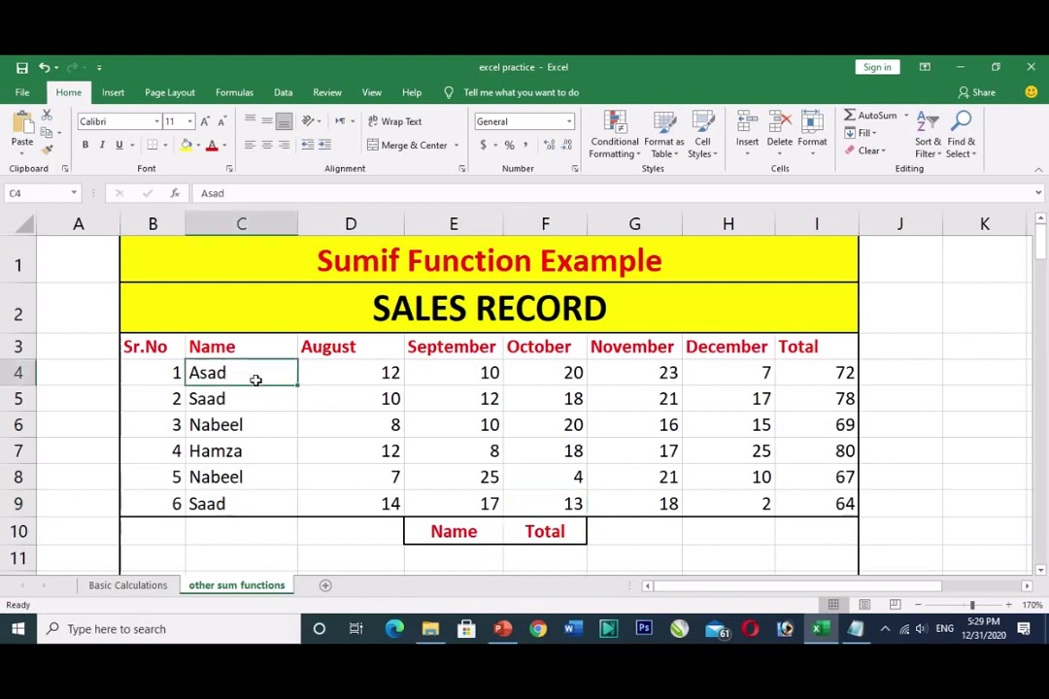
click(352, 385)
click(447, 377)
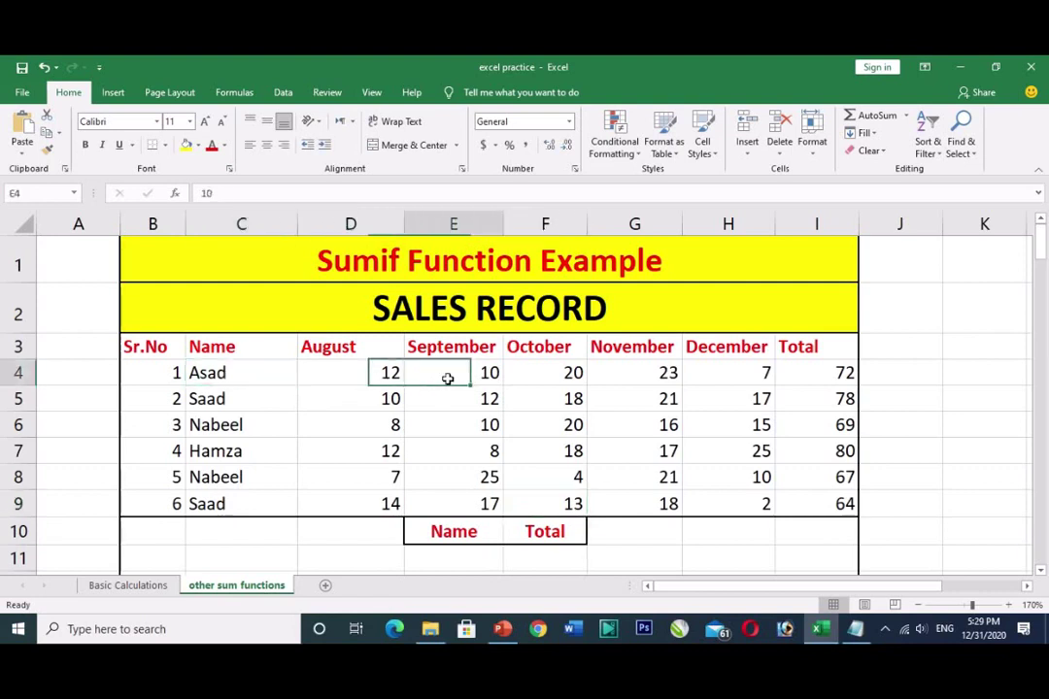
click(576, 380)
click(625, 379)
click(733, 381)
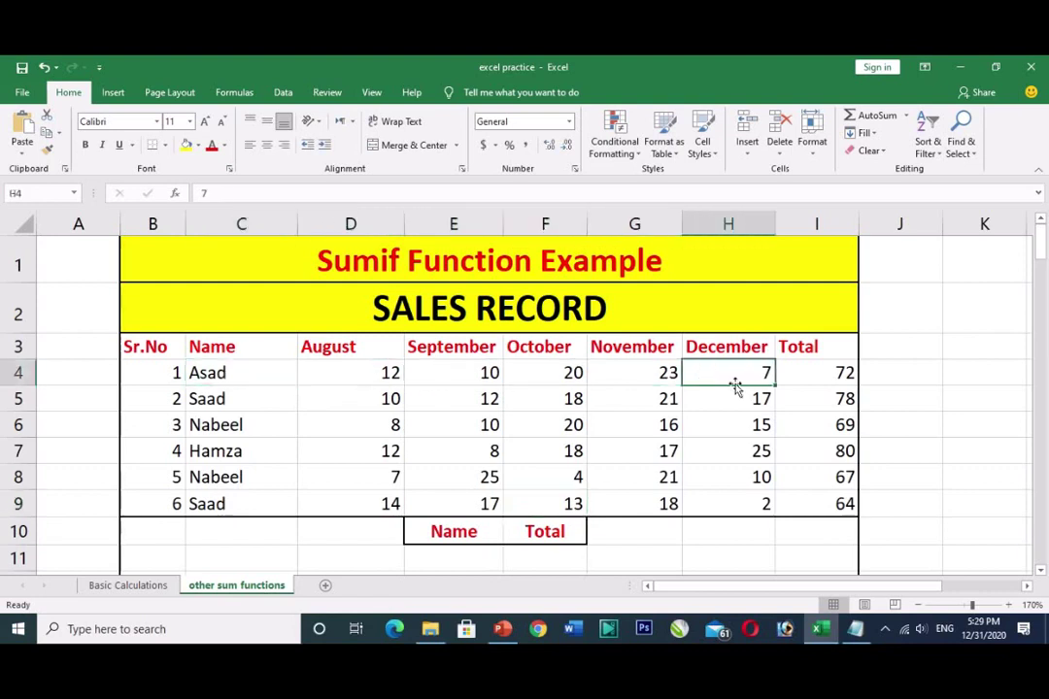
click(806, 373)
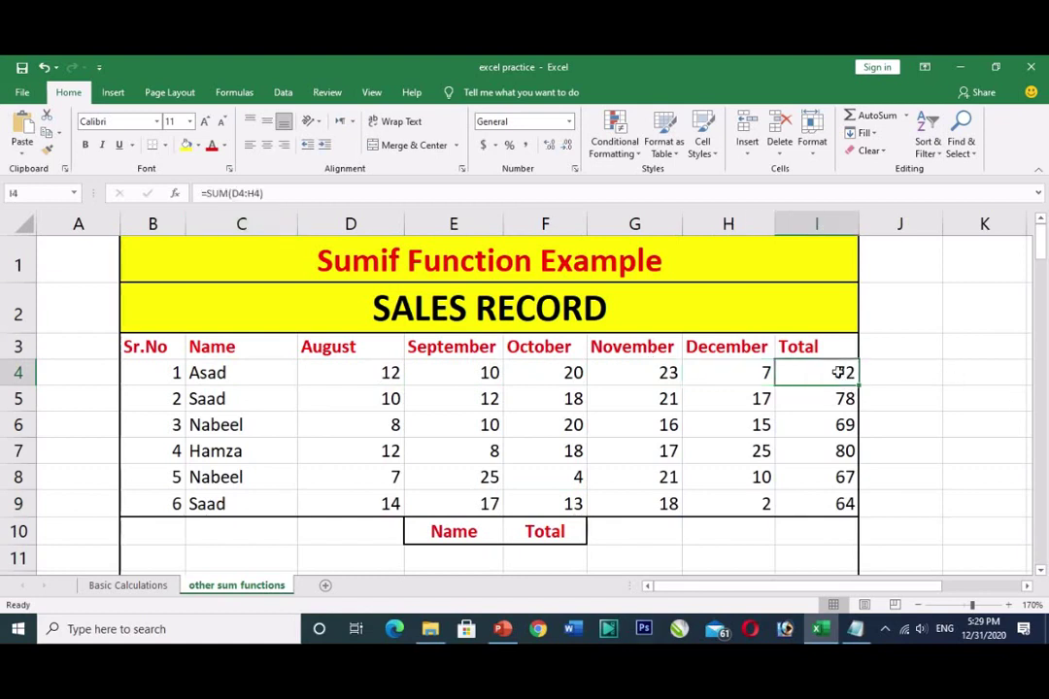
click(245, 400)
click(374, 404)
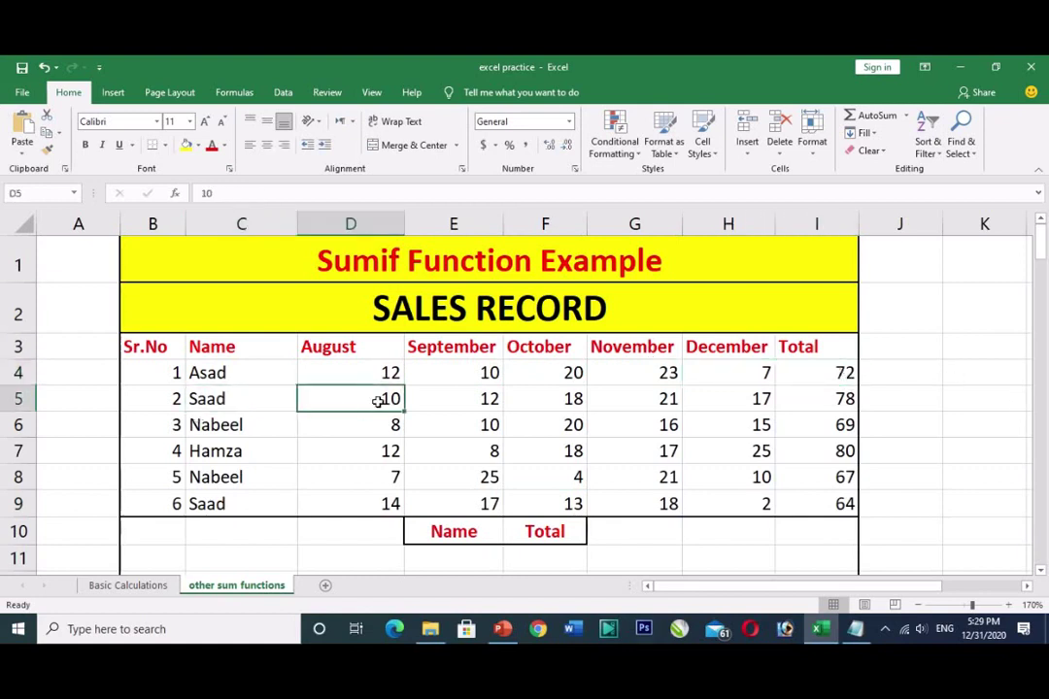
click(470, 399)
click(544, 400)
click(670, 404)
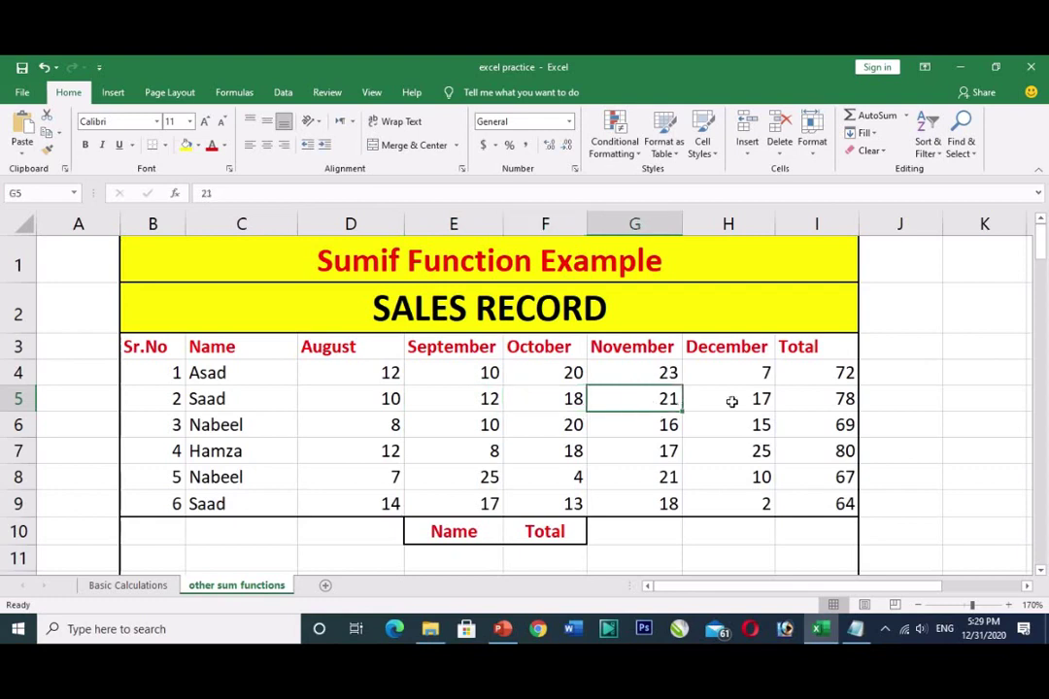
click(751, 399)
click(845, 401)
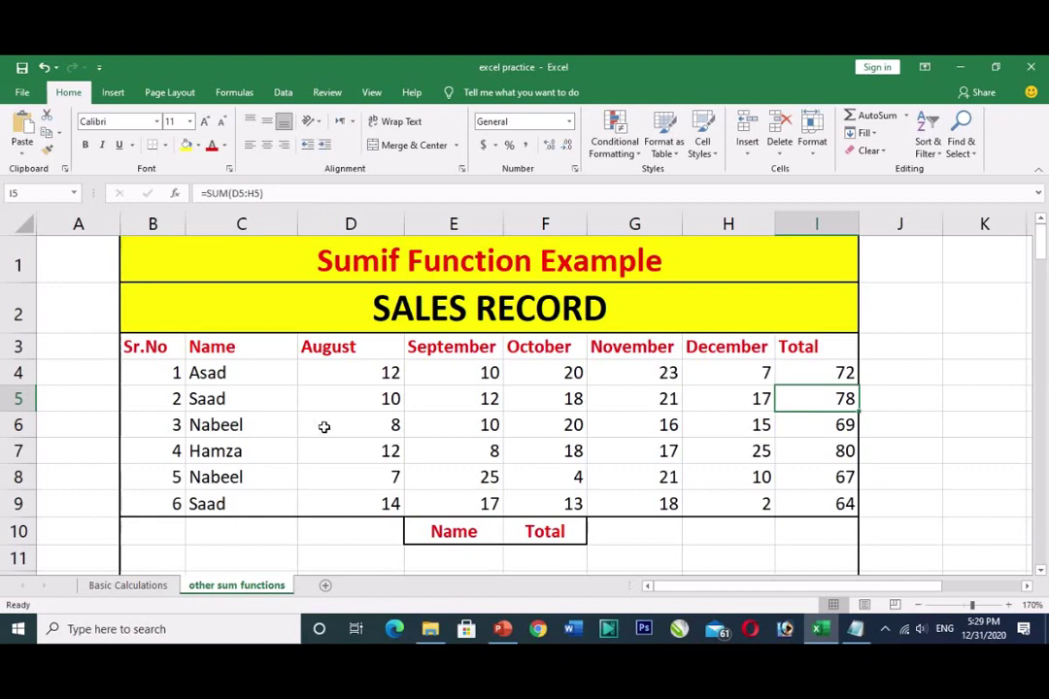
Check the repeated salesperson's names in C5 and C9 against the matching row totals in I5 and I9
click(466, 557)
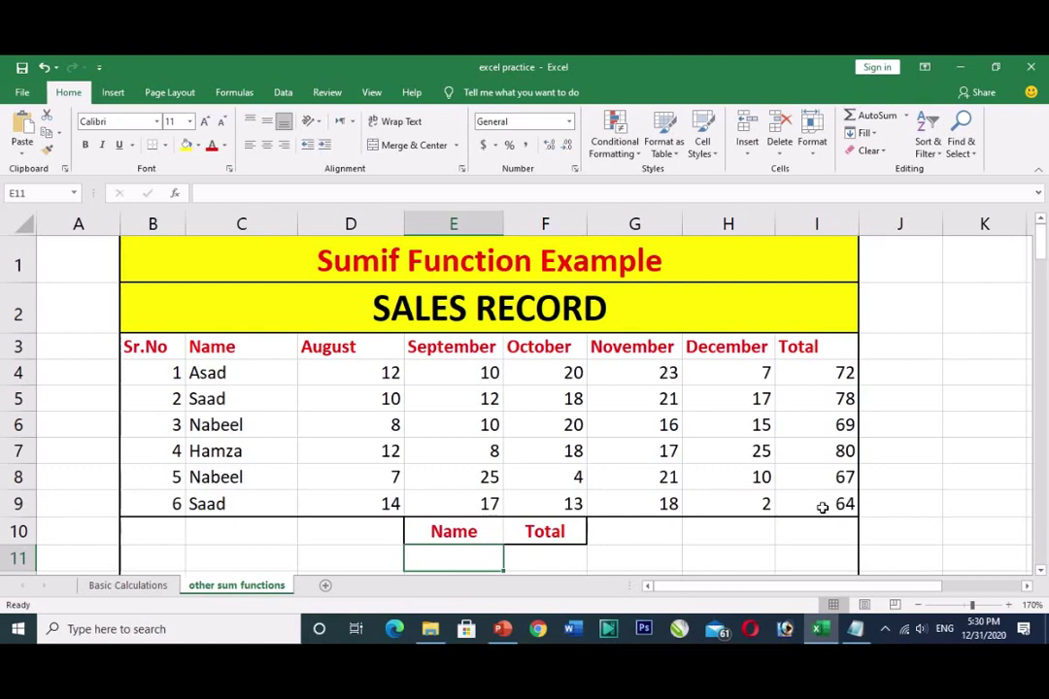
click(238, 396)
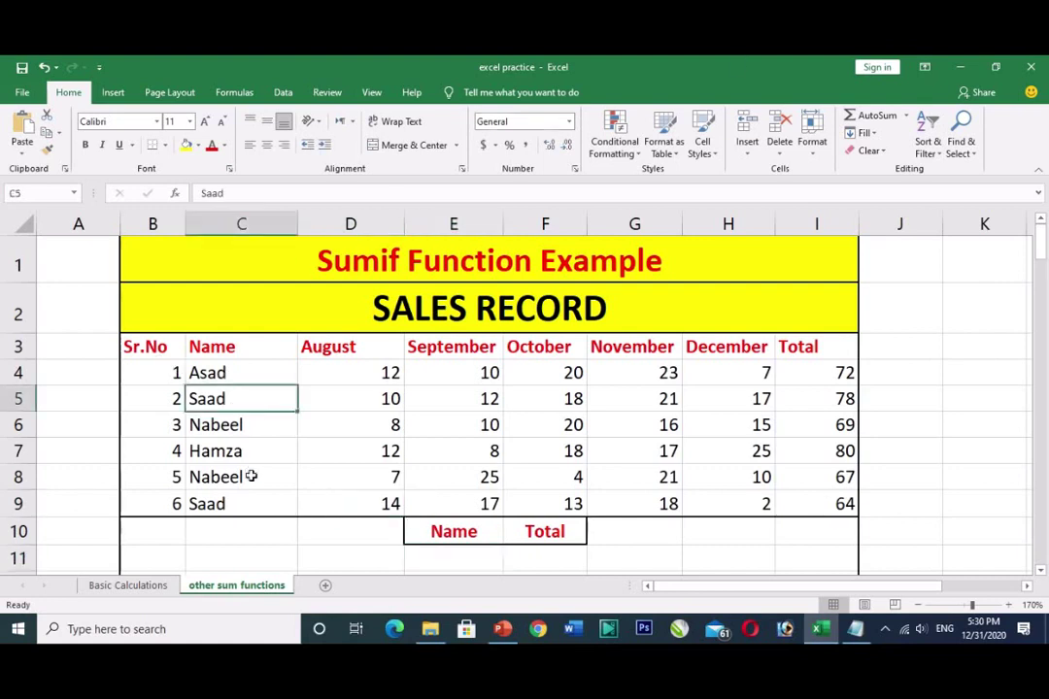
click(243, 506)
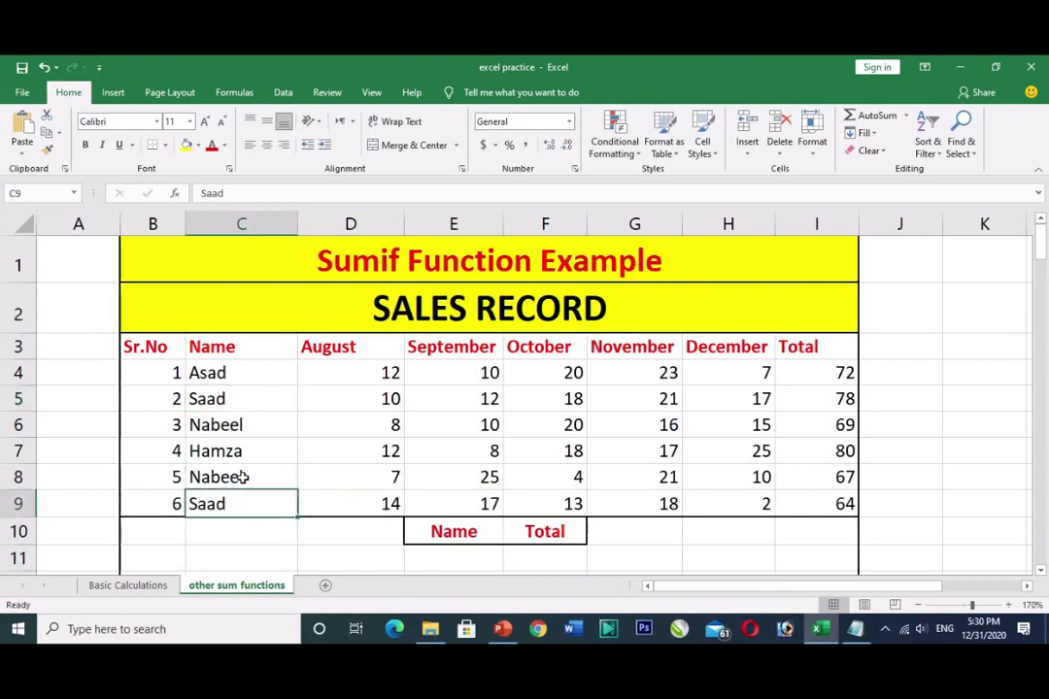
click(250, 400)
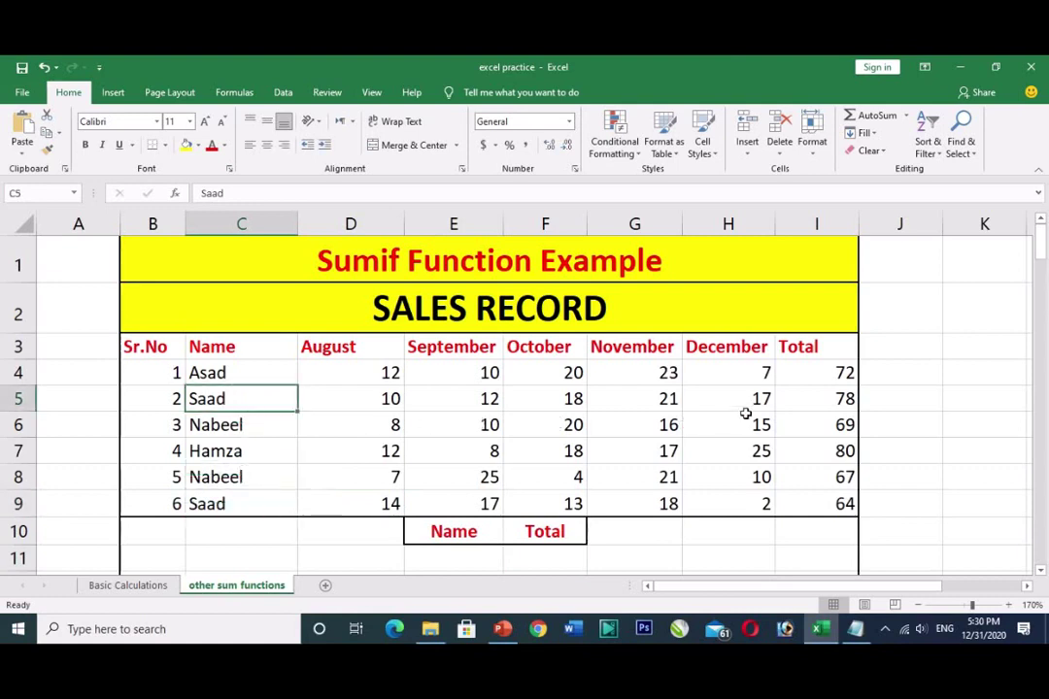
click(830, 403)
click(813, 503)
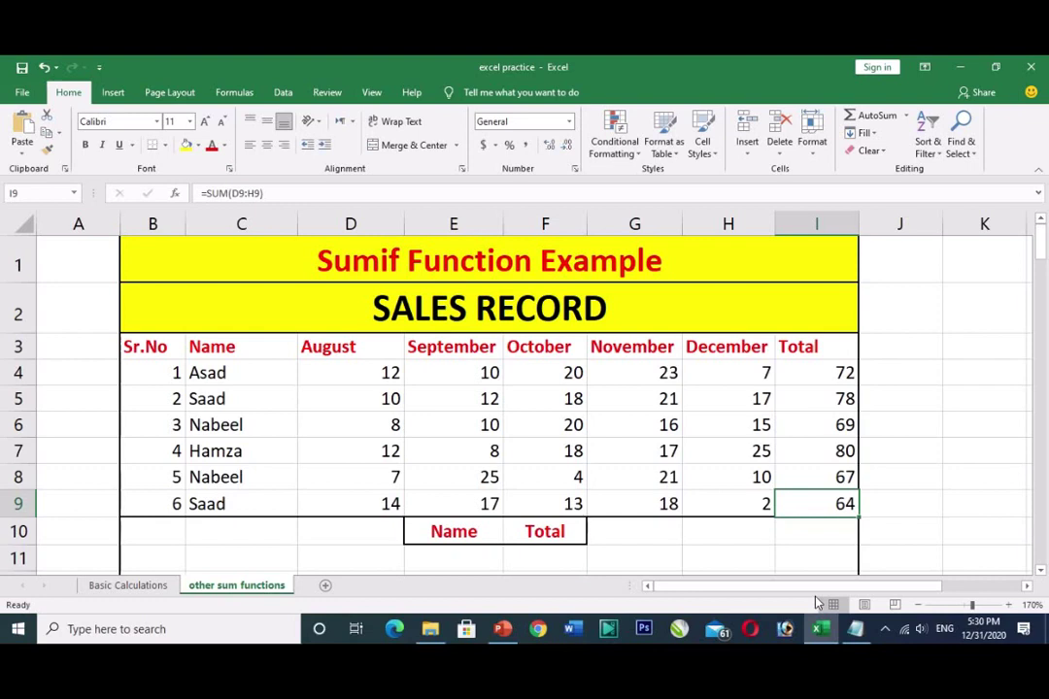
click(225, 399)
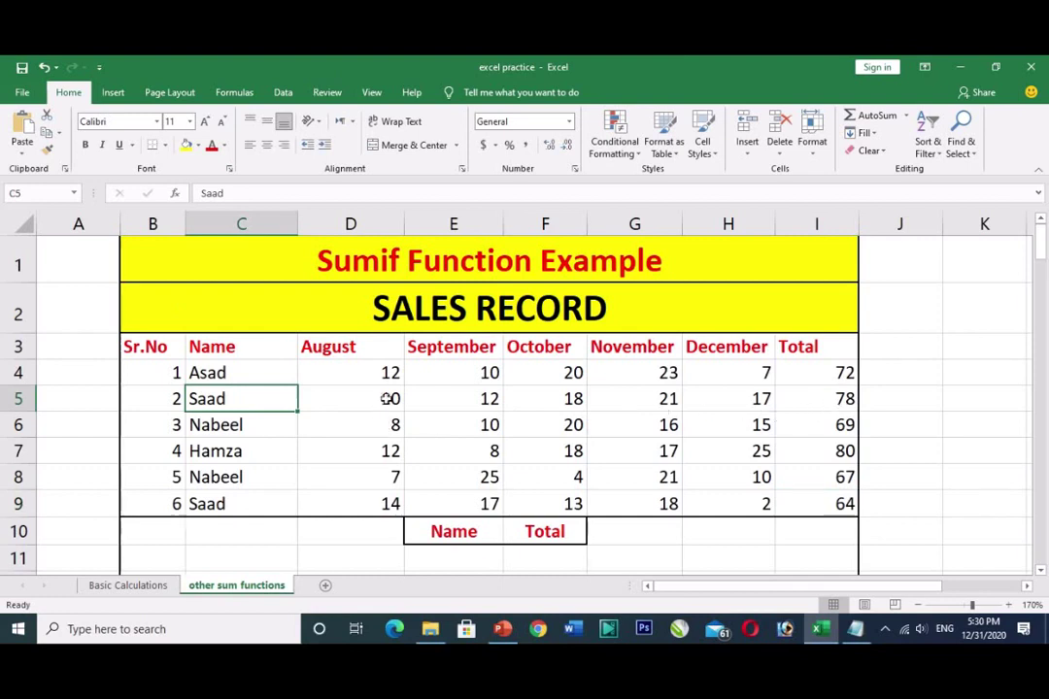
click(845, 400)
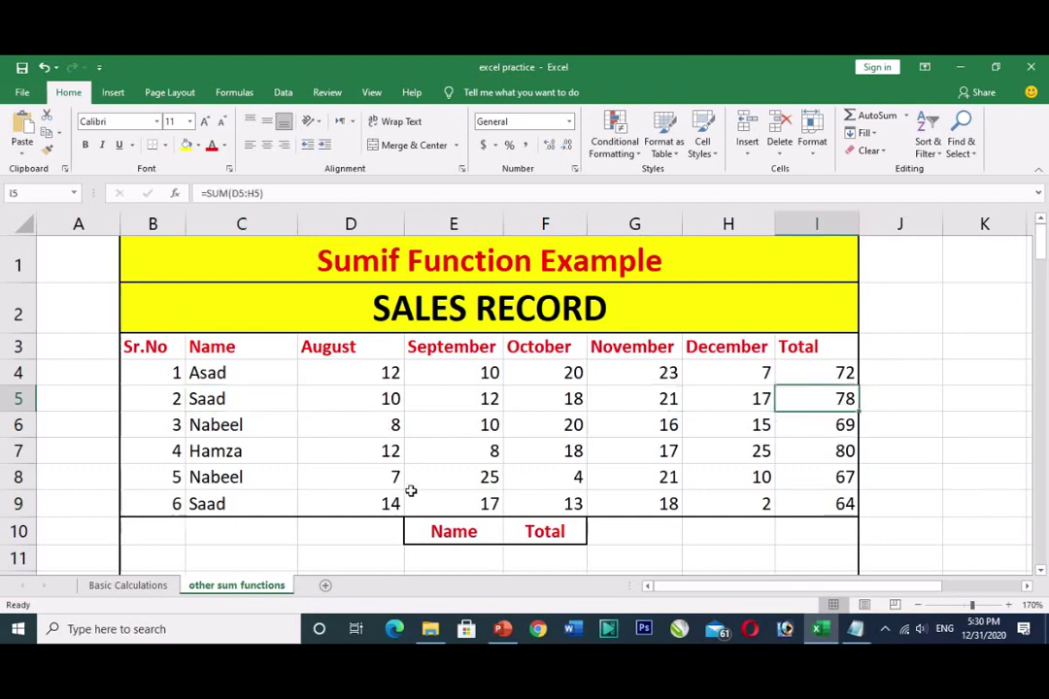
click(837, 477)
click(839, 501)
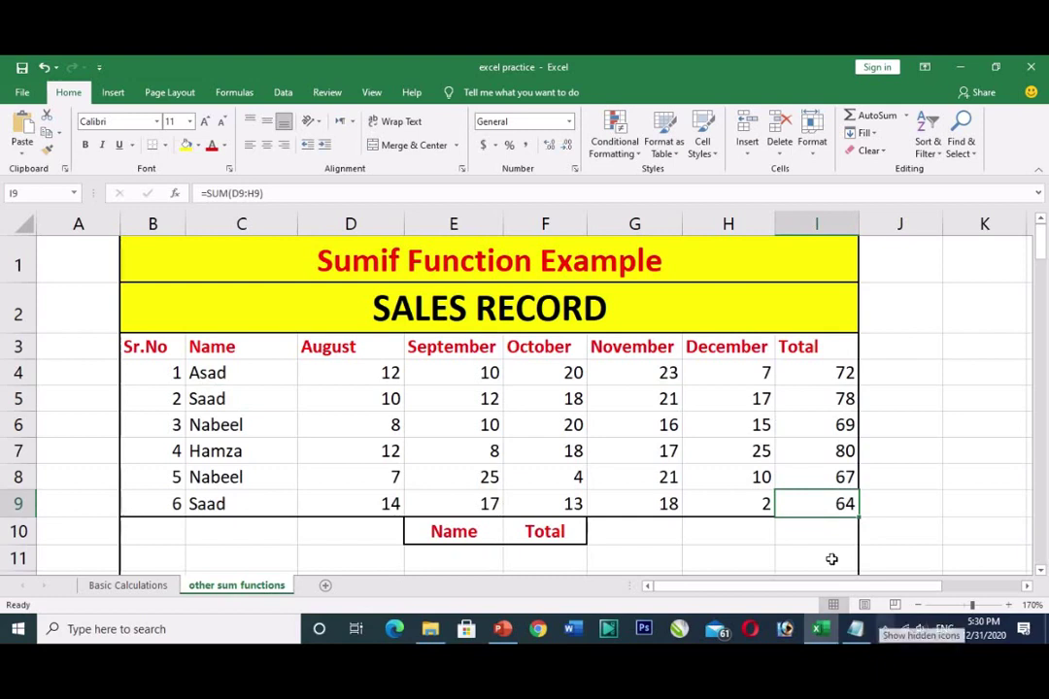
Start a SUMIF formula in F11 with the salesperson names in C4:C9 as its range
click(436, 557)
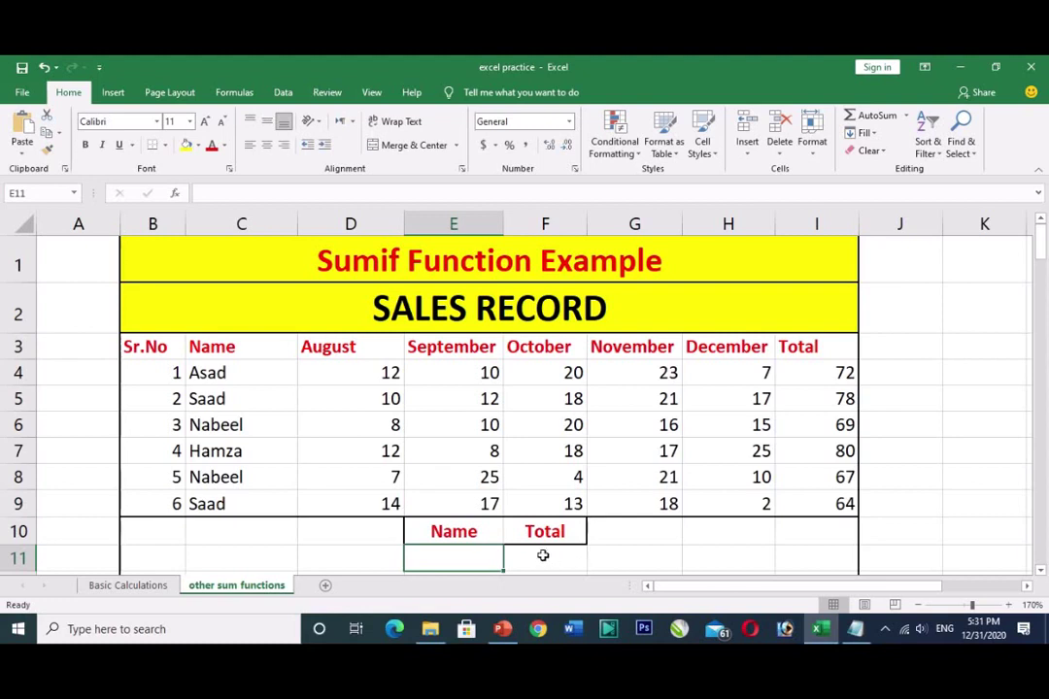
click(542, 556)
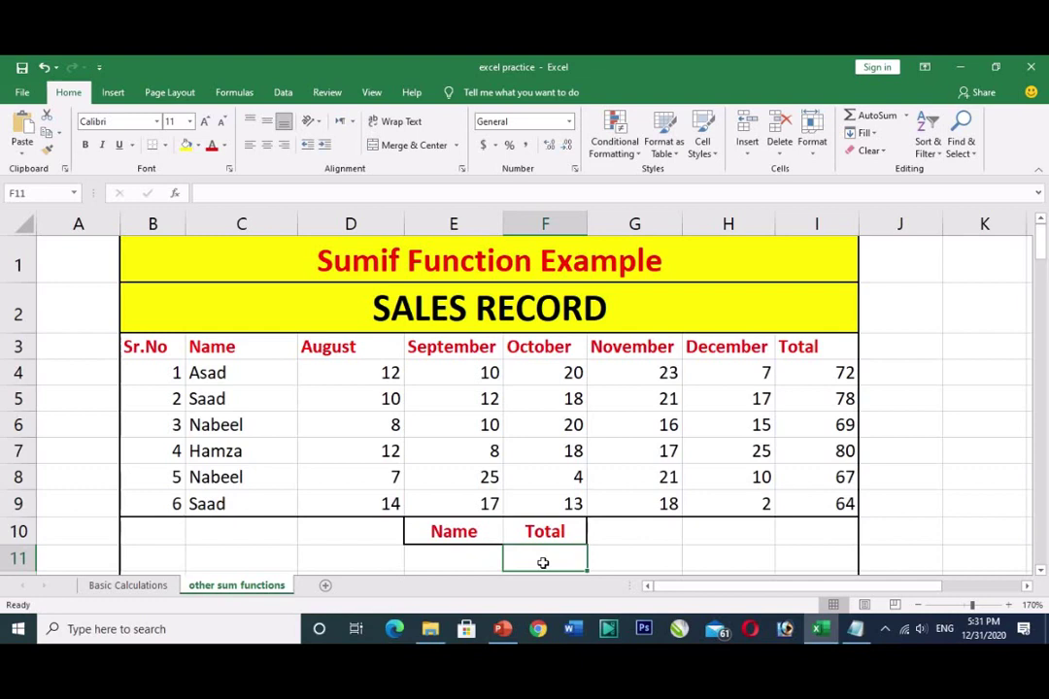
text(=)
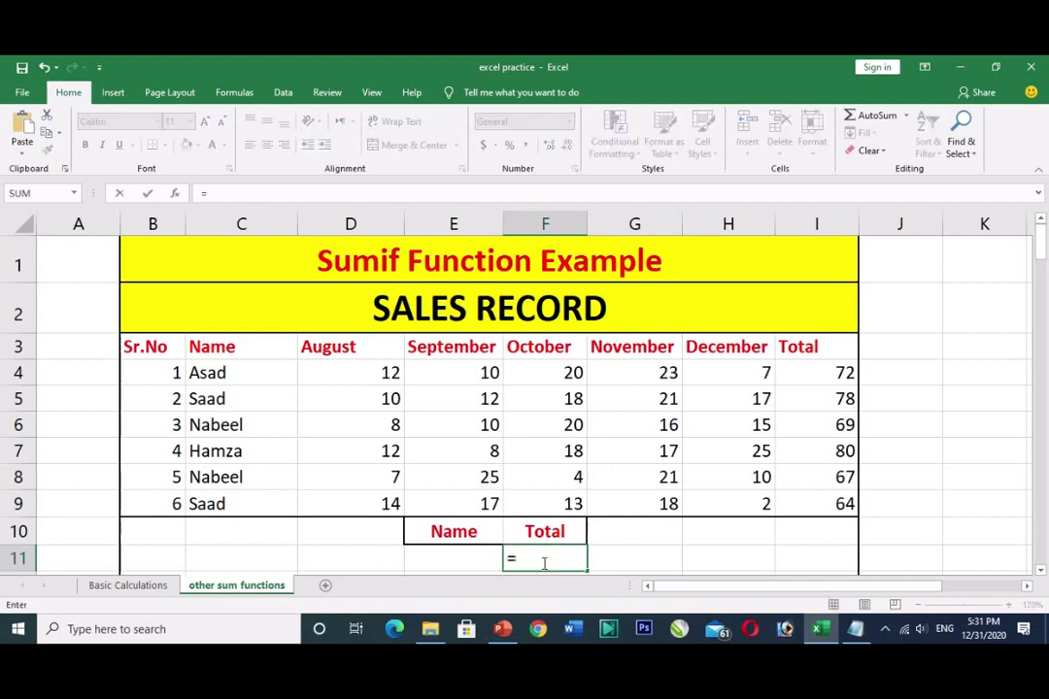
click(1040, 570)
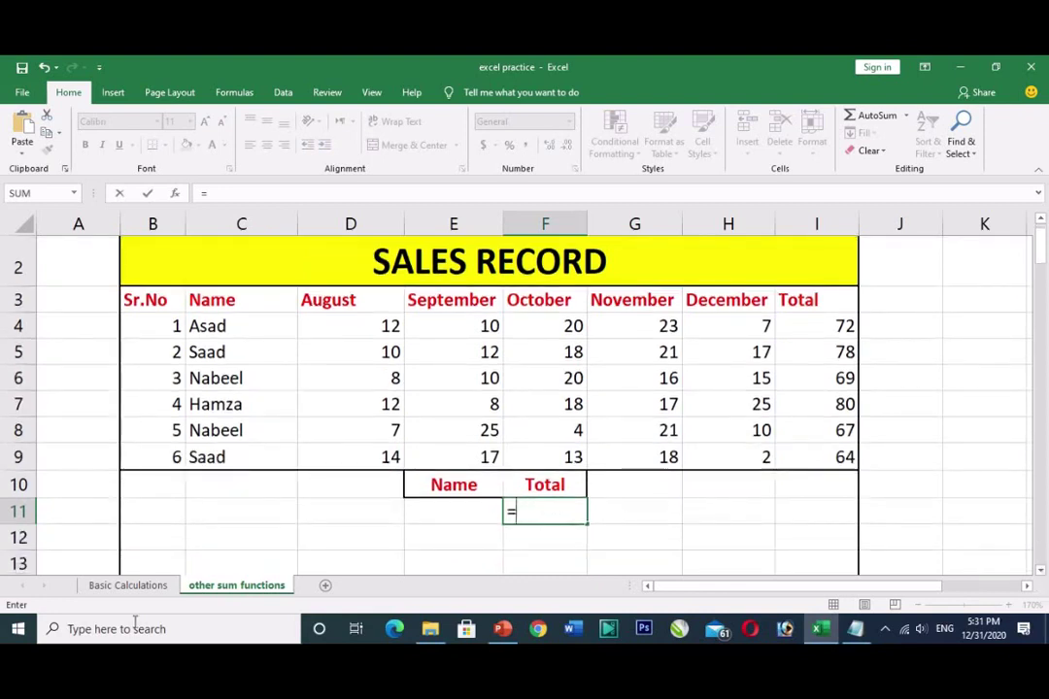
text(su)
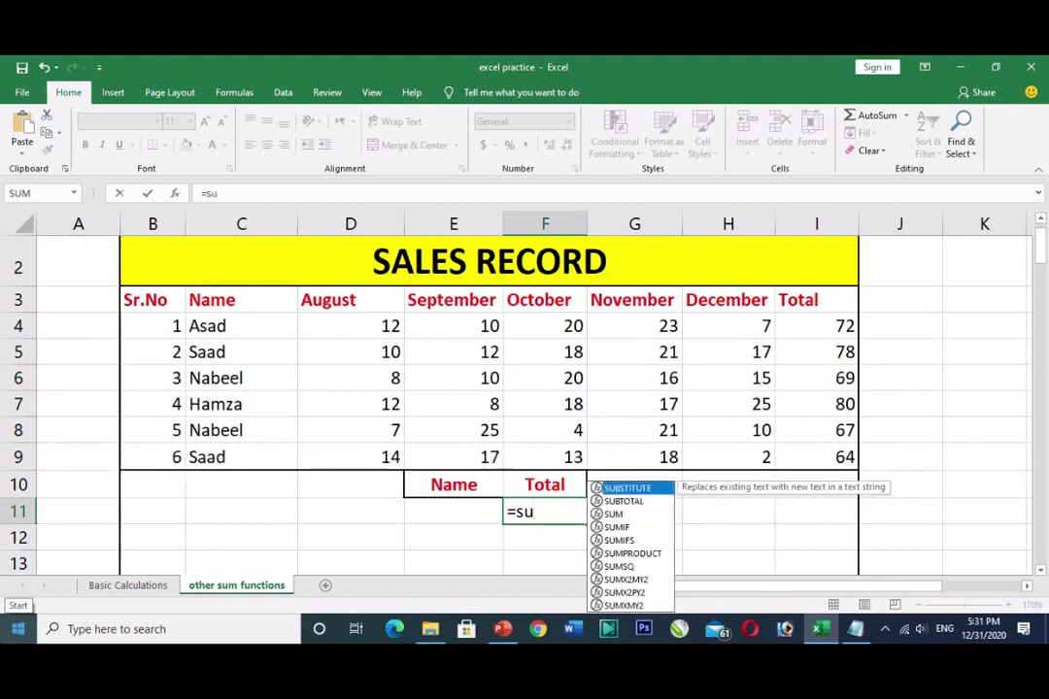
text(m)
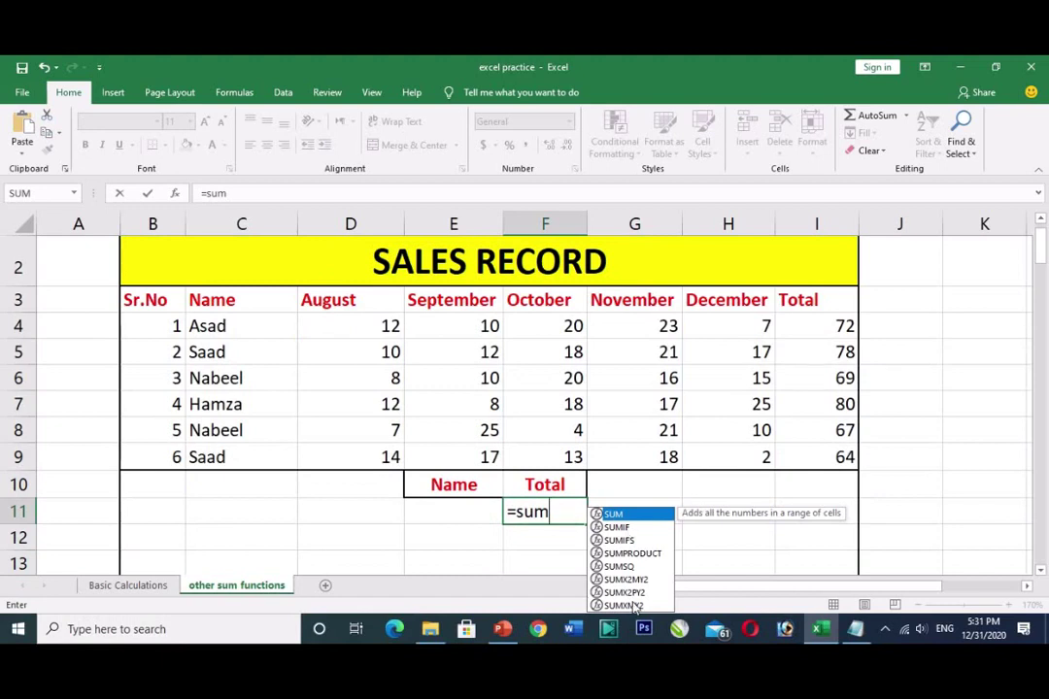
double_click(620, 527)
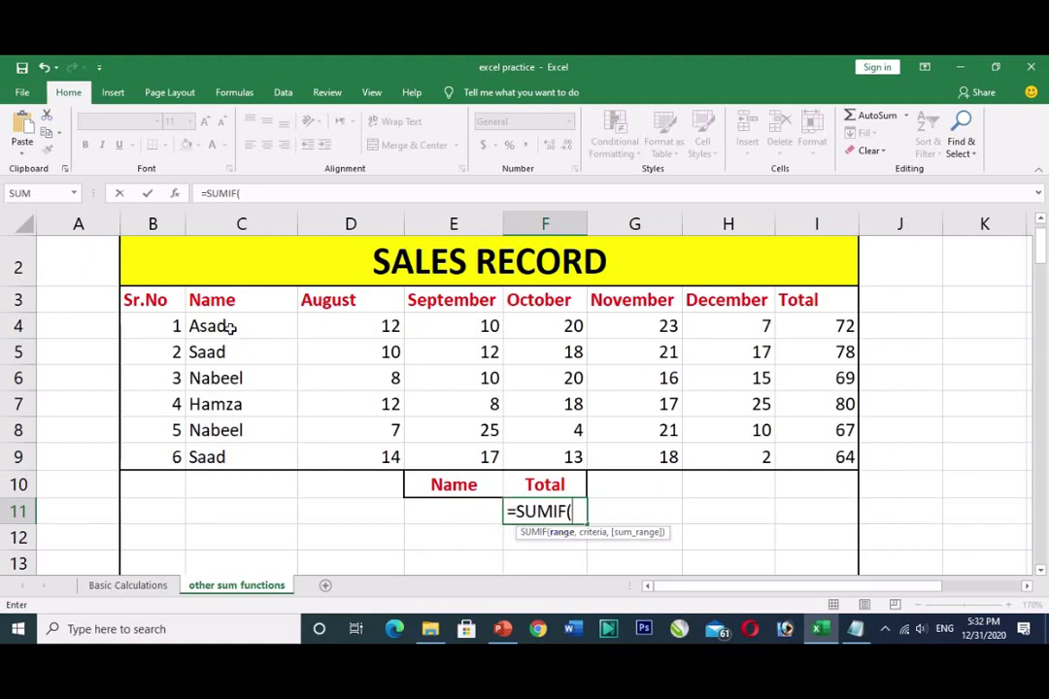
drag(226, 325, 233, 453)
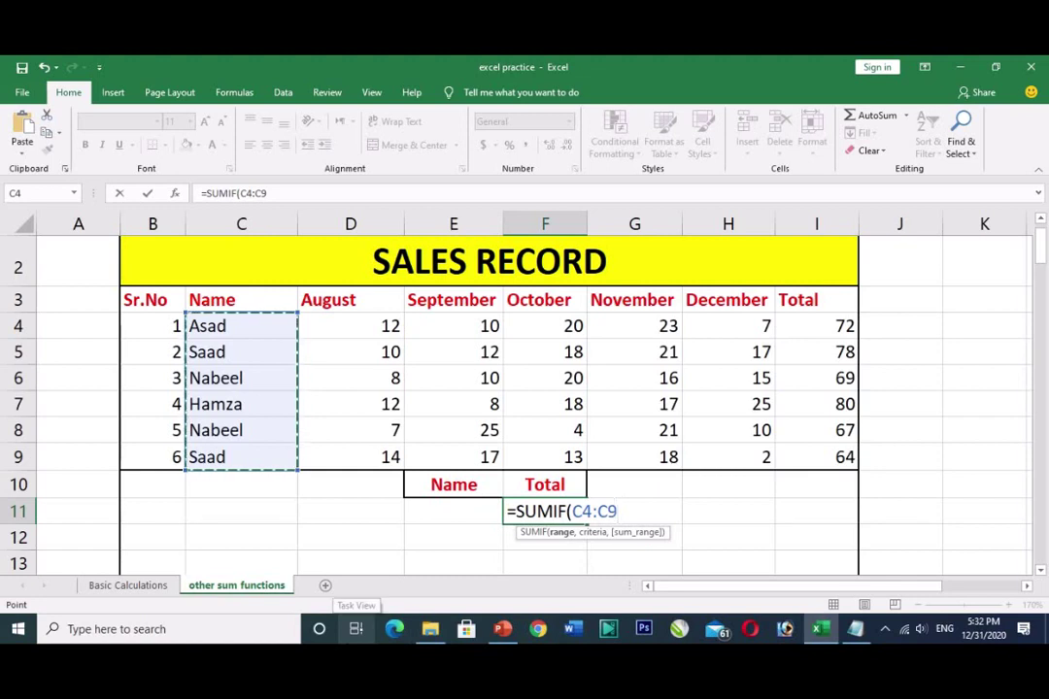
Complete the SUMIF formula with E11 as the criteria and the row totals I4:I9 as the sum range
text(,)
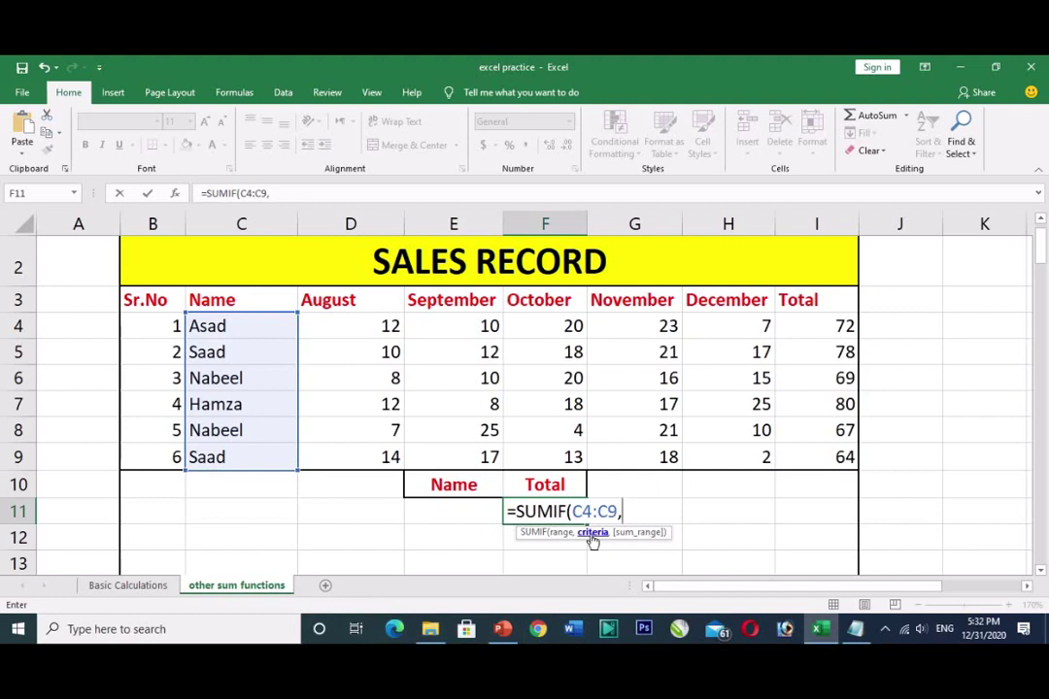
click(438, 513)
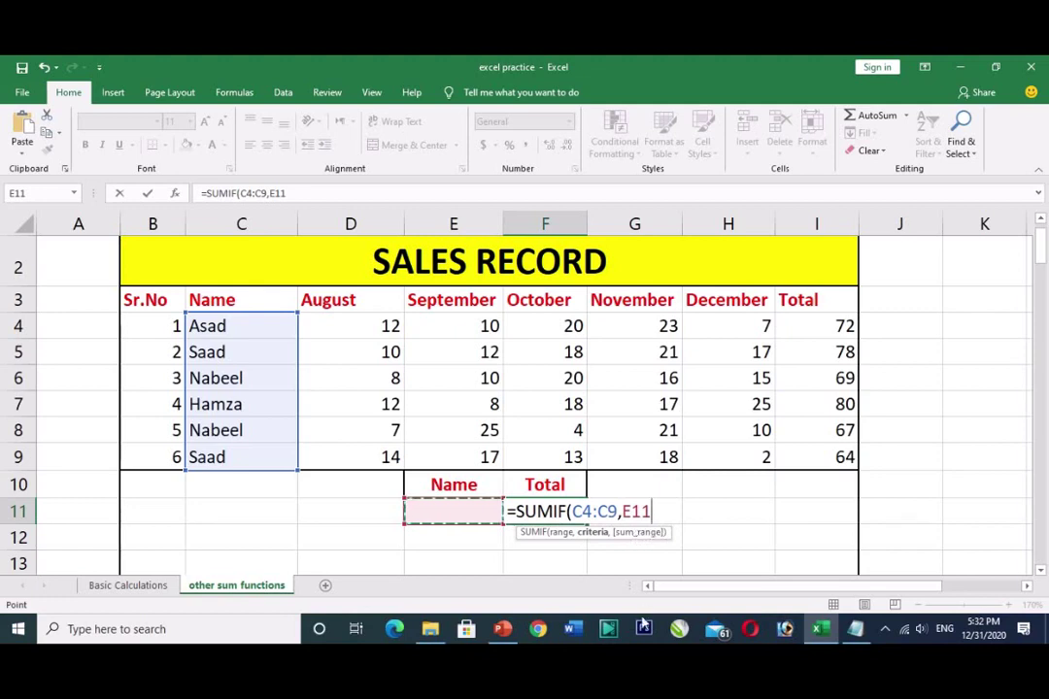
text(,)
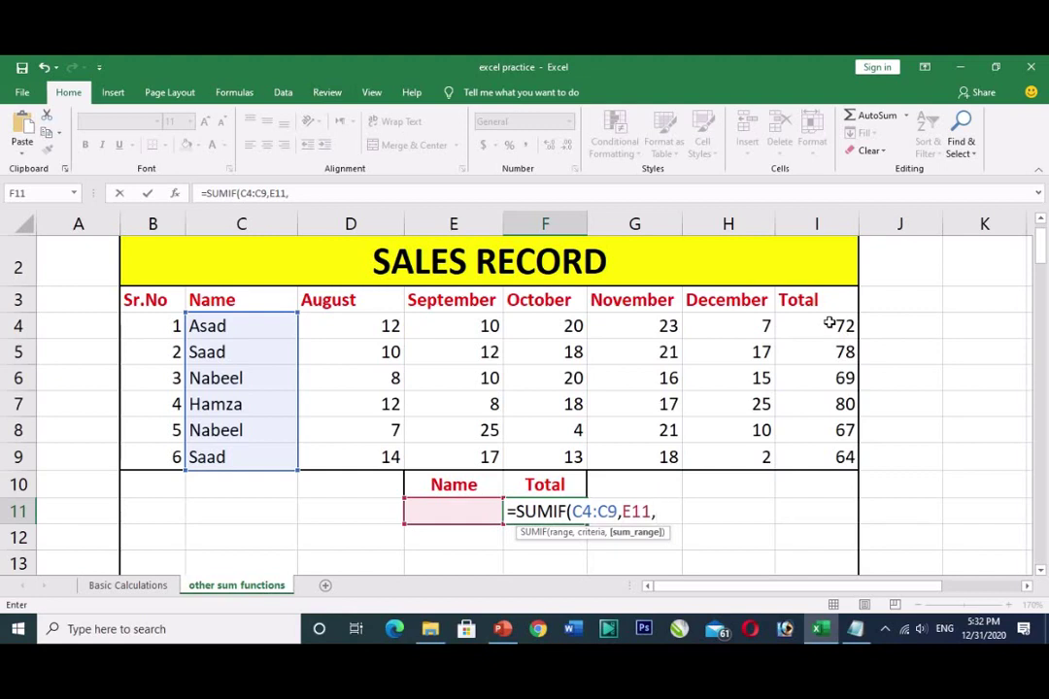
drag(830, 323, 832, 454)
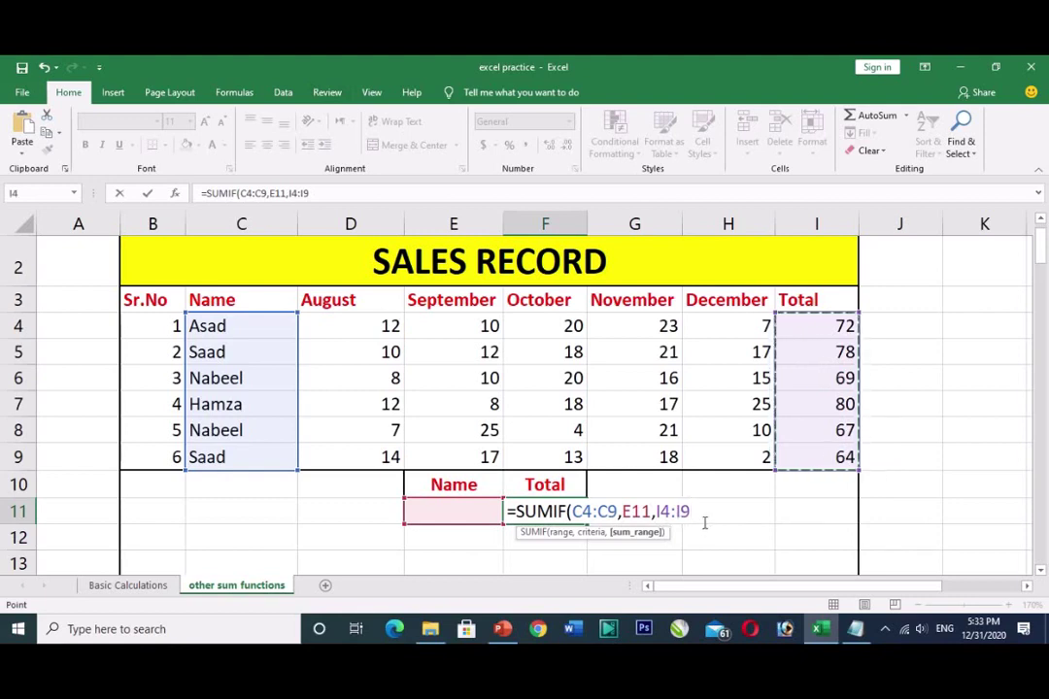
text())
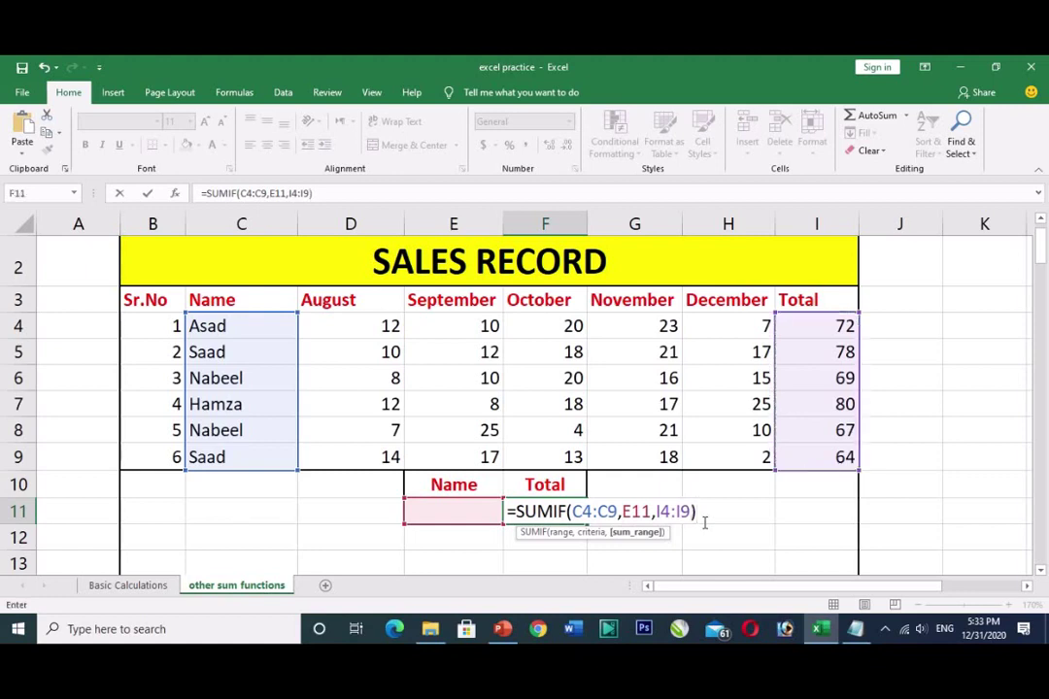
key(Return)
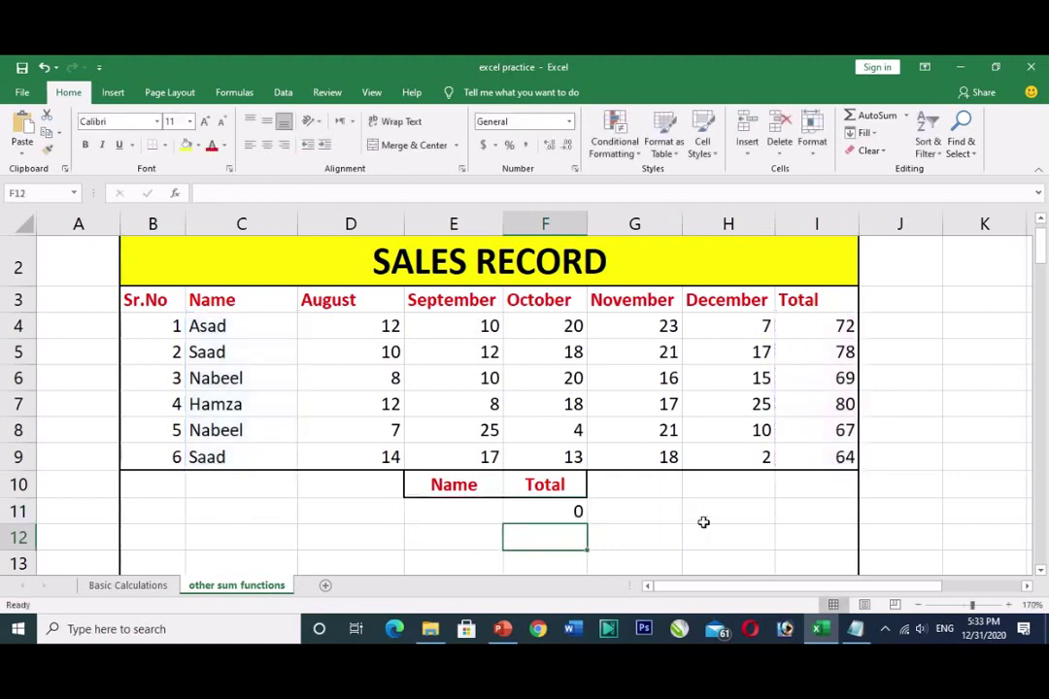
Enter the name of the salesperson listed in rows 5 and 9 in E11, as the SUMIF criteria
click(568, 514)
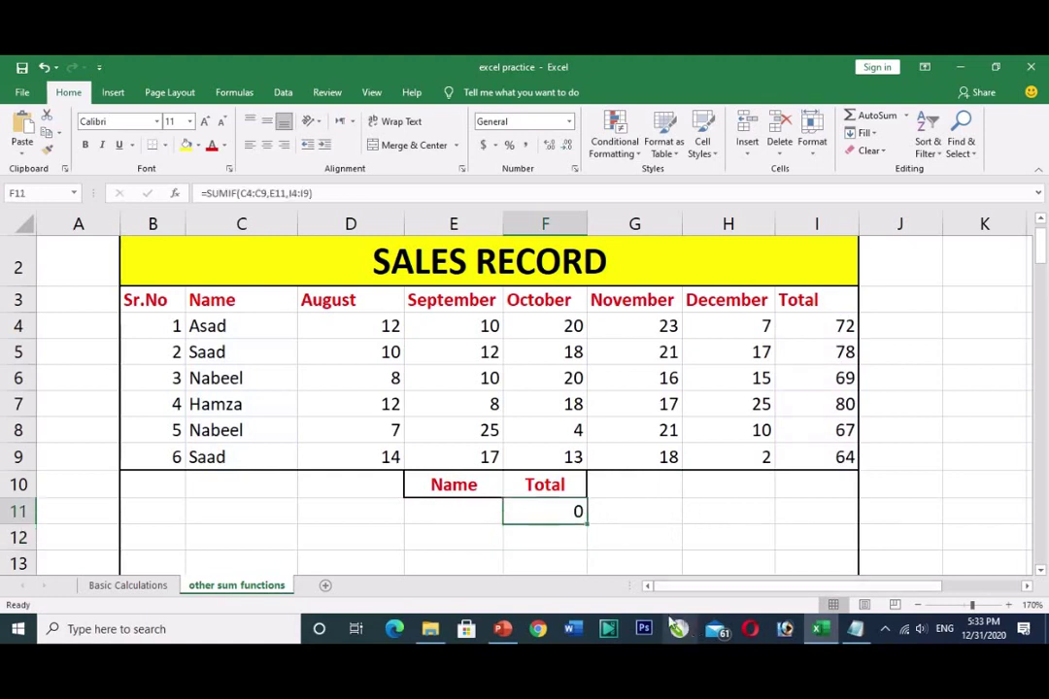
click(460, 513)
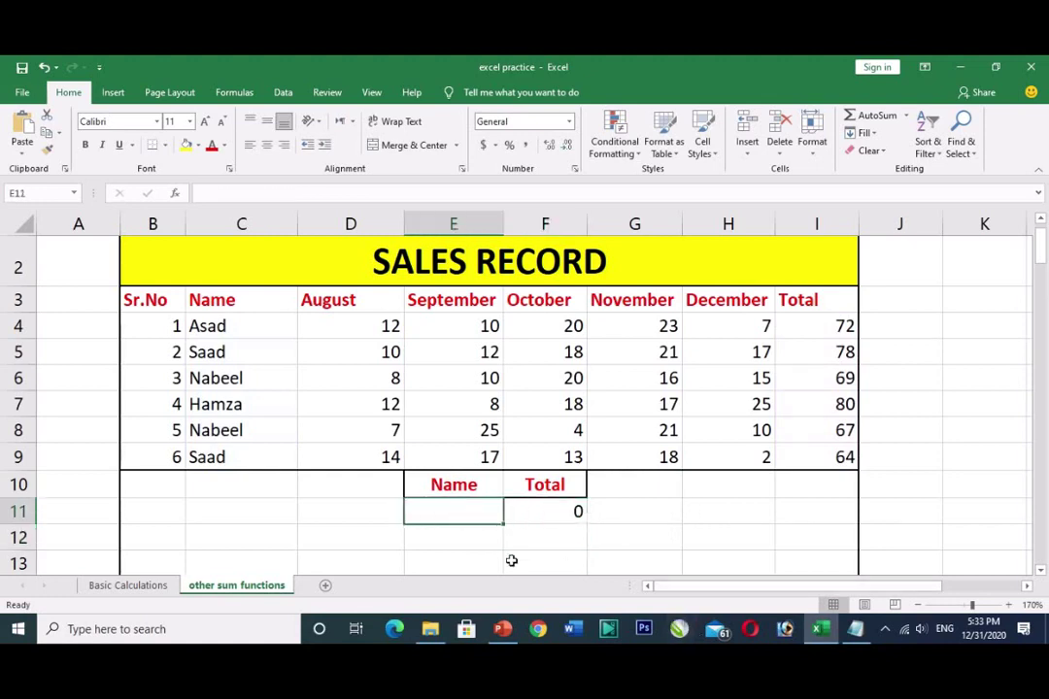
text(S)
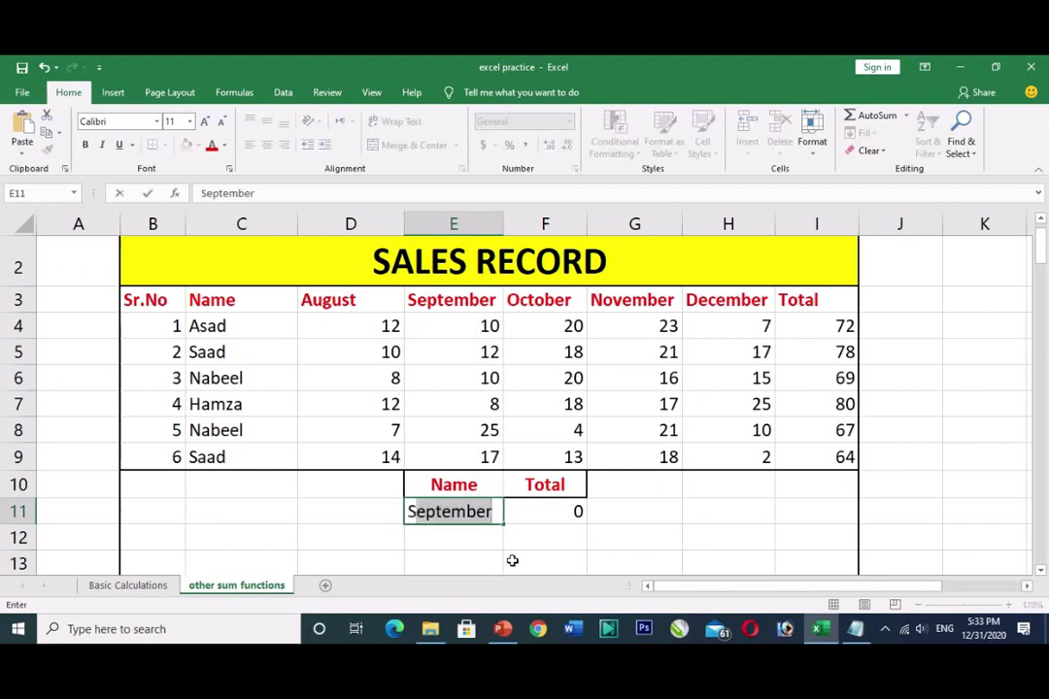
text(aad)
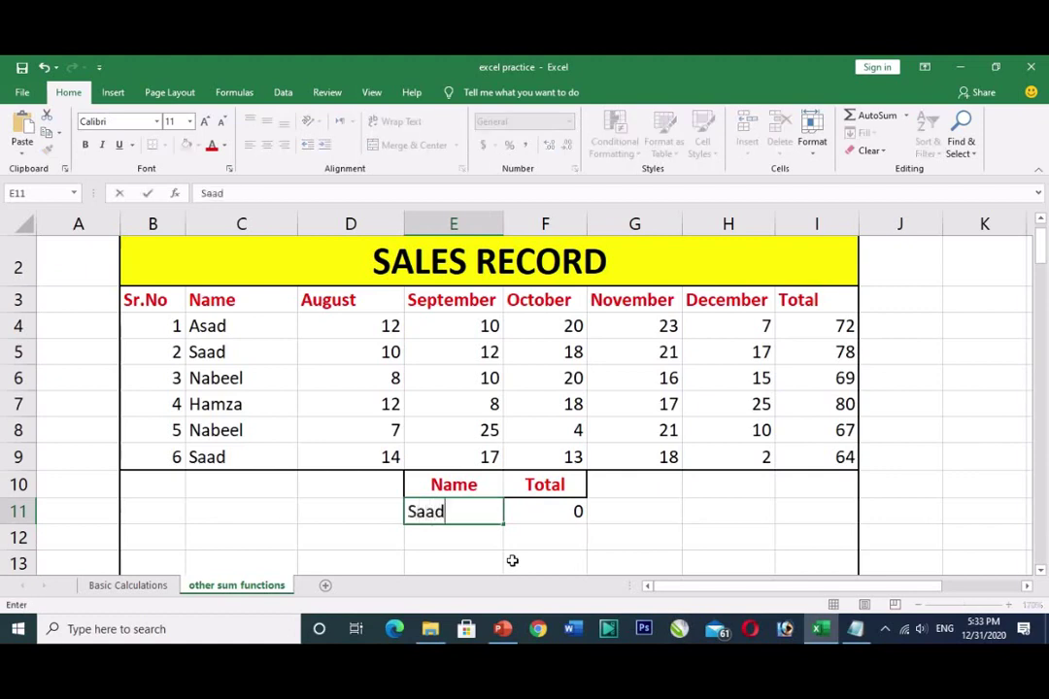
key(Return)
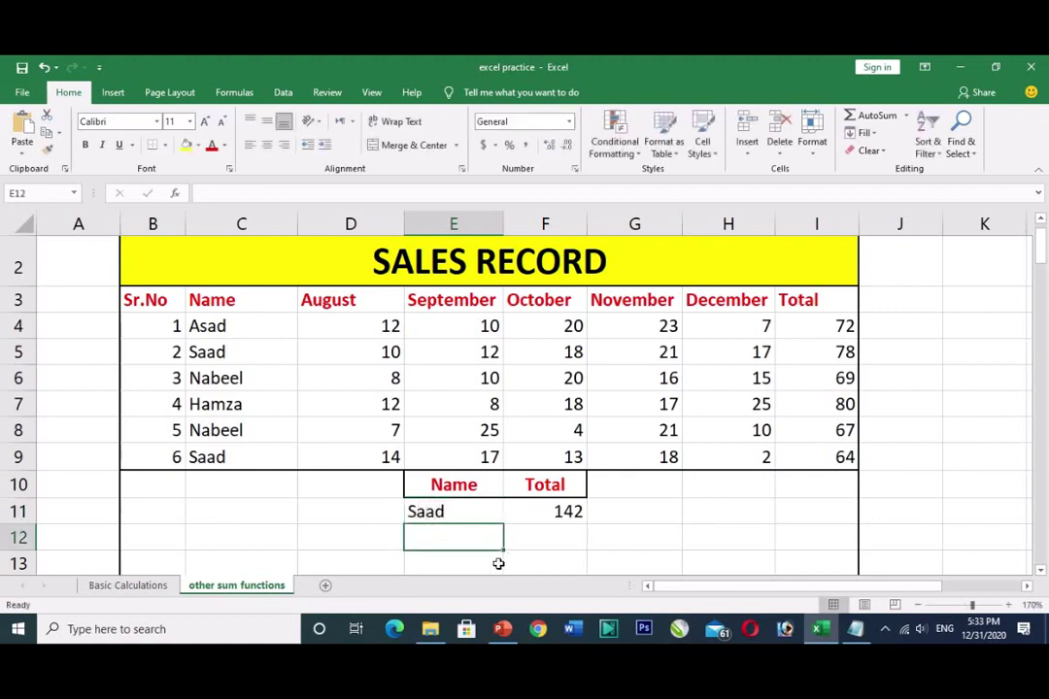
Check the SUMIF total in F11 against the salesperson's entries in rows 5 and 9
click(552, 511)
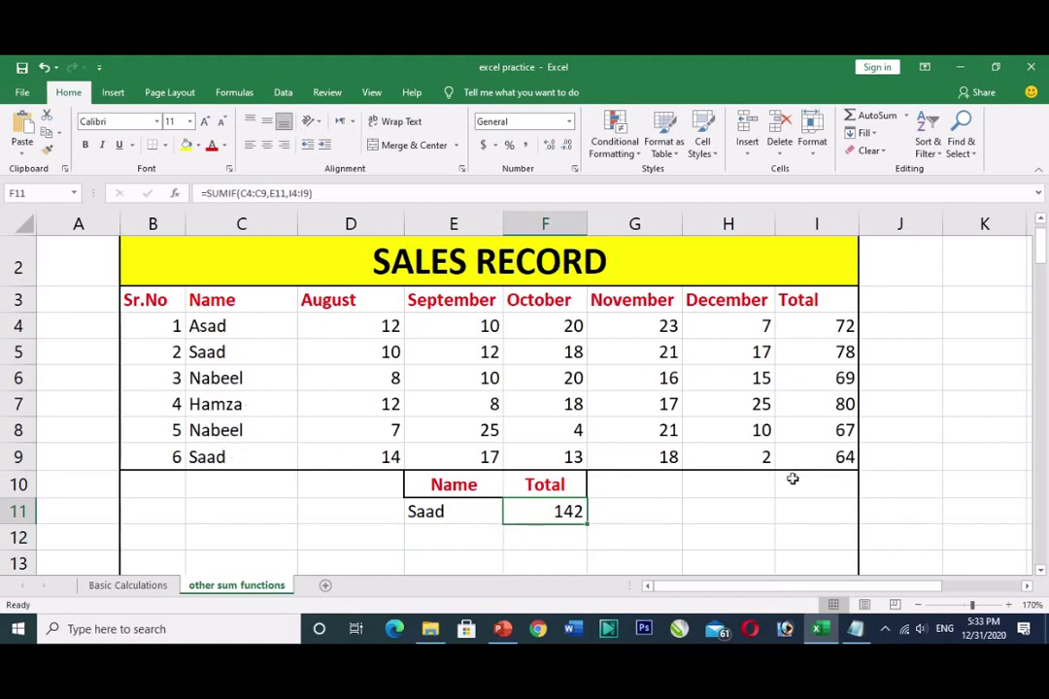
drag(236, 354, 816, 350)
click(215, 459)
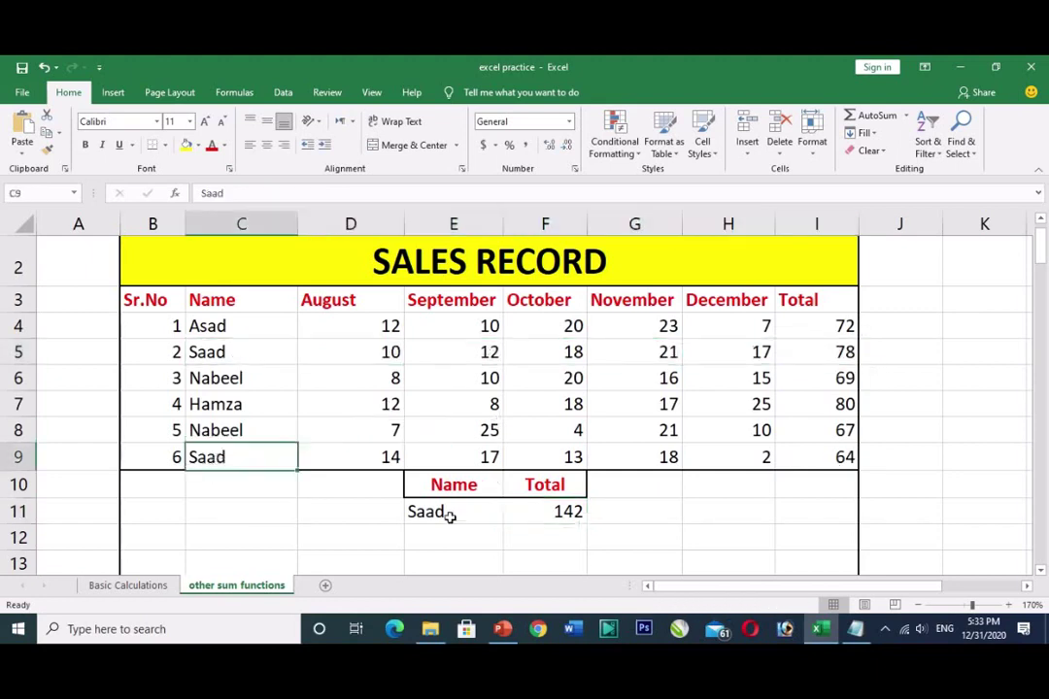
click(544, 507)
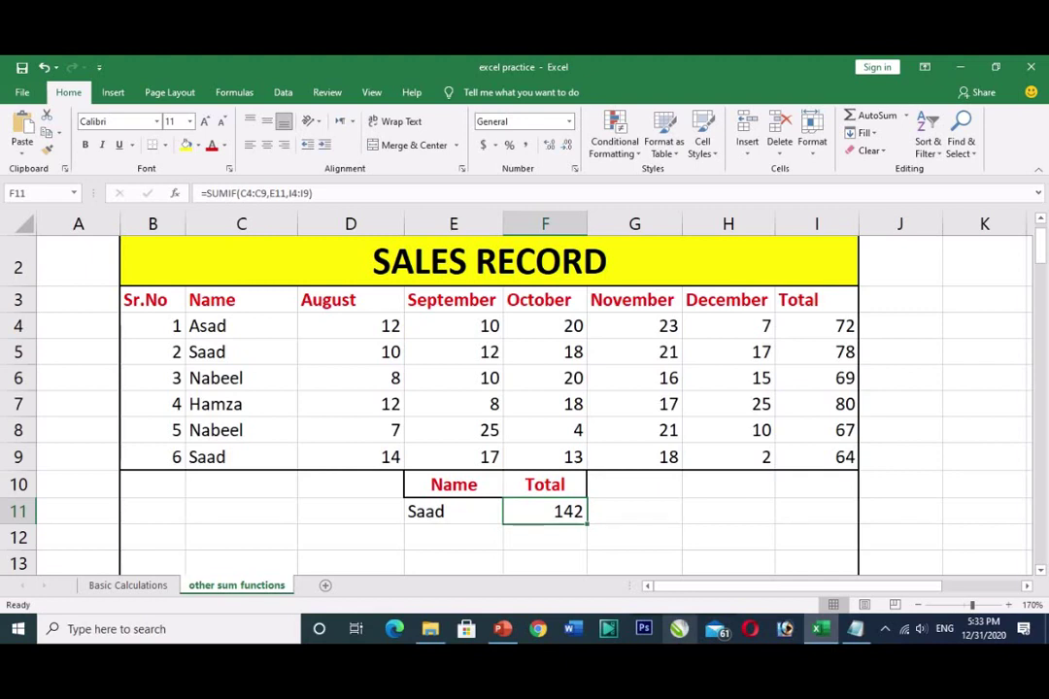
Replace the name in E11 with a copy of the salesperson's name from C8
click(445, 507)
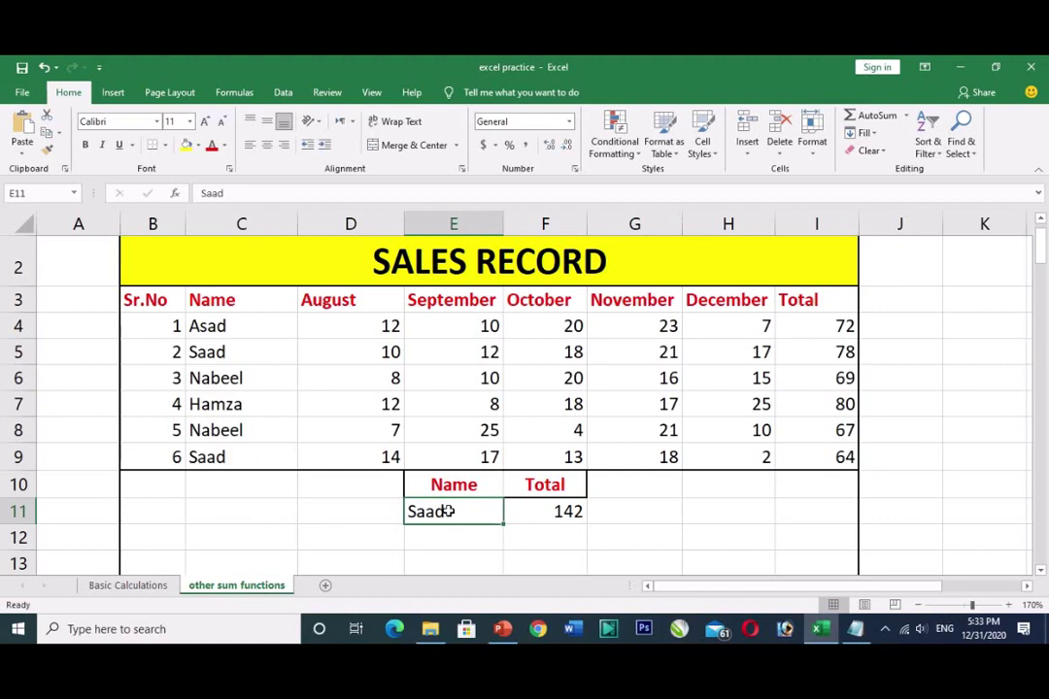
click(238, 432)
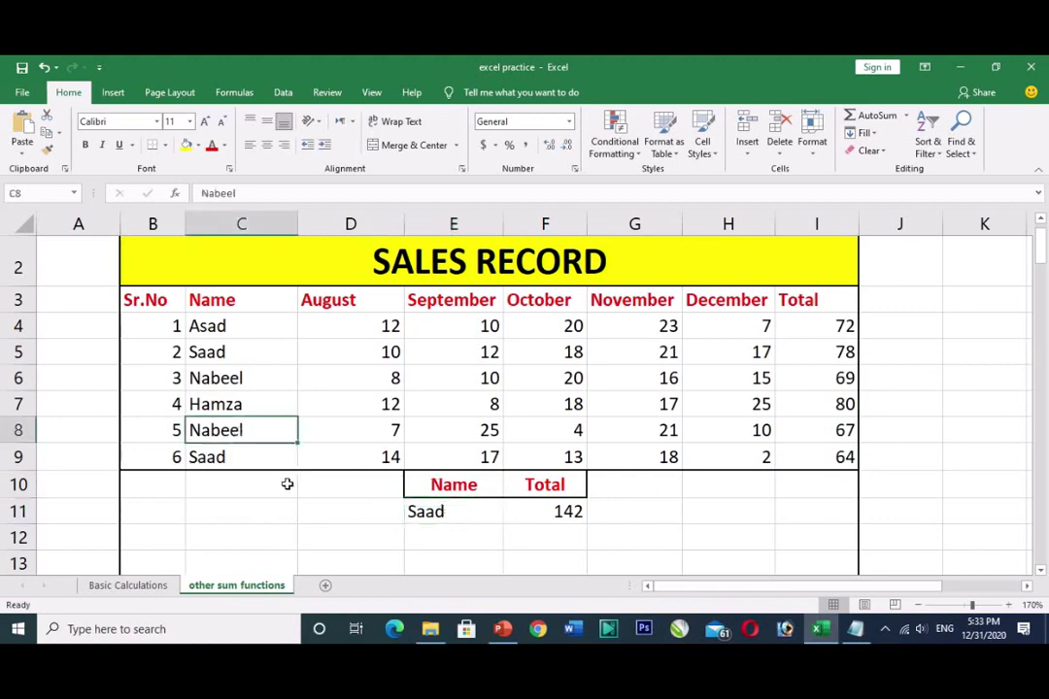
key(ctrl+c)
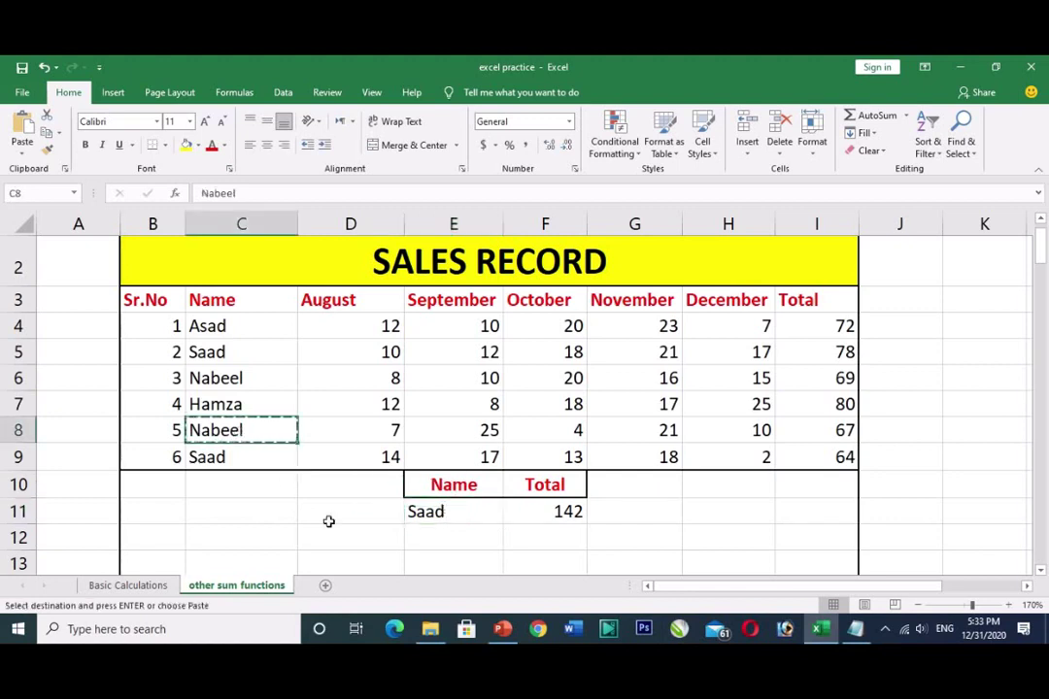
click(477, 513)
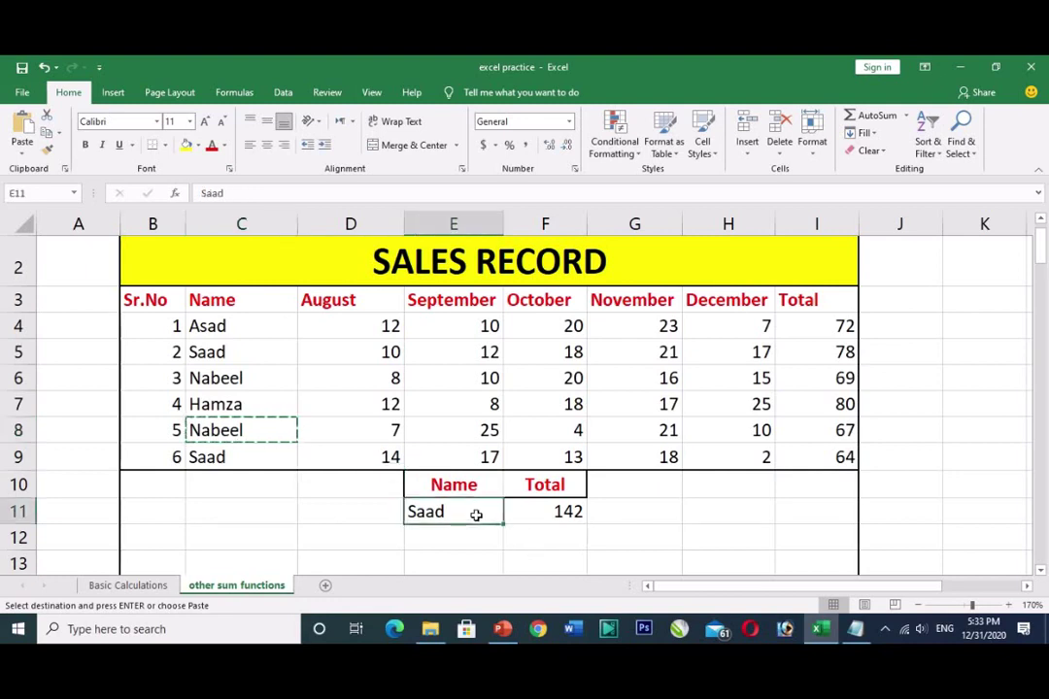
key(ctrl+v)
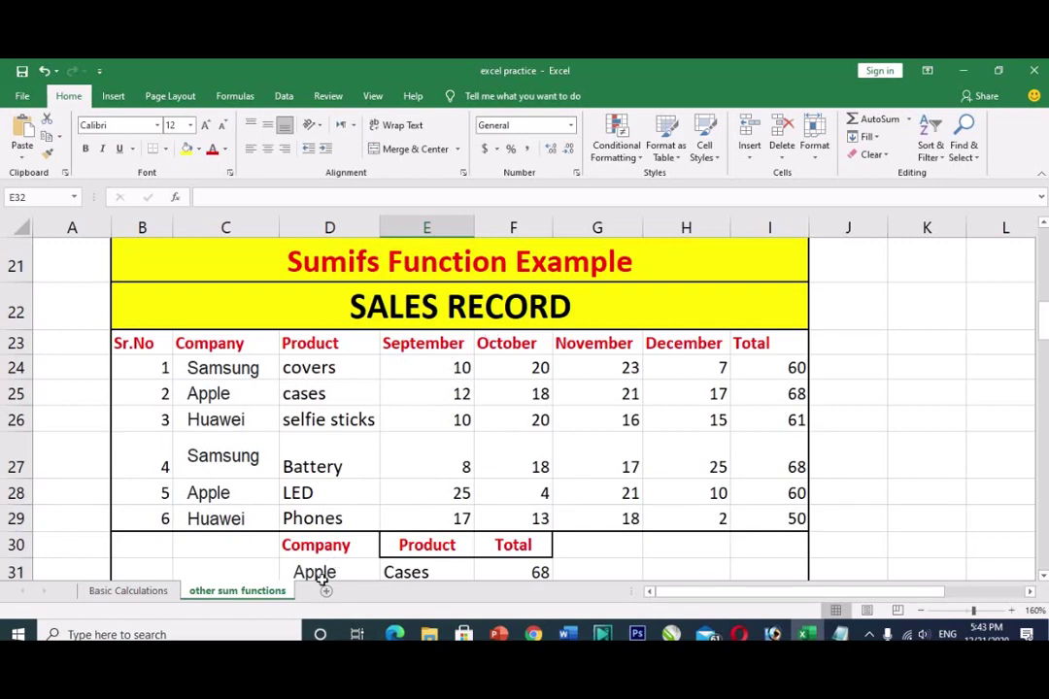
Clear the company, product and total entries in D31:F31 below the Sumifs example table
drag(311, 571, 522, 576)
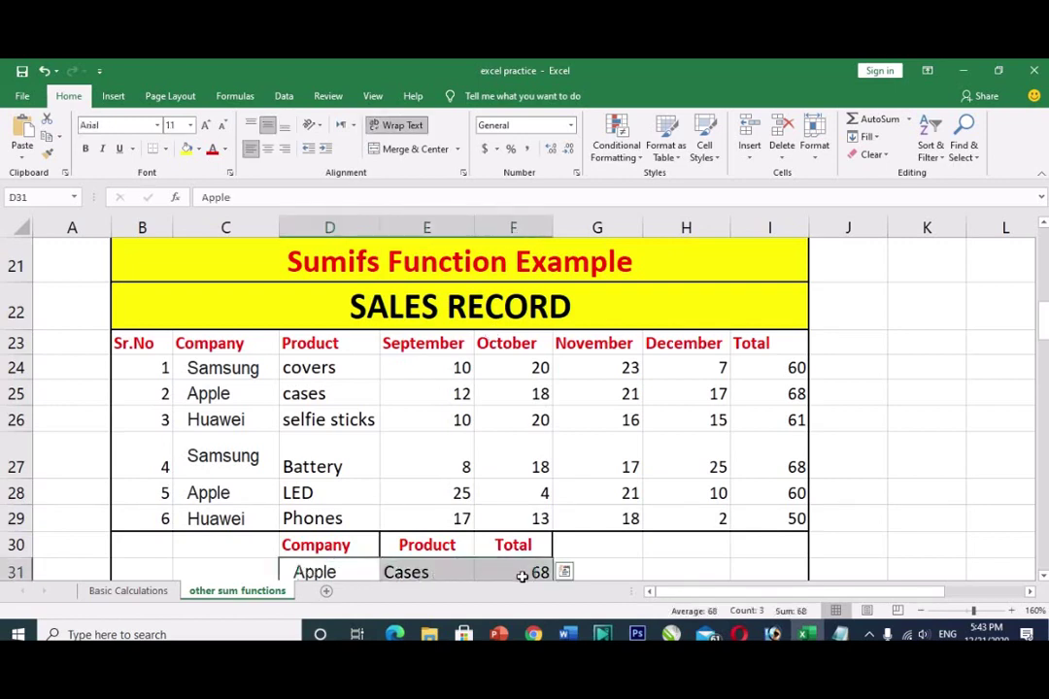
key(Delete)
scroll(521, 576, down, 2)
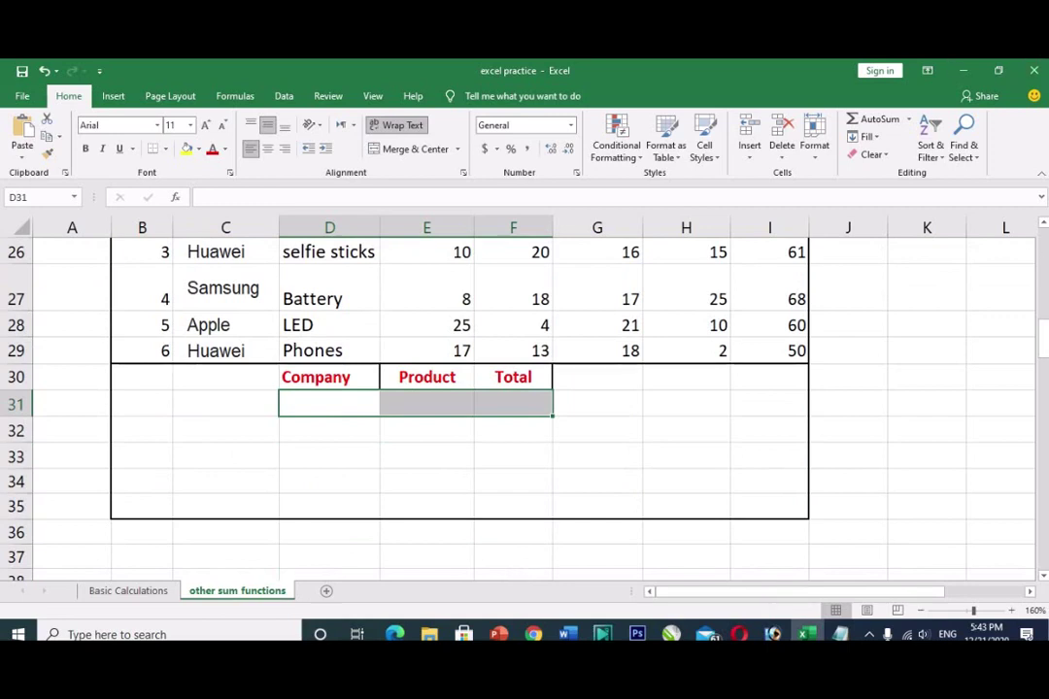
Look over the Sumifs sales record and the Company and Product criteria cells D31 and E31 below it
click(1045, 225)
click(1045, 225)
click(1045, 226)
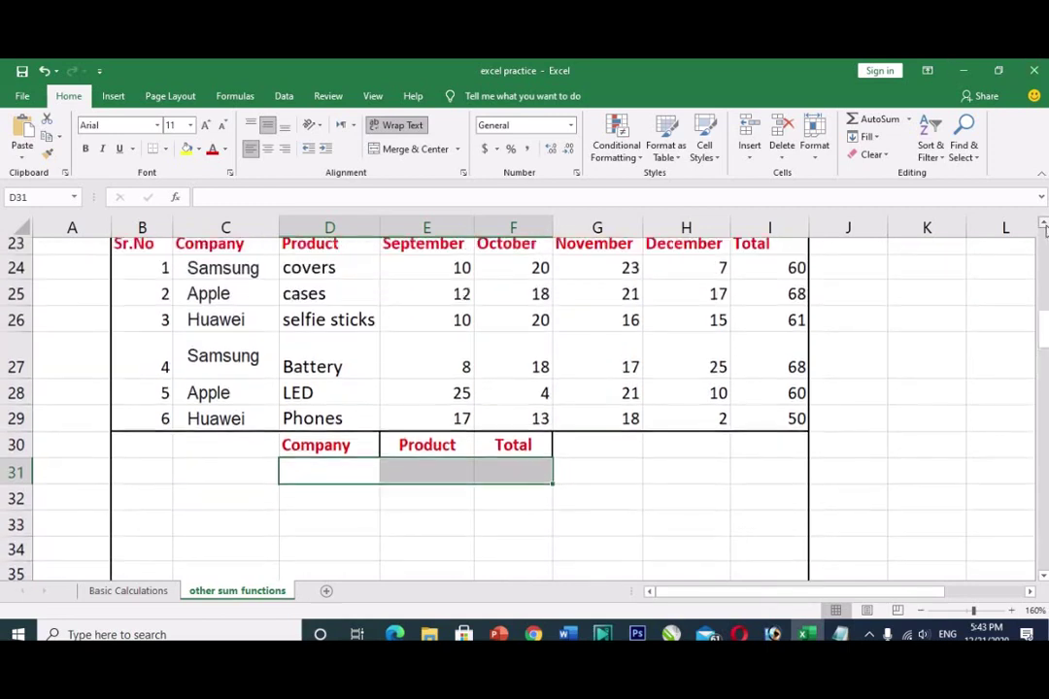
click(1045, 226)
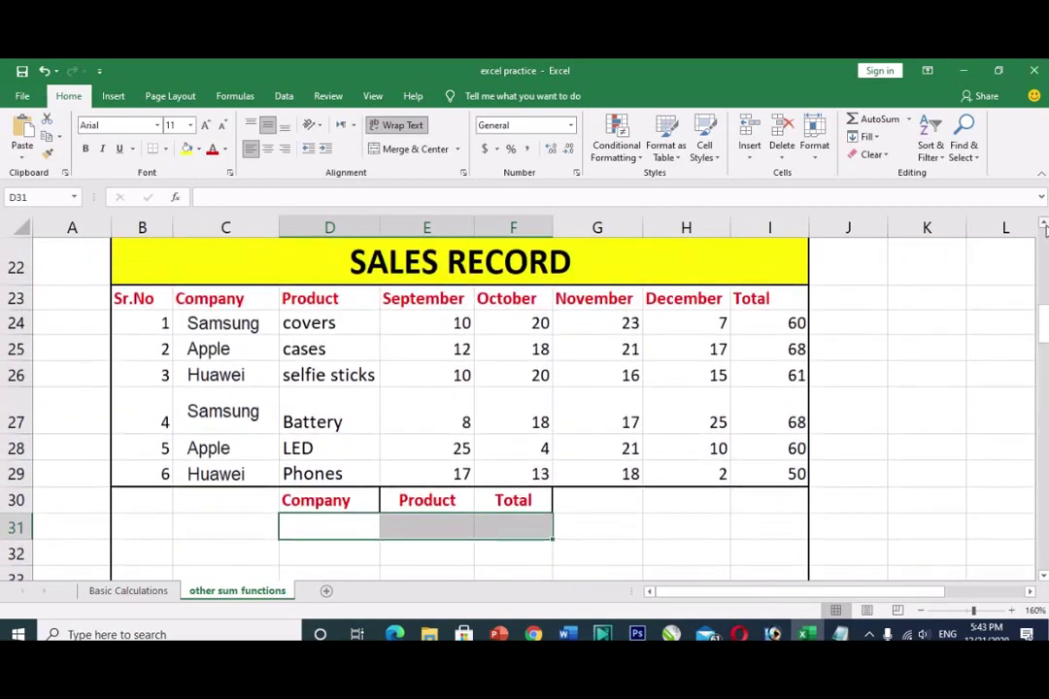
click(335, 533)
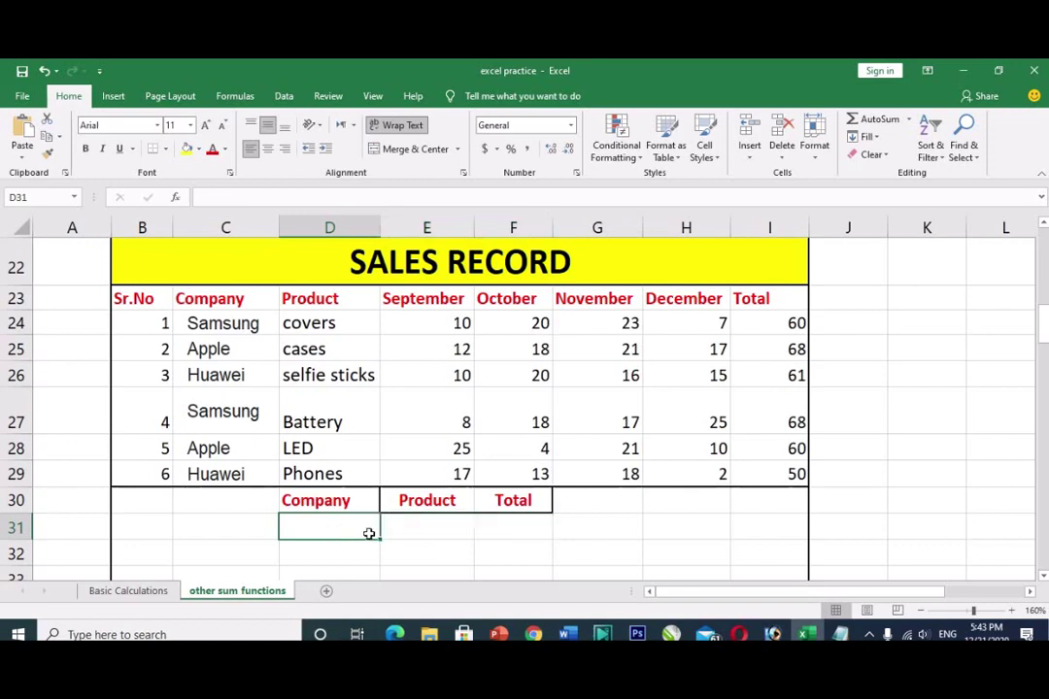
click(457, 532)
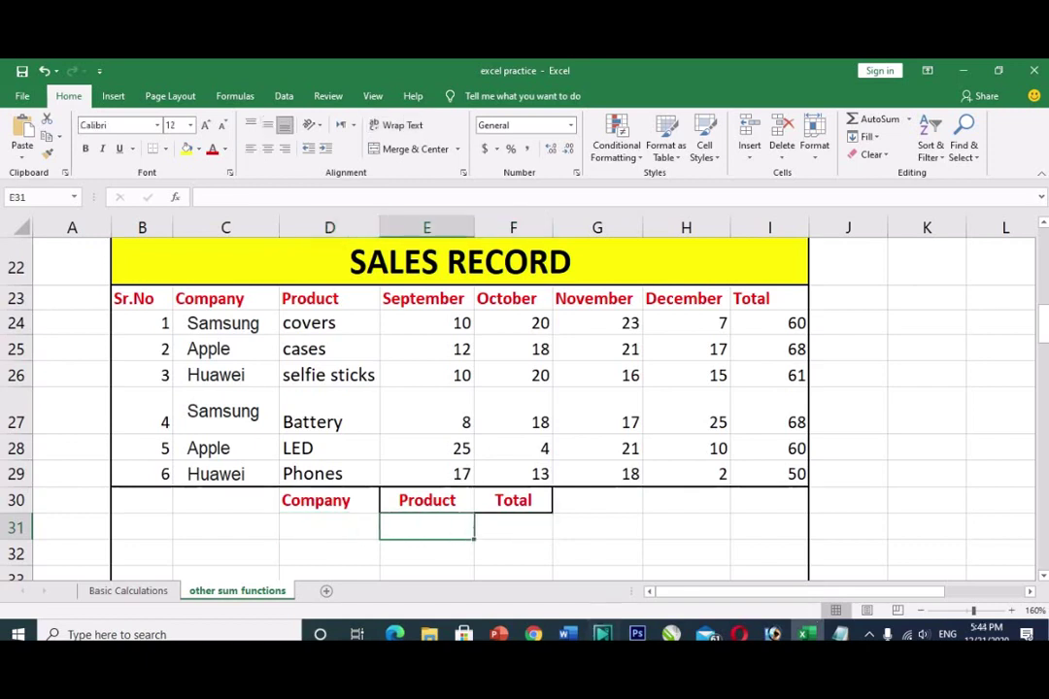
click(1044, 223)
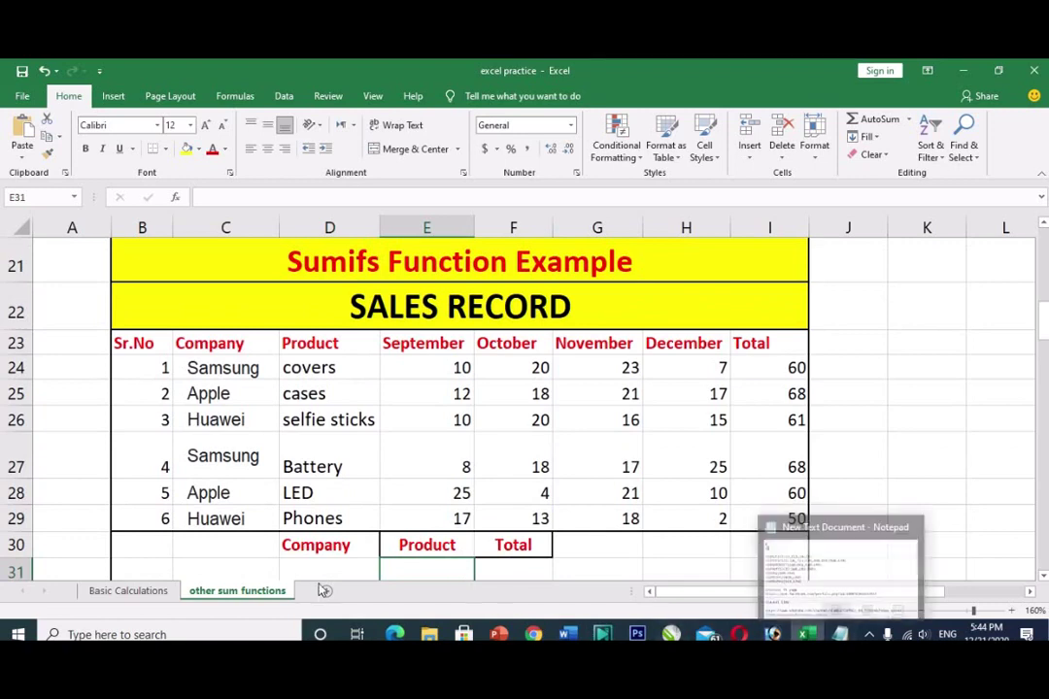
click(351, 571)
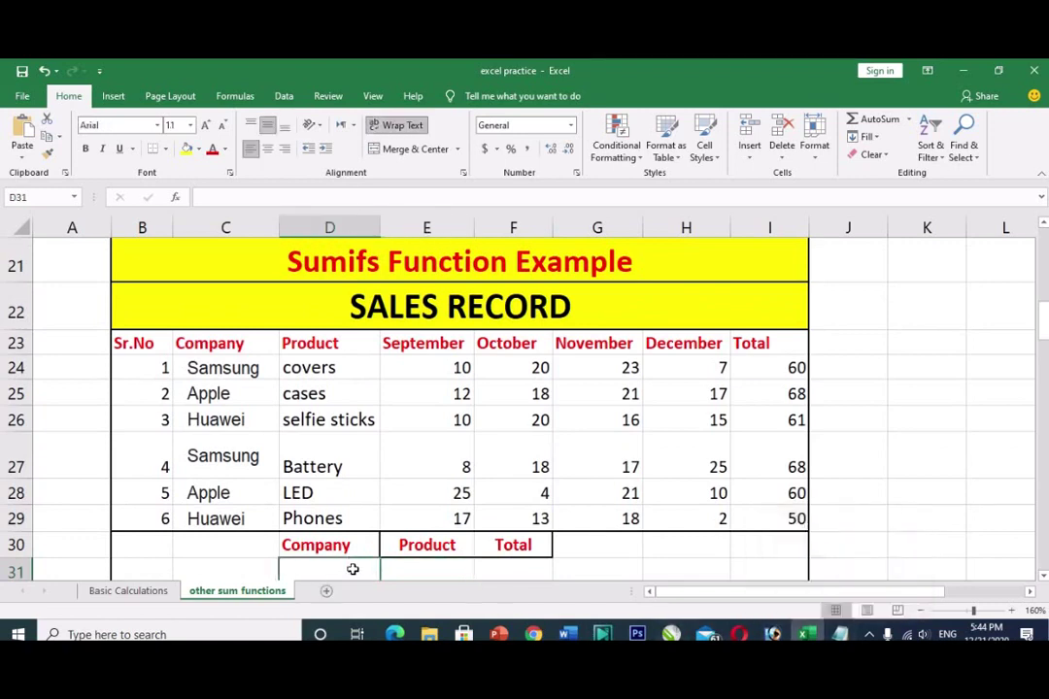
Examine the Product and Total cells E31 and F31, the company entry in C24, and the criteria headings in D30 and E30
click(445, 569)
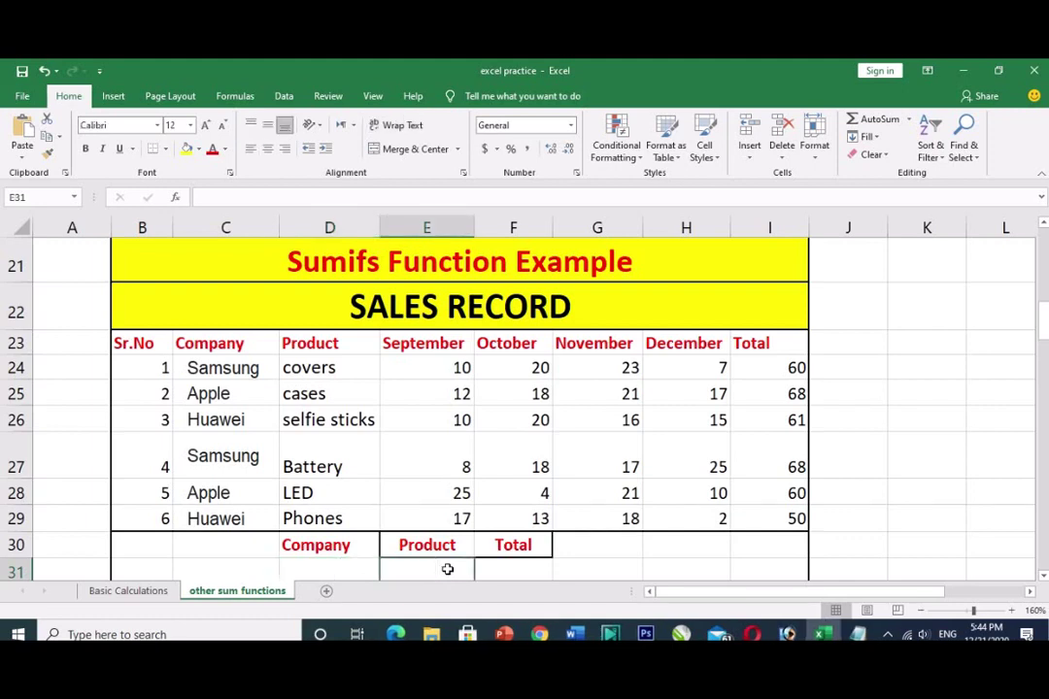
click(516, 569)
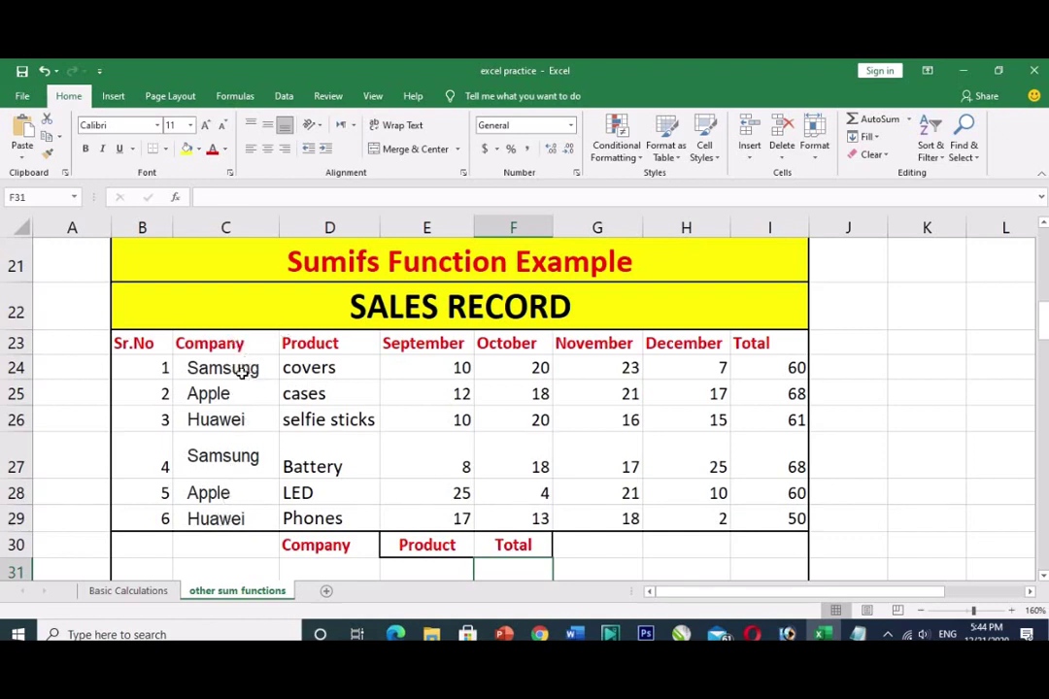
click(243, 371)
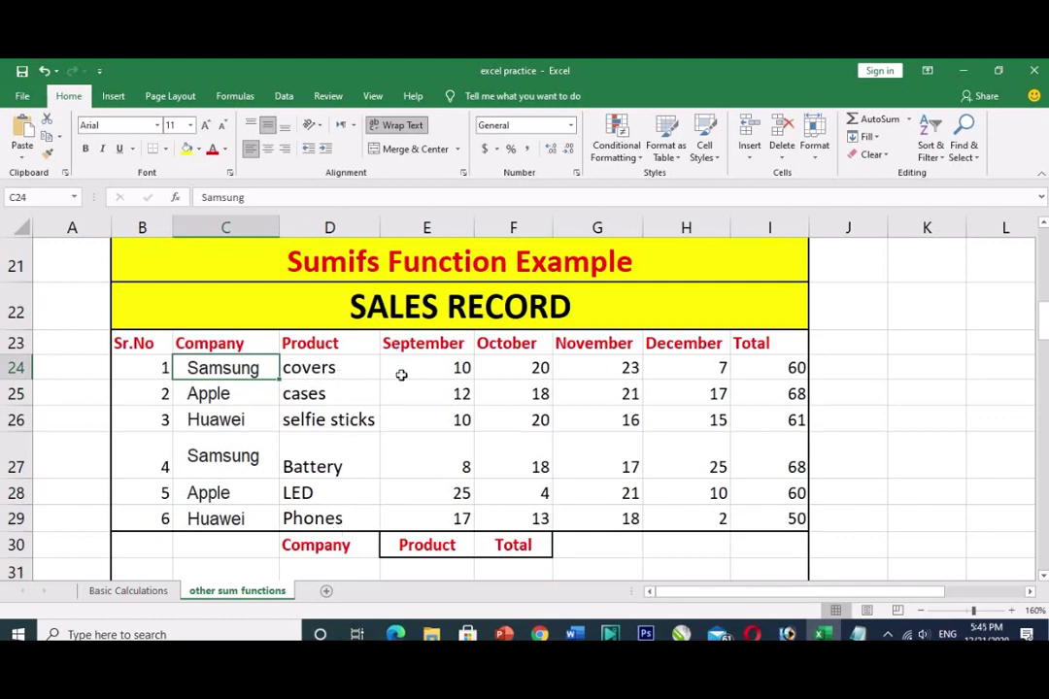
click(330, 546)
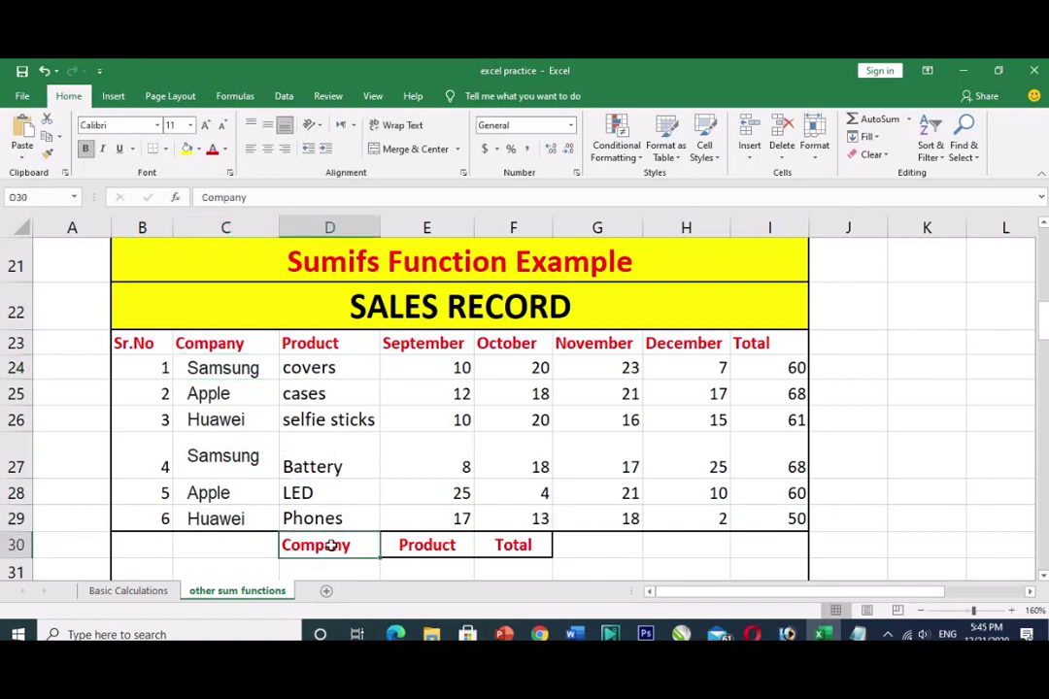
click(433, 549)
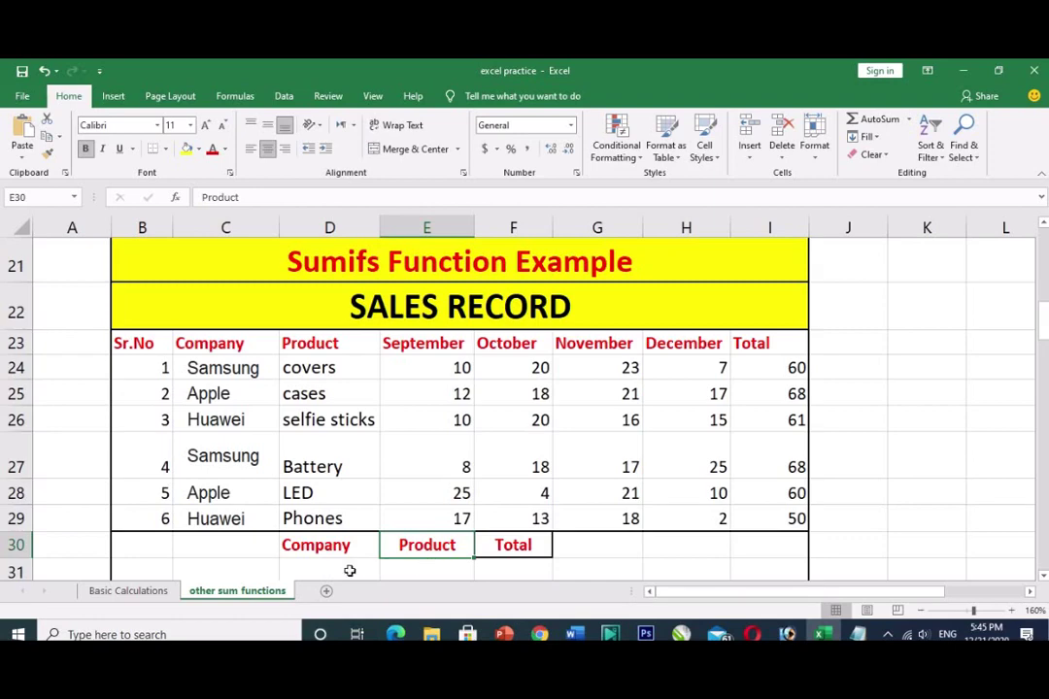
mouse_move(1042, 321)
mouse_down()
mouse_move(1041, 251)
mouse_move(1041, 316)
mouse_up()
scroll(879, 491, down, 1)
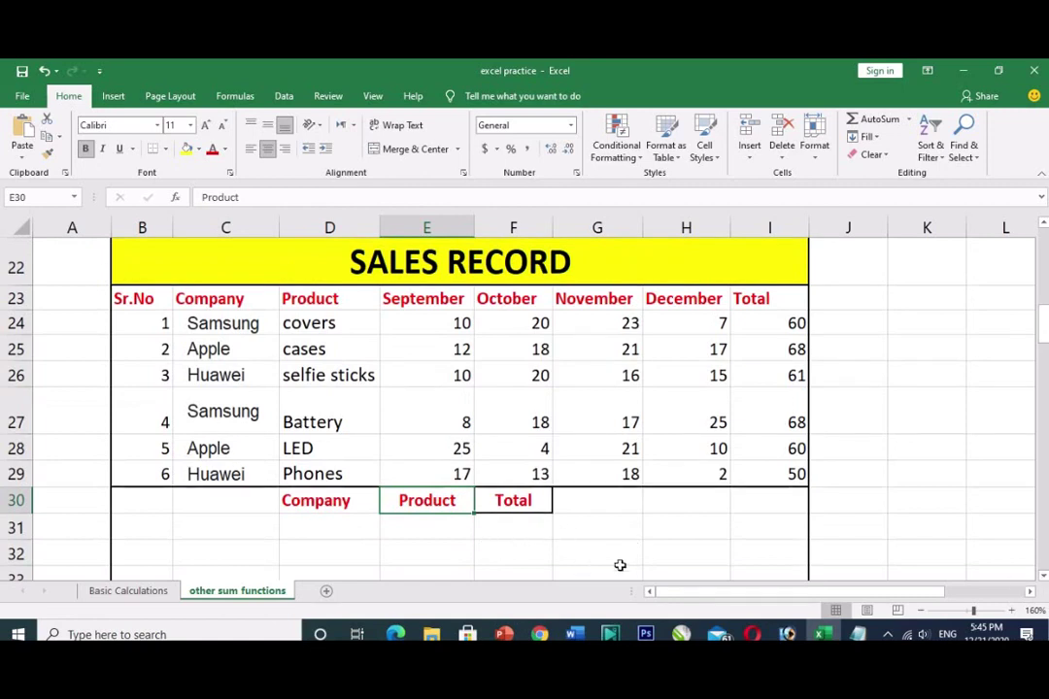
Start a SUMIFS formula in F31 with the Total column I24:I29 as the sum range
click(523, 525)
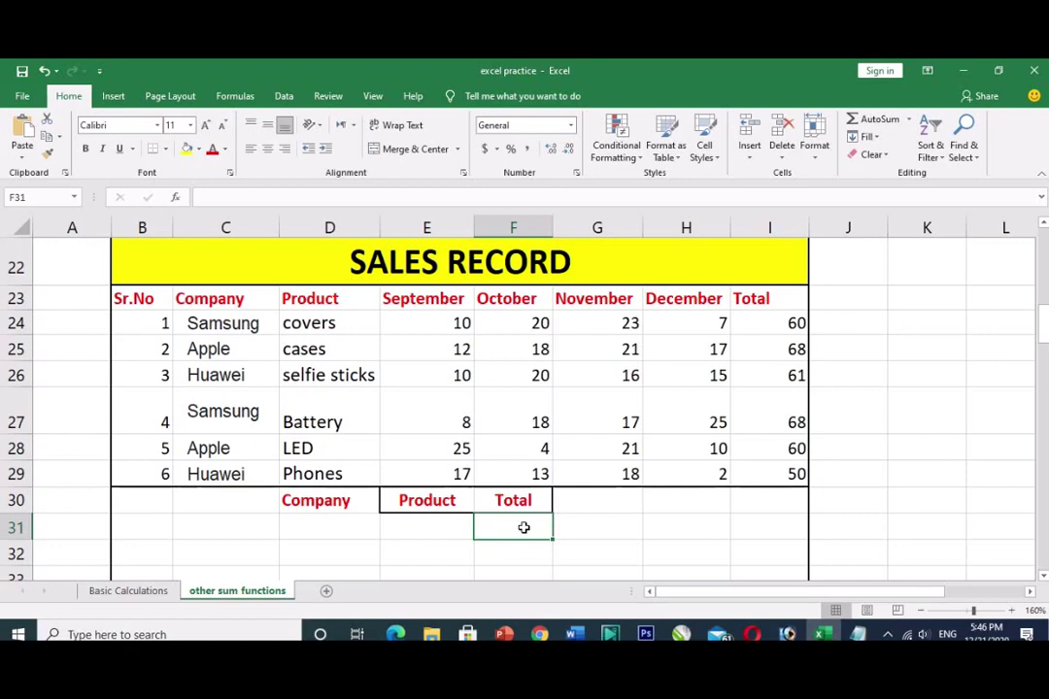
text(=)
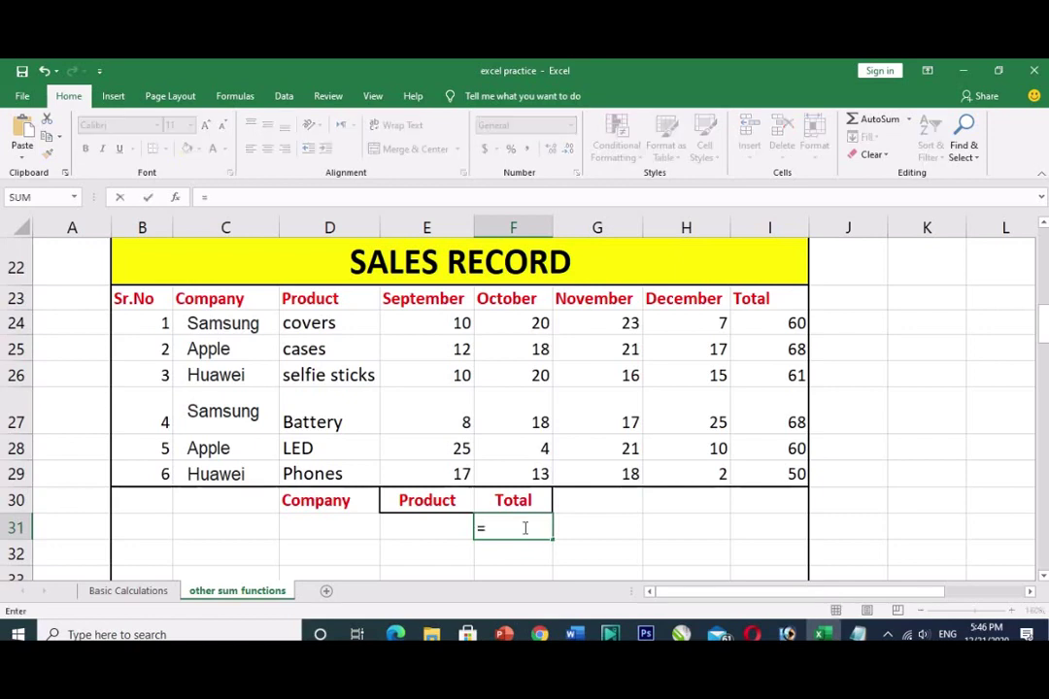
text(sum)
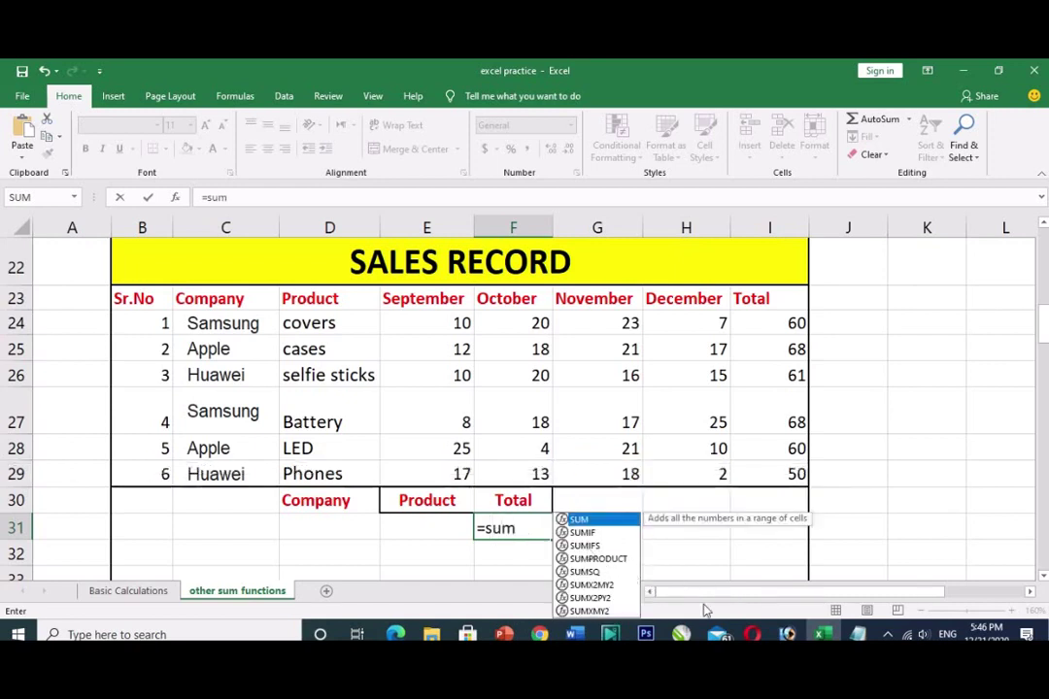
key(Down)
key(Down)
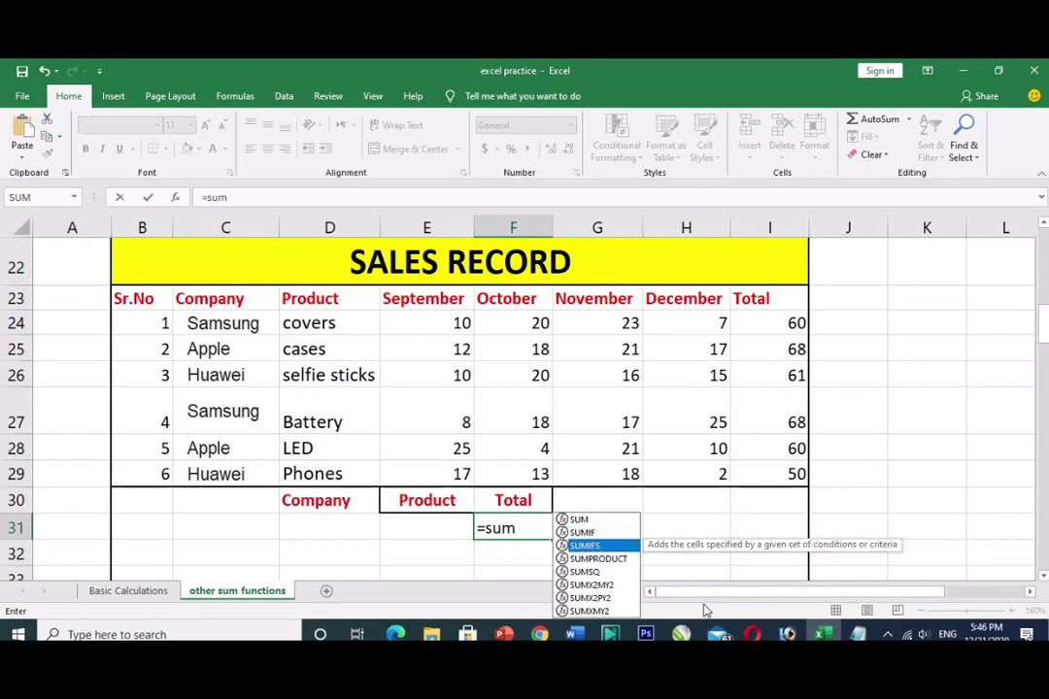
key(Tab)
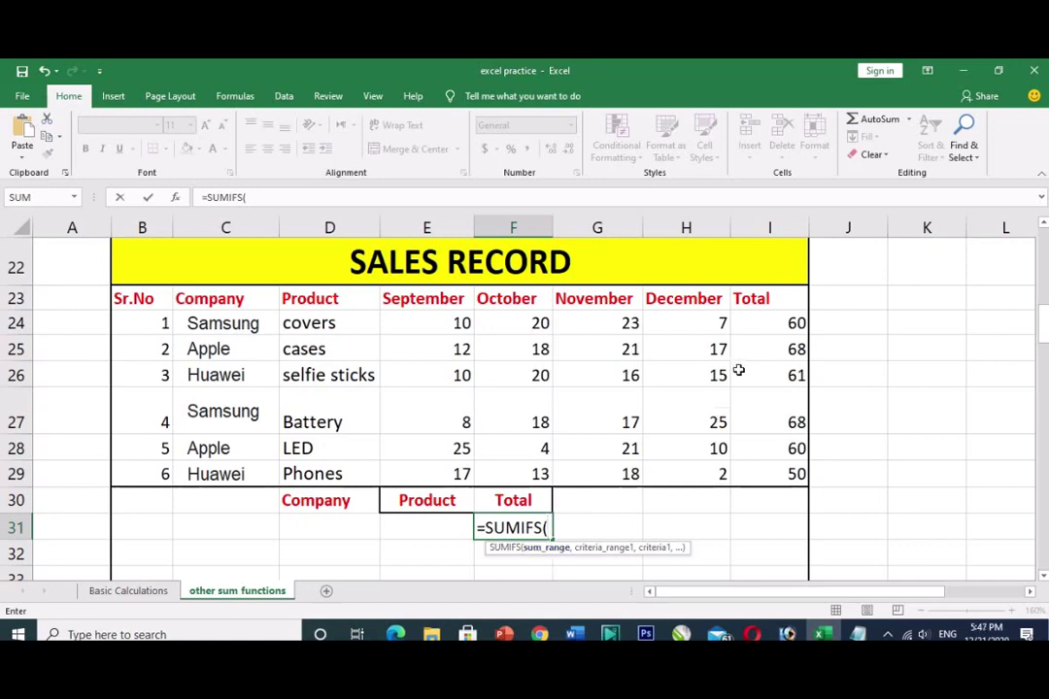
click(771, 320)
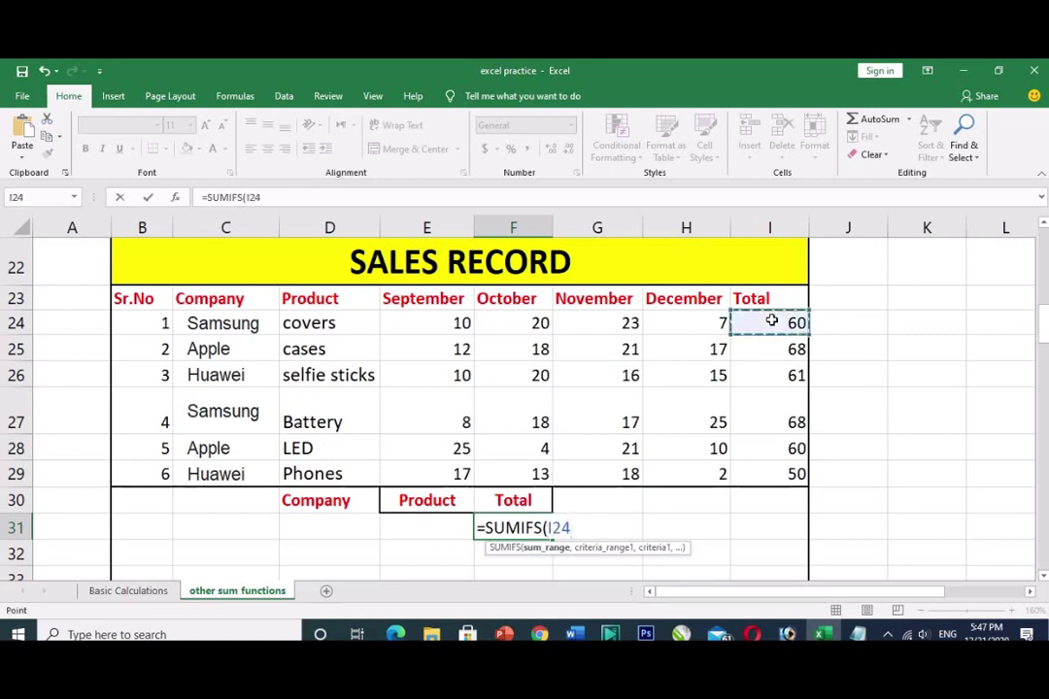
drag(771, 319, 773, 473)
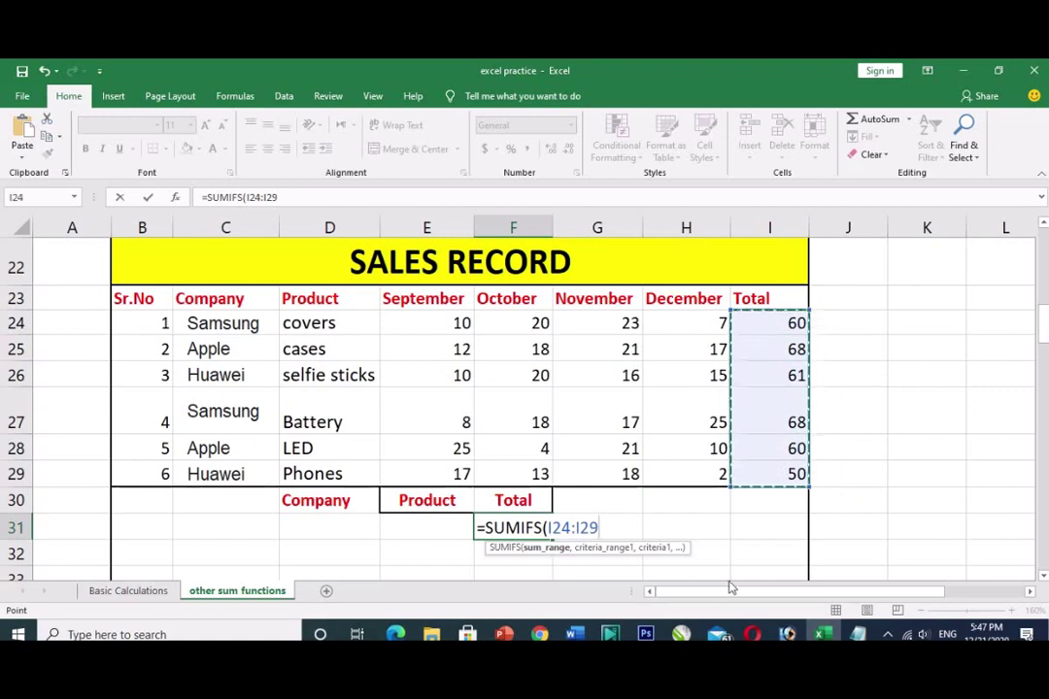
text(,)
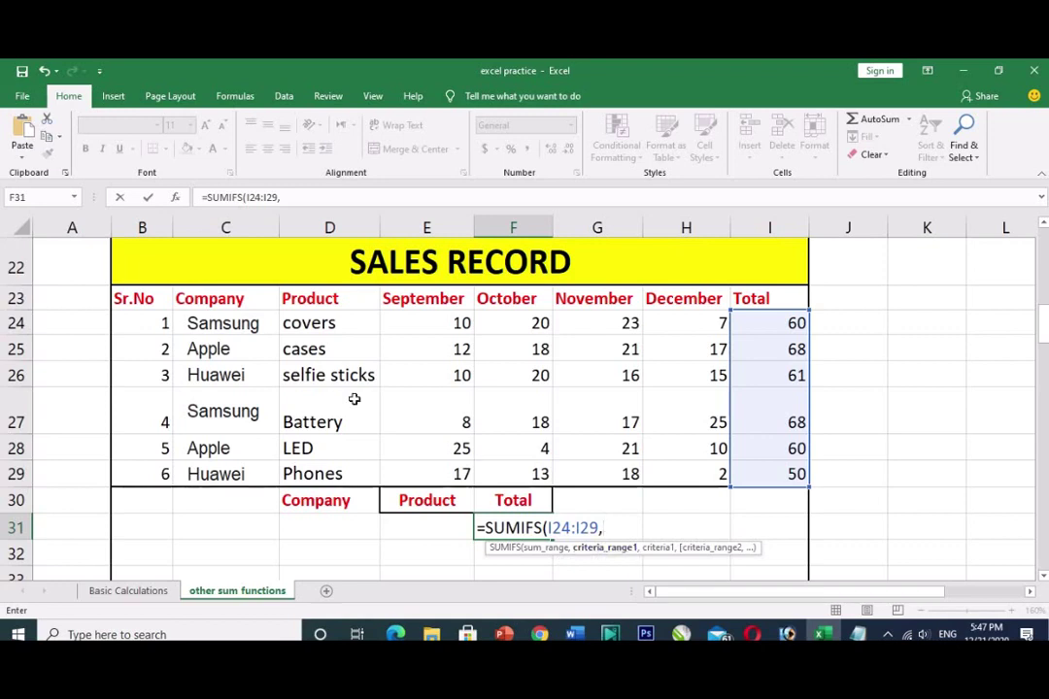
Add the company range C24:C29 as the first criteria range, with D31 as its criterion
drag(236, 325, 242, 473)
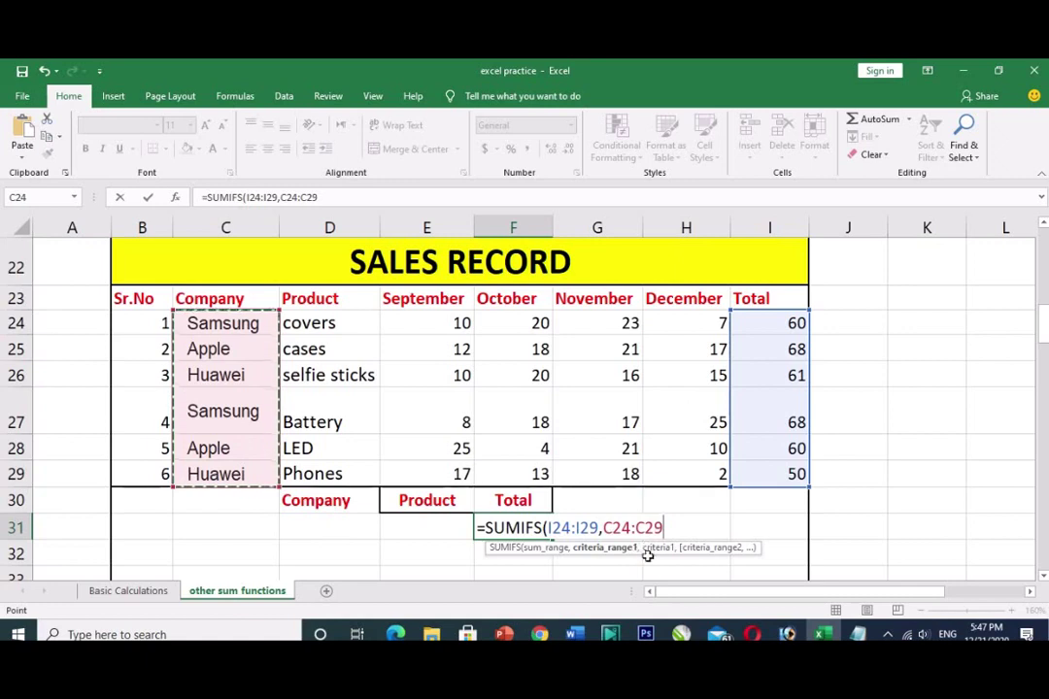
text(,)
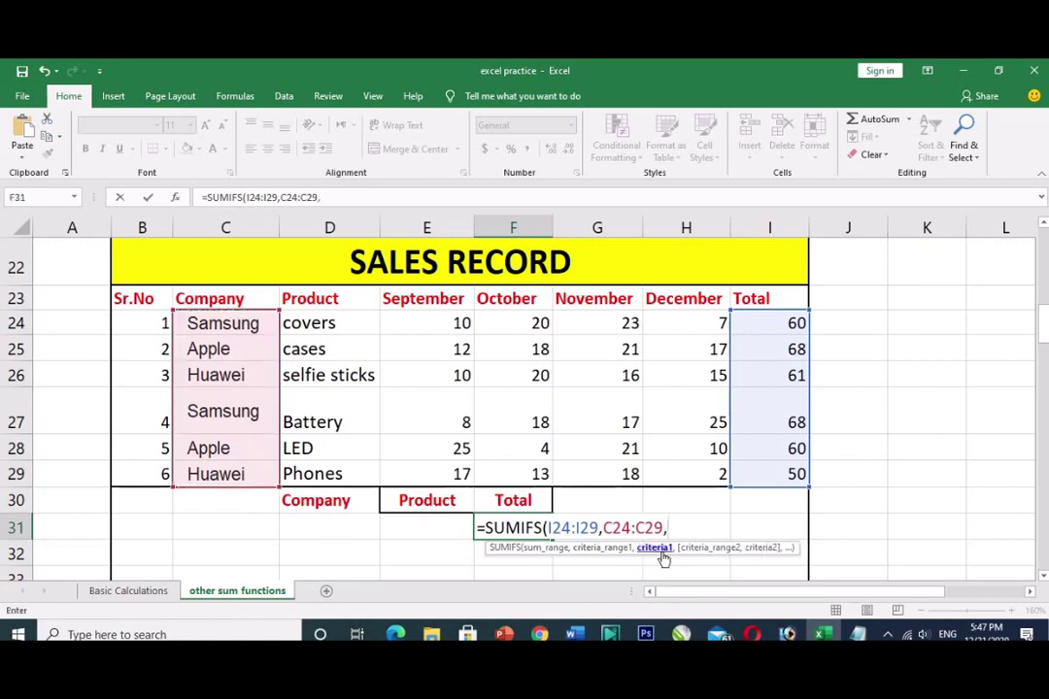
click(326, 530)
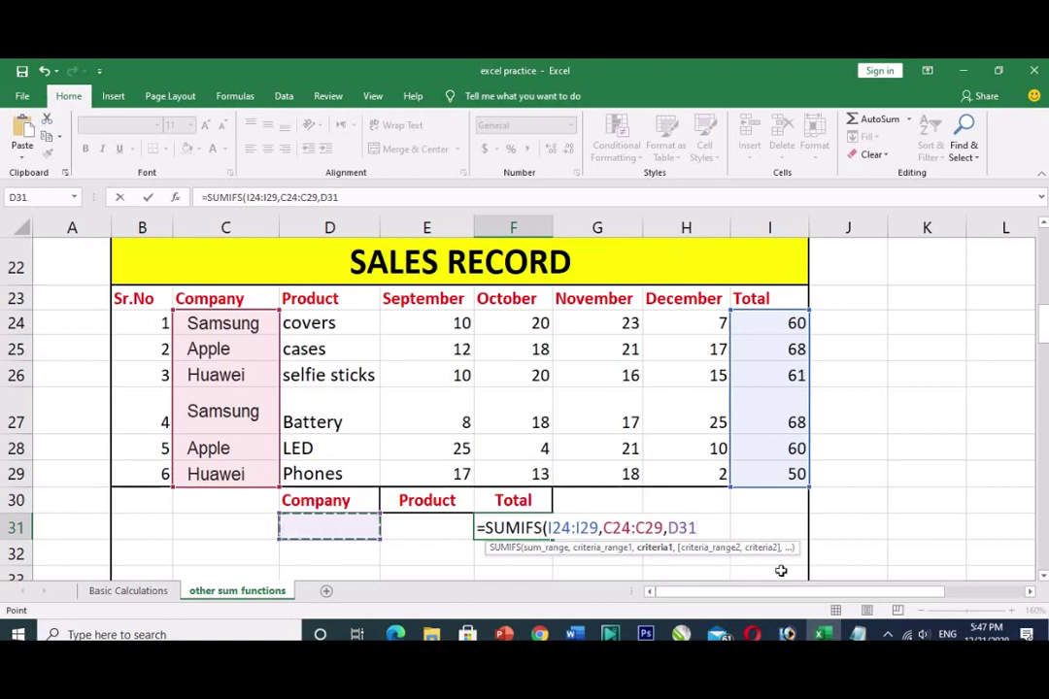
text(,)
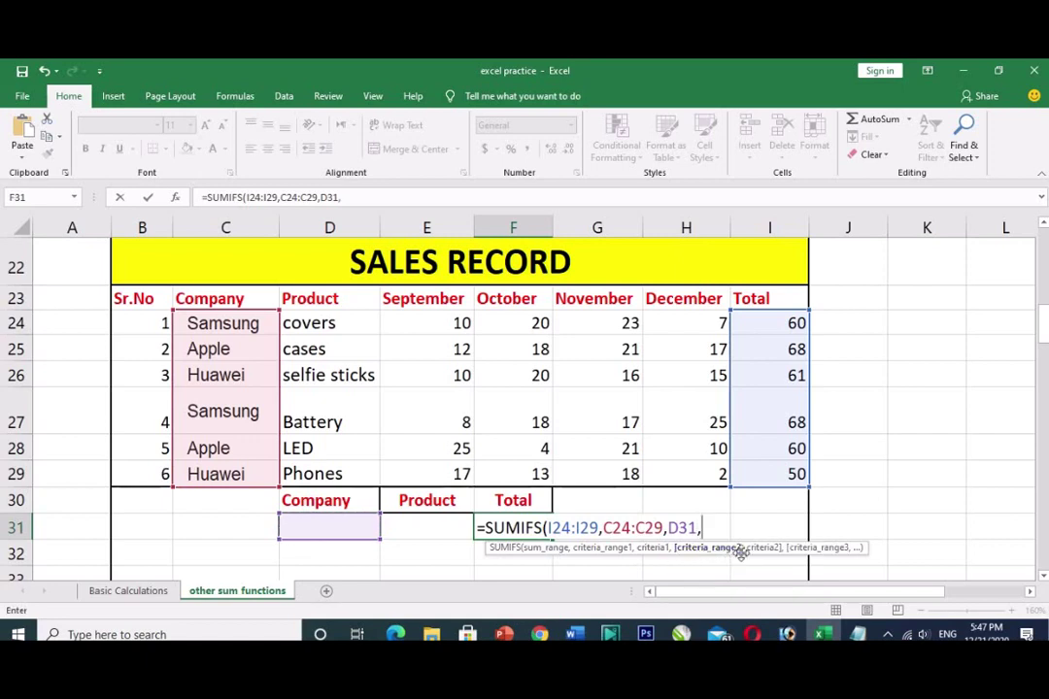
Add the product range D24:D29 with E31 as the second criterion and complete the SUMIFS formula in F31
click(324, 321)
drag(324, 321, 333, 470)
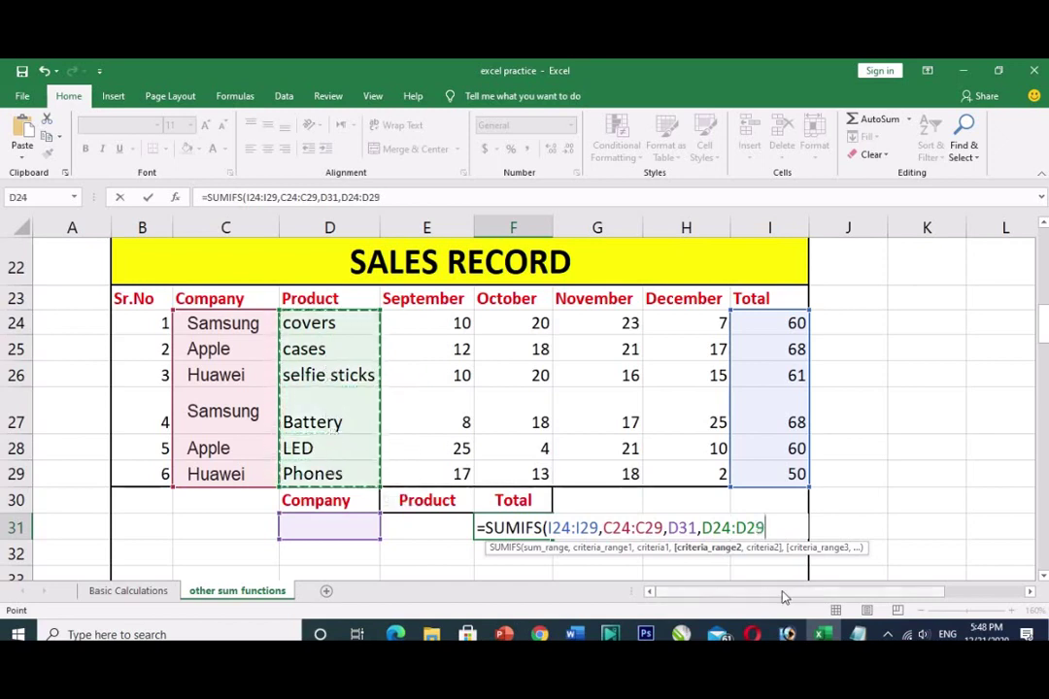
text(,)
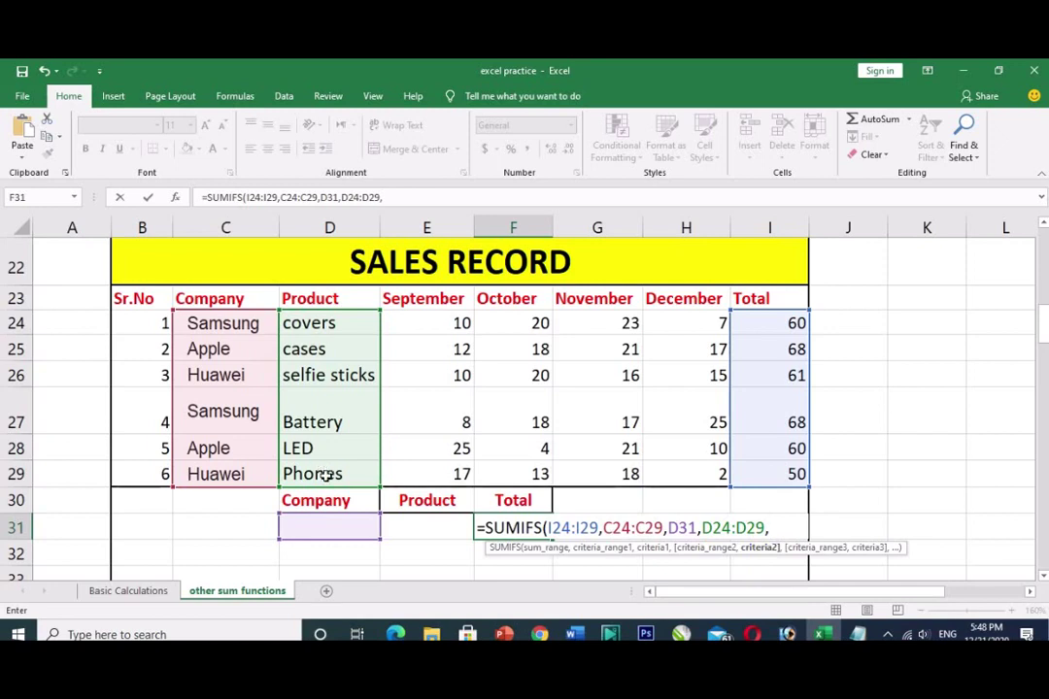
click(434, 529)
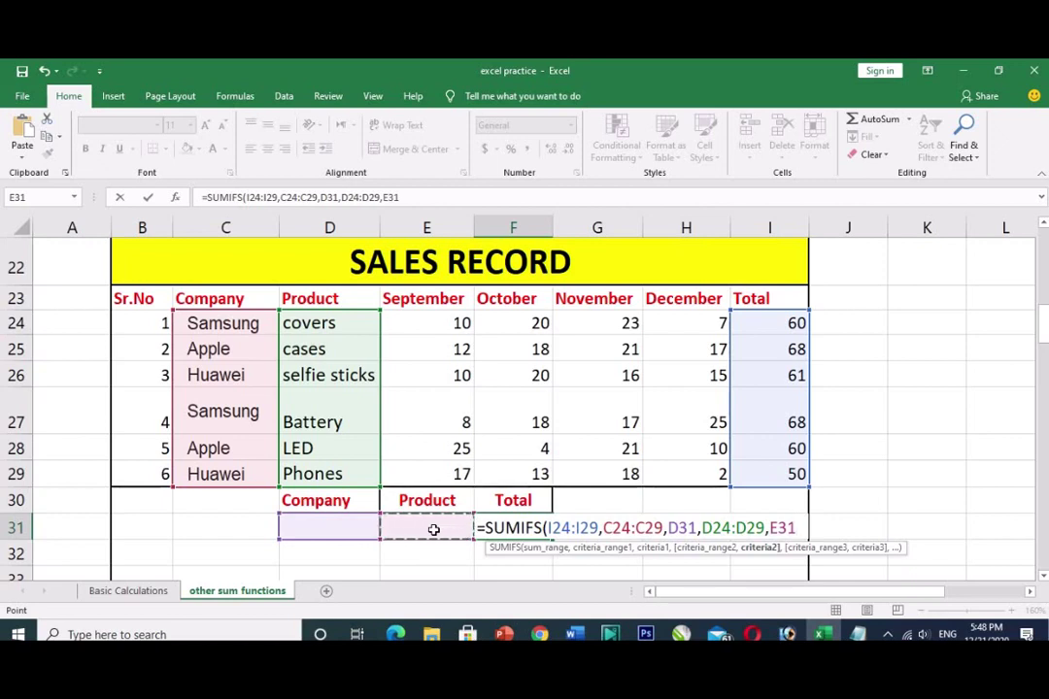
text())
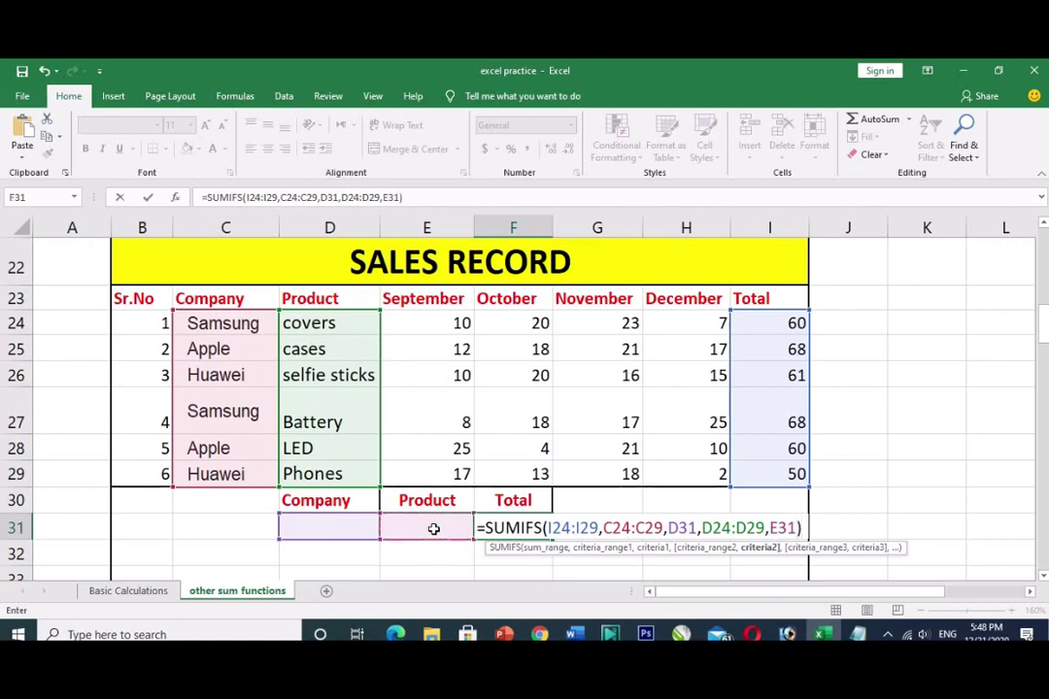
key(Return)
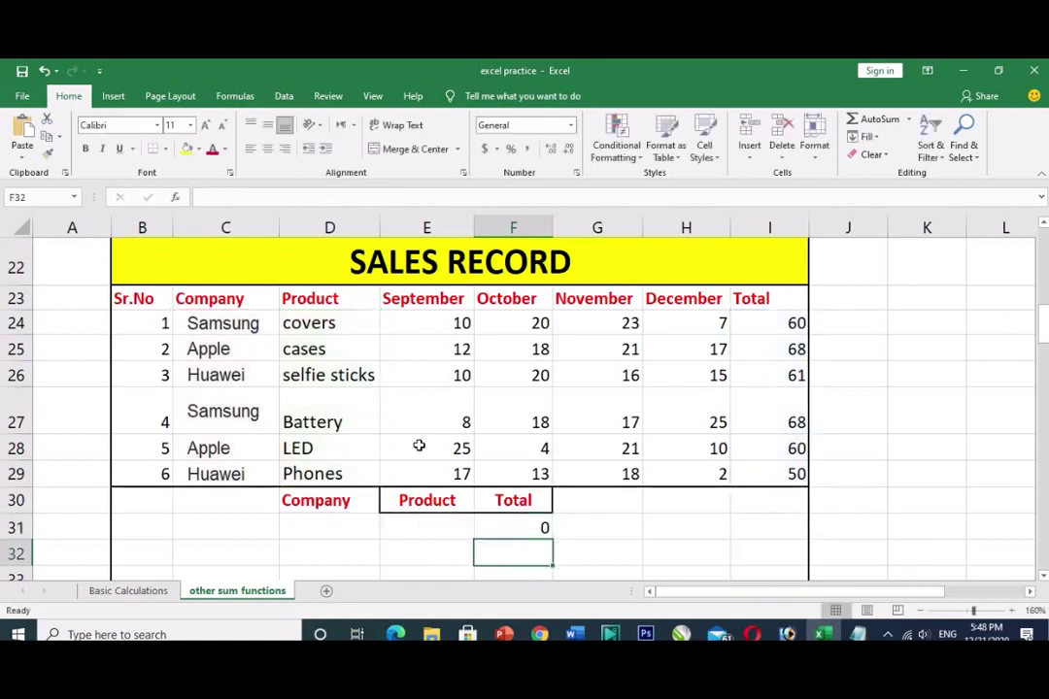
click(507, 524)
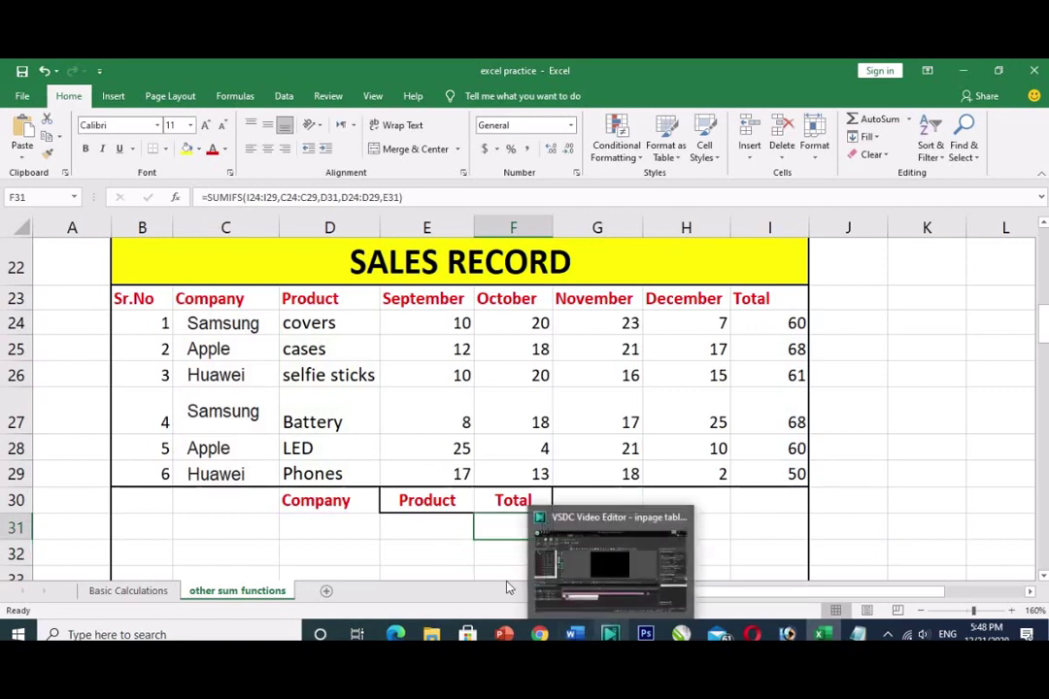
Copy the company Samsung from C24 into the Company criteria cell D31
click(329, 527)
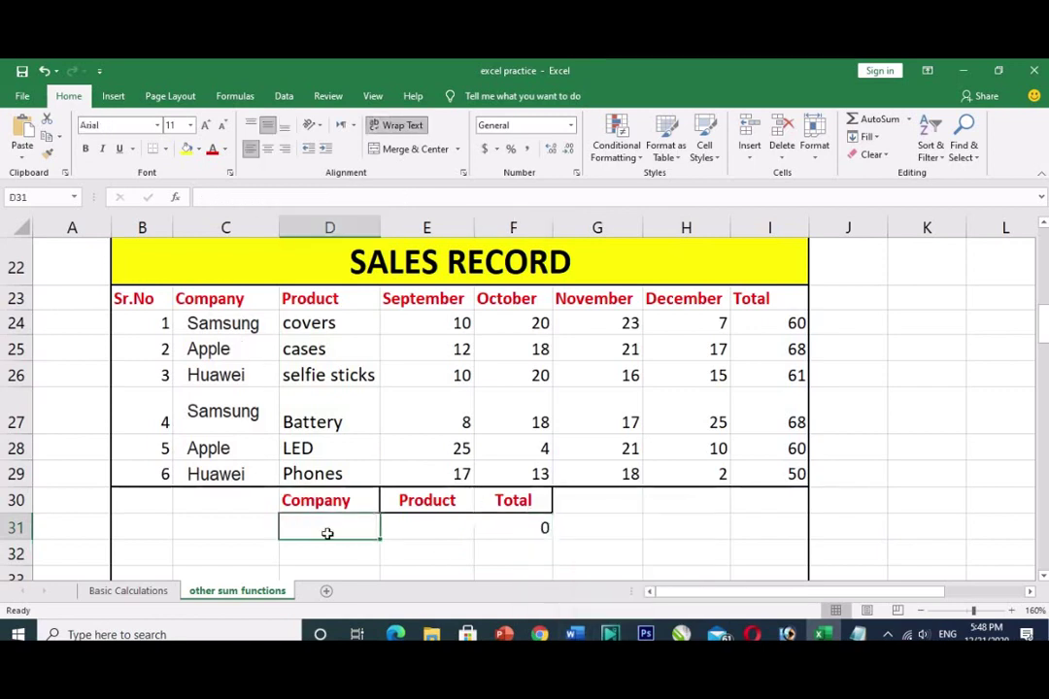
click(225, 328)
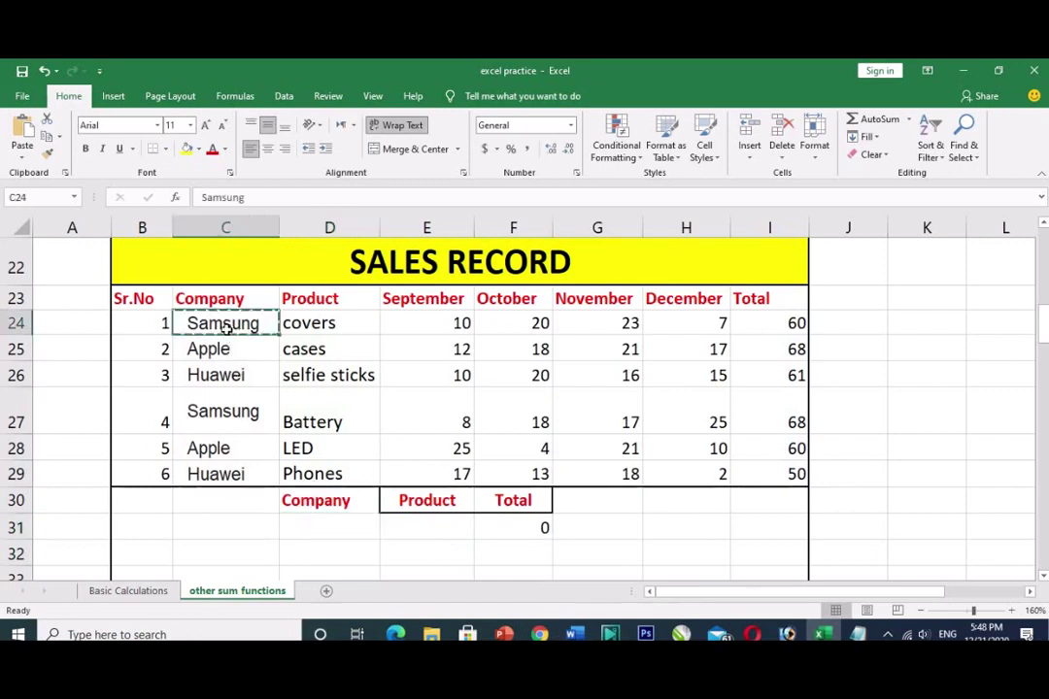
click(337, 528)
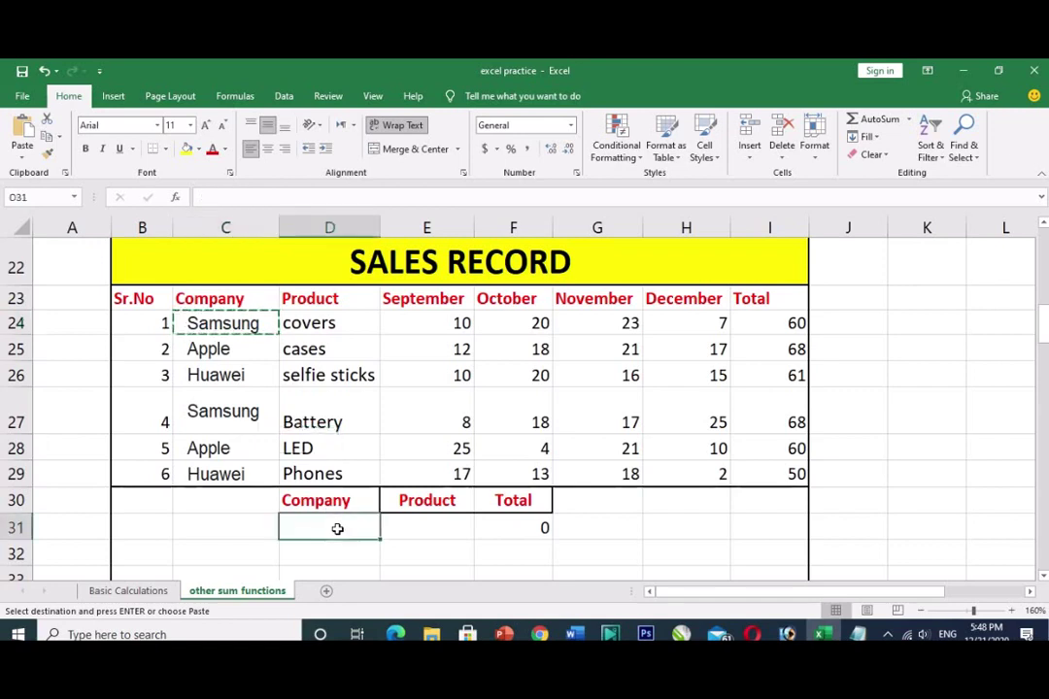
text(Samsung)
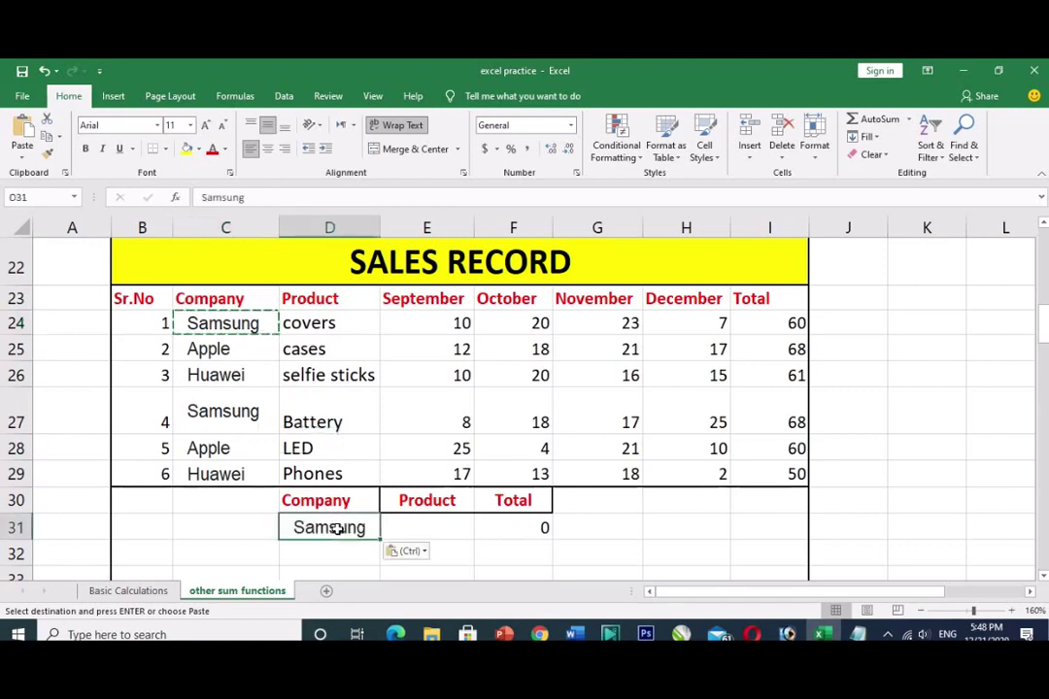
Copy the product Battery from D27 into the Product criteria cell E31
click(424, 525)
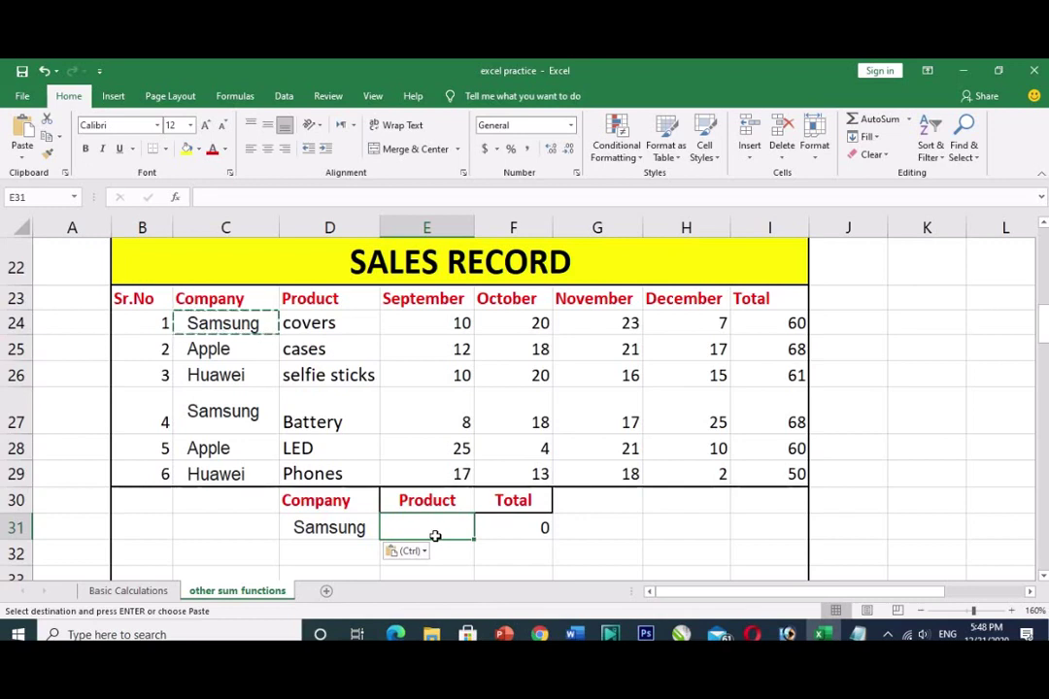
click(323, 417)
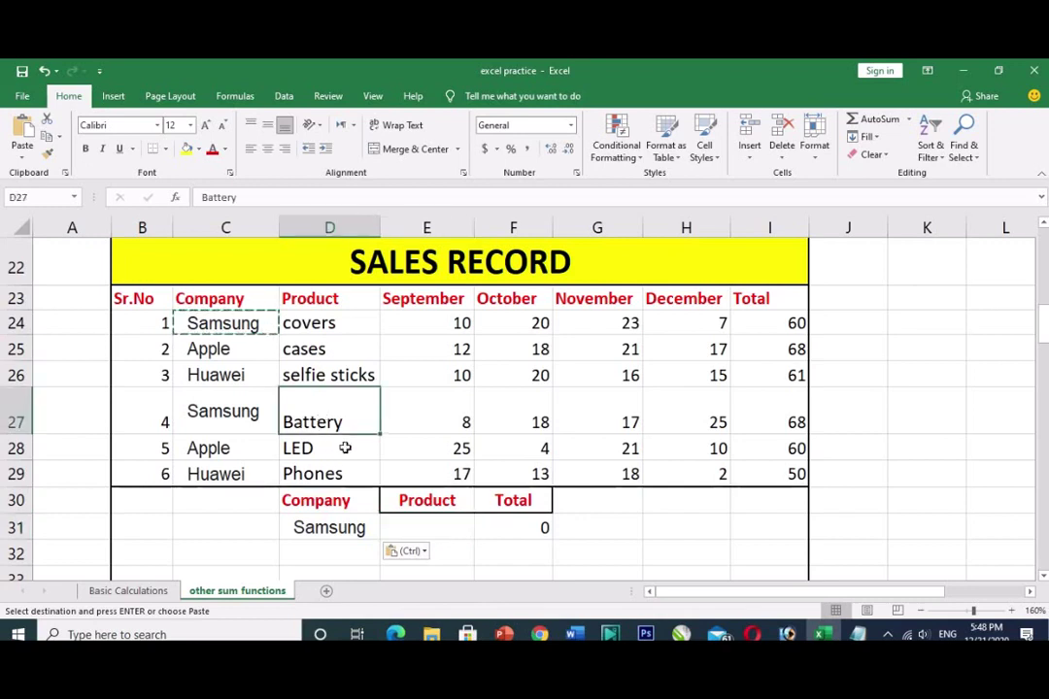
key(ctrl+c)
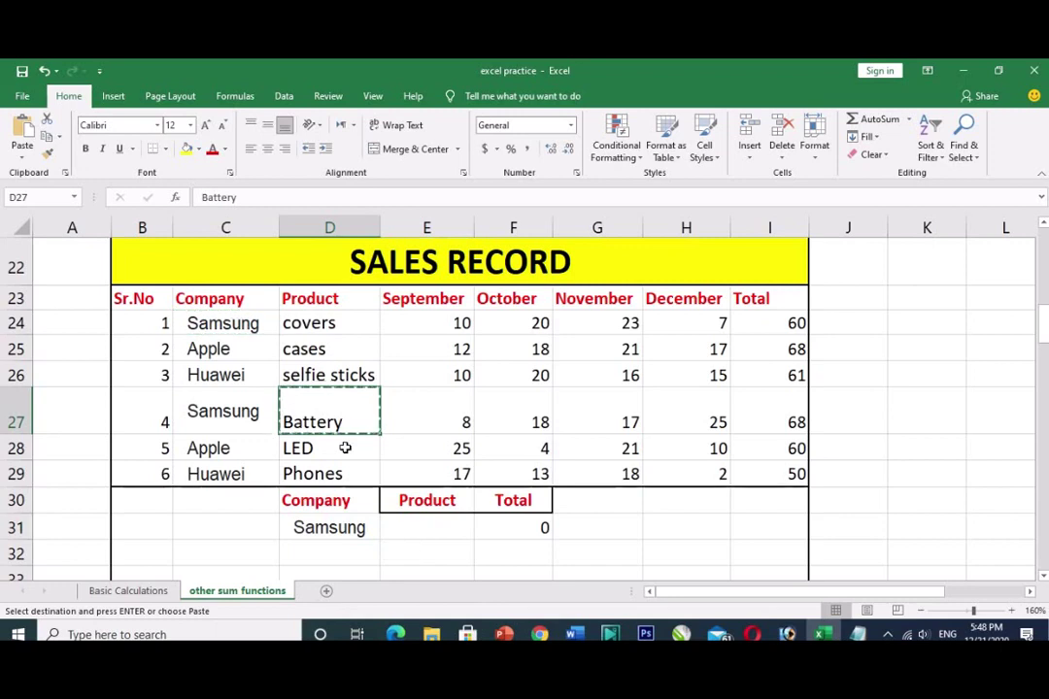
click(433, 524)
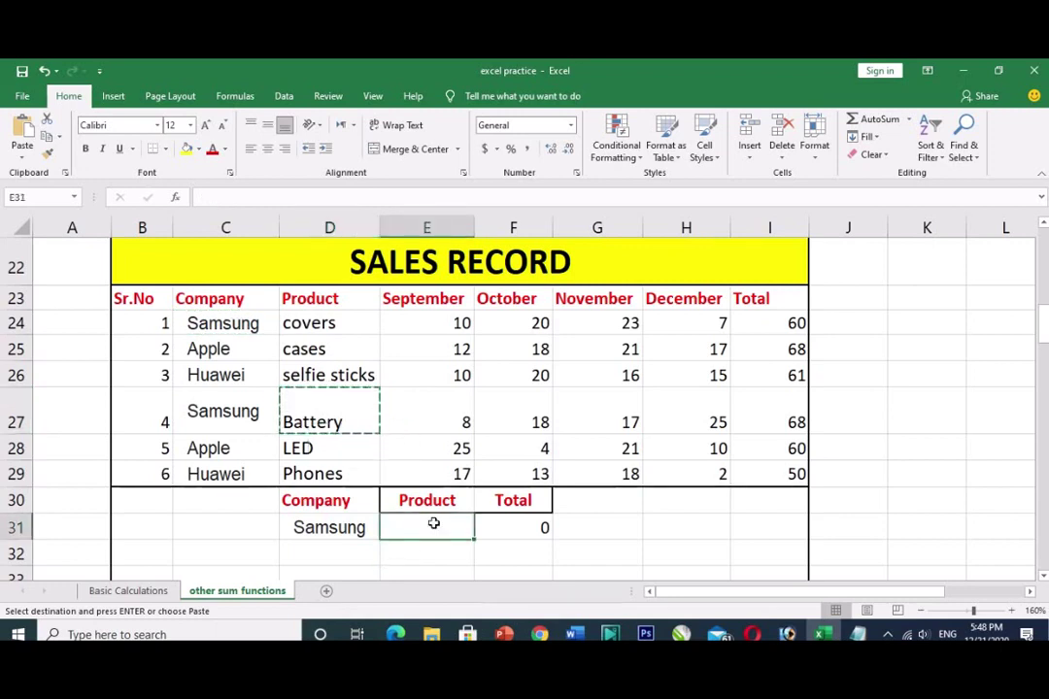
key(ctrl+v)
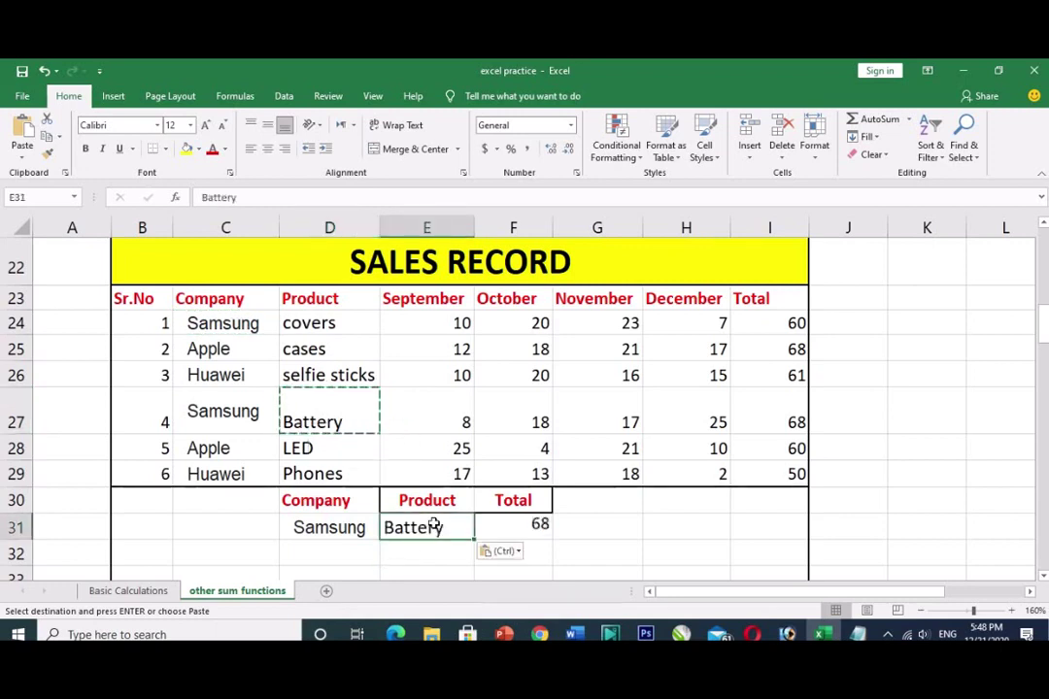
Review the SUMIFS formula in F31 and its referenced ranges, leaving the formula as it is
double_click(524, 532)
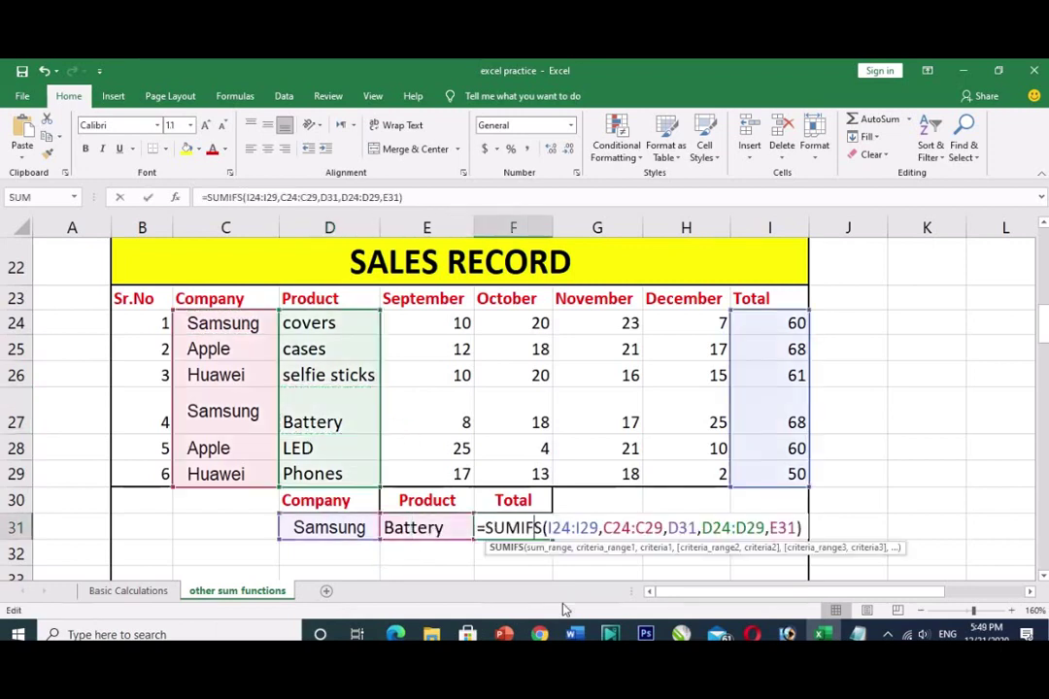
click(801, 527)
key(Return)
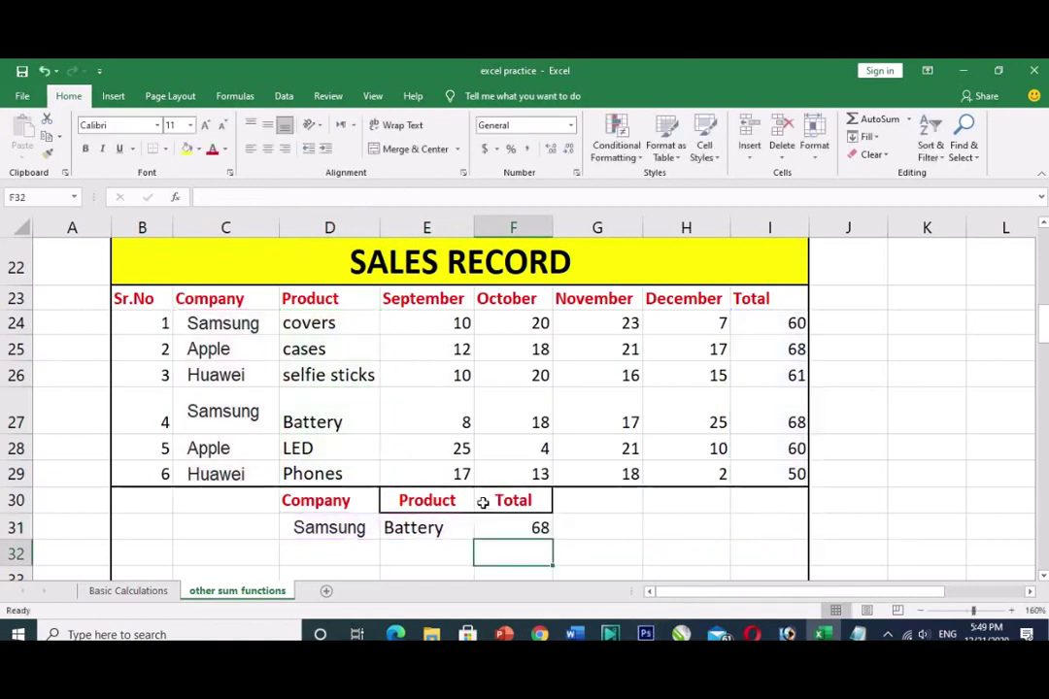
Replace the Product criterion in E31 with covers copied from D24, and check the SUMIFS total in F31
click(541, 529)
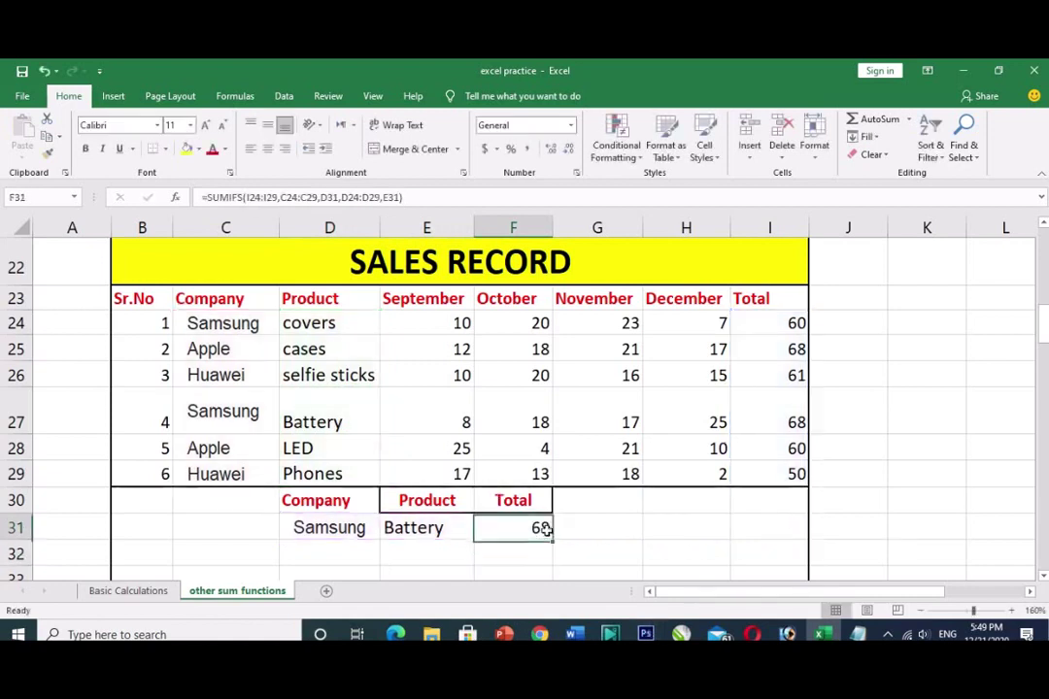
click(440, 540)
key(Delete)
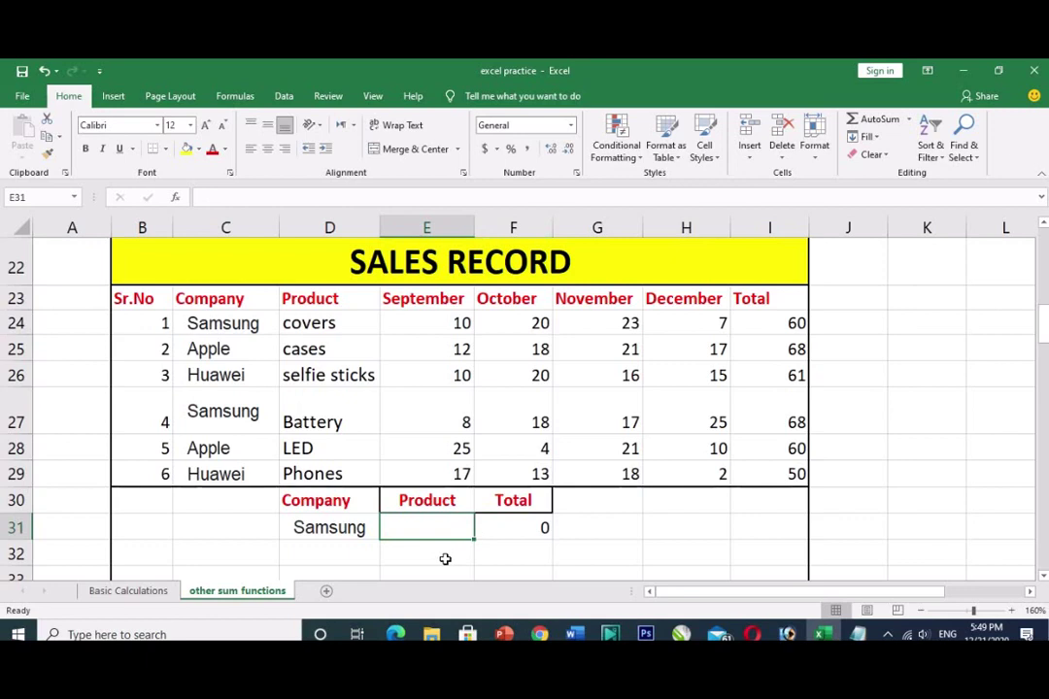
click(304, 321)
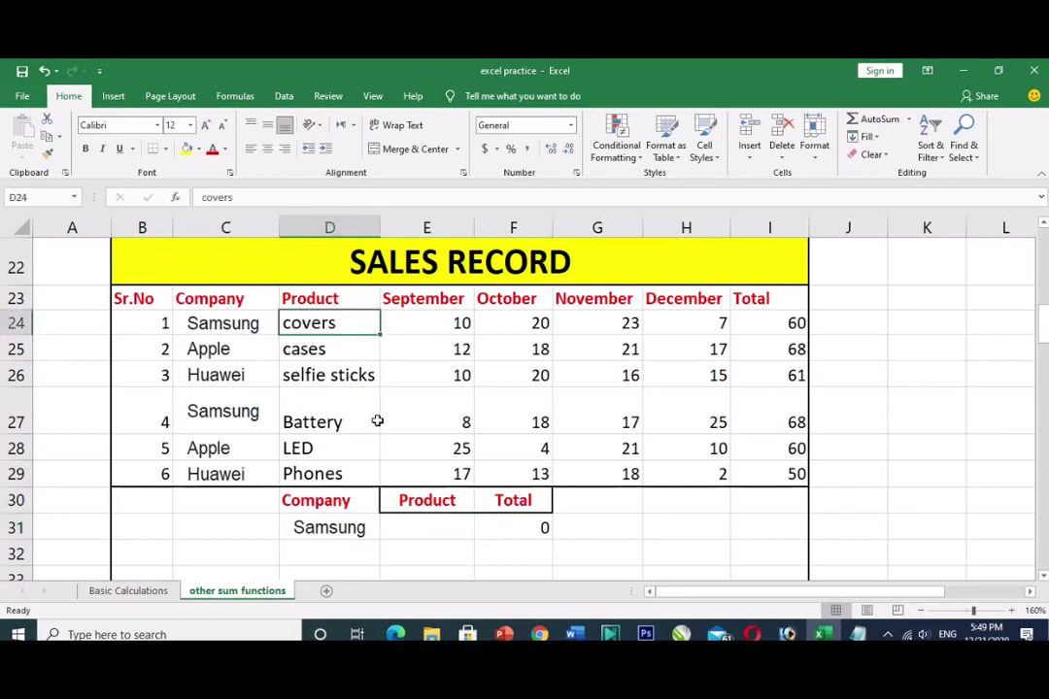
key(ctrl+c)
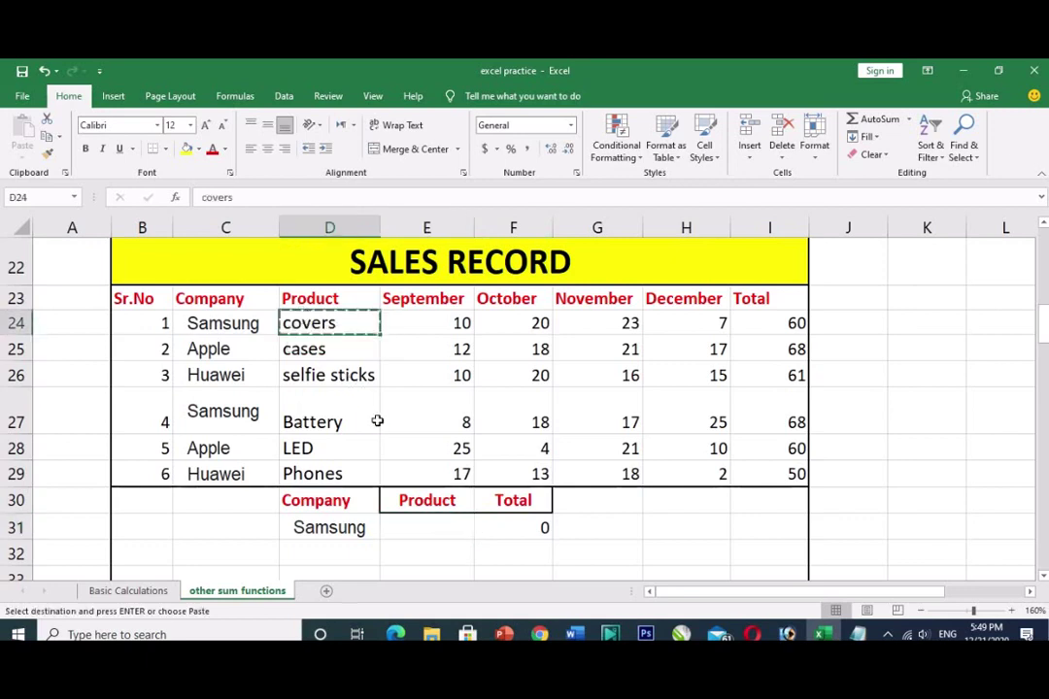
click(415, 523)
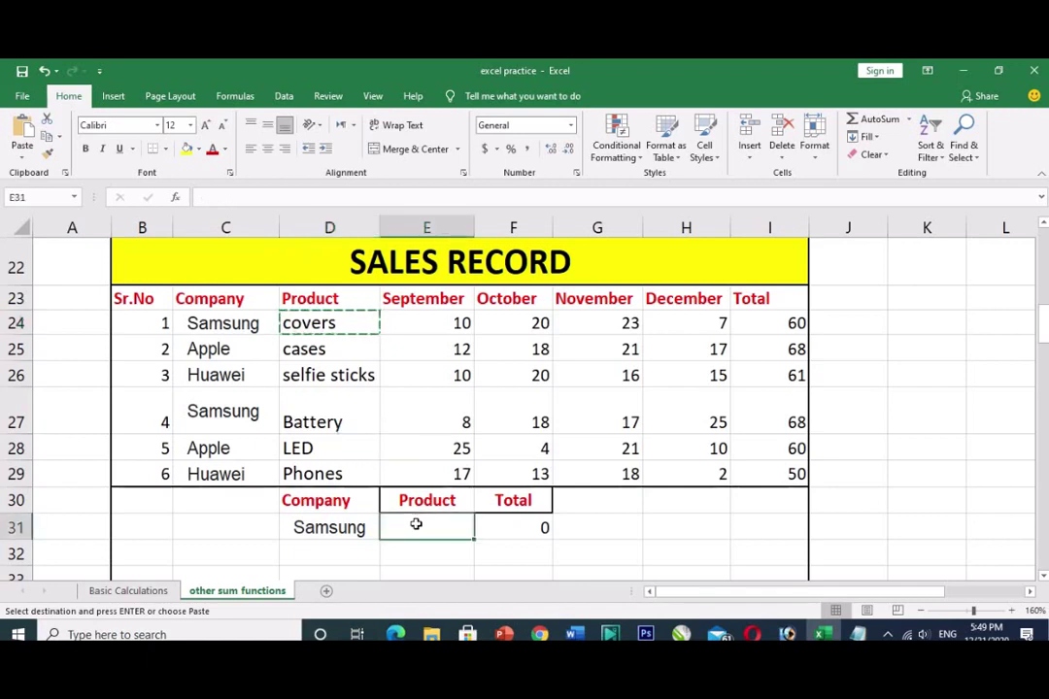
key(ctrl+v)
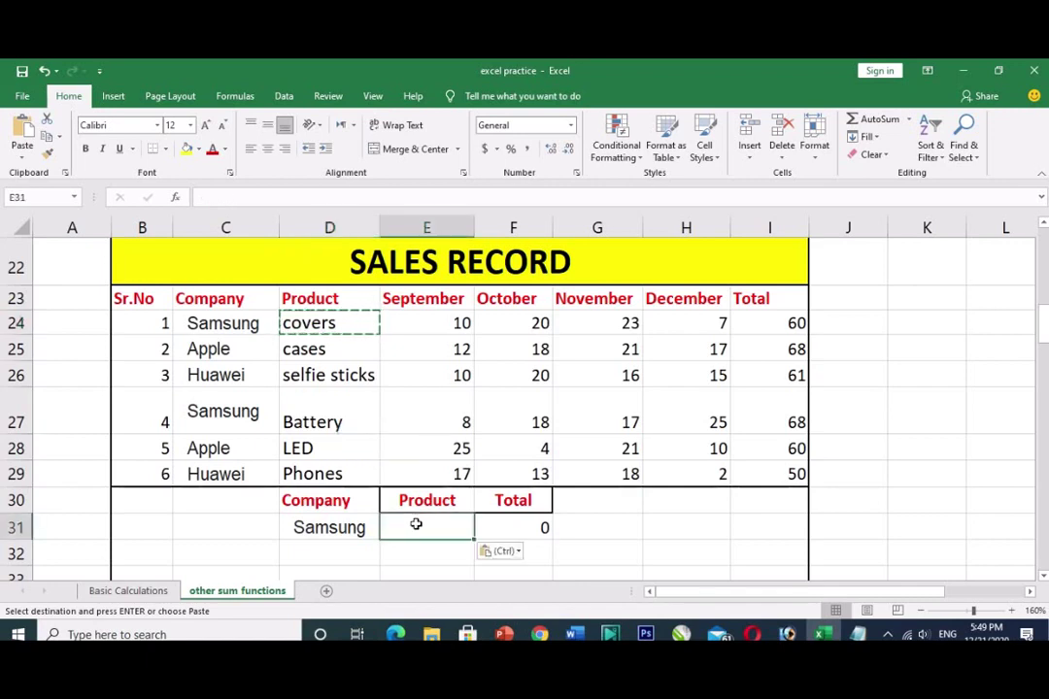
key(ctrl)
click(323, 531)
click(403, 529)
click(544, 536)
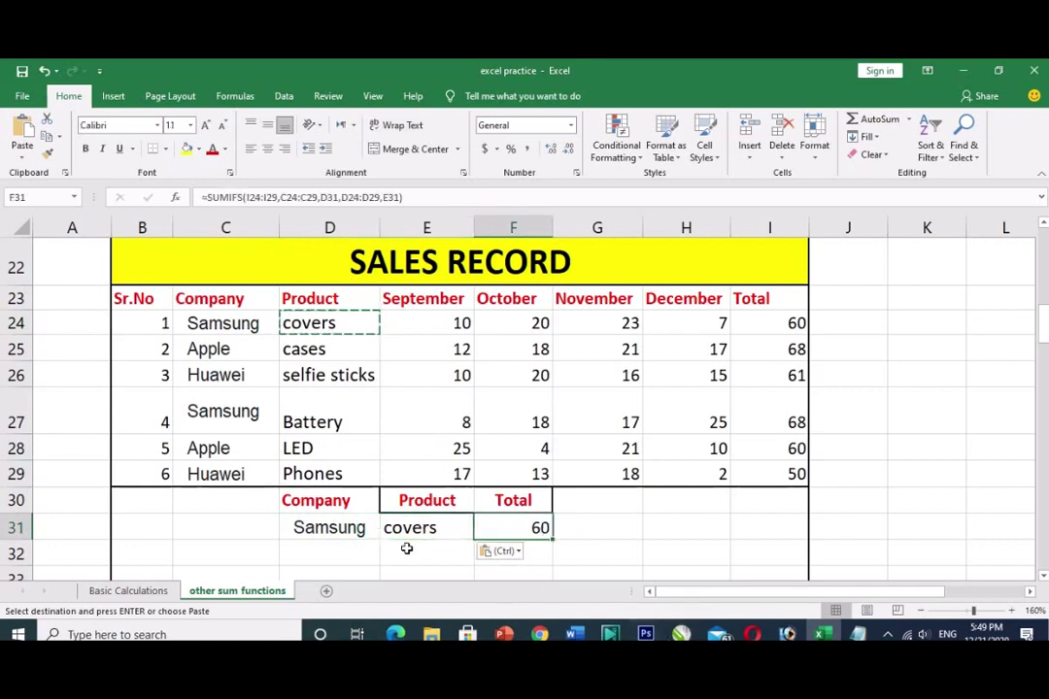
Change the Company criterion in D31 to Apple
click(318, 528)
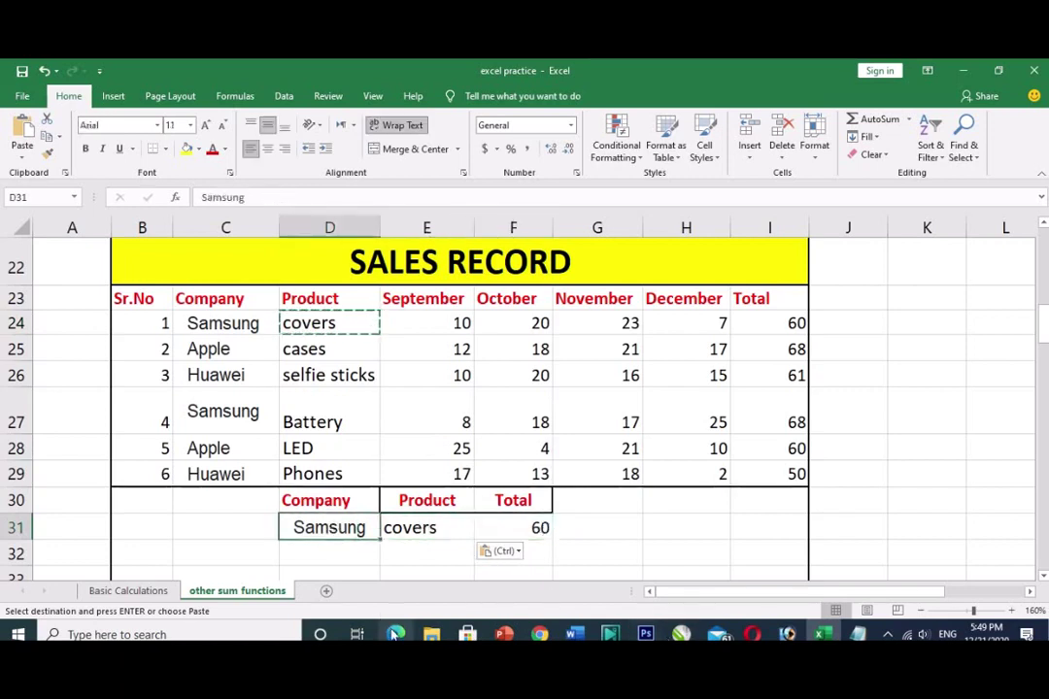
text(Apple)
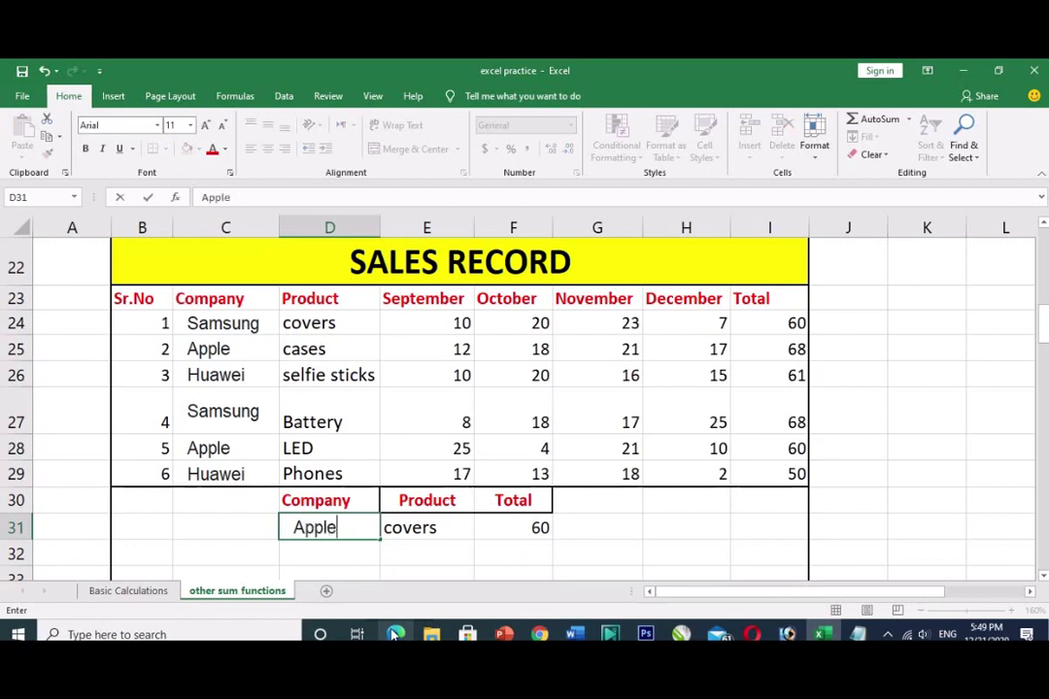
key(Return)
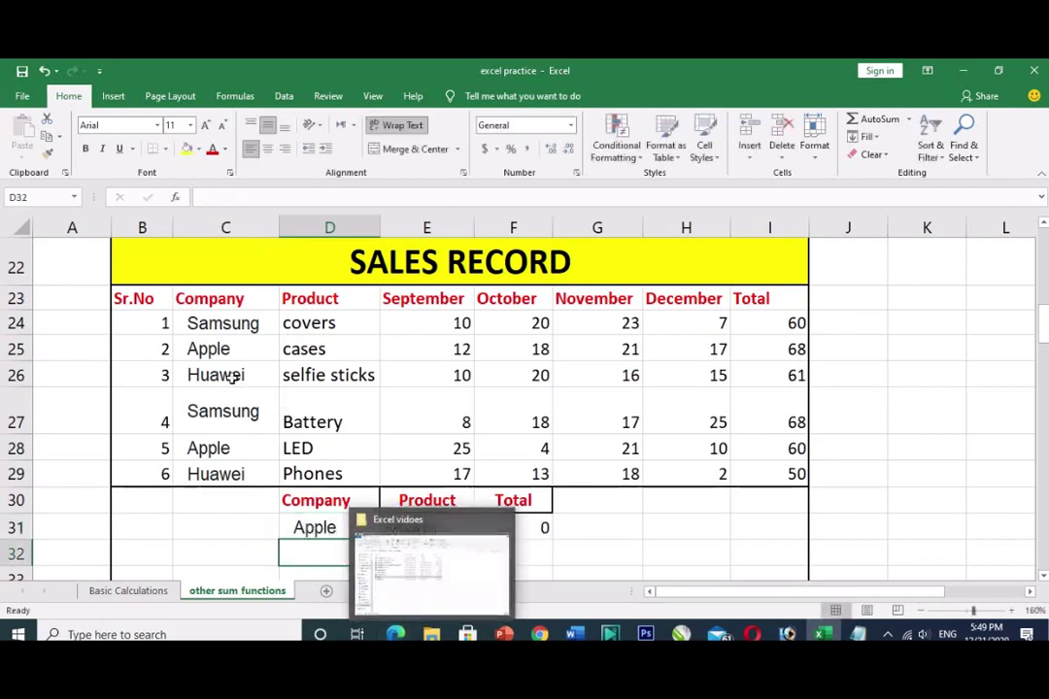
Copy the product LED from D28 into the Product criterion cell E31
click(401, 529)
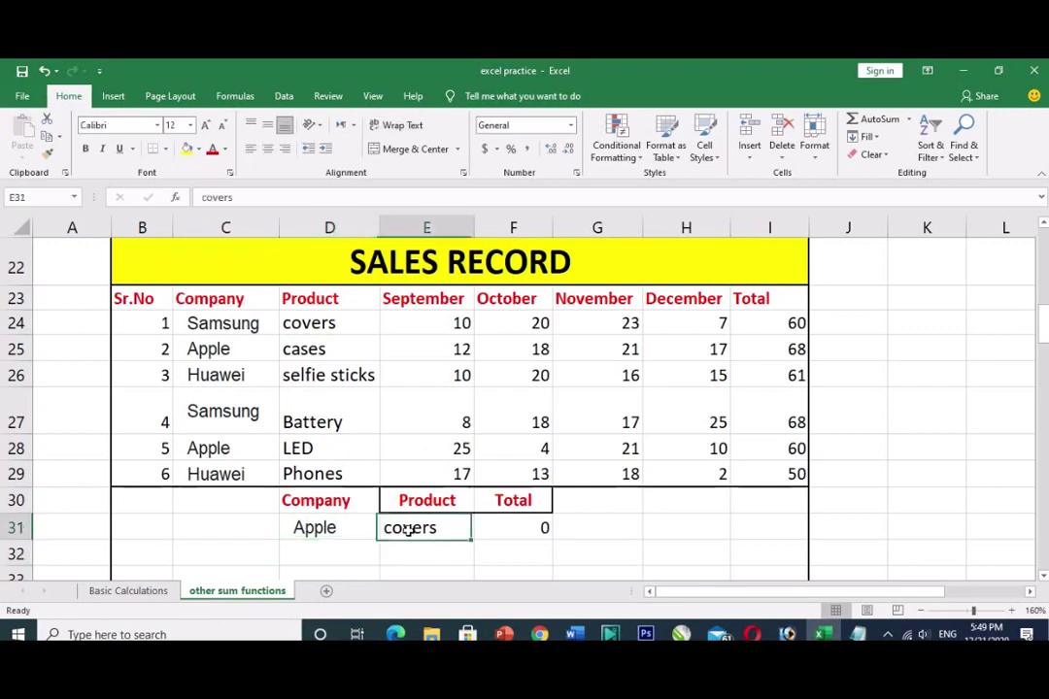
click(327, 349)
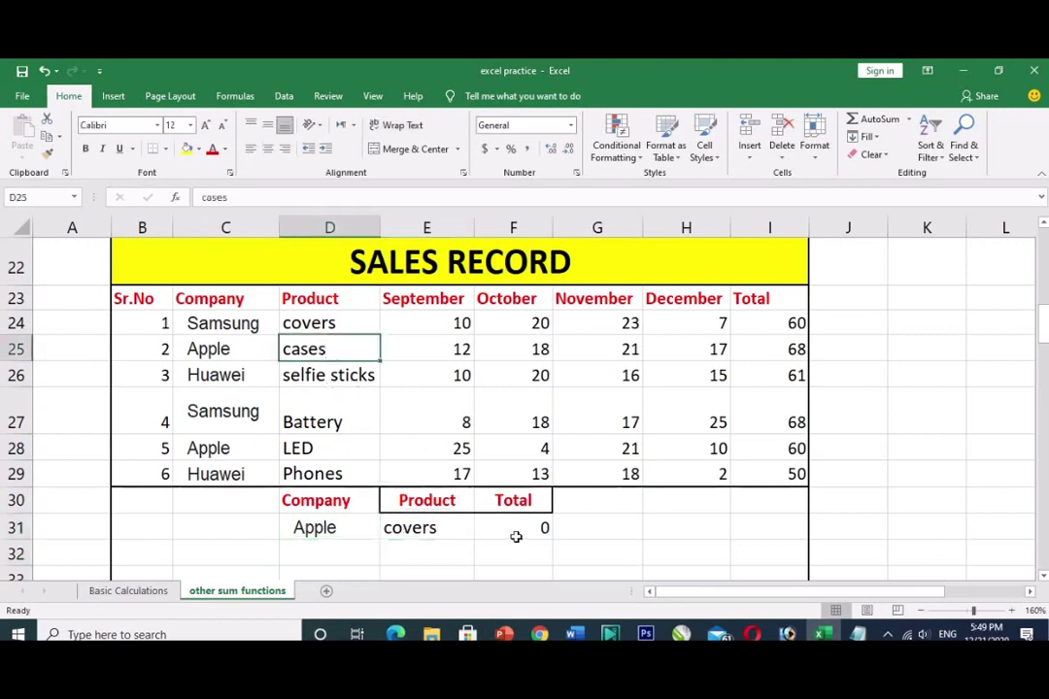
click(335, 450)
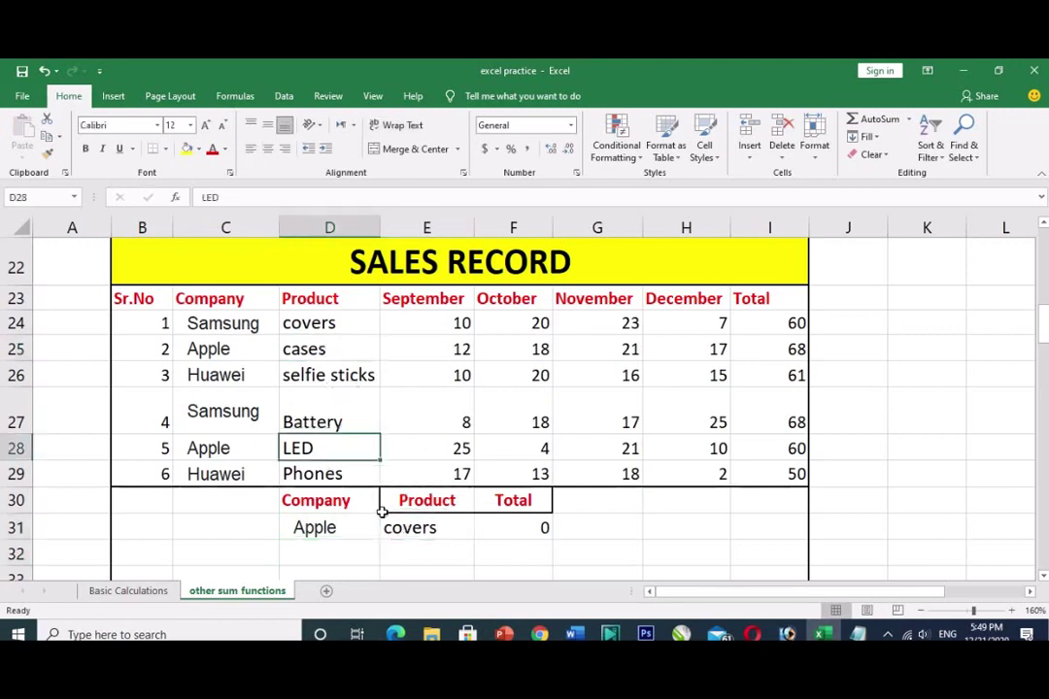
right_click(307, 445)
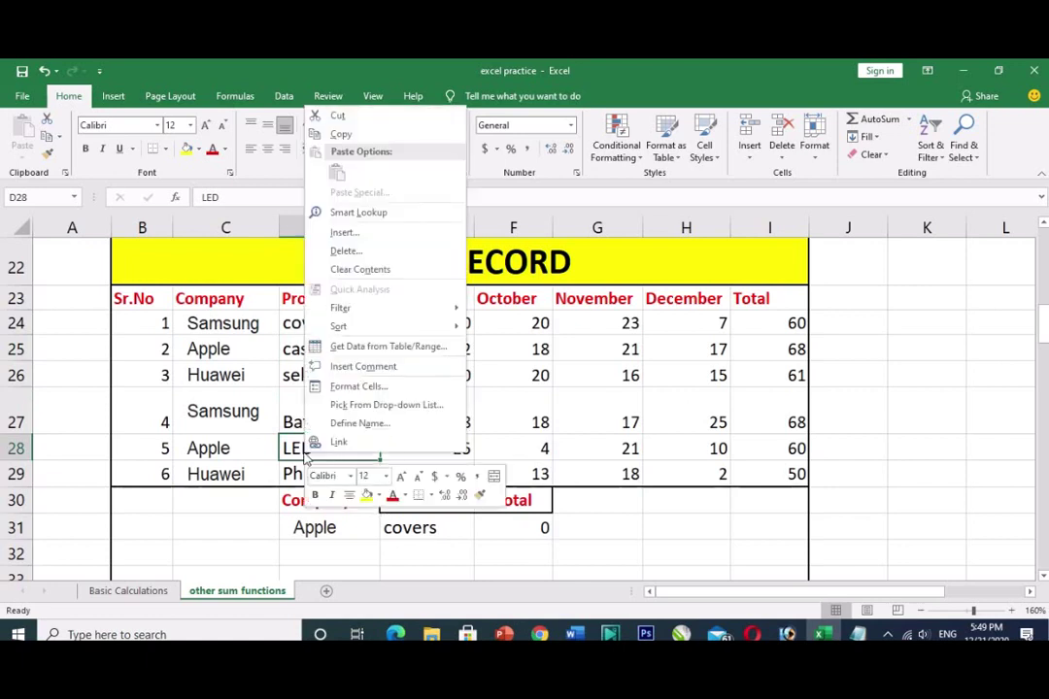
click(327, 136)
click(456, 526)
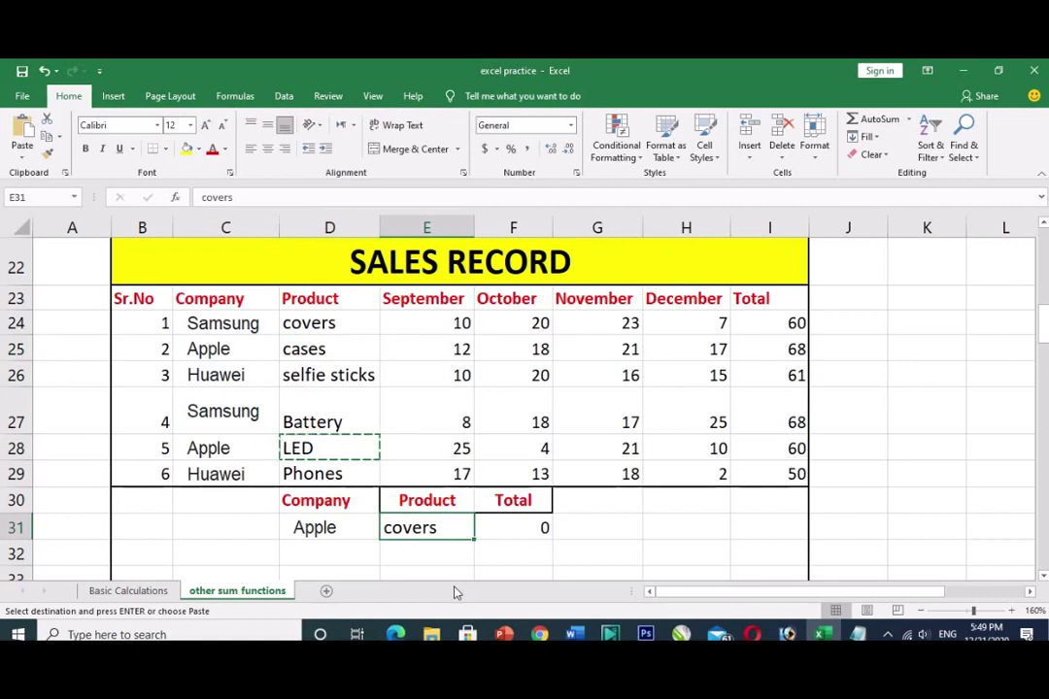
key(ctrl+v)
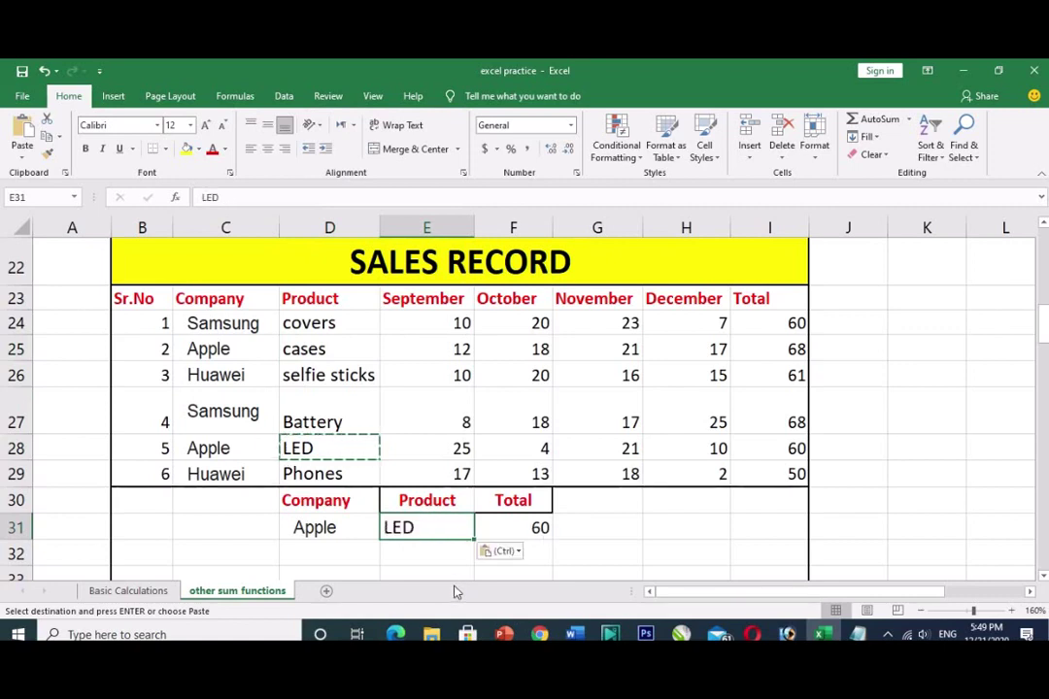
Examine the SUMIFS formula in F31 alongside its criteria cells and the company and product ranges C24:C29 and D24:D29
click(520, 532)
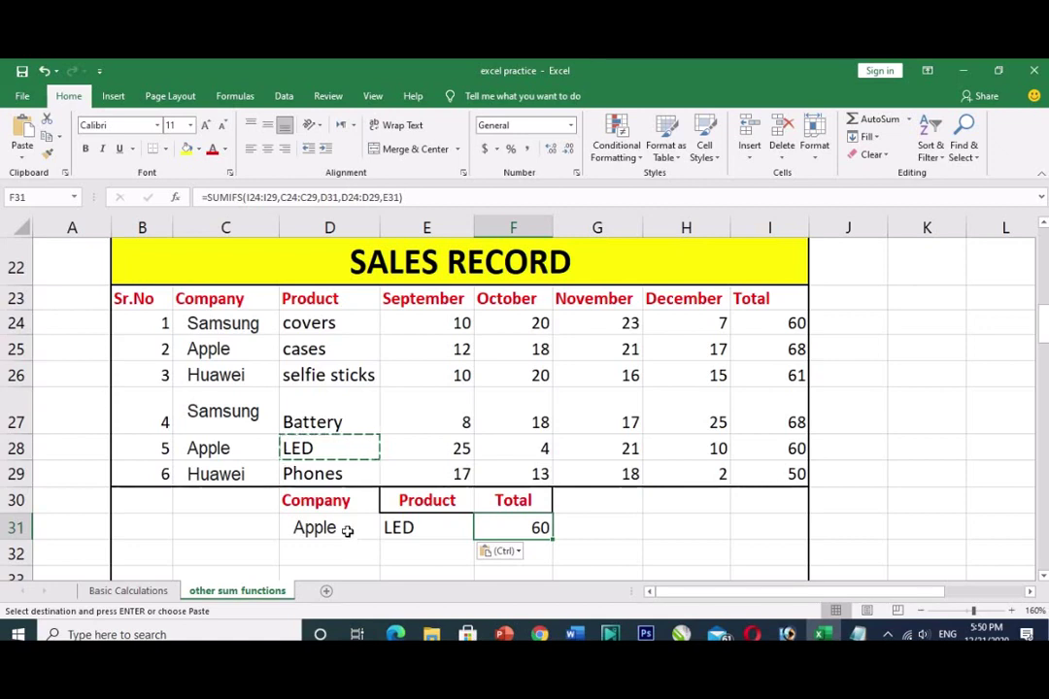
click(341, 526)
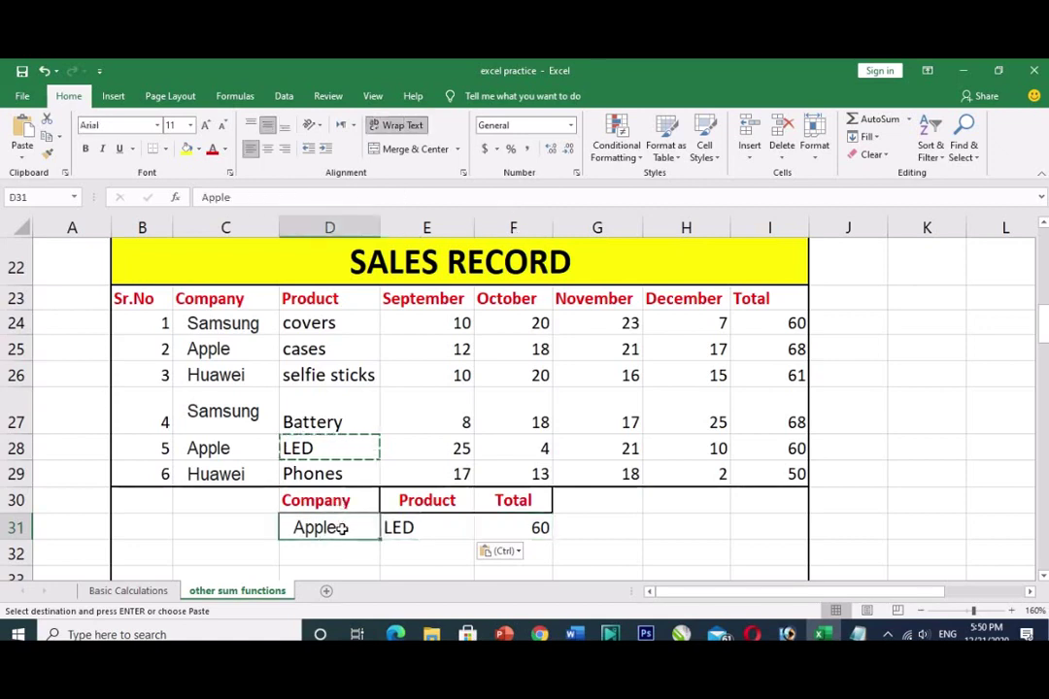
drag(240, 325, 226, 474)
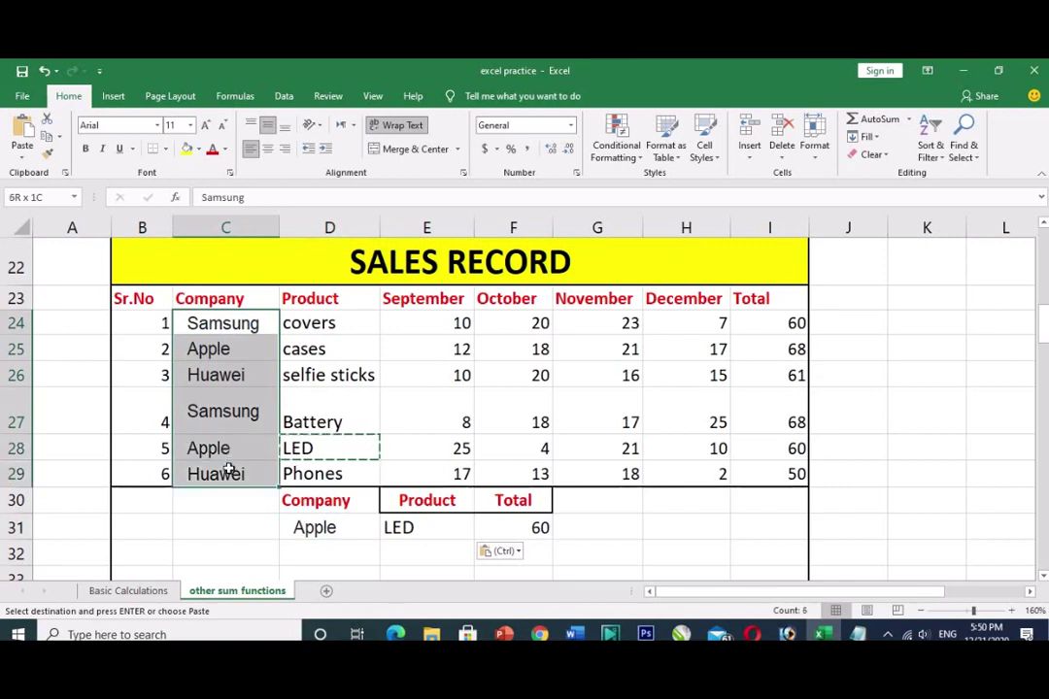
click(400, 528)
click(342, 301)
click(333, 326)
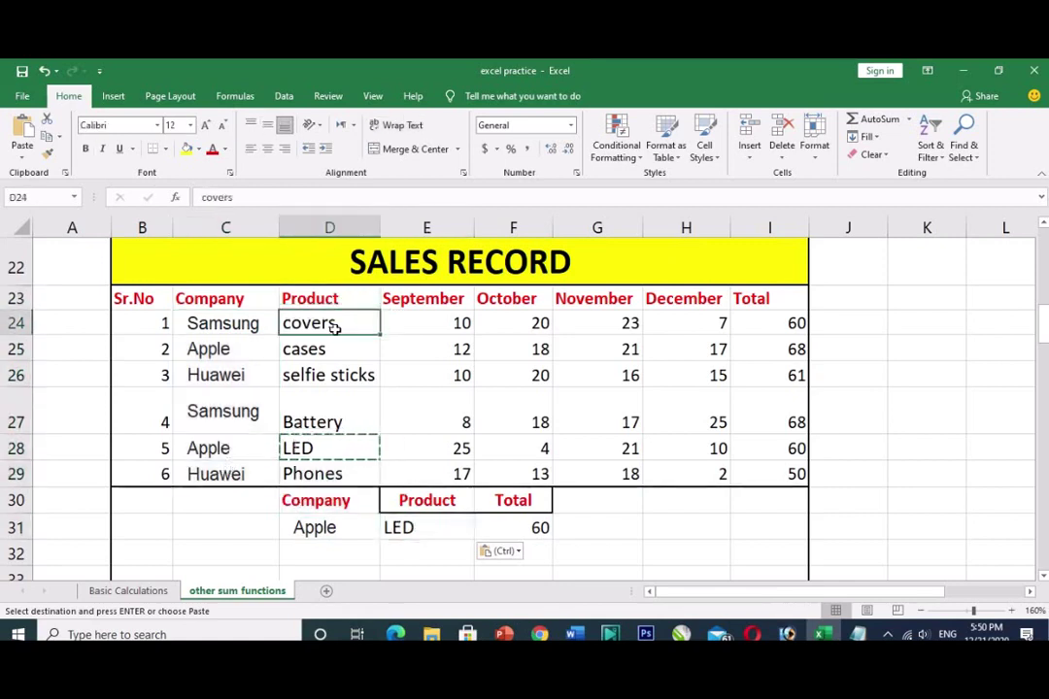
drag(325, 328, 335, 473)
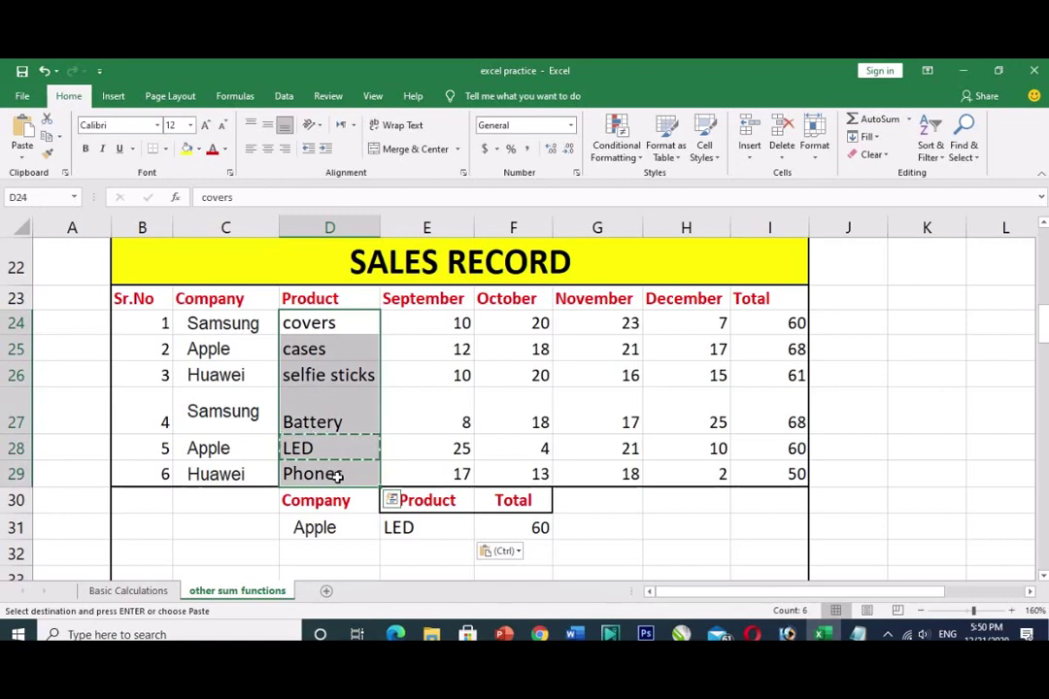
click(541, 527)
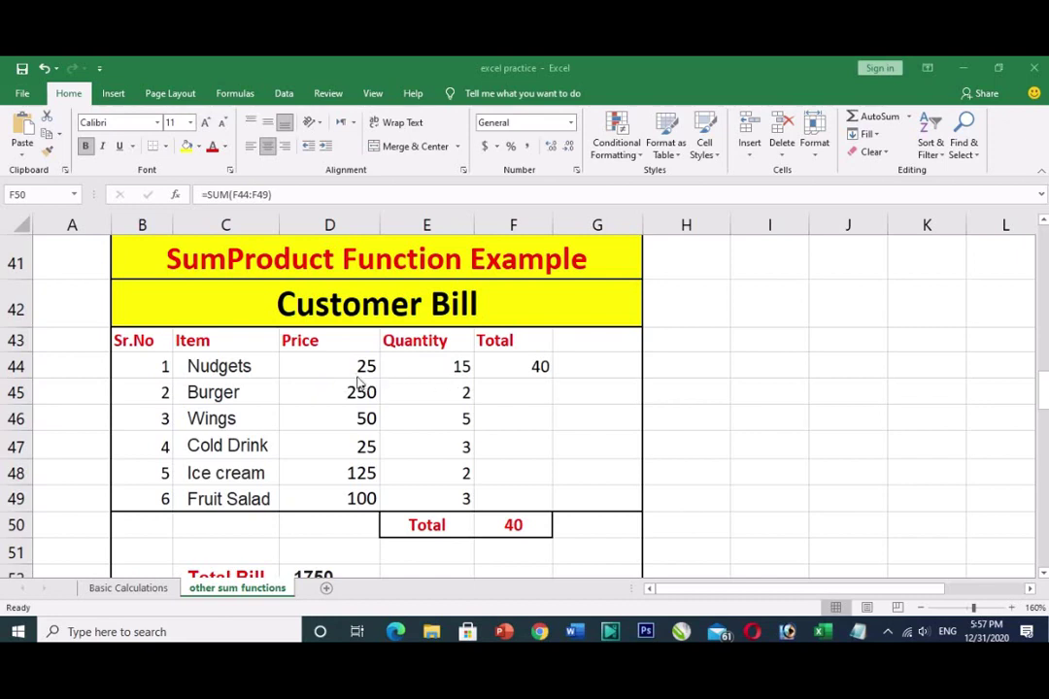
Start a SUM formula in F45 of the Customer Bill using the Burger price and quantity range D45:E45
click(534, 367)
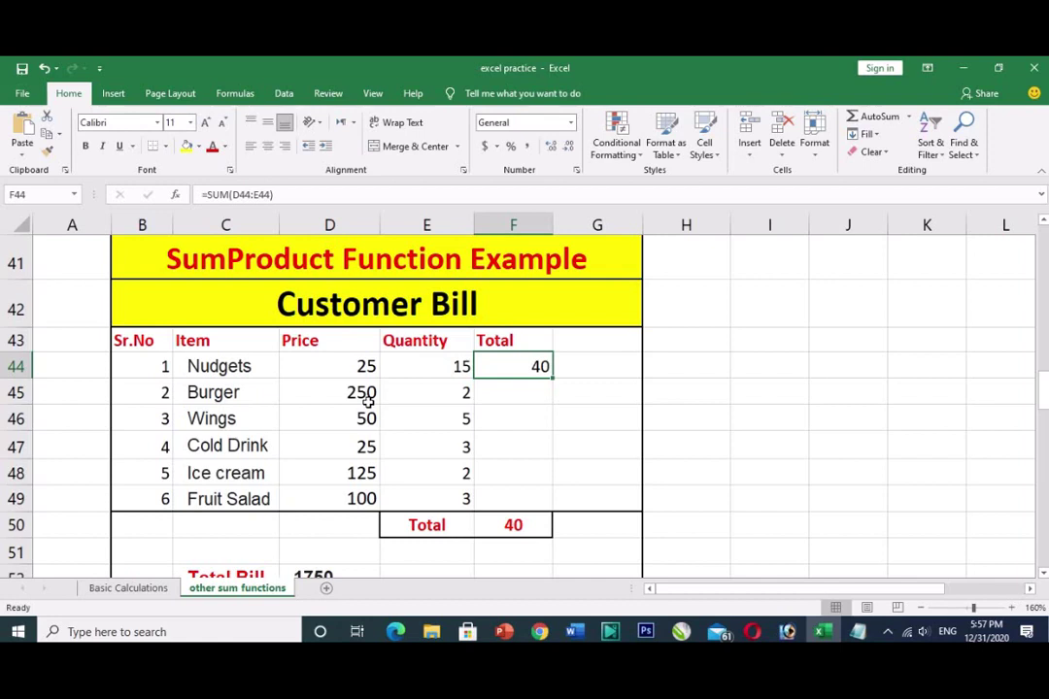
key(Down)
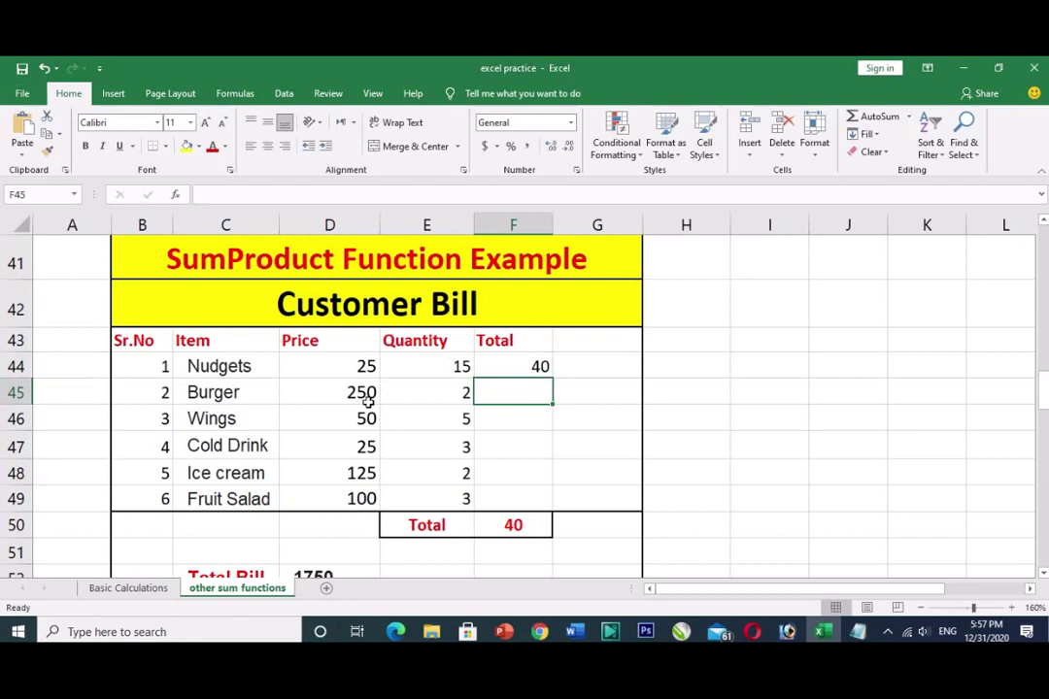
text(=s)
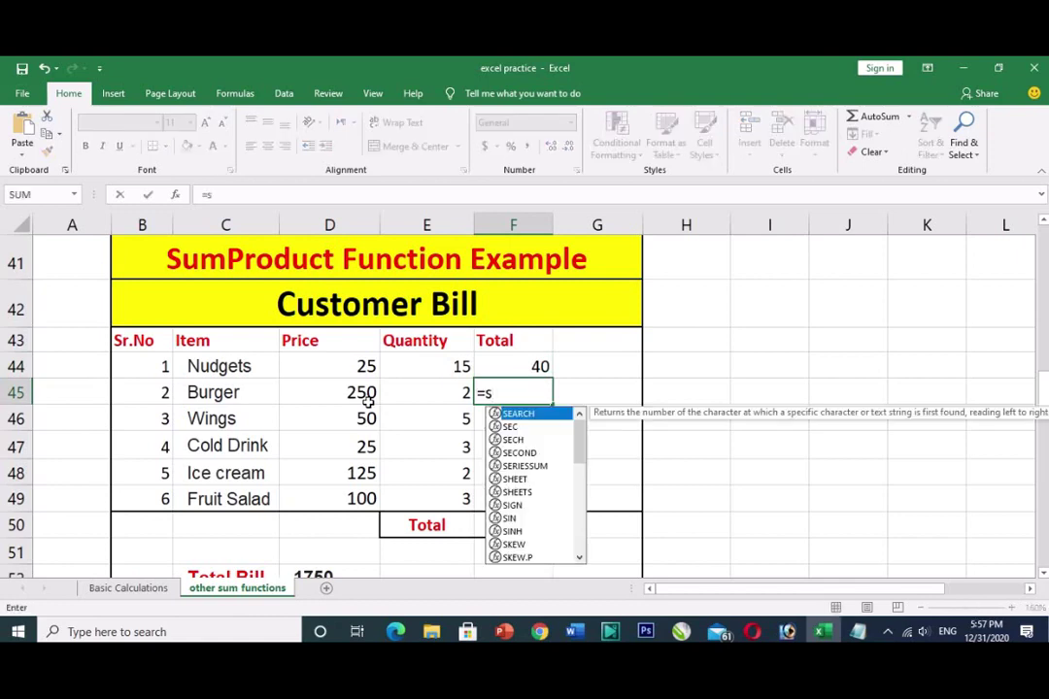
text(um)
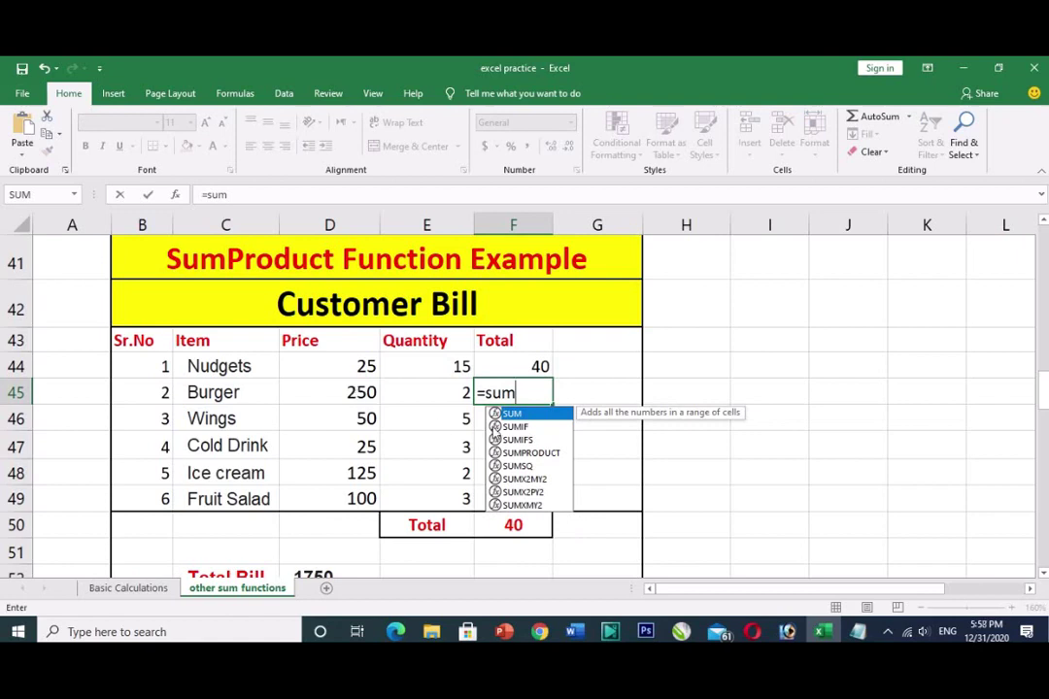
key(Tab)
click(360, 367)
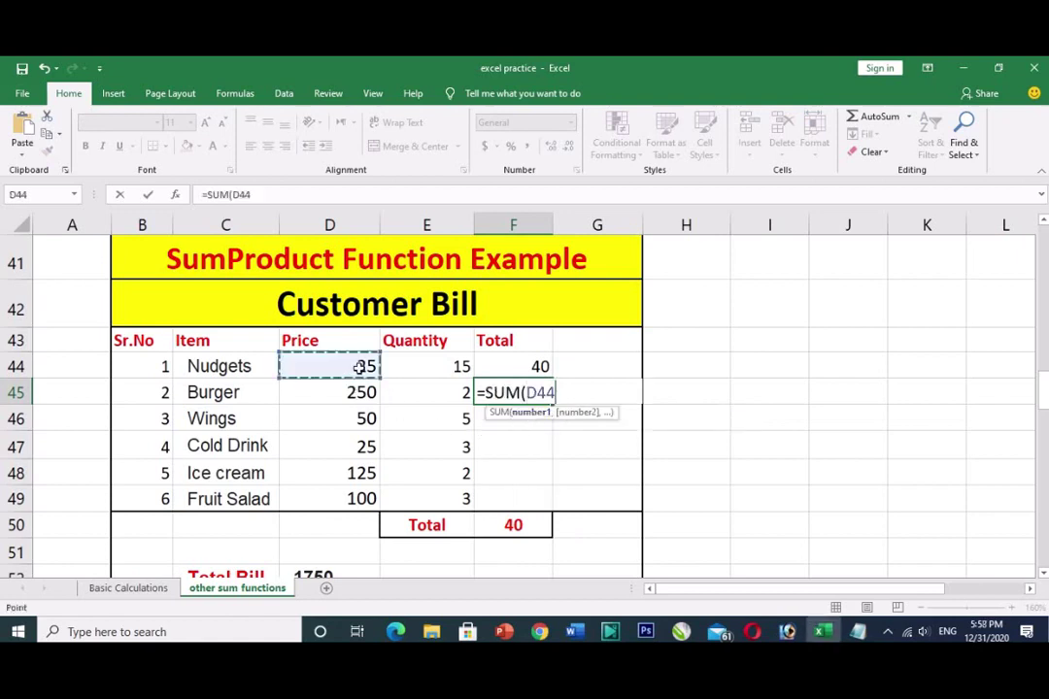
drag(360, 367, 401, 372)
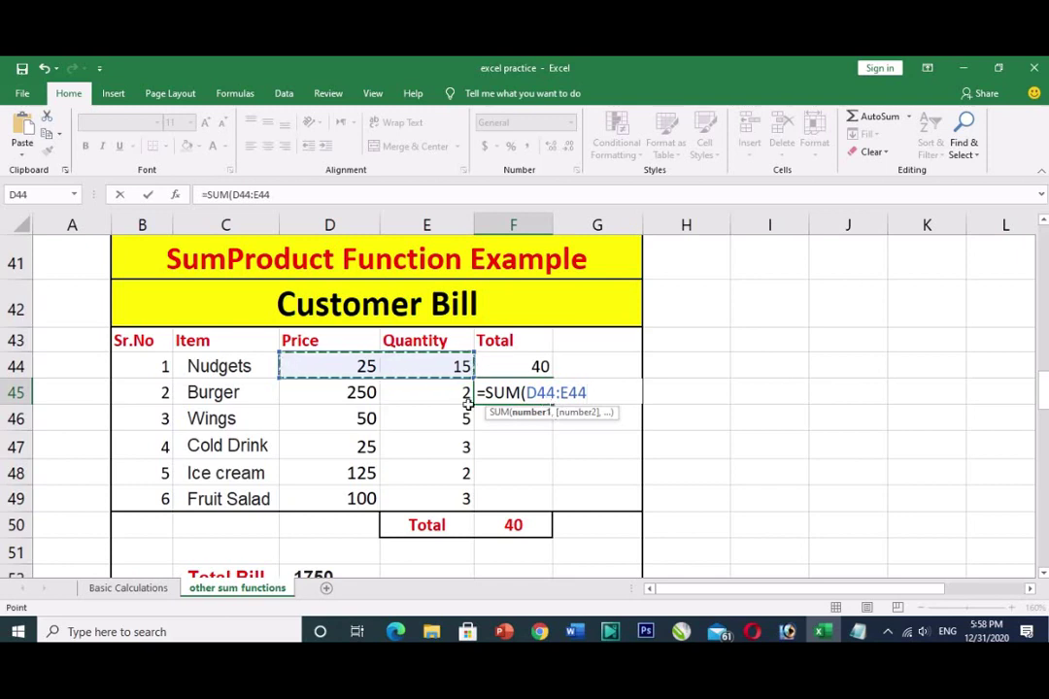
drag(340, 393, 428, 384)
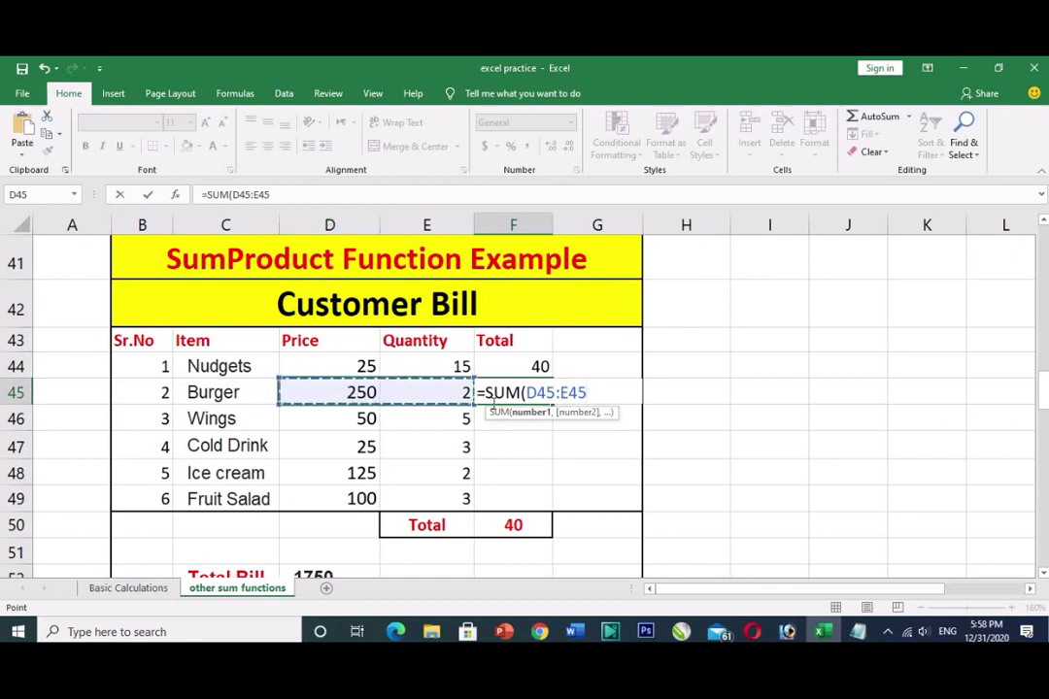
Replace the range colon with a multiplication sign and complete the F45 formula as =SUM(D45*E45)
click(560, 392)
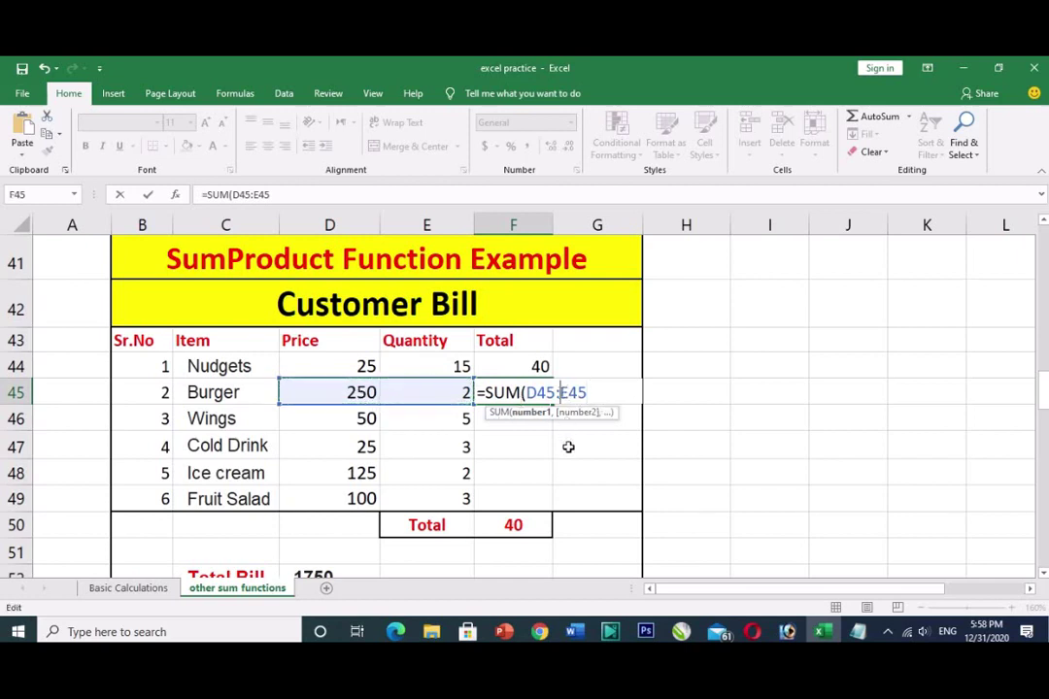
key(BackSpace)
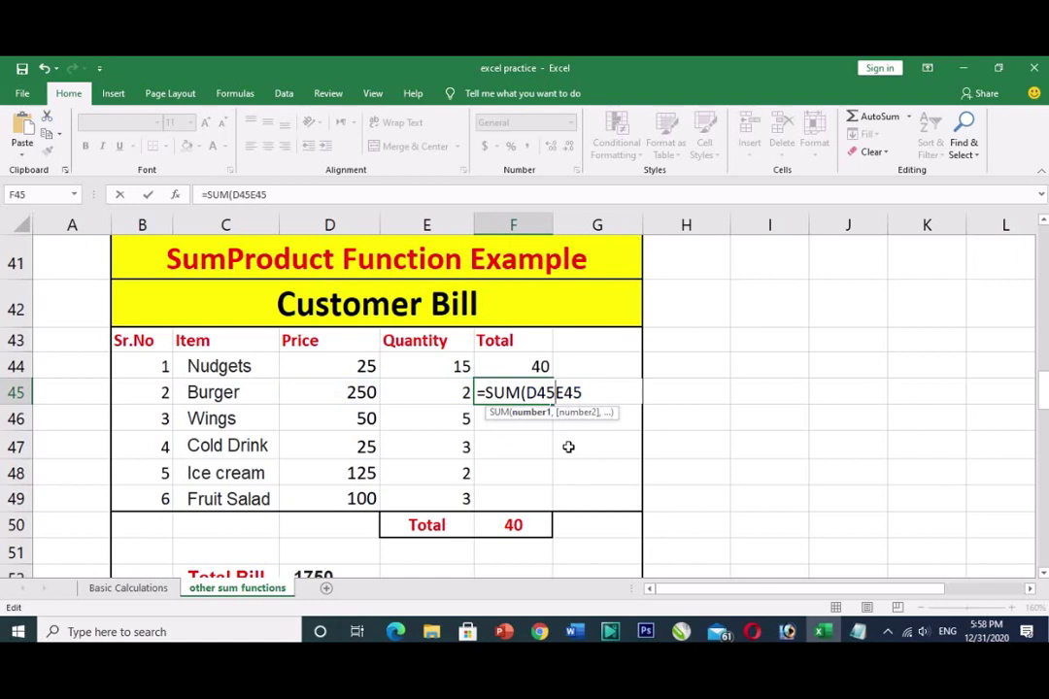
text(*)
click(594, 392)
text())
key(Return)
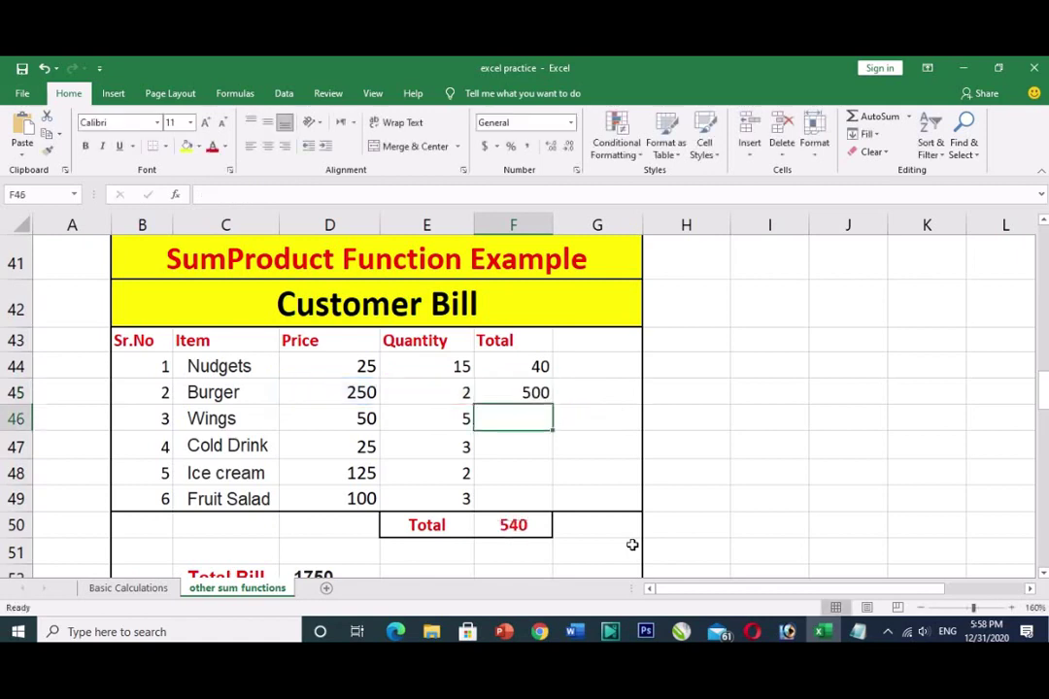
Fill the F45 price-times-quantity formula down through F49 and check the bill total formula in F50
key(Up)
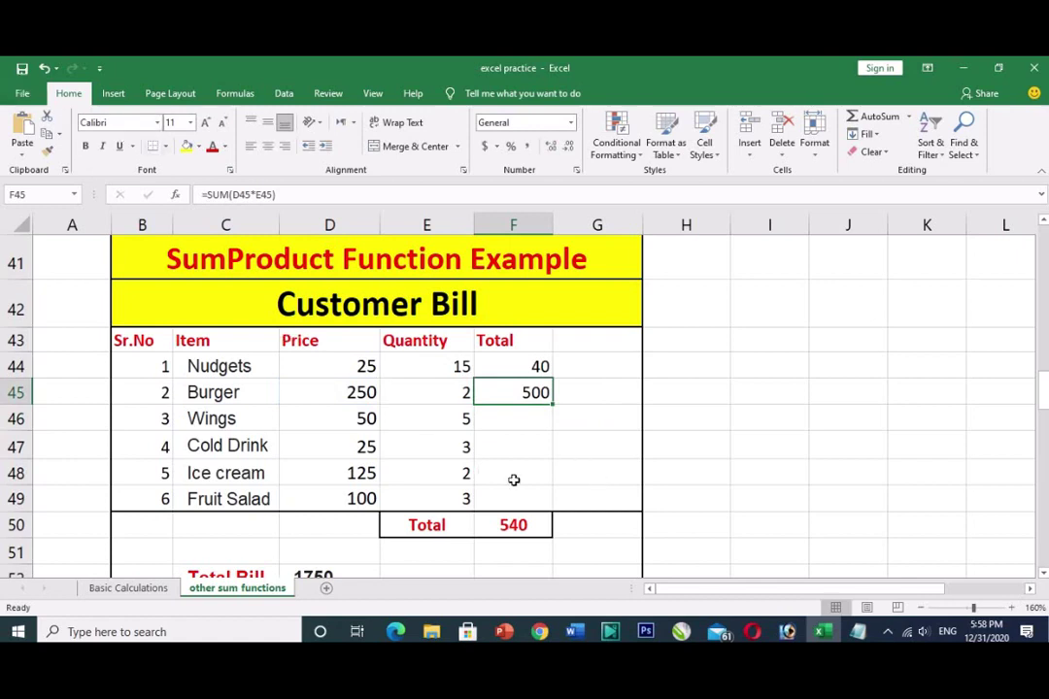
drag(554, 403, 552, 505)
click(533, 403)
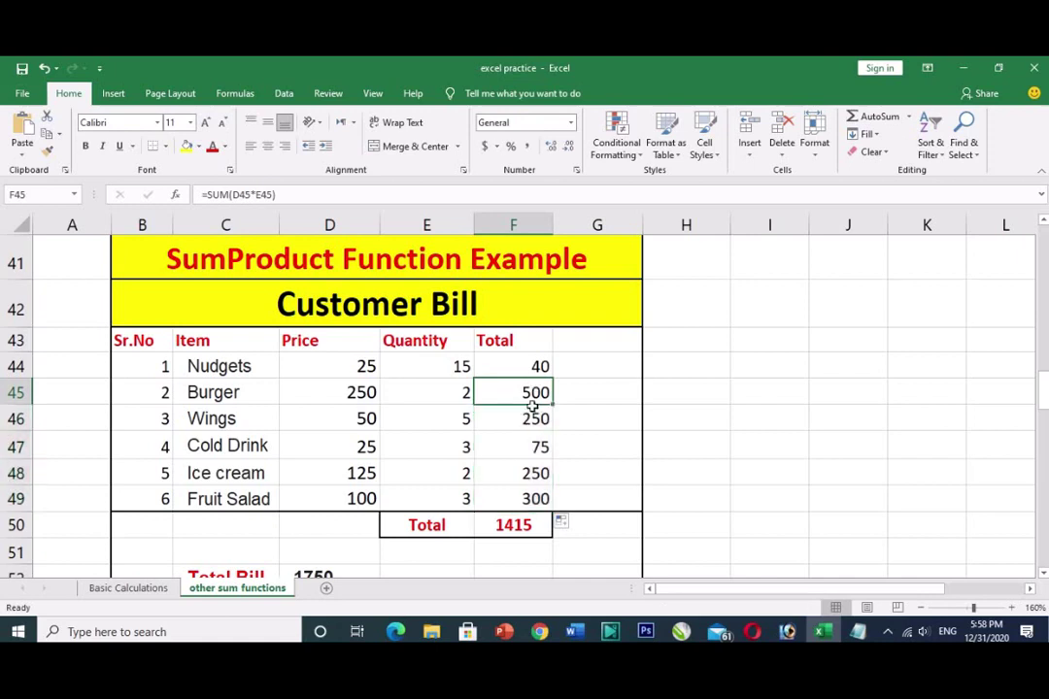
click(529, 419)
click(515, 526)
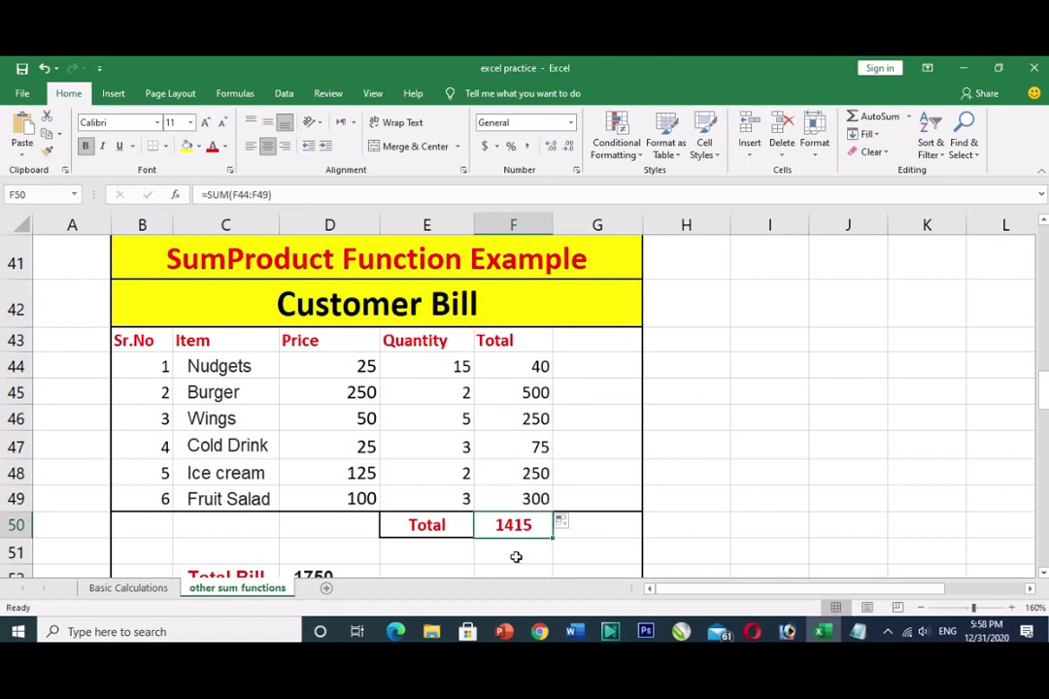
Clear the bill total in F50 and the item totals in F44:F49 of the Customer Bill
key(Delete)
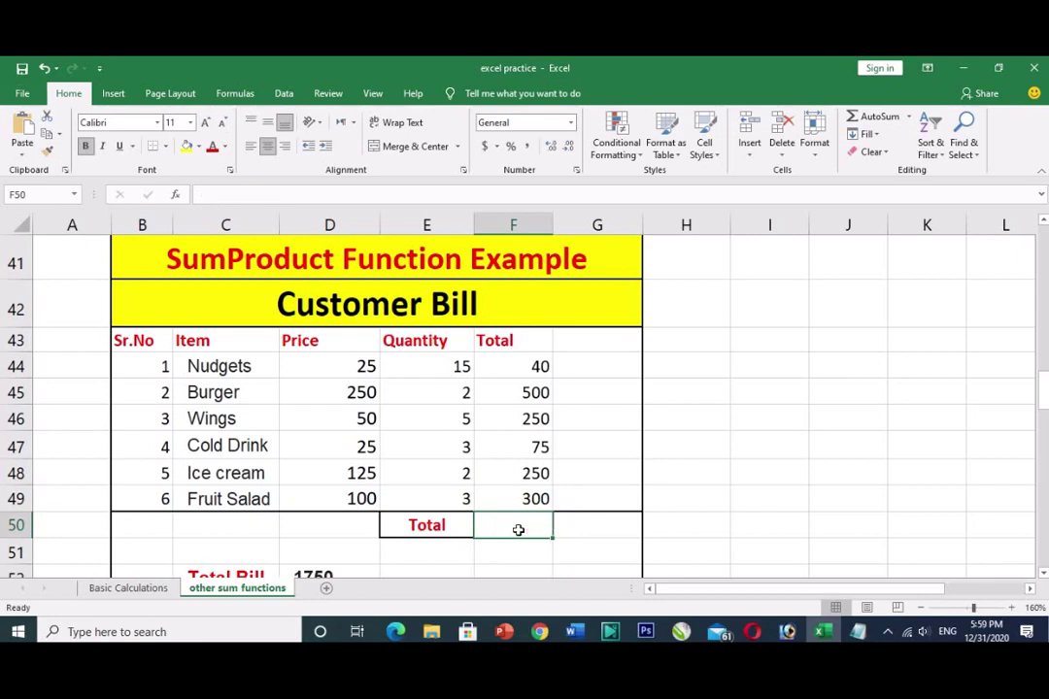
click(536, 495)
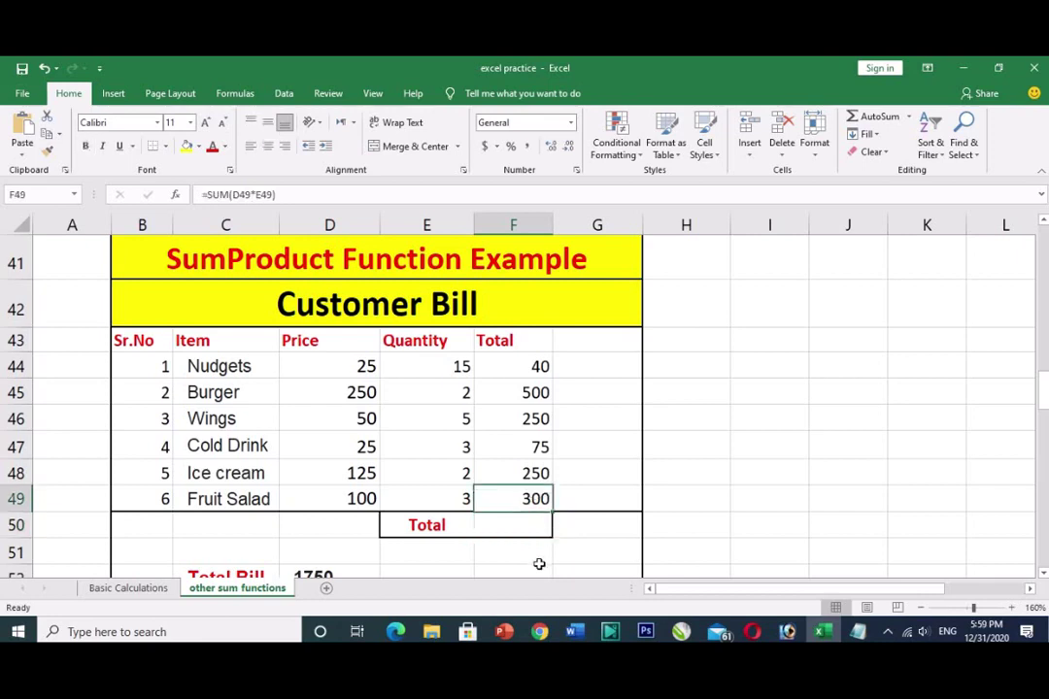
click(531, 366)
drag(525, 384, 531, 496)
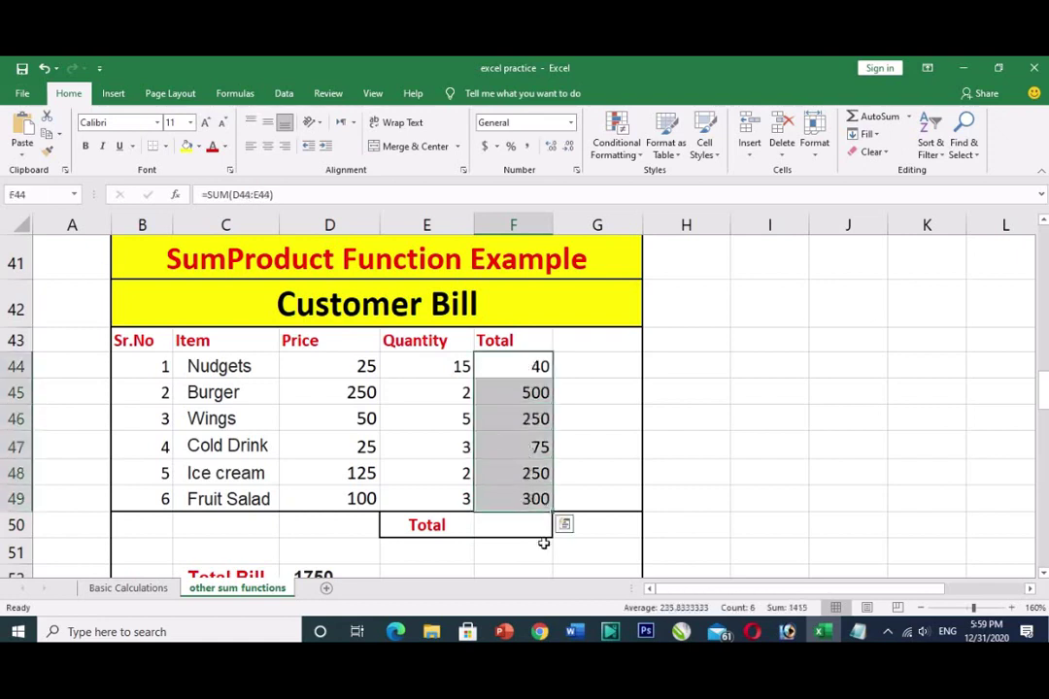
key(Delete)
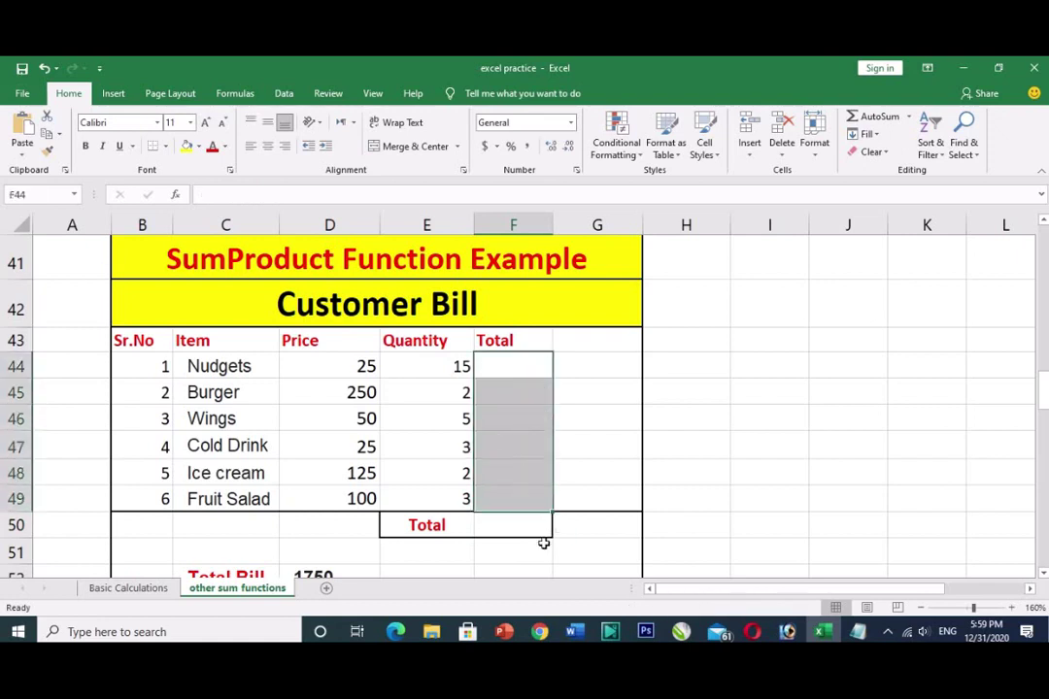
Enter =SUMPRODUCT(D44,E44) in F44 to multiply the Nudgets price by its quantity
click(503, 376)
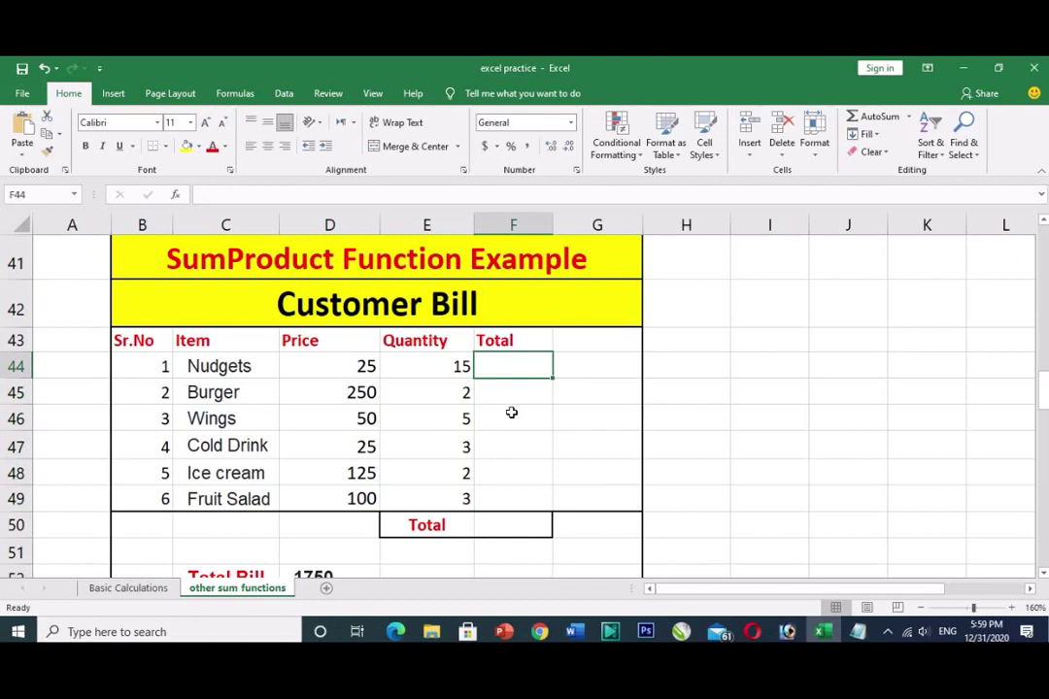
text(=s)
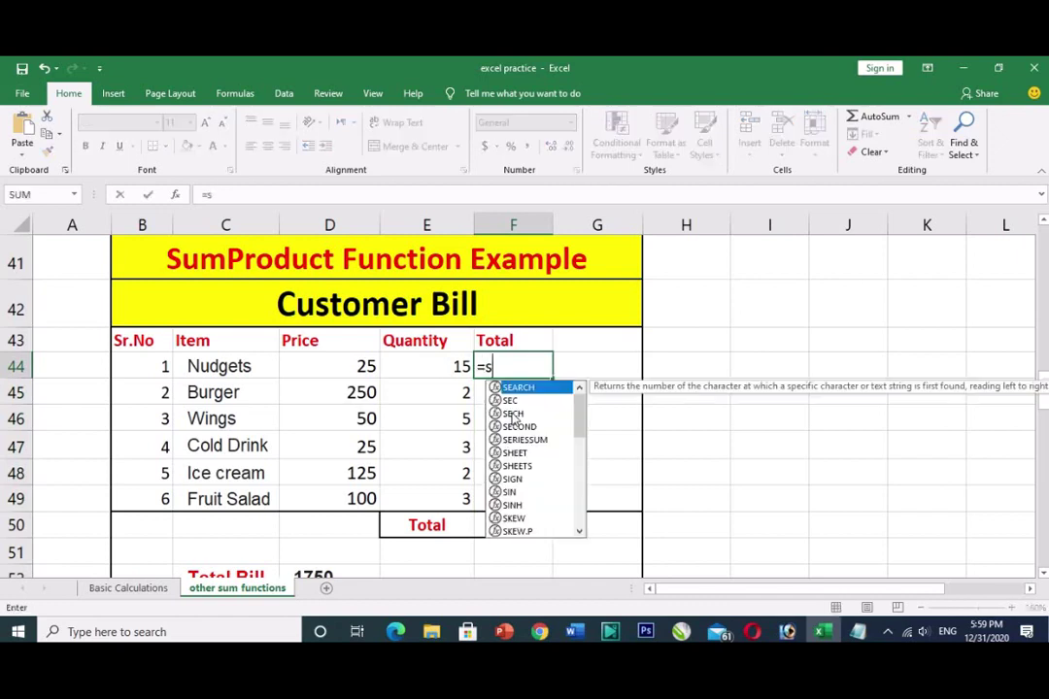
text(um)
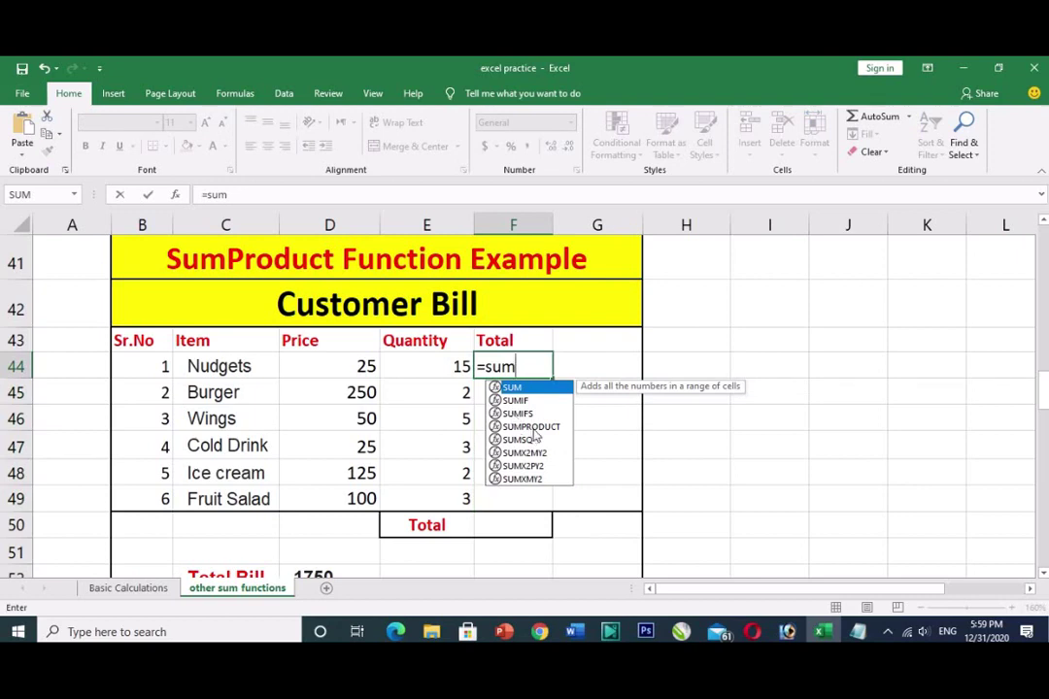
double_click(532, 427)
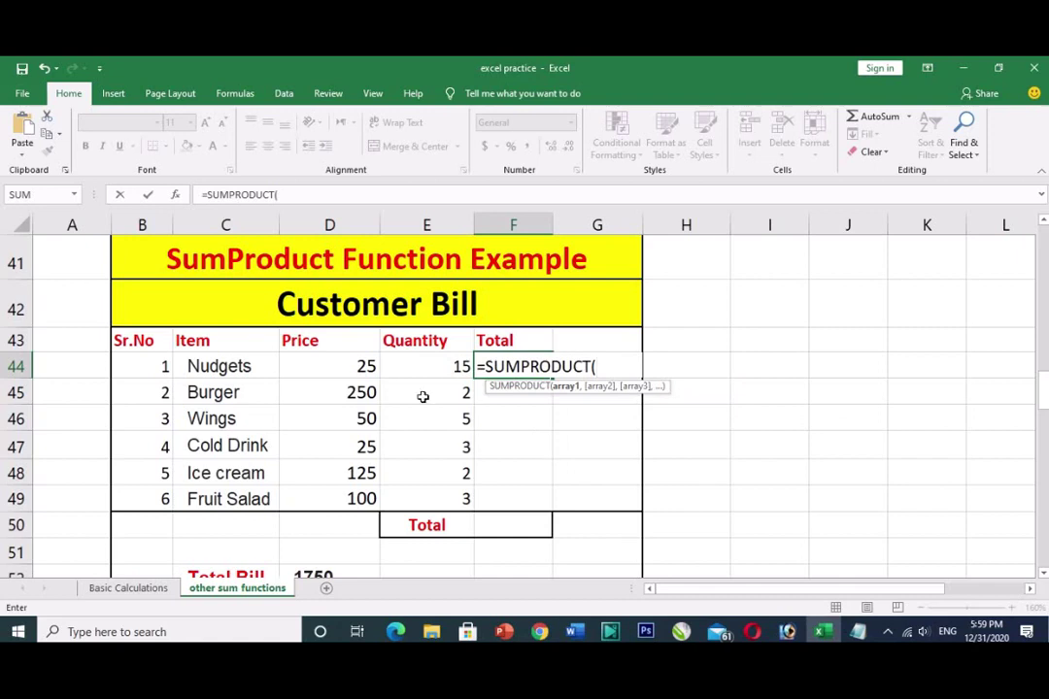
drag(356, 365, 423, 367)
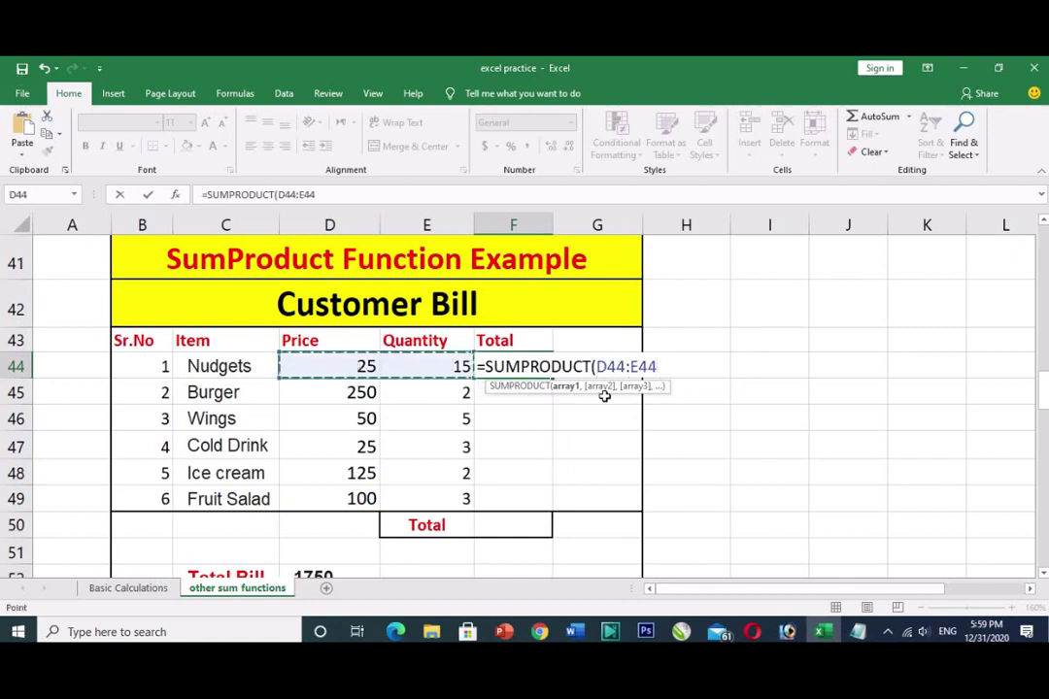
click(365, 367)
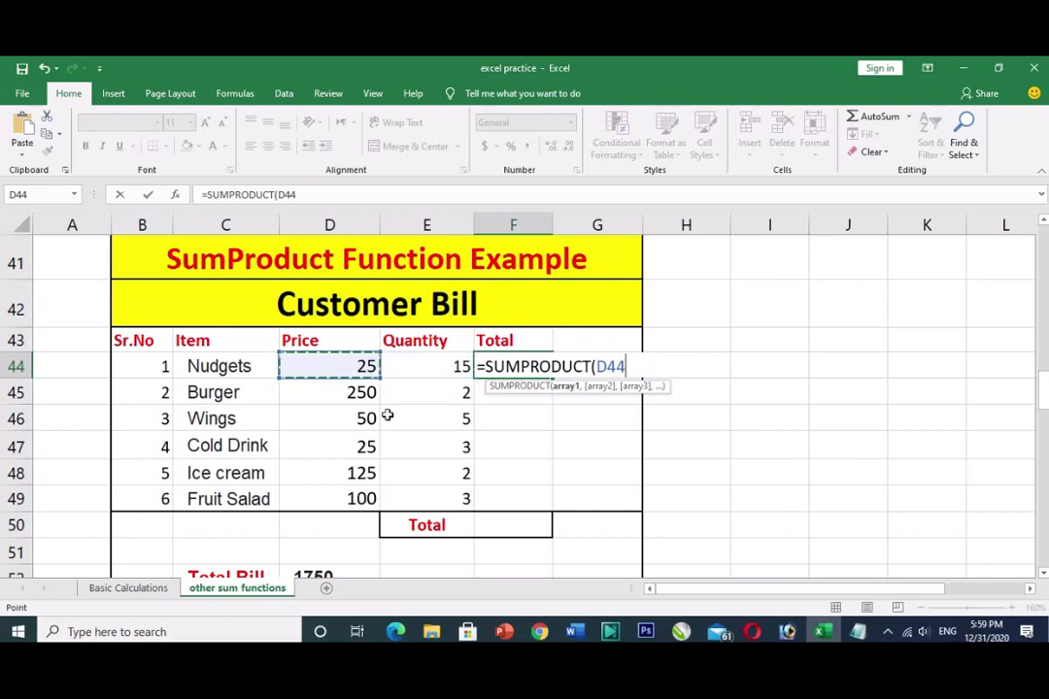
text(,)
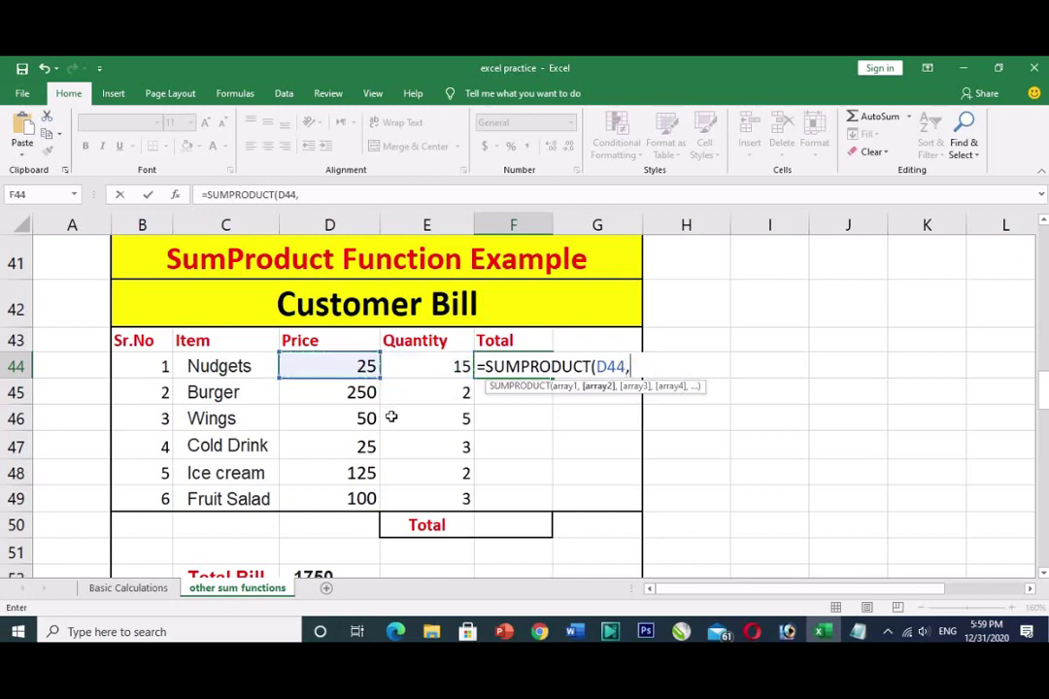
click(423, 372)
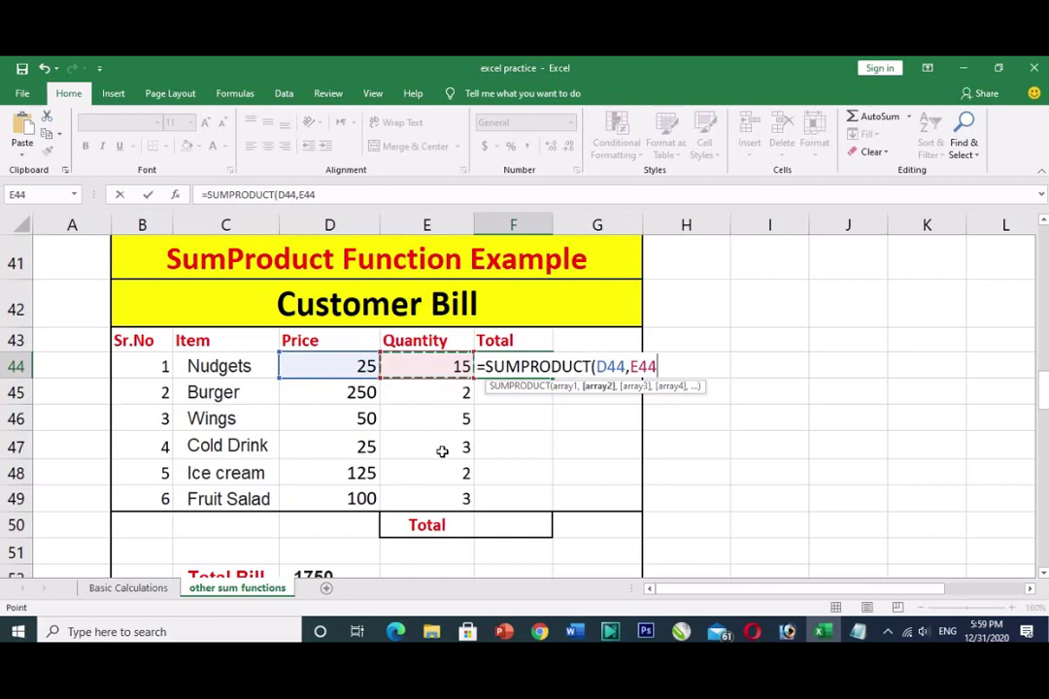
text())
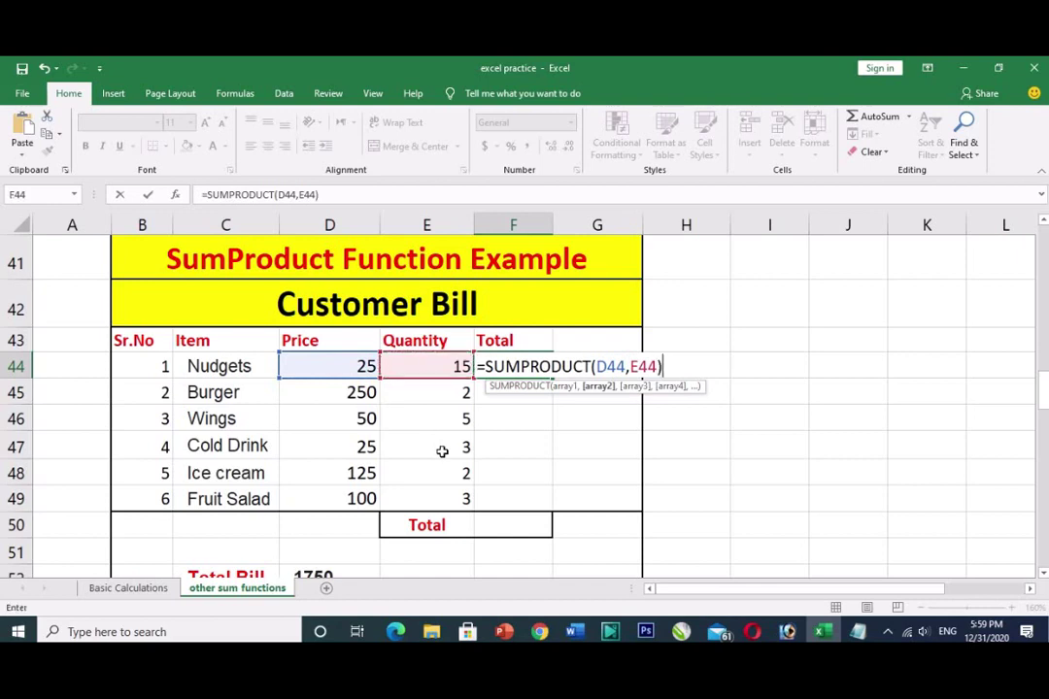
key(Return)
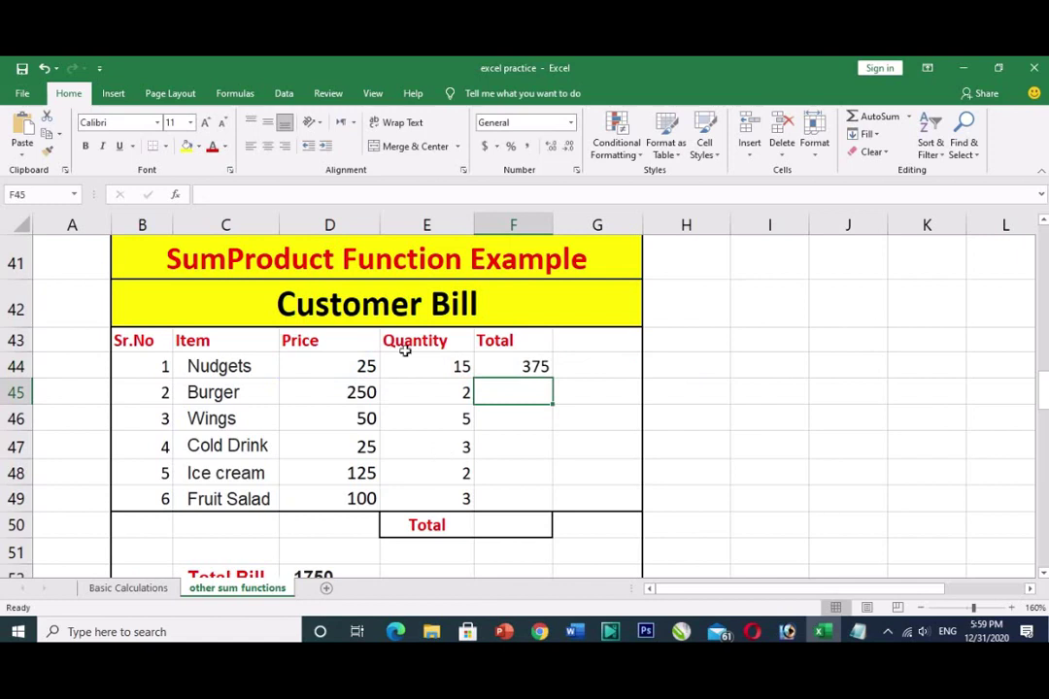
Fill the F44 SUMPRODUCT formula down the Total column to cover every item through F49
click(536, 367)
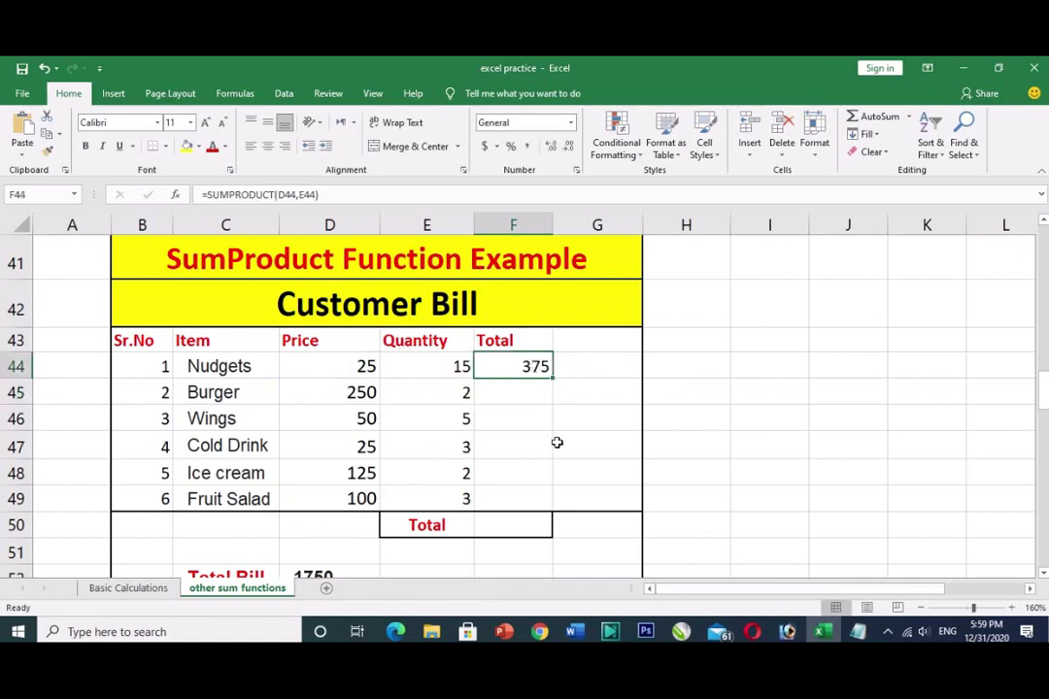
drag(554, 376, 553, 532)
click(536, 367)
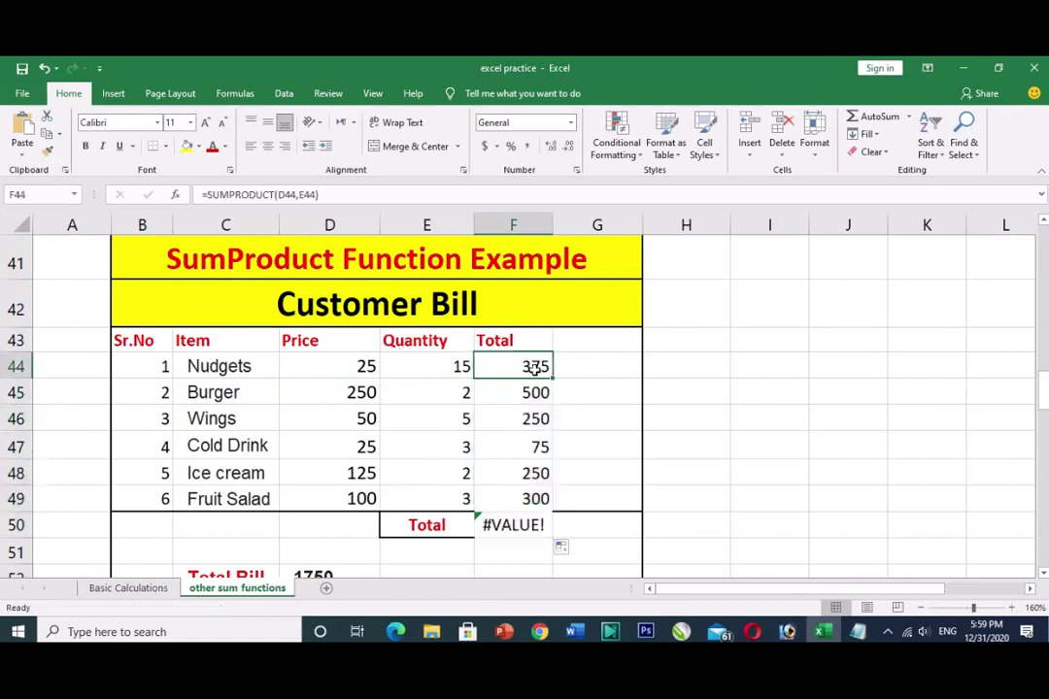
drag(553, 376, 551, 502)
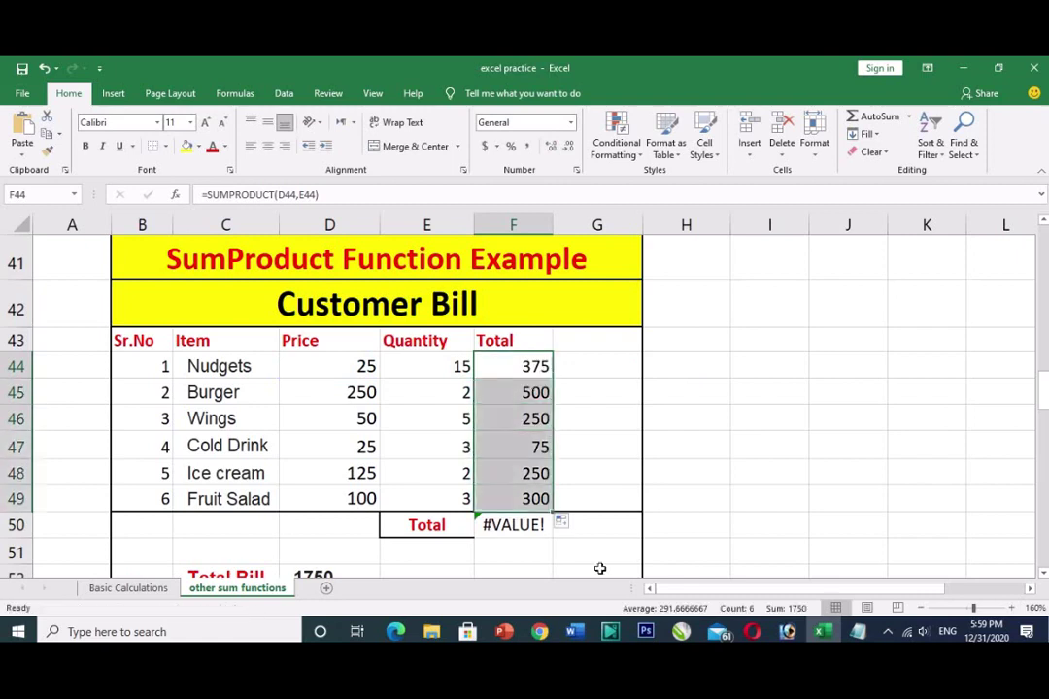
Begin a new formula with =sum in the bill total cell F50, replacing its current content
click(530, 526)
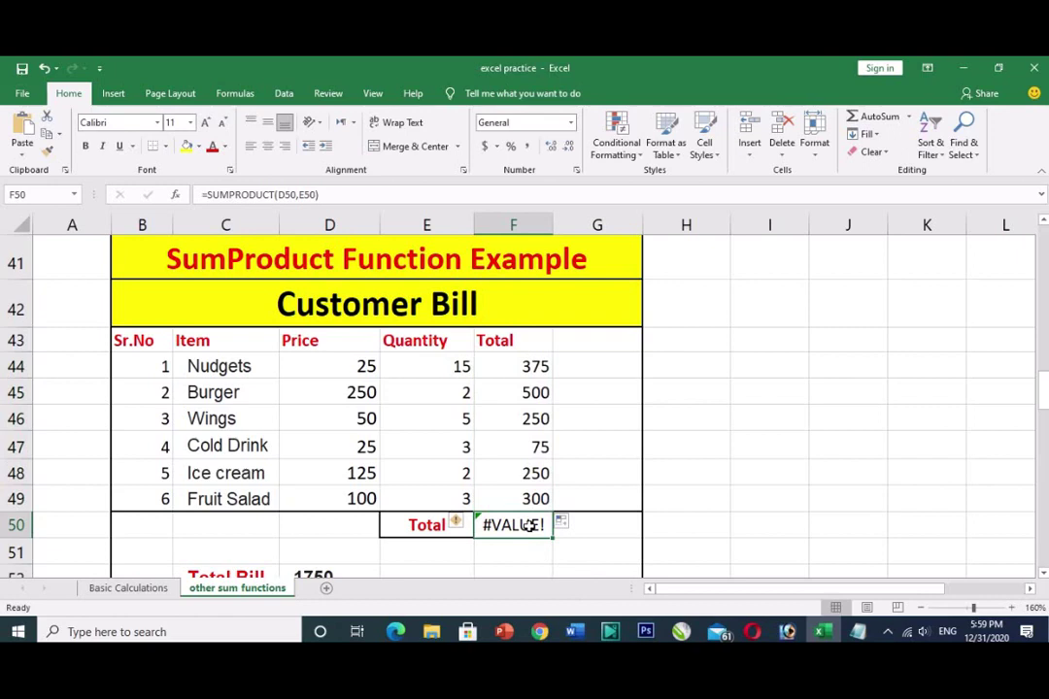
text(=)
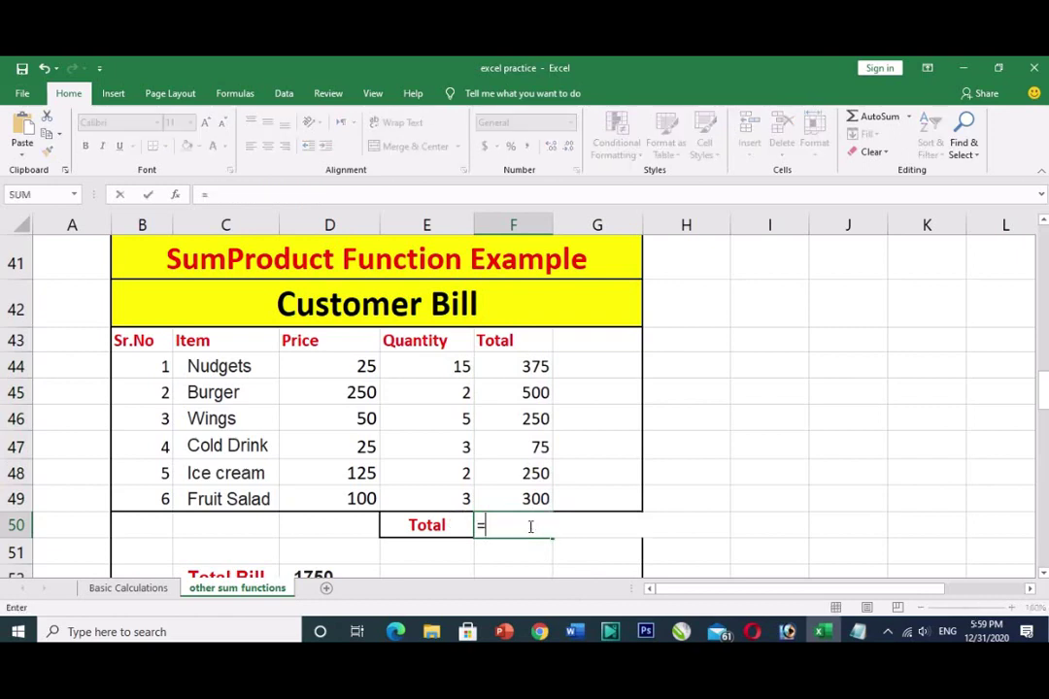
text(su)
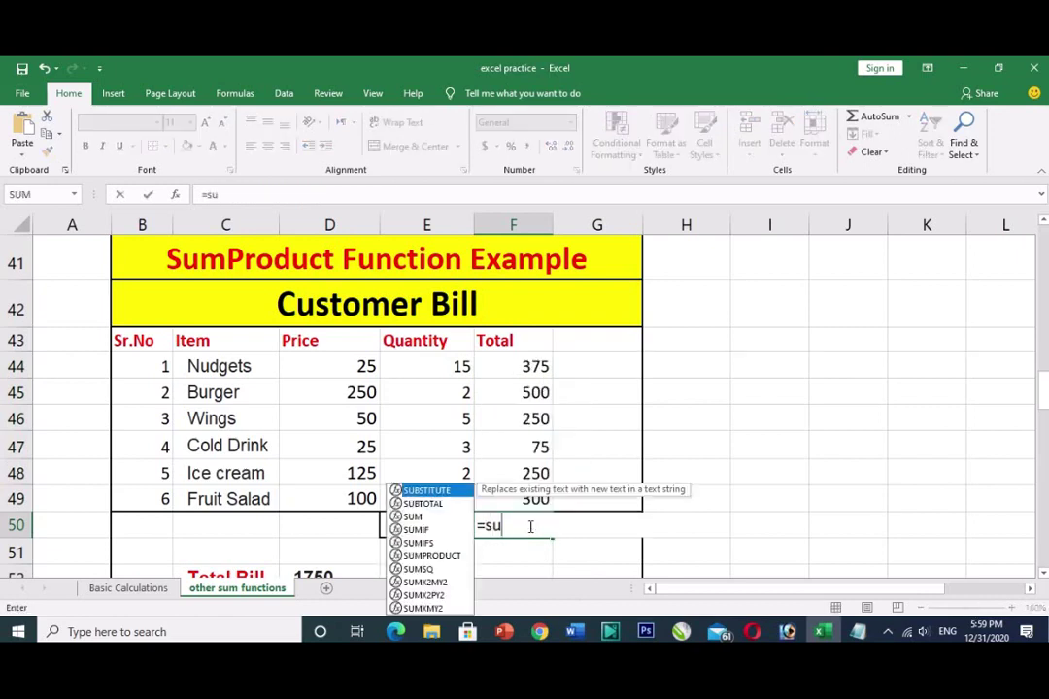
text(m)
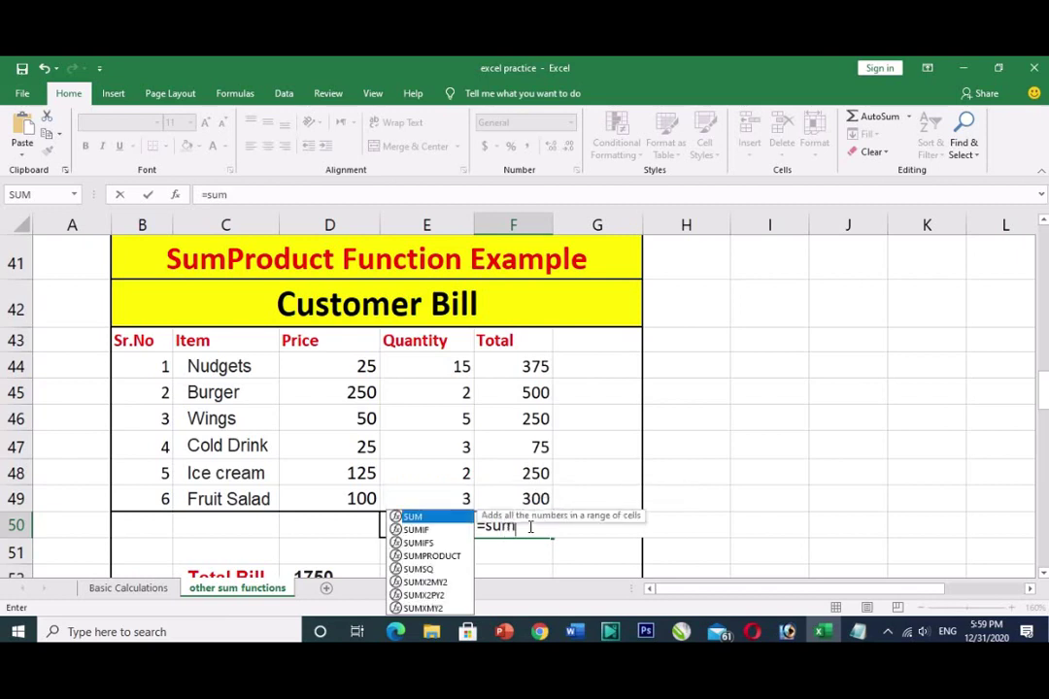
double_click(432, 556)
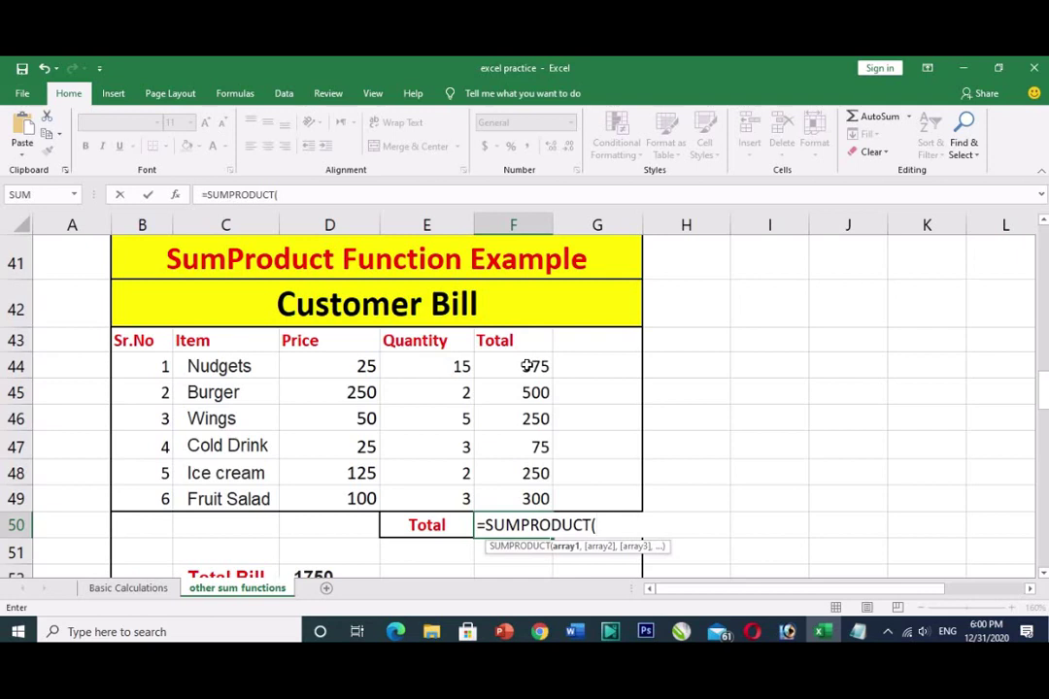
key(BackSpace)
key(BackSpace)
key(BackSpace)
key(BackSpace)
key(BackSpace)
key(BackSpace)
key(BackSpace)
key(BackSpace)
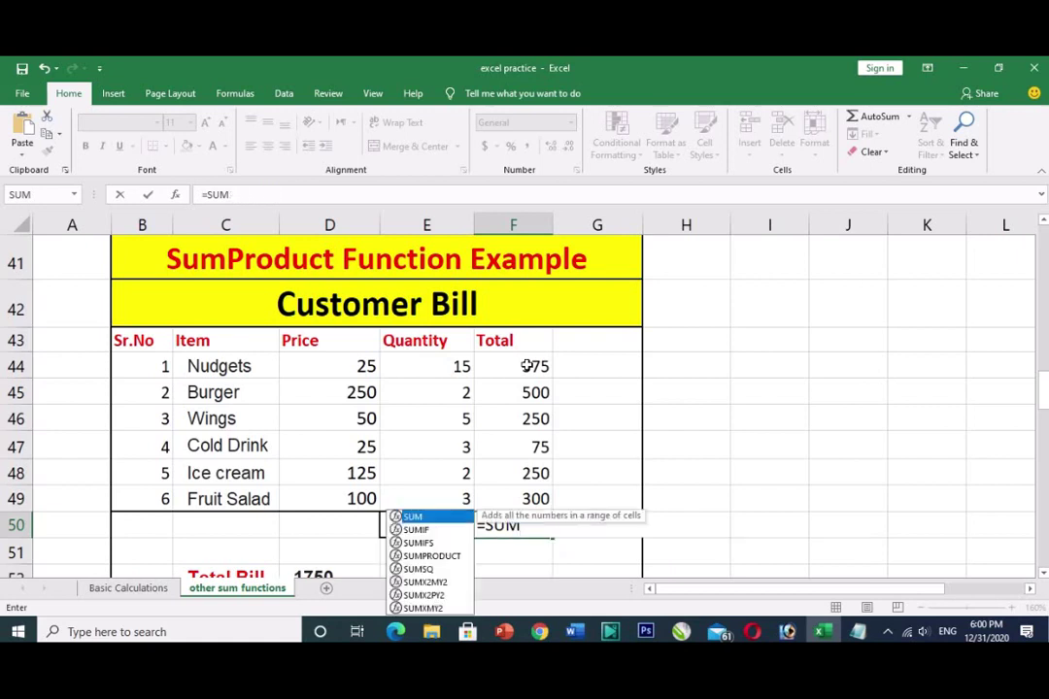
Complete the F50 bill total as =SUM(F44:F49) and check the entered formula
double_click(414, 515)
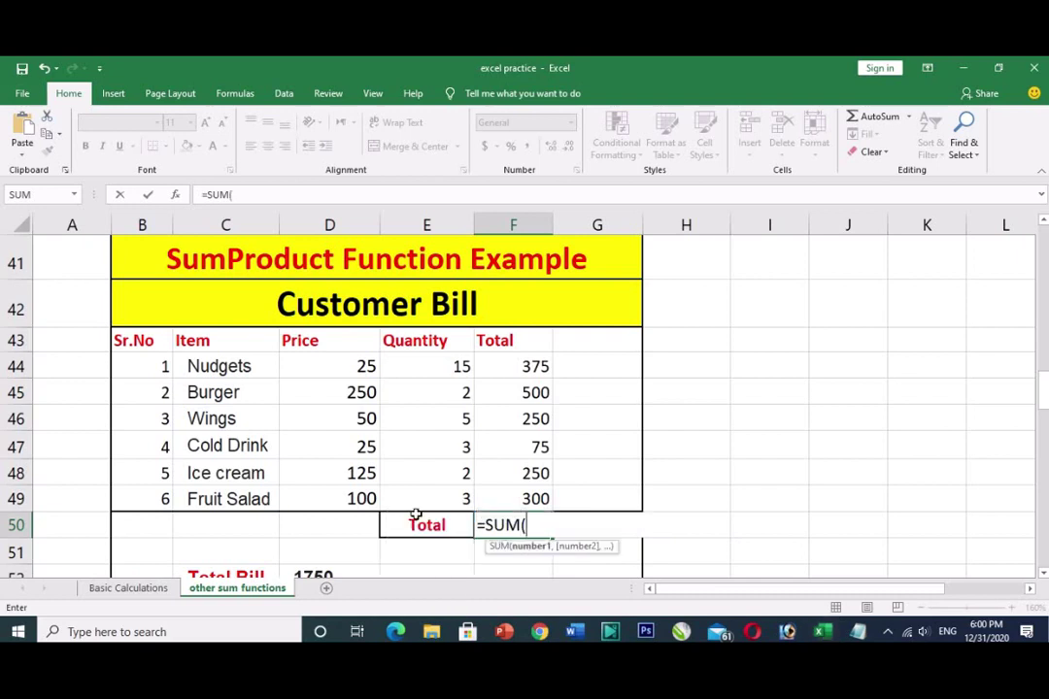
drag(536, 365, 530, 491)
text())
key(Return)
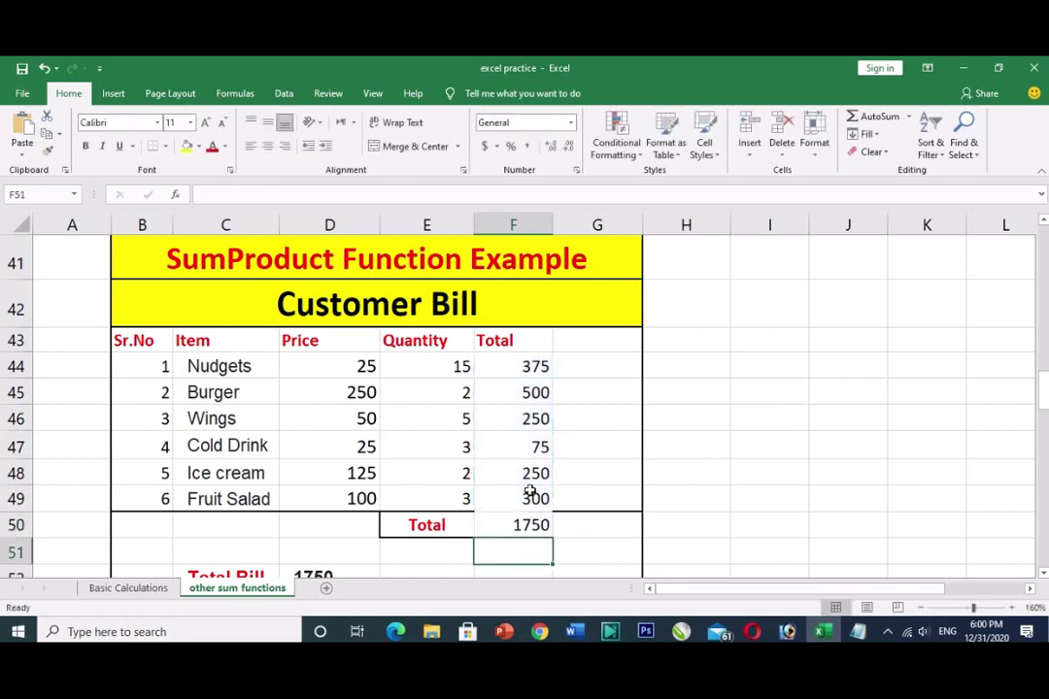
click(533, 522)
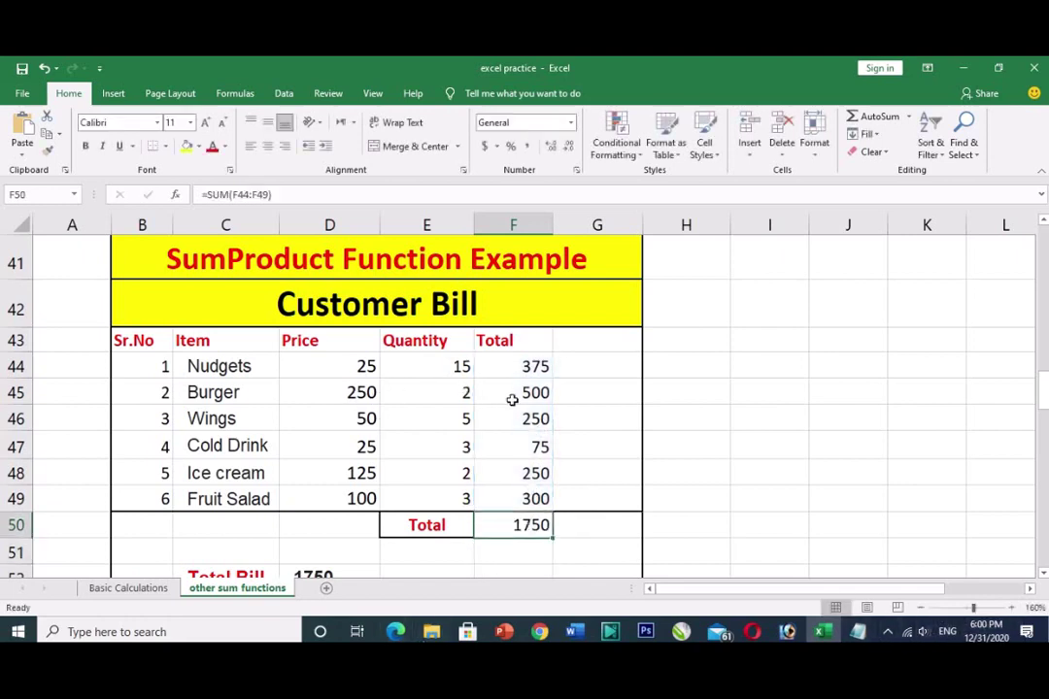
Set the Burger quantity in E45 to 1 and check its total in F45
click(464, 394)
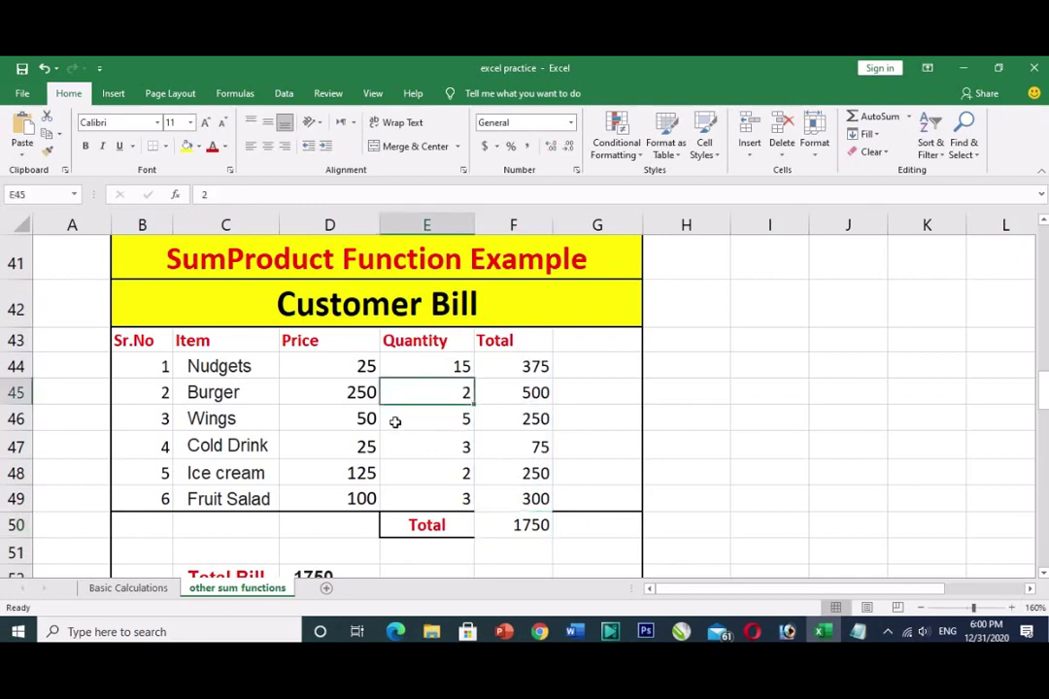
click(347, 393)
click(452, 398)
text(1)
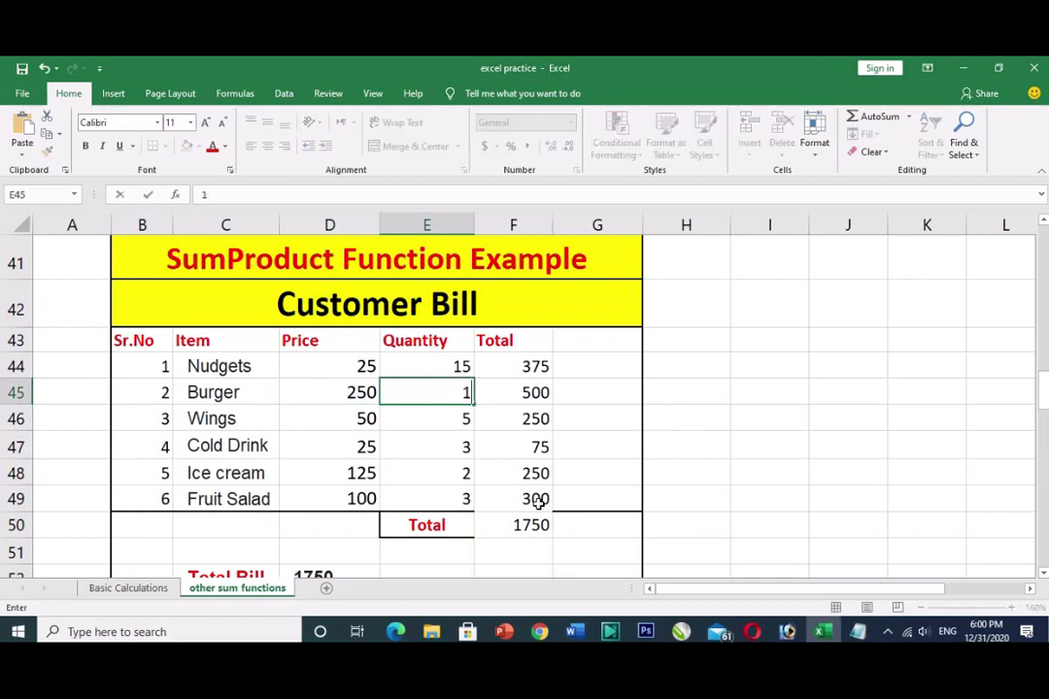
click(537, 393)
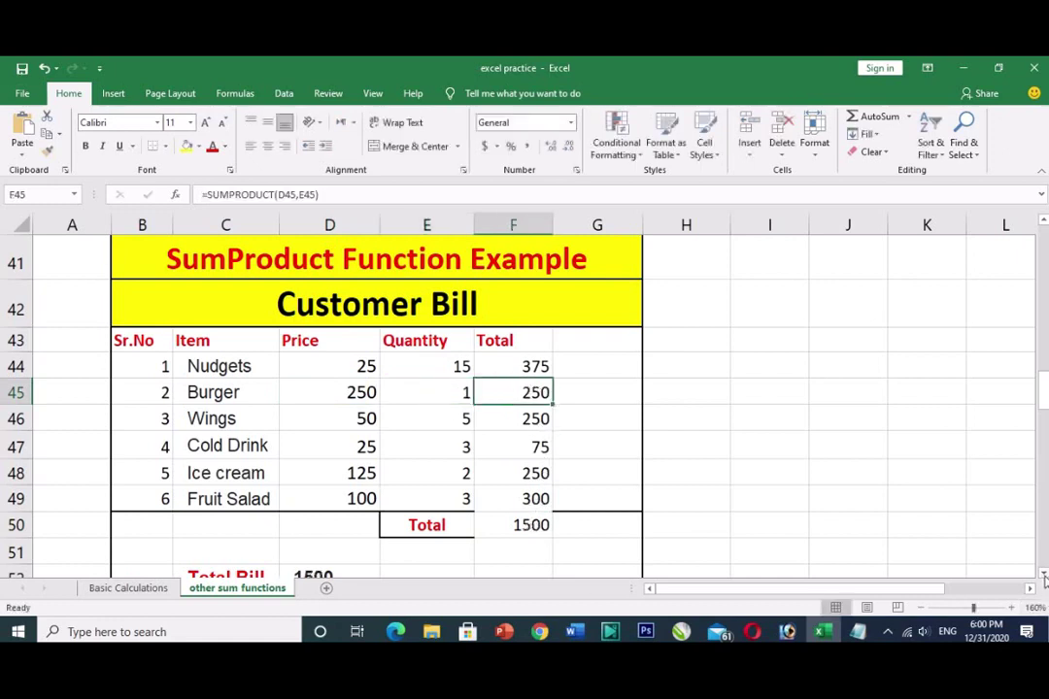
Clear the existing Total Bill formula from D52 below the Customer Bill
scroll(343, 539, down, 1)
click(343, 539)
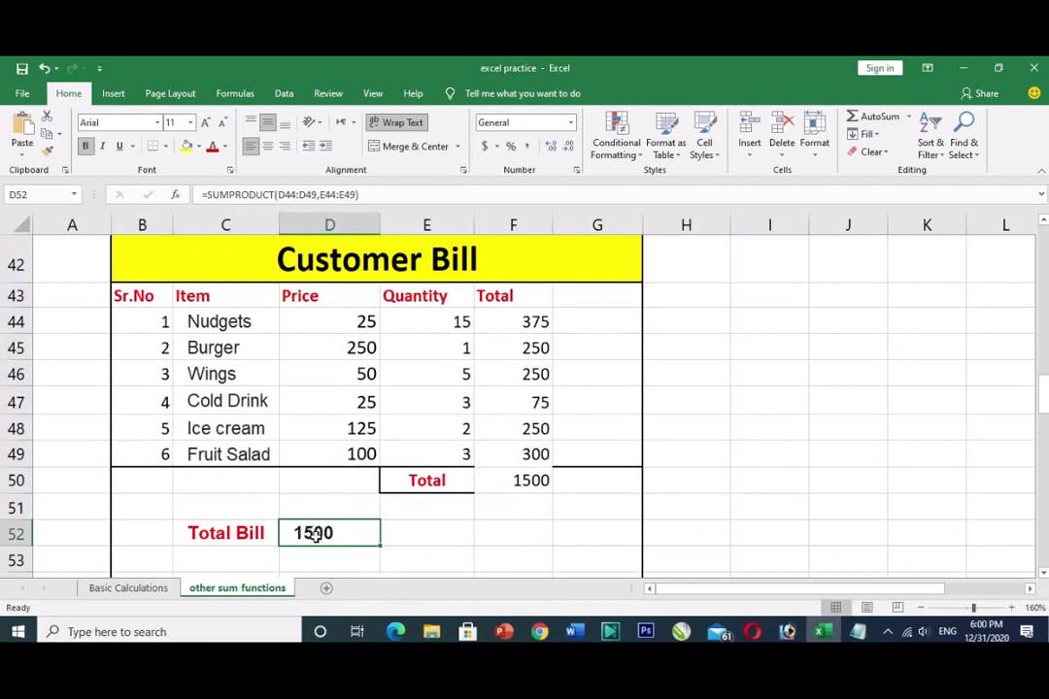
key(Delete)
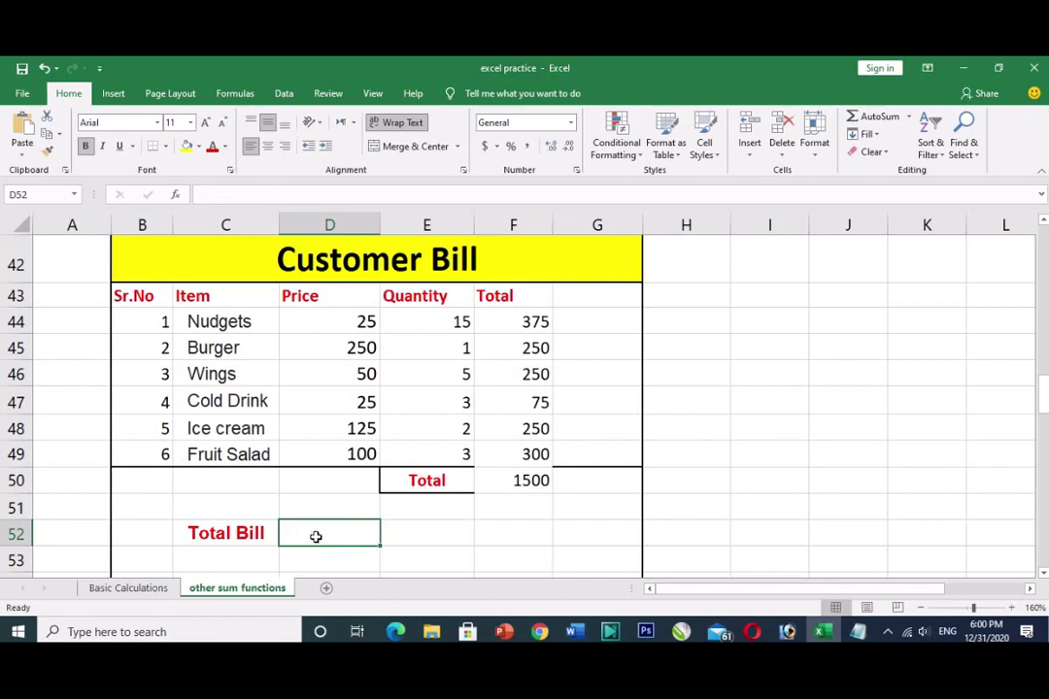
Enter =SUMPRODUCT(D44:E49) in the Total Bill cell D52 and check the entered formula
text(=)
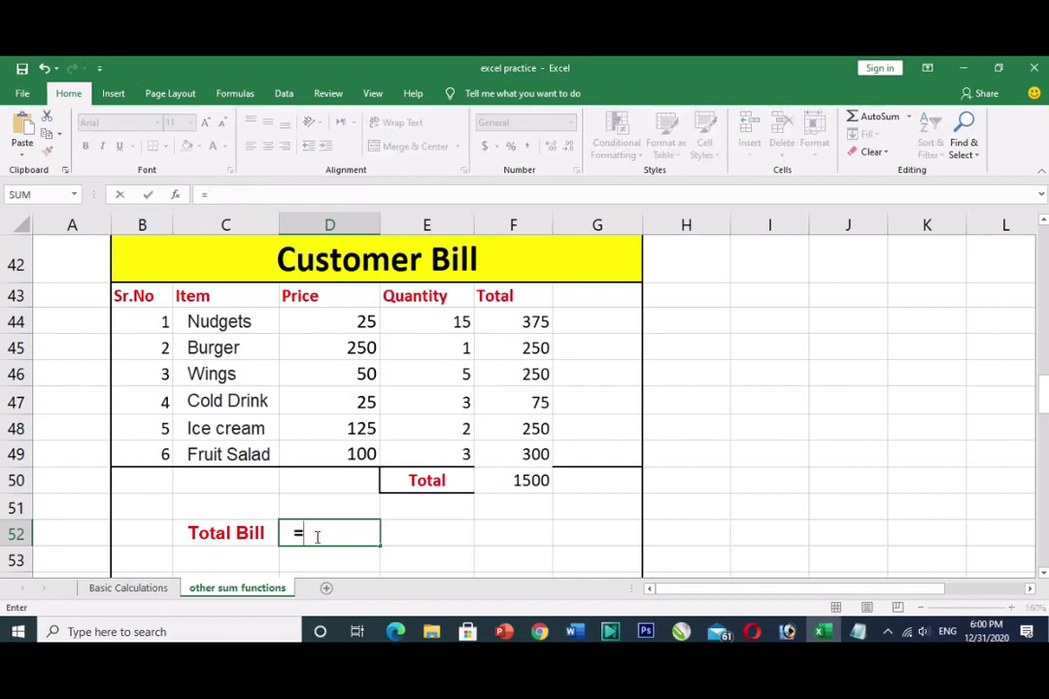
text(sum)
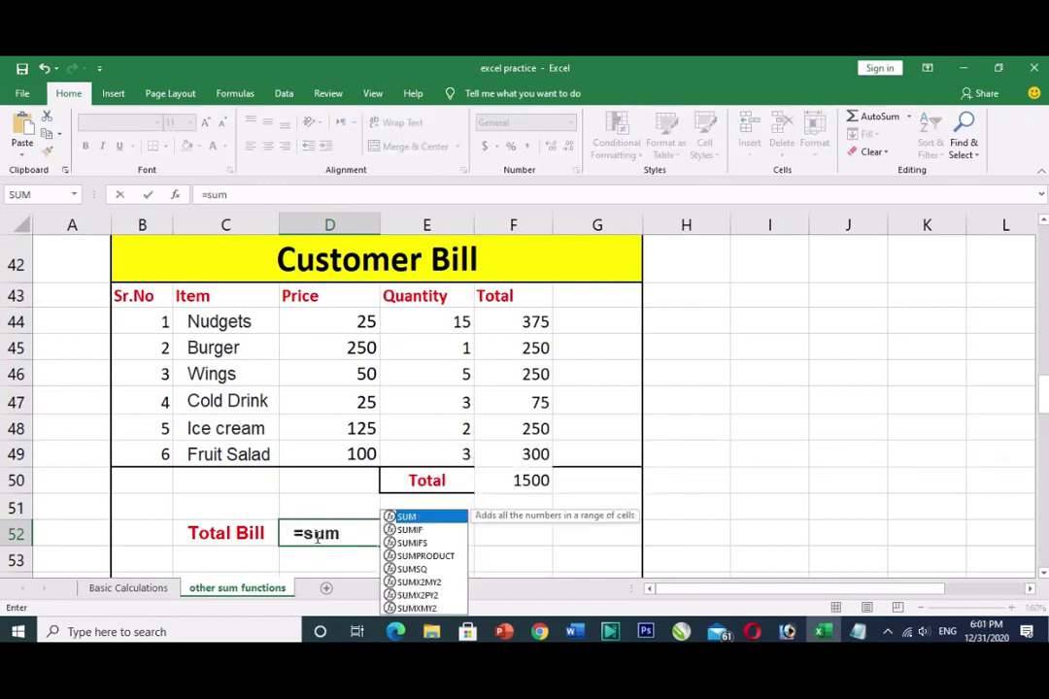
click(425, 555)
double_click(426, 556)
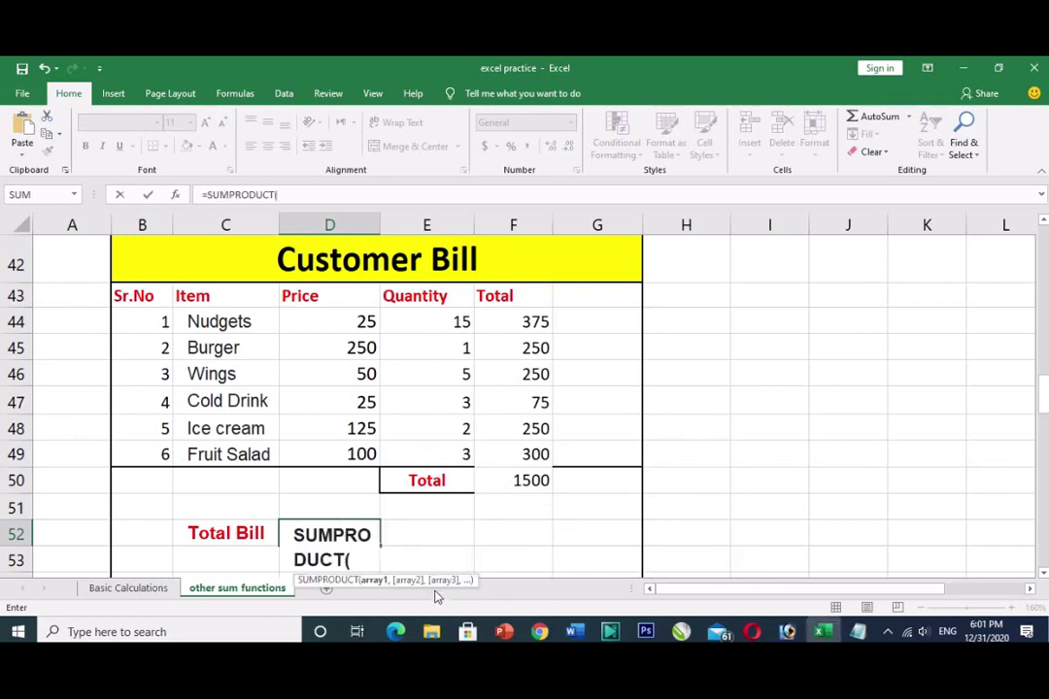
drag(346, 323, 430, 460)
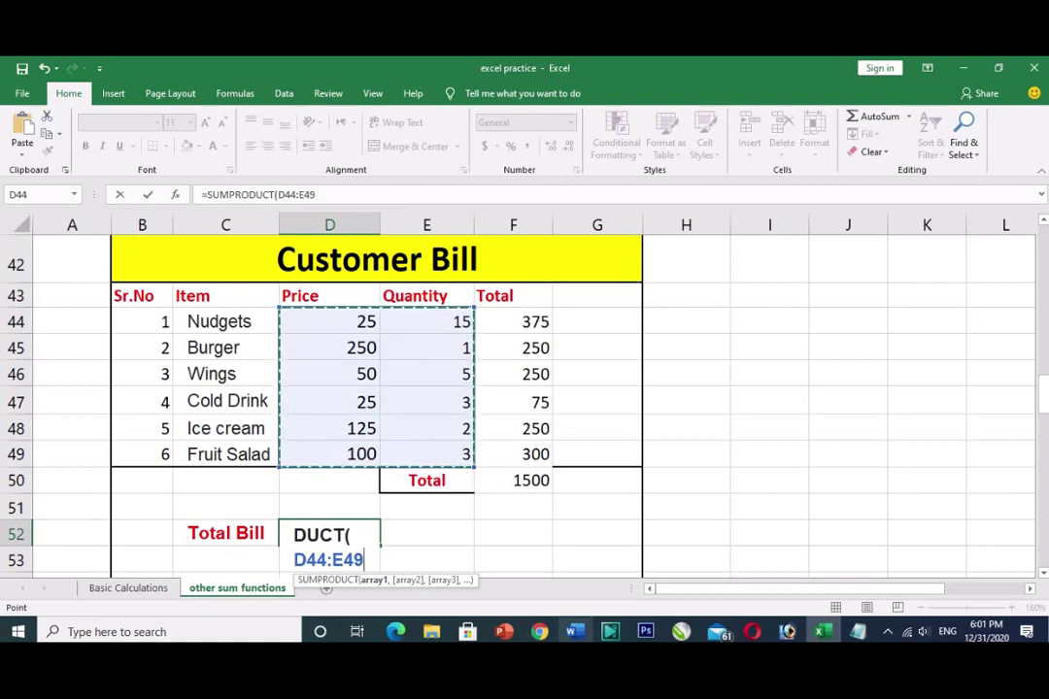
text())
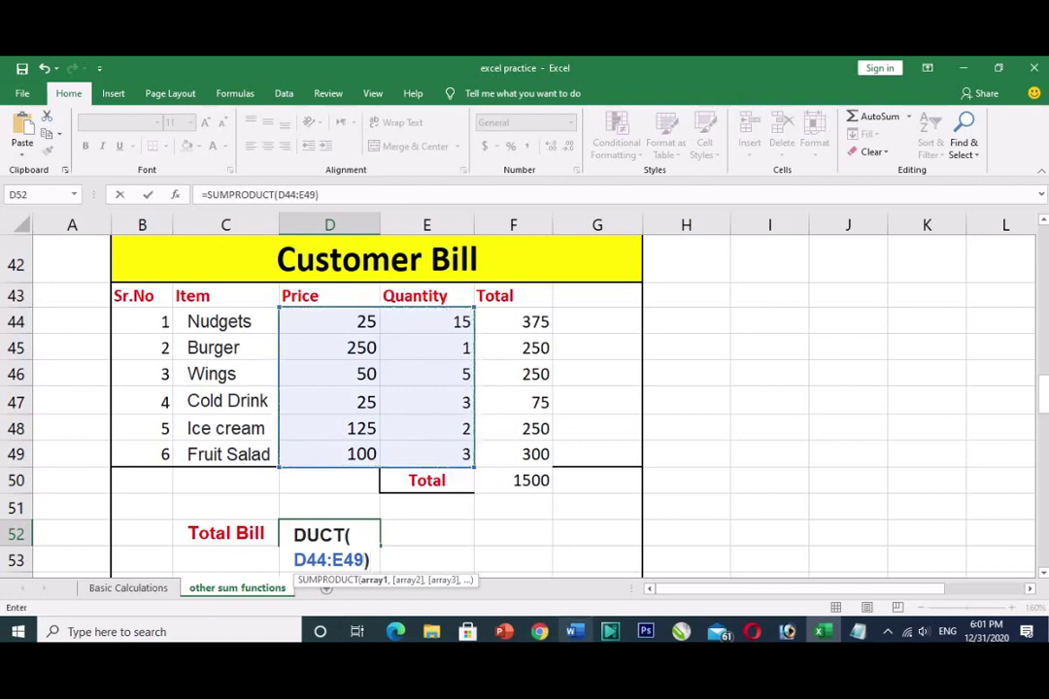
key(Return)
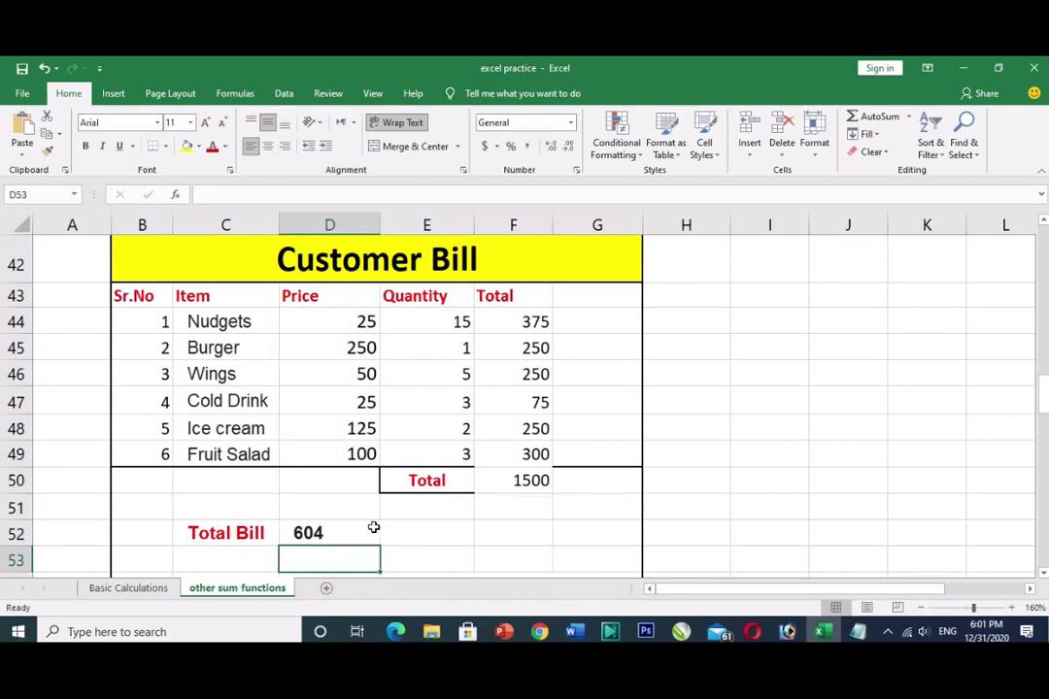
click(372, 529)
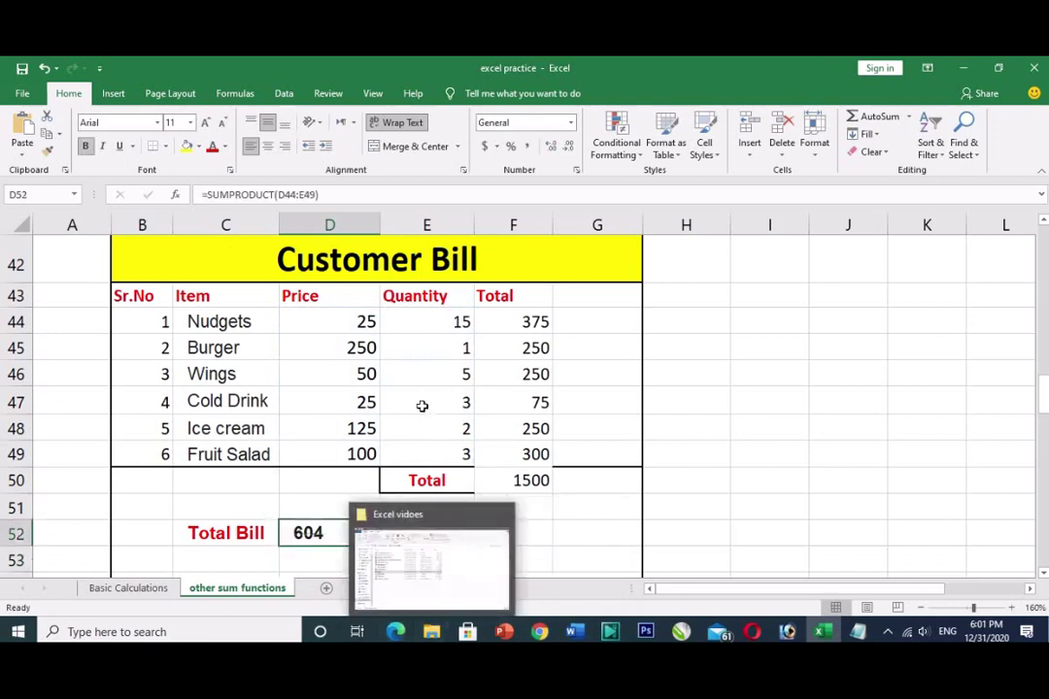
click(427, 323)
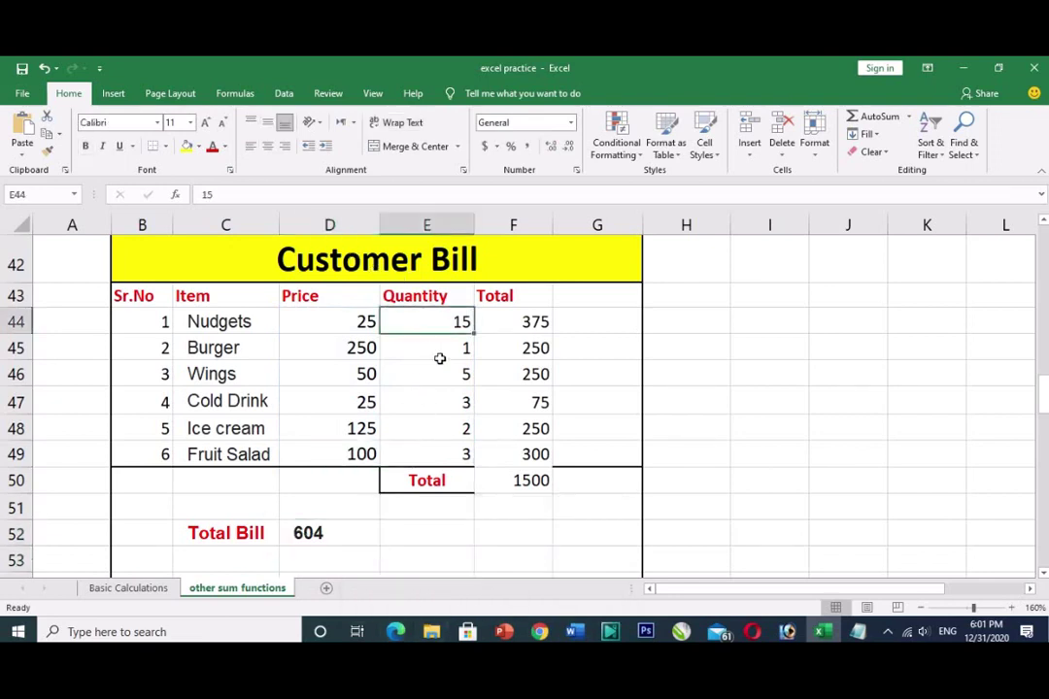
Reopen the D52 formula and remove its D44:E49 argument, leaving =SUMPRODUCT( ready for separate arrays
click(335, 533)
key(F2)
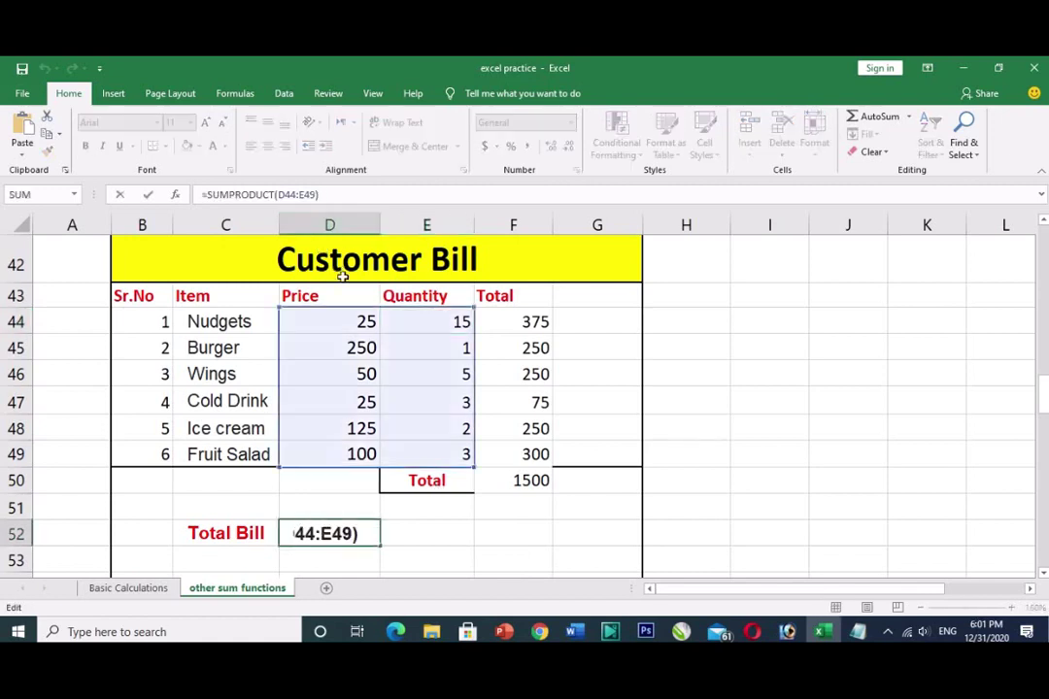
key(BackSpace)
text(,)
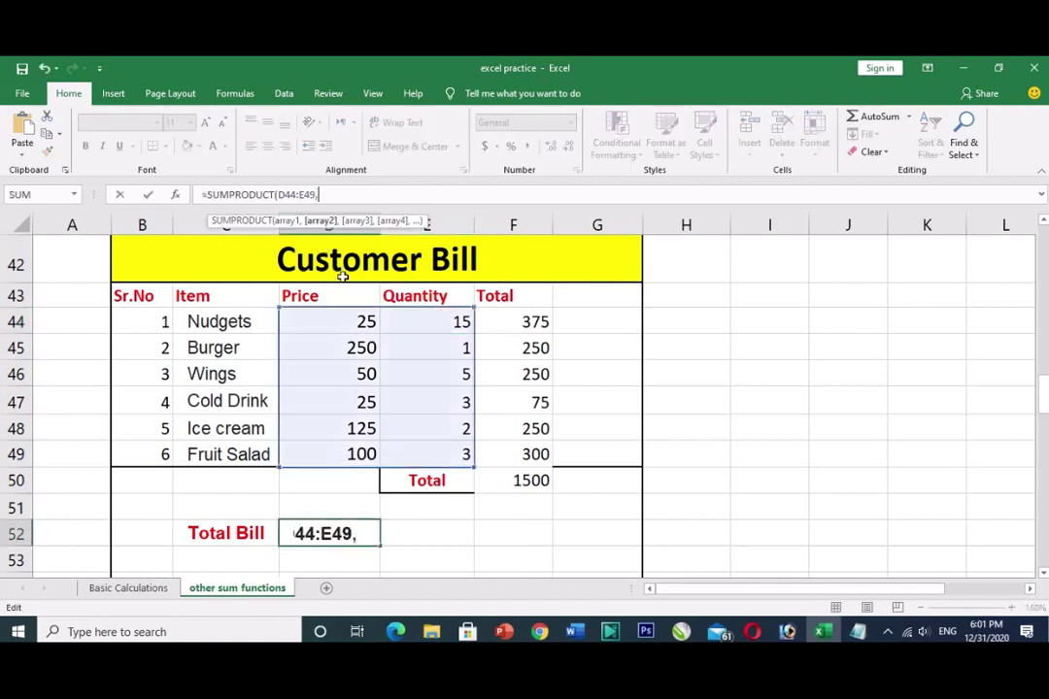
key(BackSpace)
key(BackSpace)
key(BackSpace)
key(BackSpace)
key(BackSpace)
key(BackSpace)
key(BackSpace)
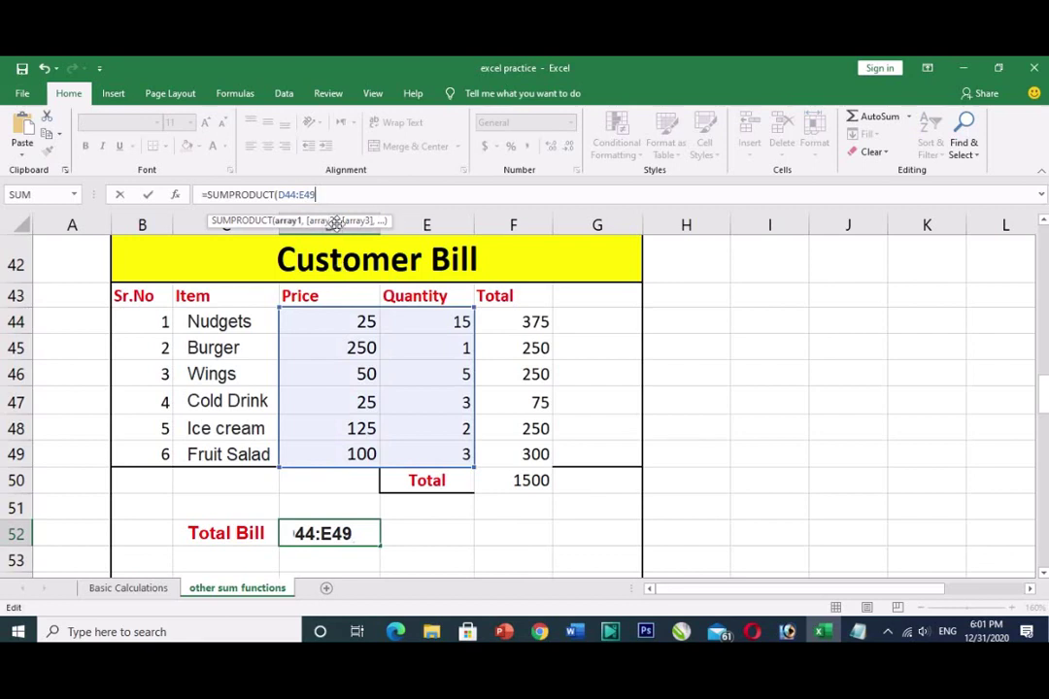
key(BackSpace)
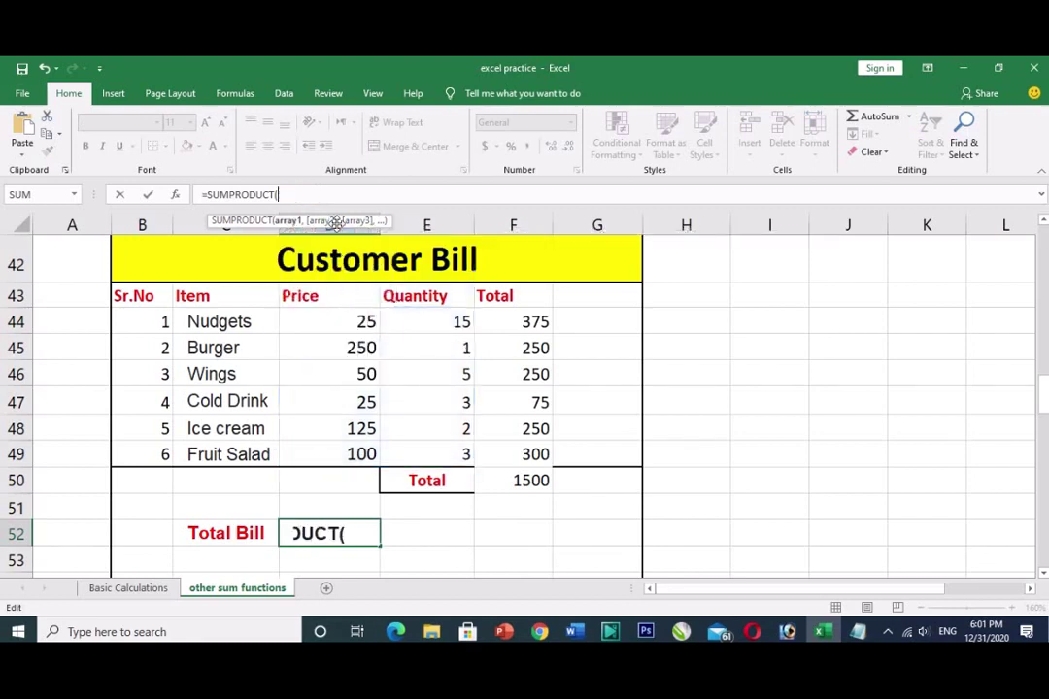
click(344, 322)
drag(344, 347, 352, 457)
click(348, 454)
text(,)
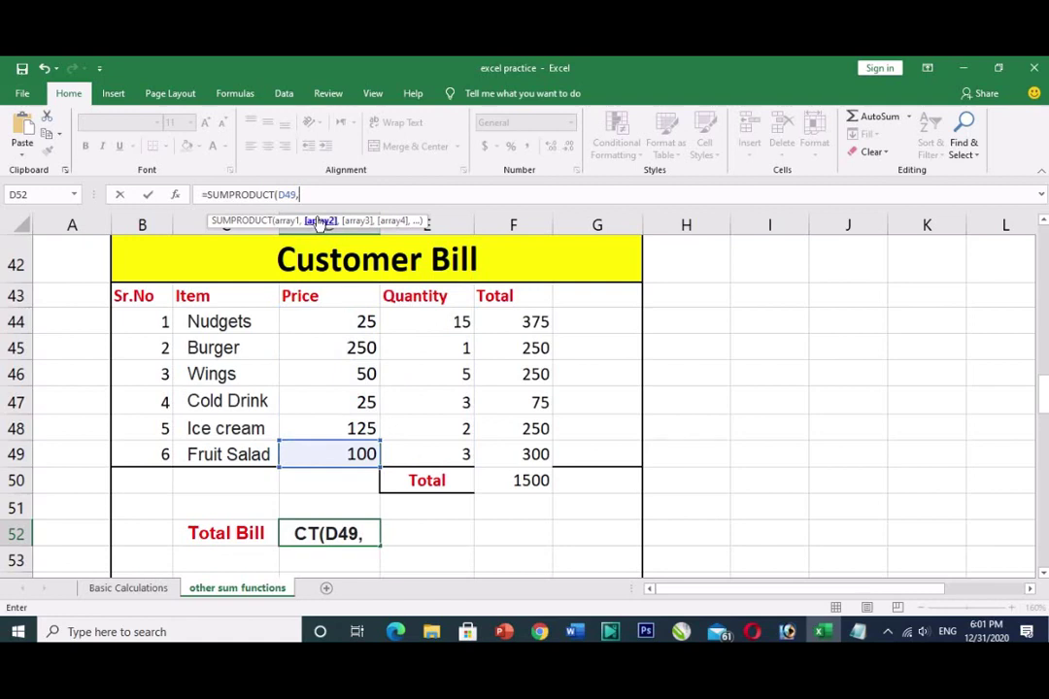
key(BackSpace)
key(BackSpace)
key(BackSpace)
key(BackSpace)
Complete the D52 formula as =SUMPRODUCT(D44:D49,E44:E49) and compare it with the bill total in F50
drag(335, 313, 356, 458)
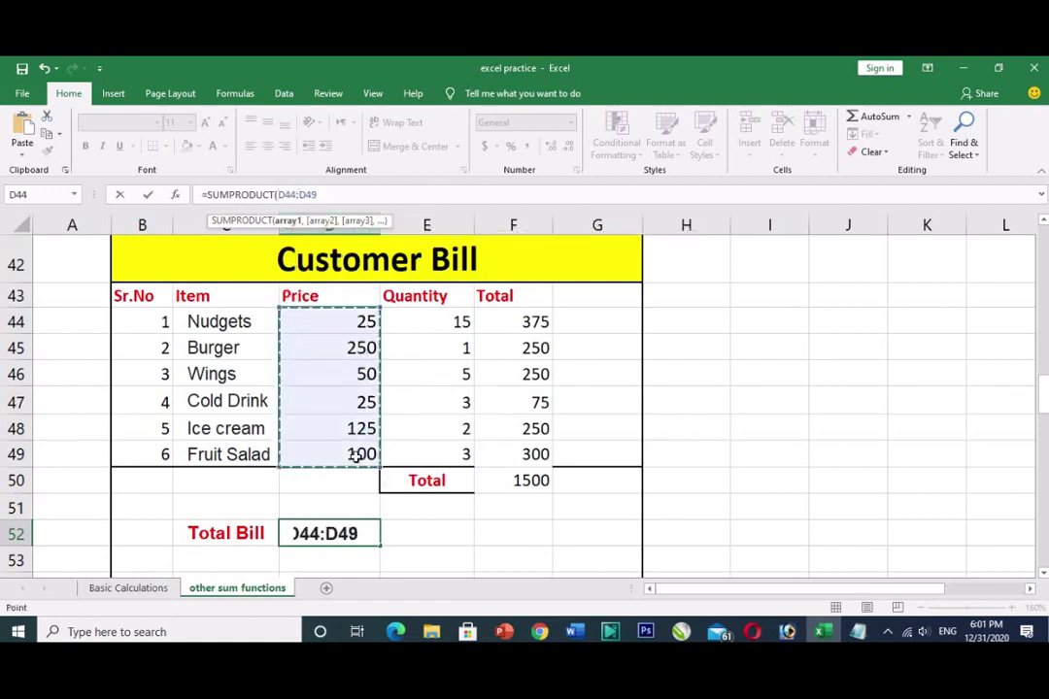
text(,)
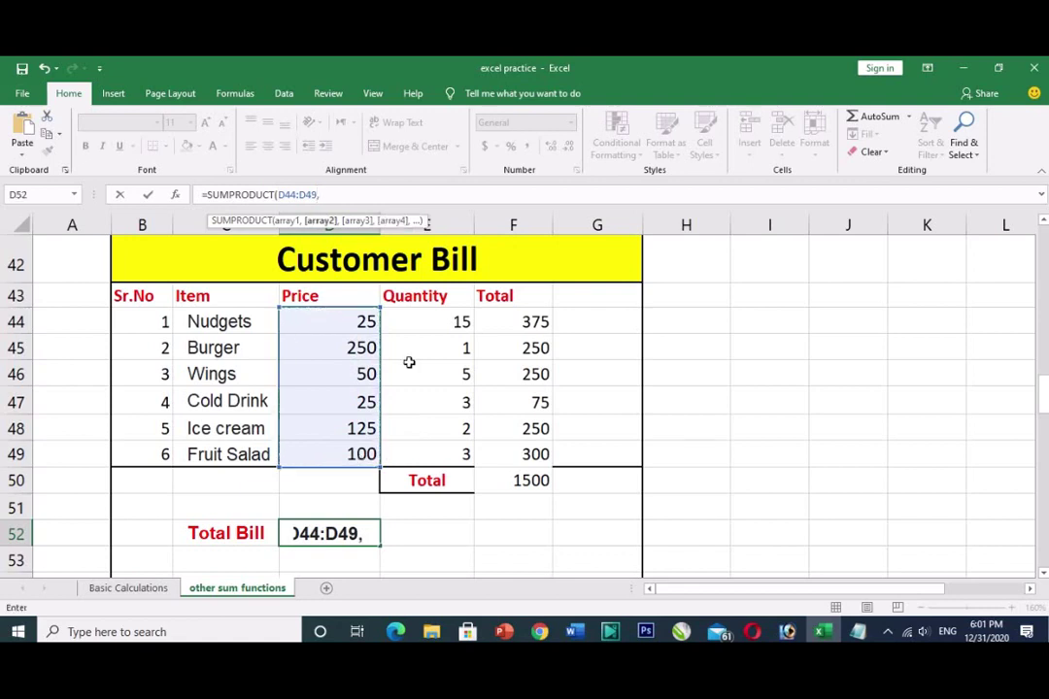
drag(452, 317, 457, 458)
text())
key(Return)
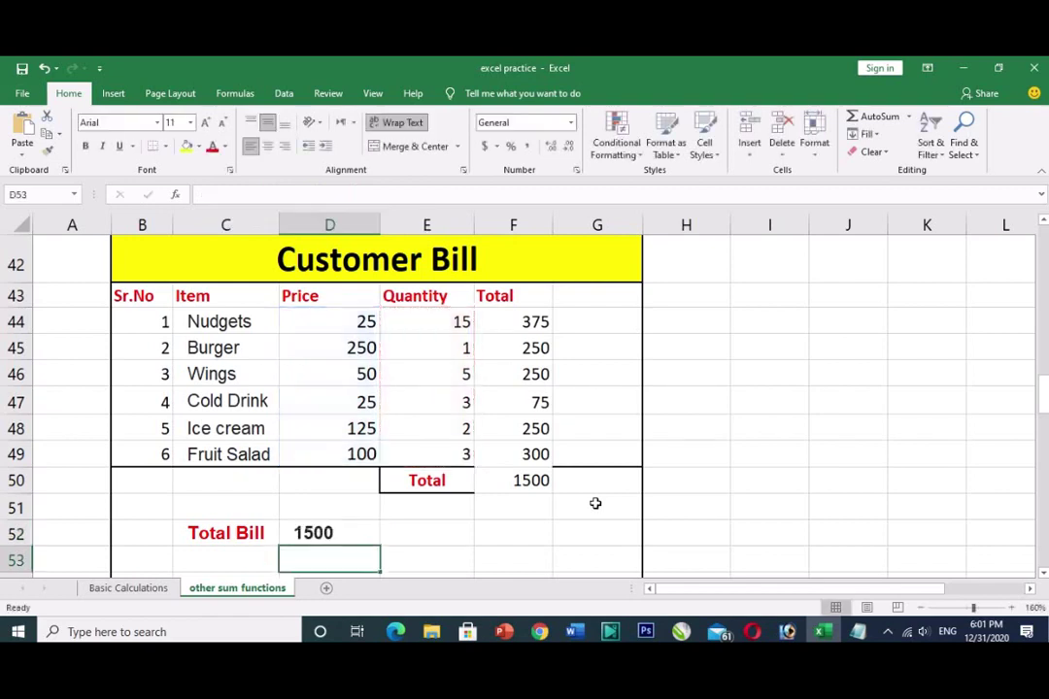
click(342, 531)
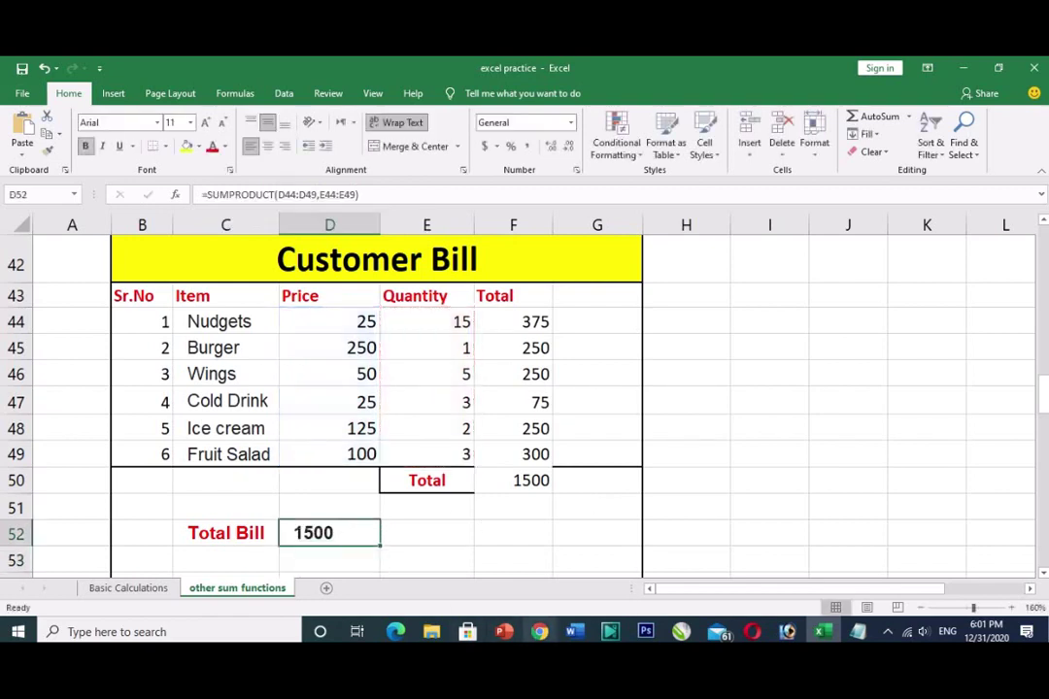
click(532, 480)
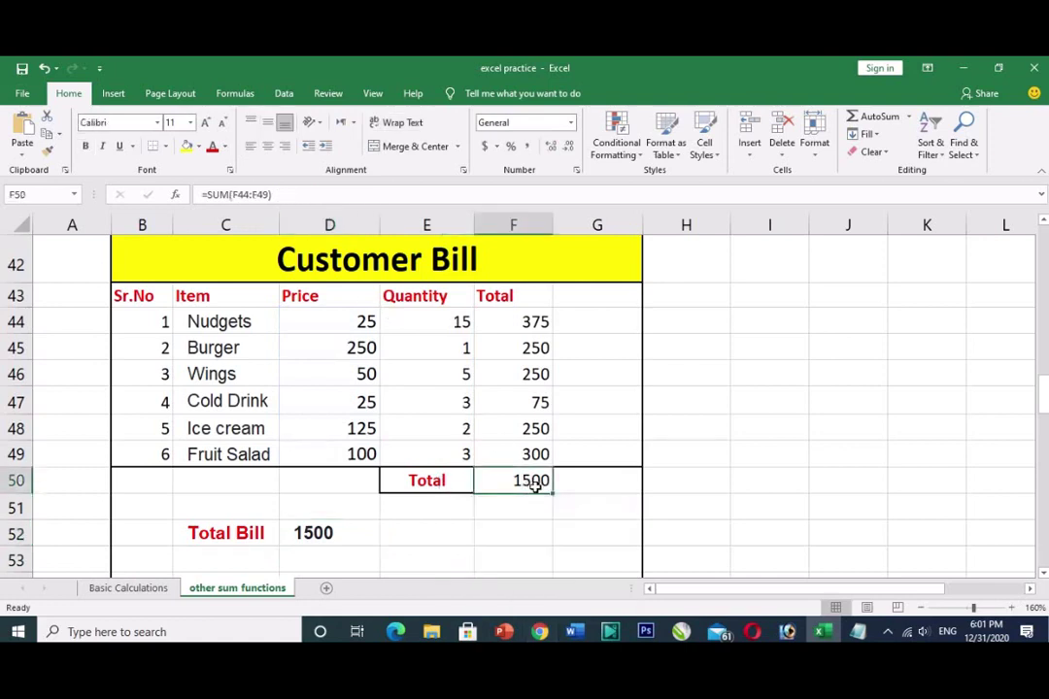
click(324, 536)
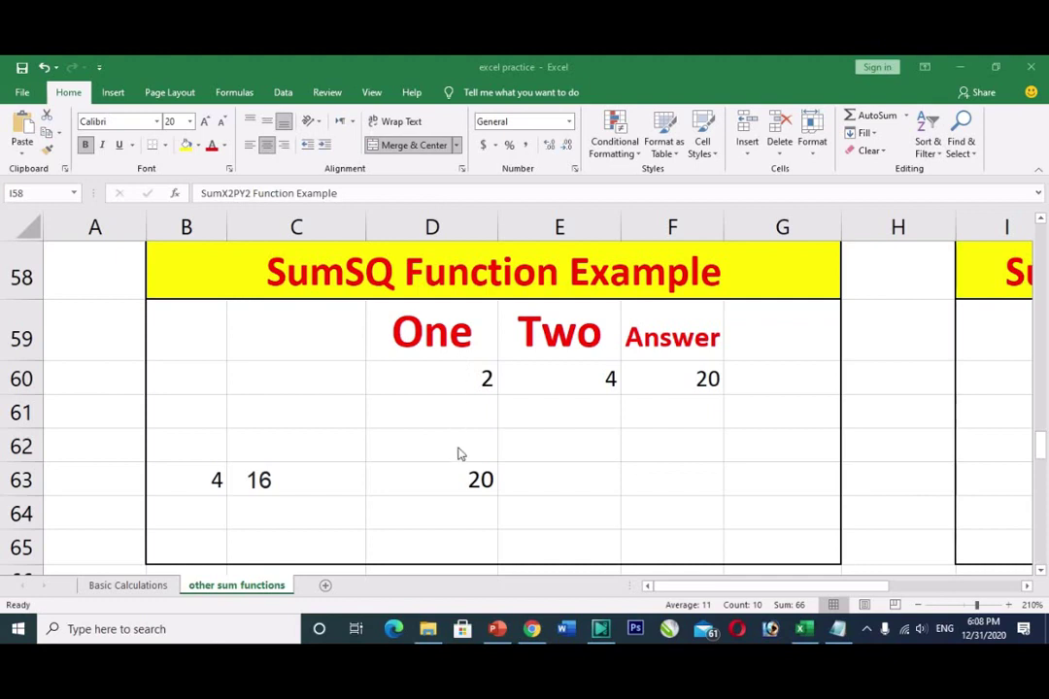
Clear the old working values from B63:D63 in the SumSQ Function Example
click(473, 417)
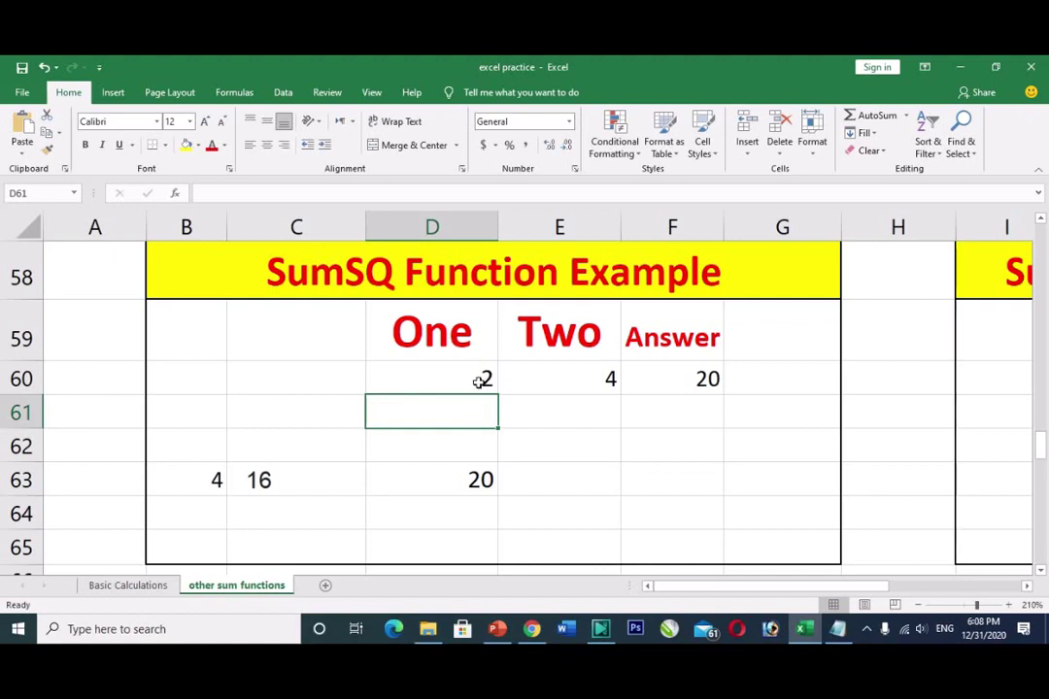
drag(221, 486, 469, 499)
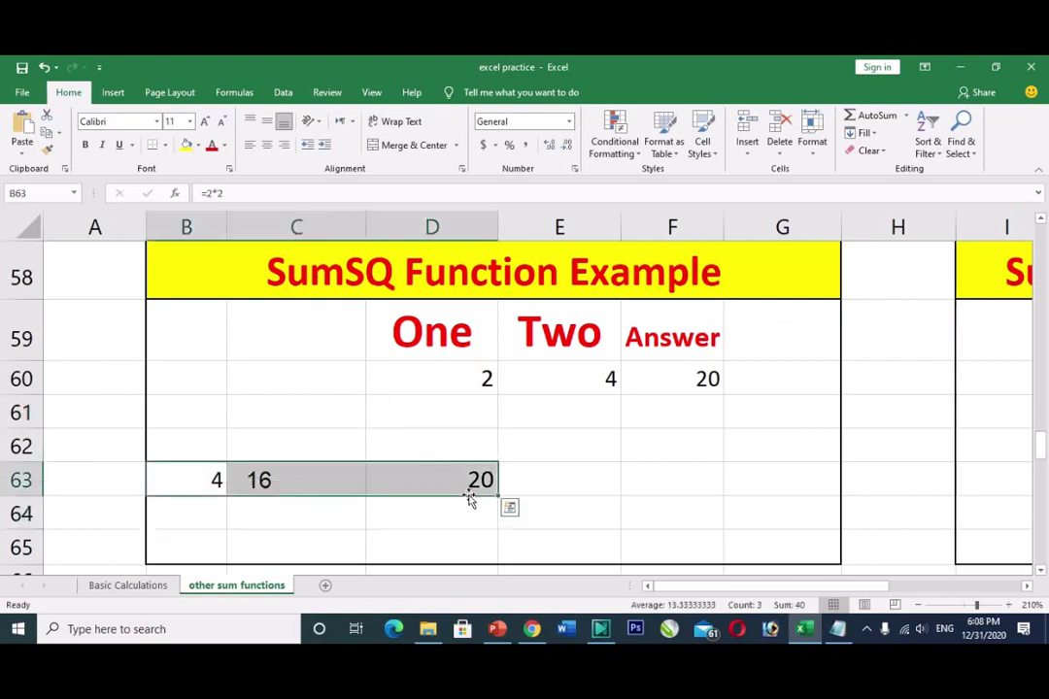
key(Delete)
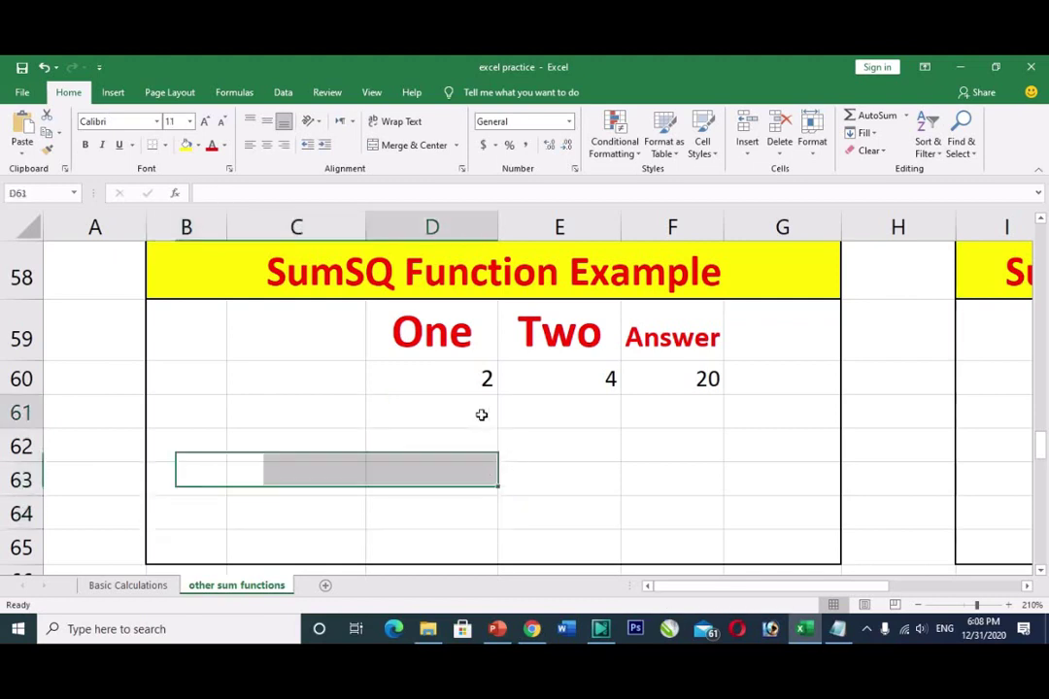
click(480, 414)
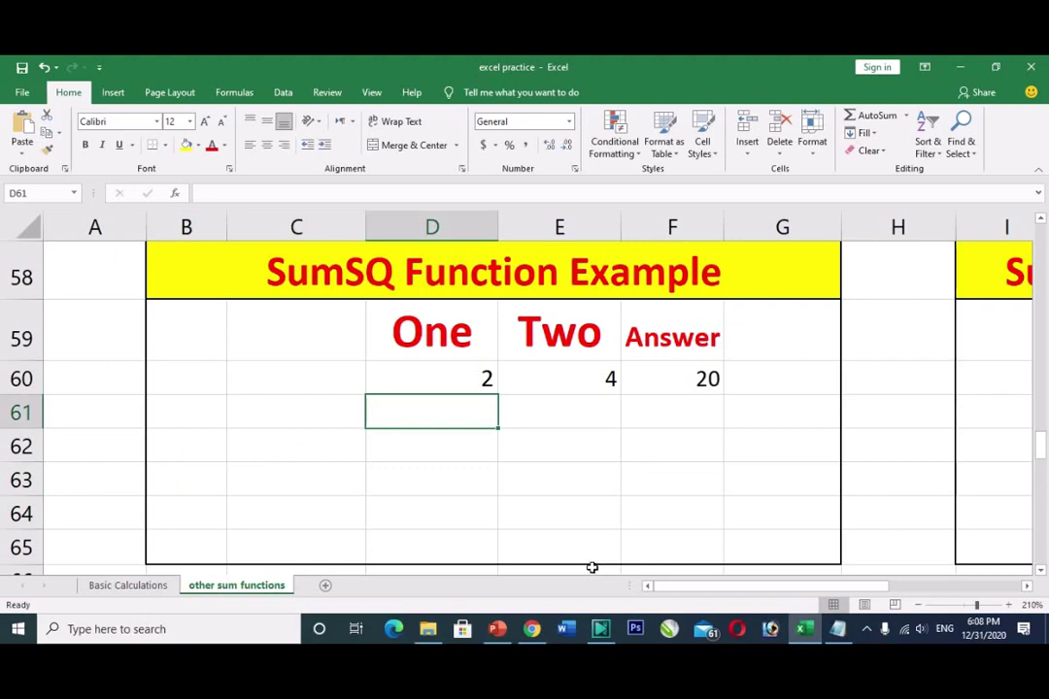
Enter the squared values 4 in D62 and 16 in E62 below the One and Two columns
key(Down)
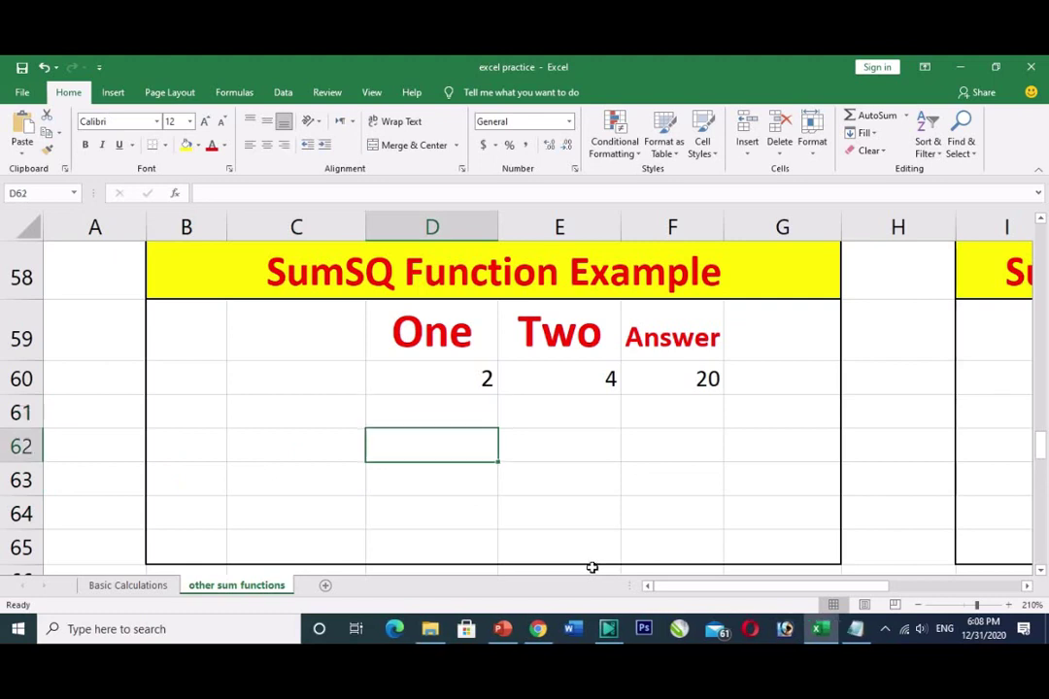
text(4)
key(Tab)
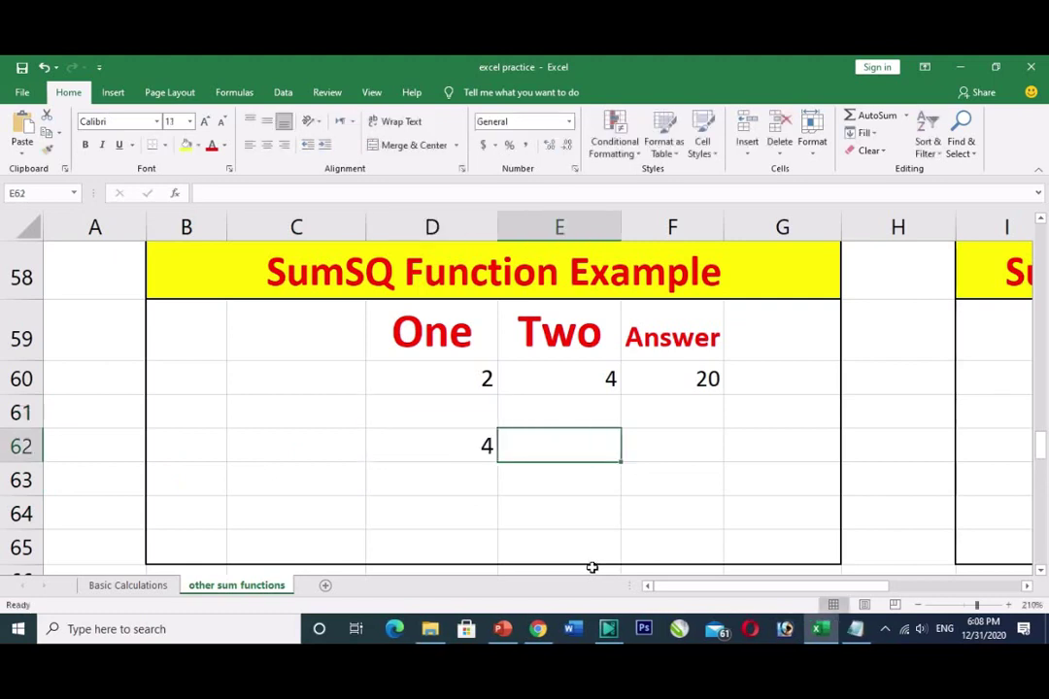
text(16)
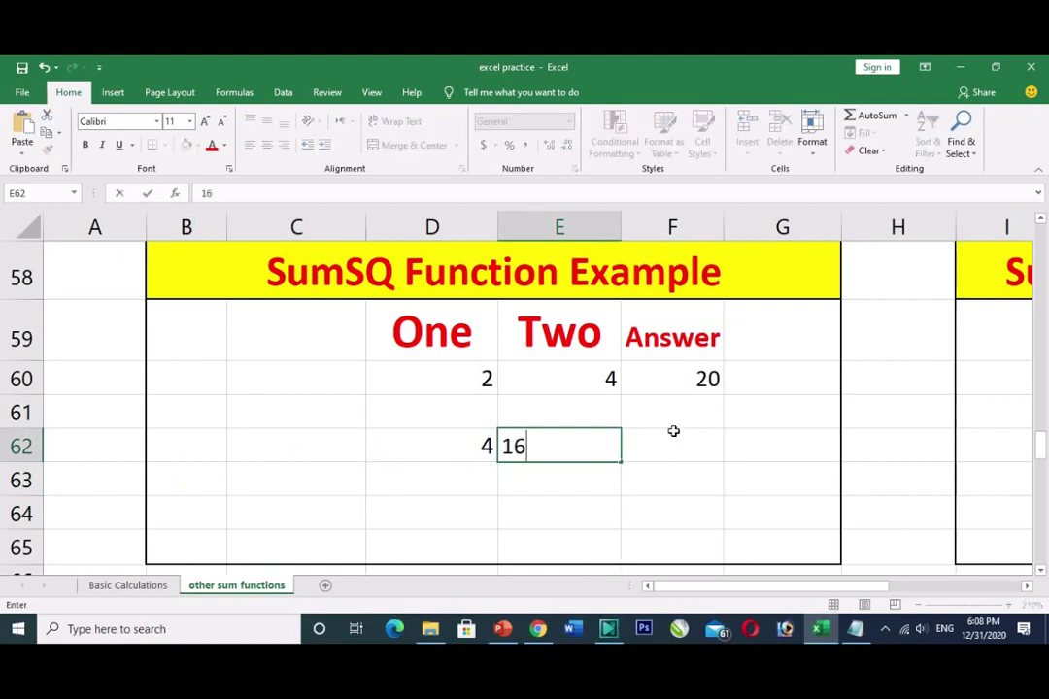
key(Tab)
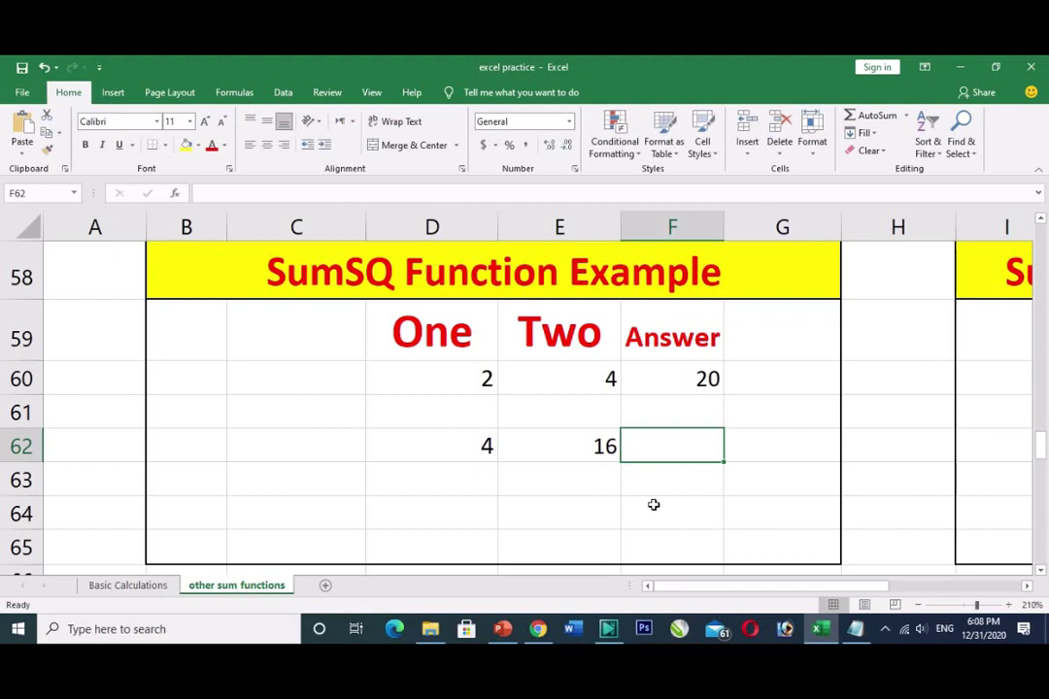
Add the two squared values in F62 with the formula =D62+E62
text(=)
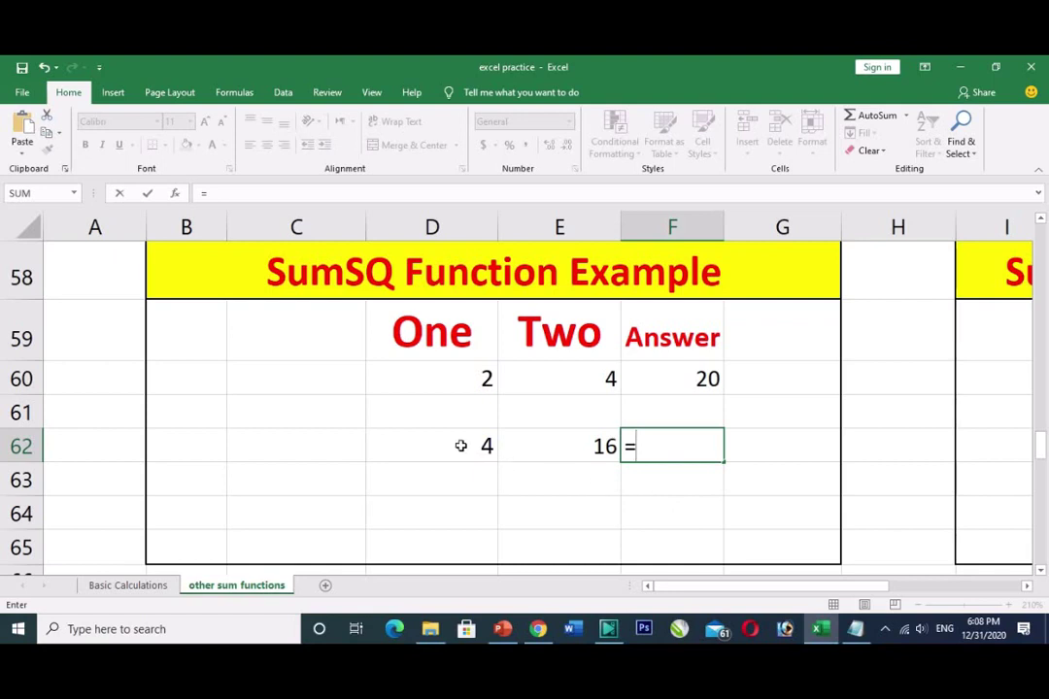
click(463, 449)
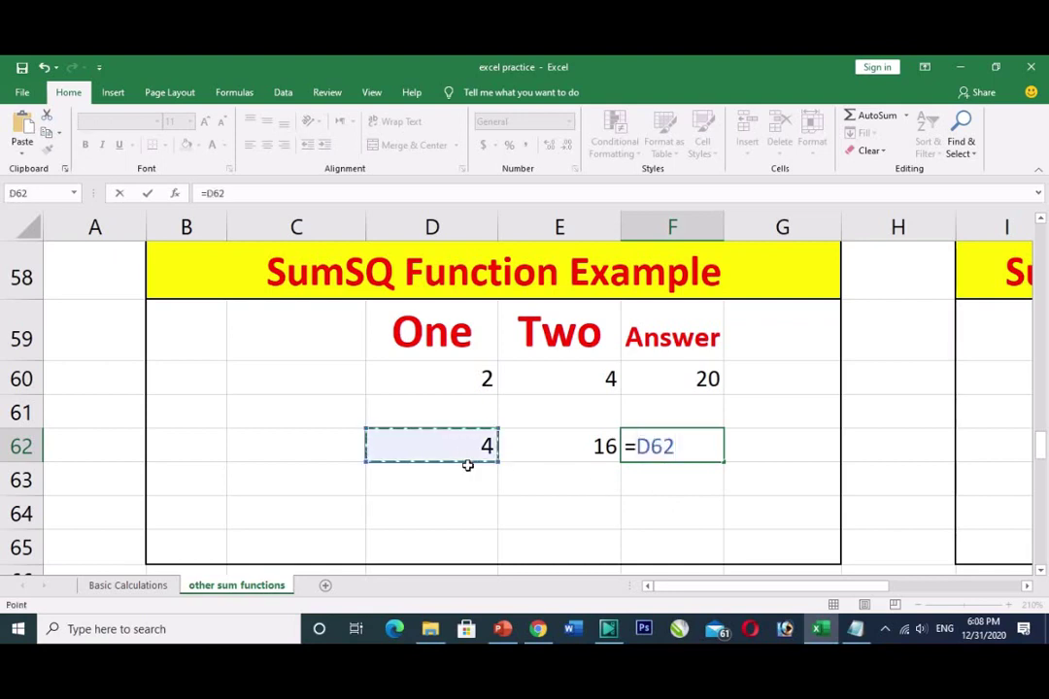
text(+)
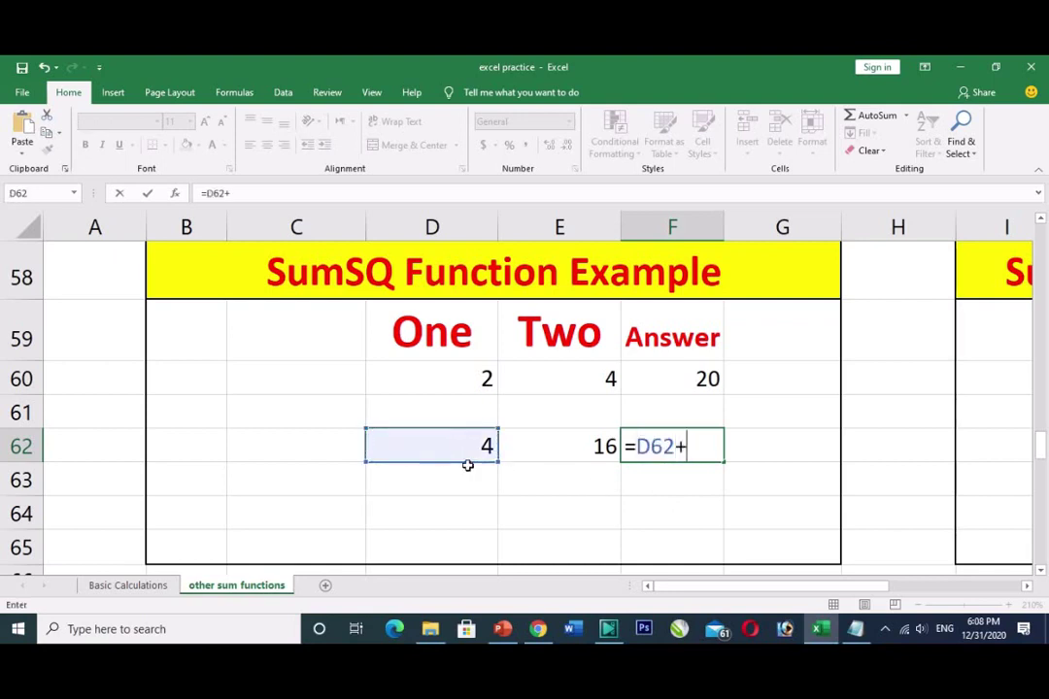
click(574, 450)
key(Return)
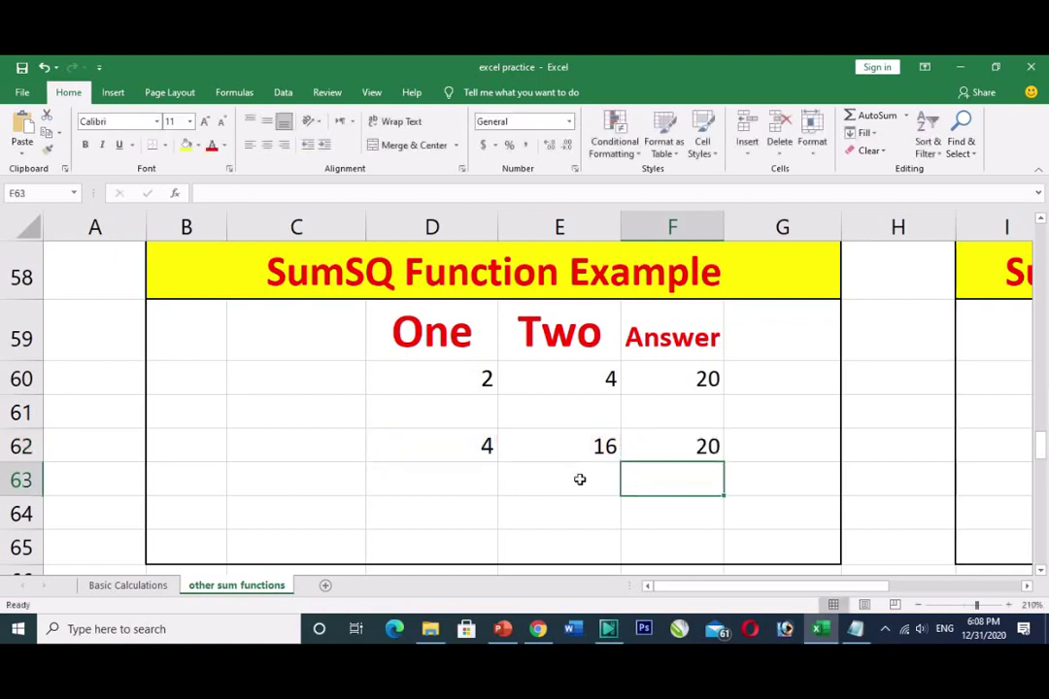
Clear the manual working in D62:F62 and undo the deletion
drag(468, 446, 688, 453)
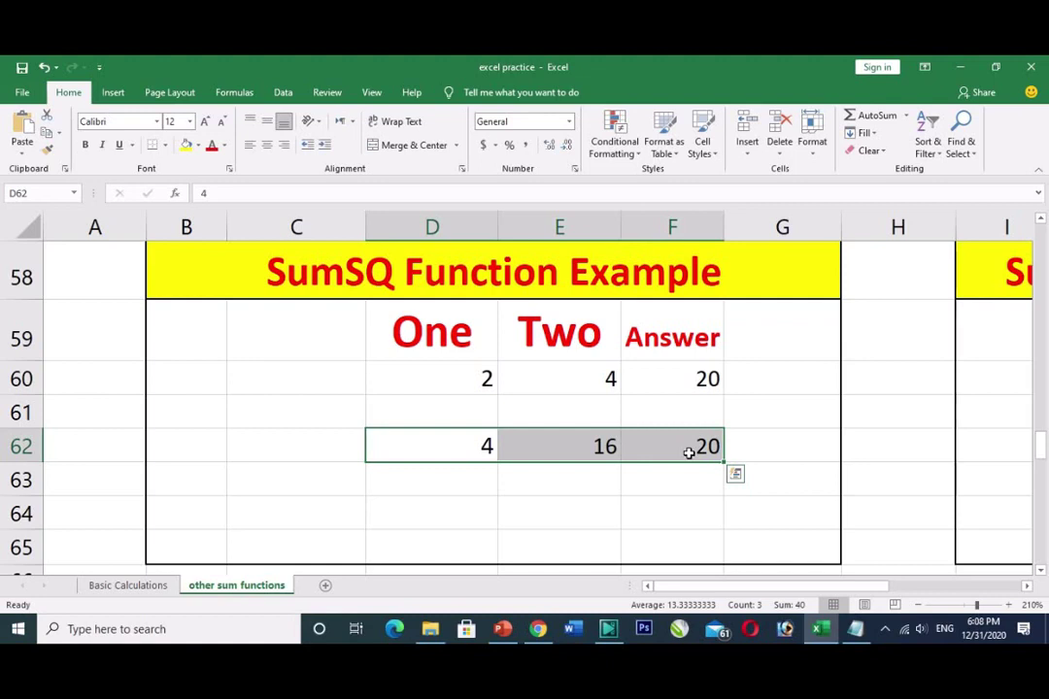
key(Delete)
click(470, 439)
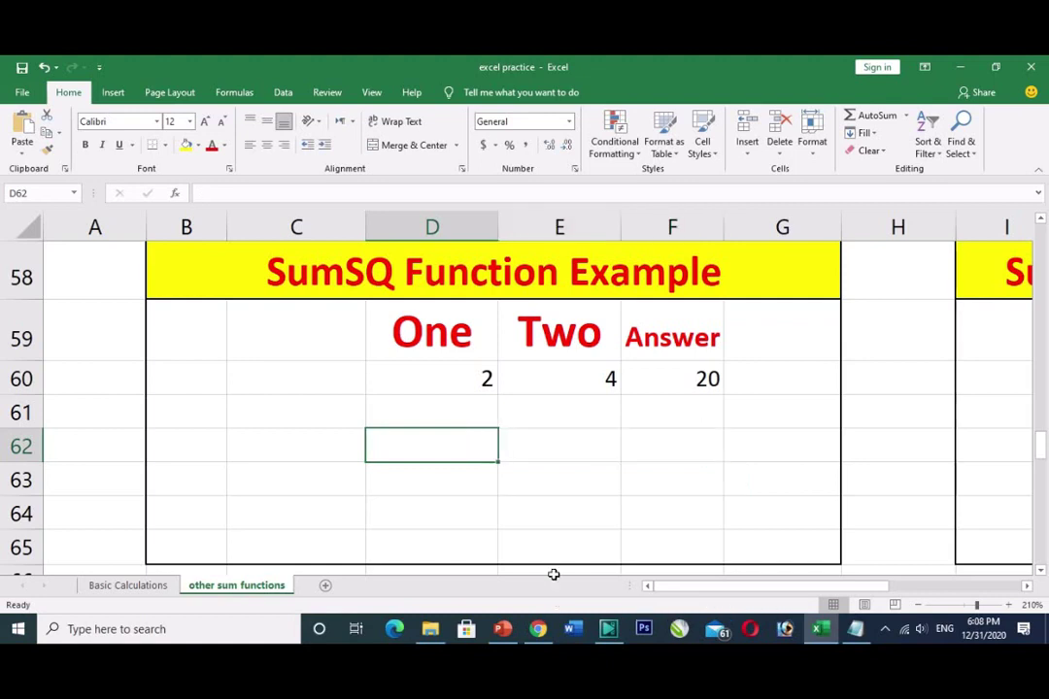
key(ctrl+z)
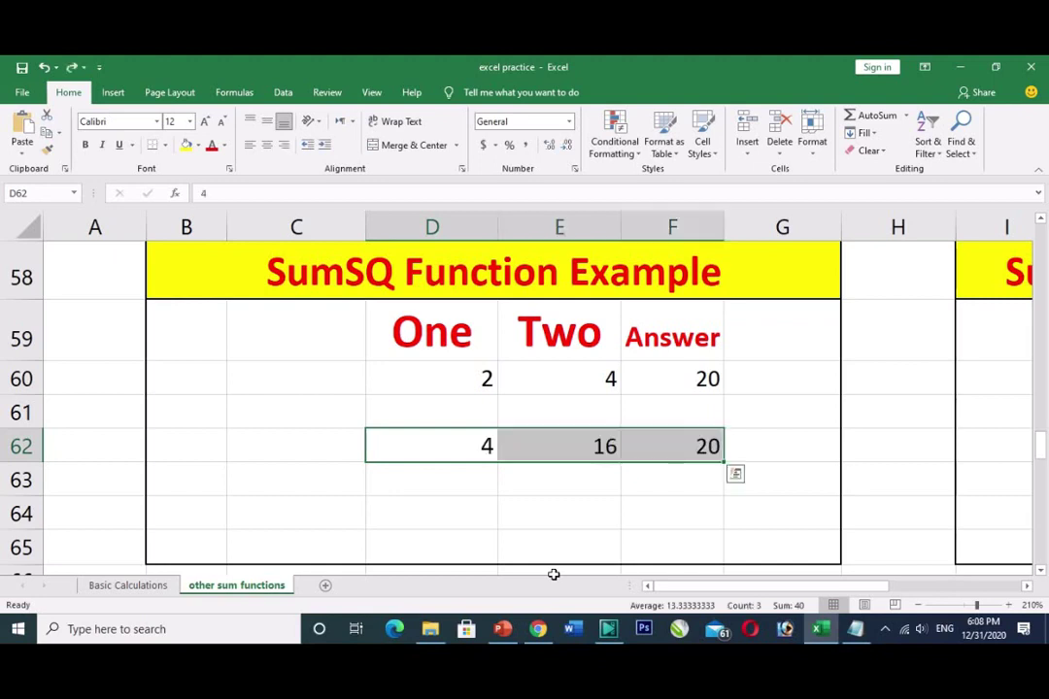
click(476, 515)
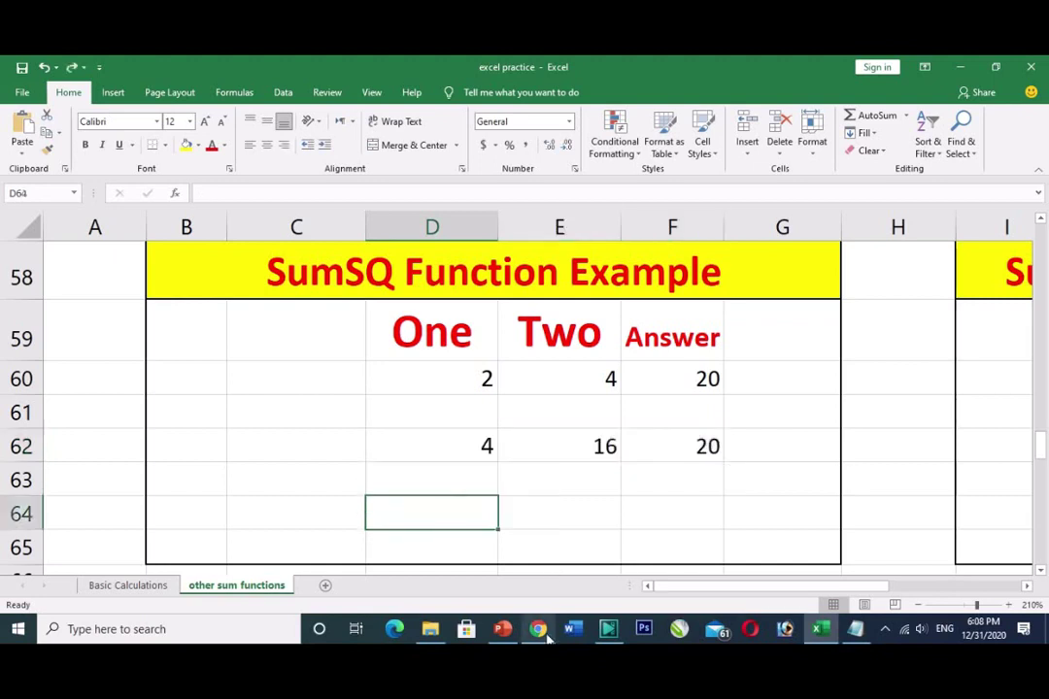
Enter the numbers 2 in D64 and 4 in E64 of the SumSQ Function Example
mouse_move(540, 633)
text(2)
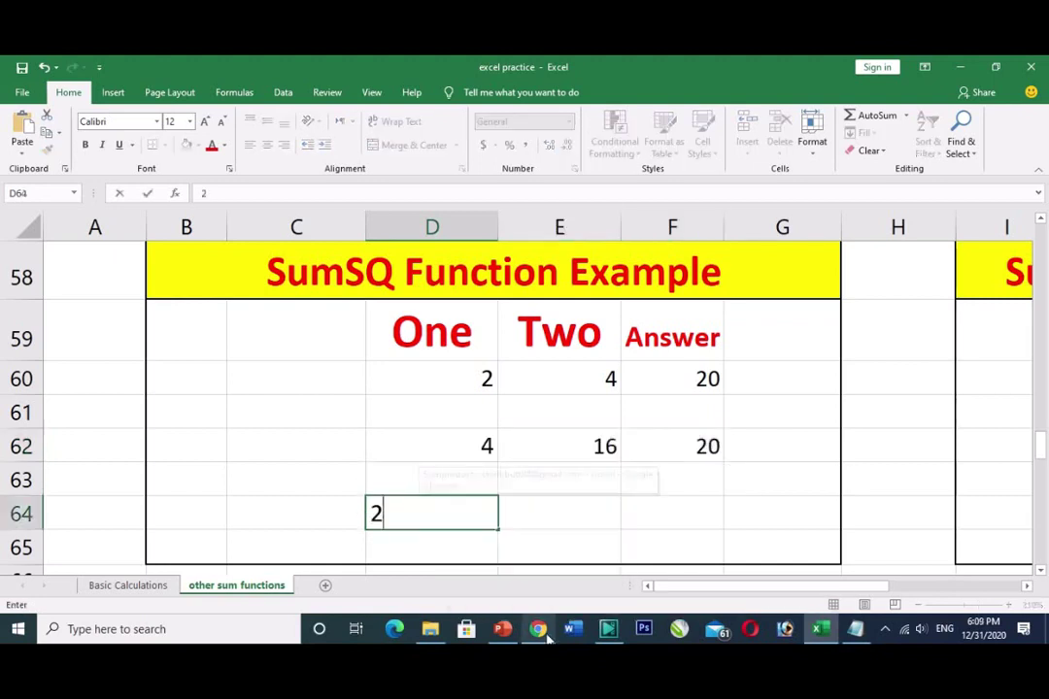
key(Tab)
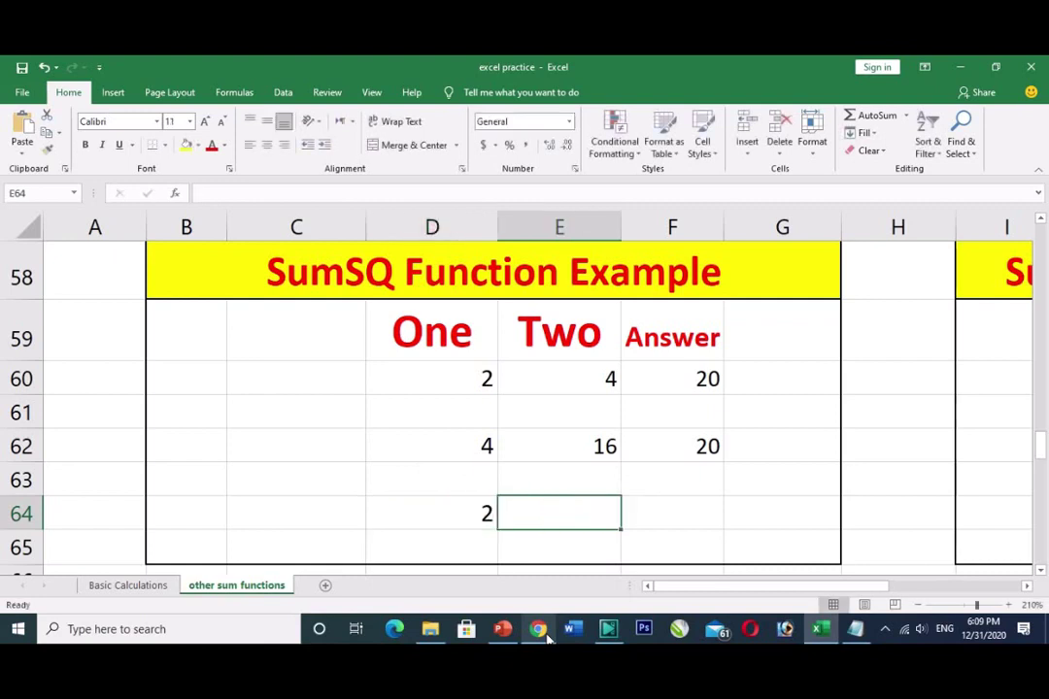
text(4)
key(Tab)
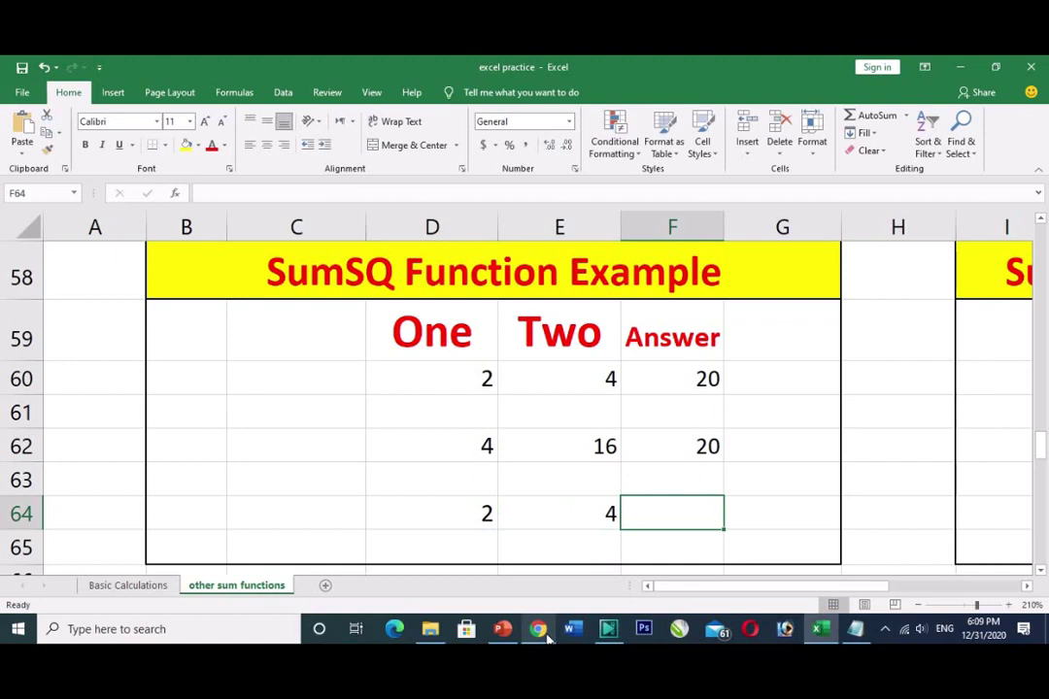
Start a formula in F64 with =sum to bring up the SUM-family function suggestions
text(=)
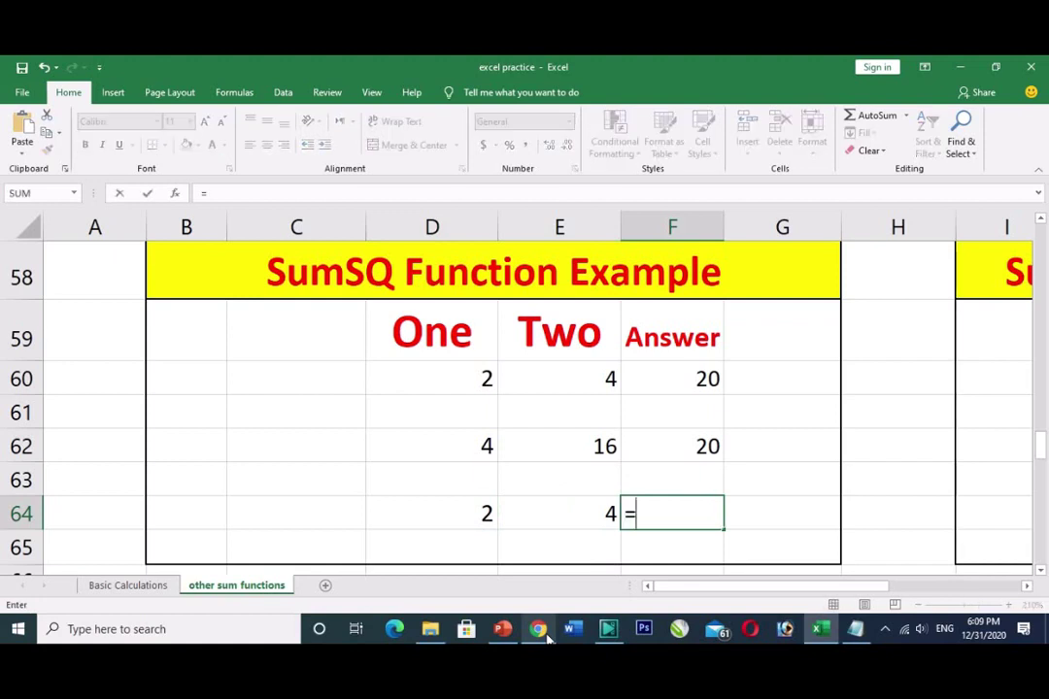
text(sum)
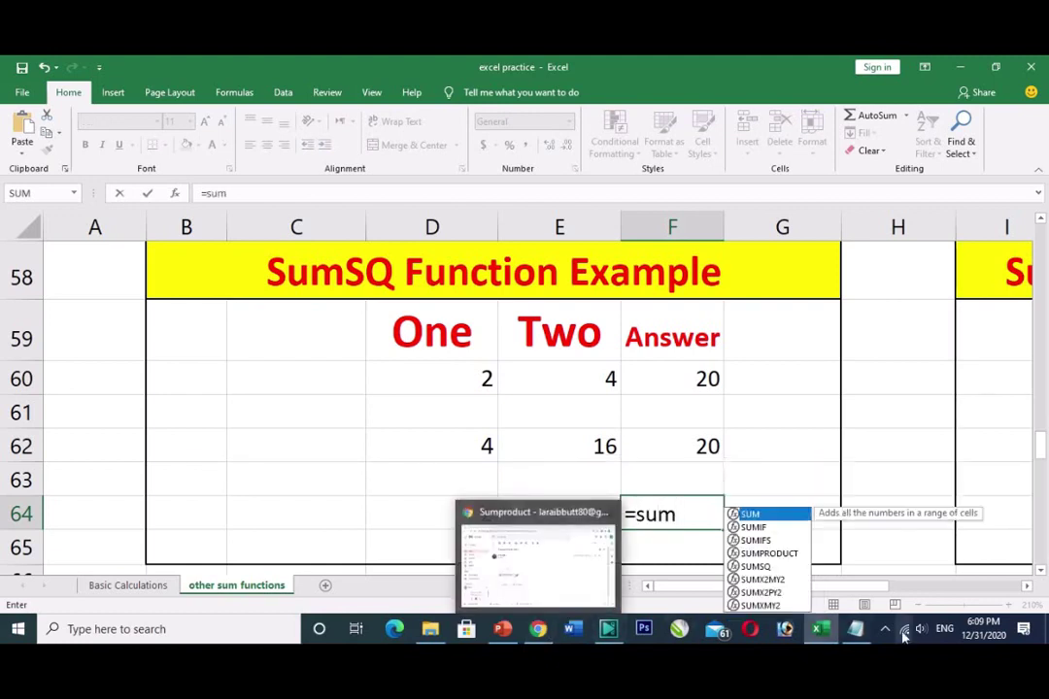
mouse_move(820, 629)
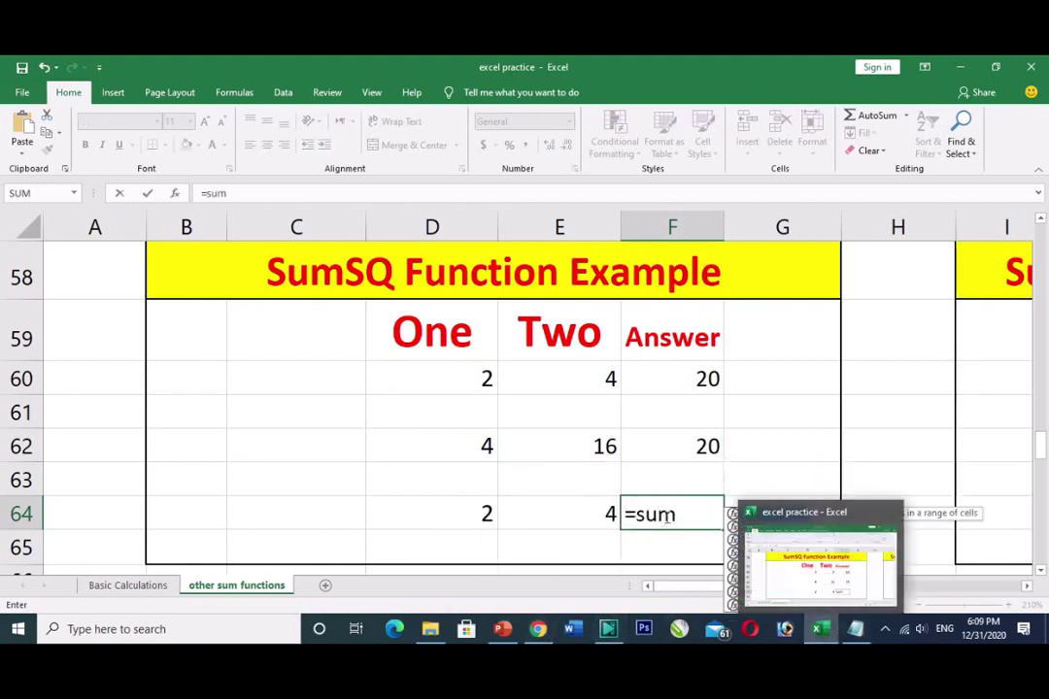
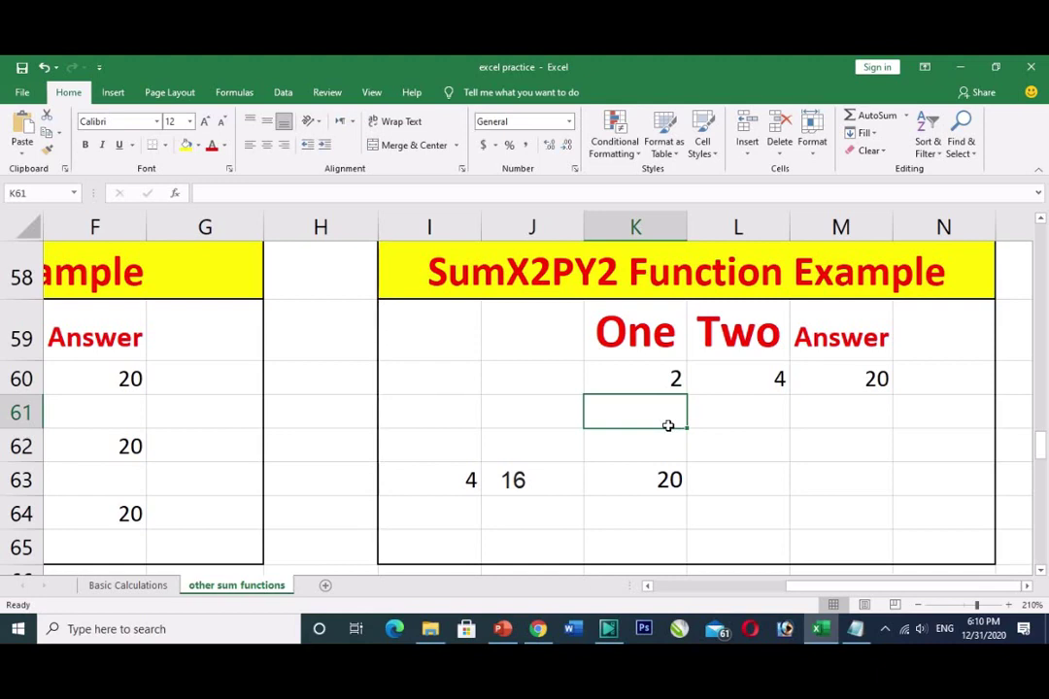
Enter the squared values 4 in K61 and 16 in L61 of the SumX2PY2 Function Example, and clear both cells
text(4)
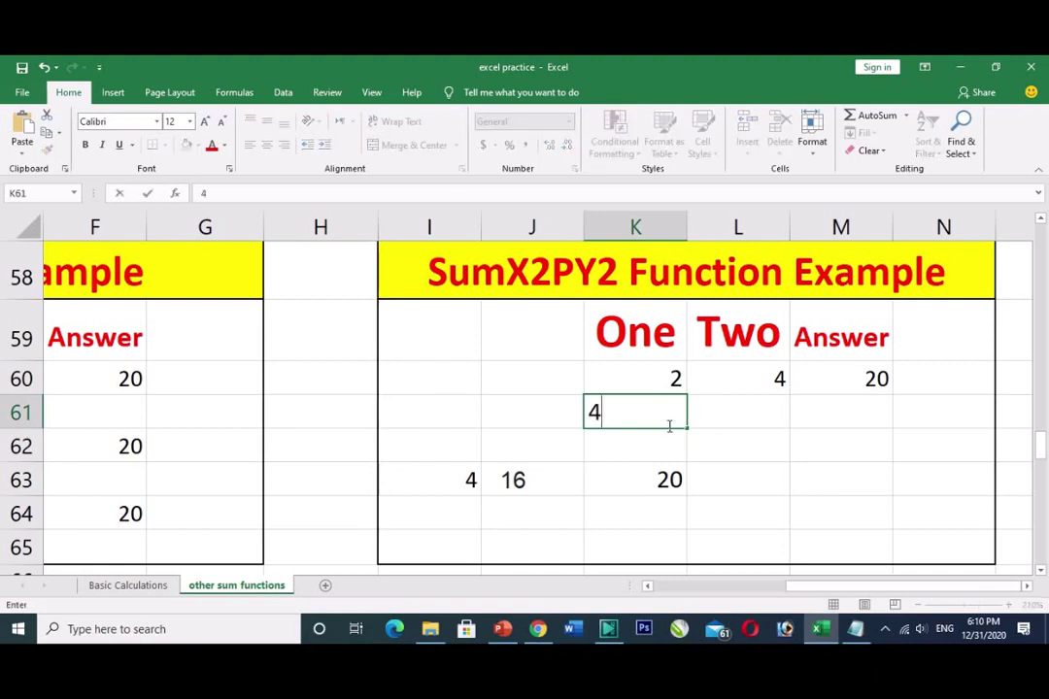
key(Tab)
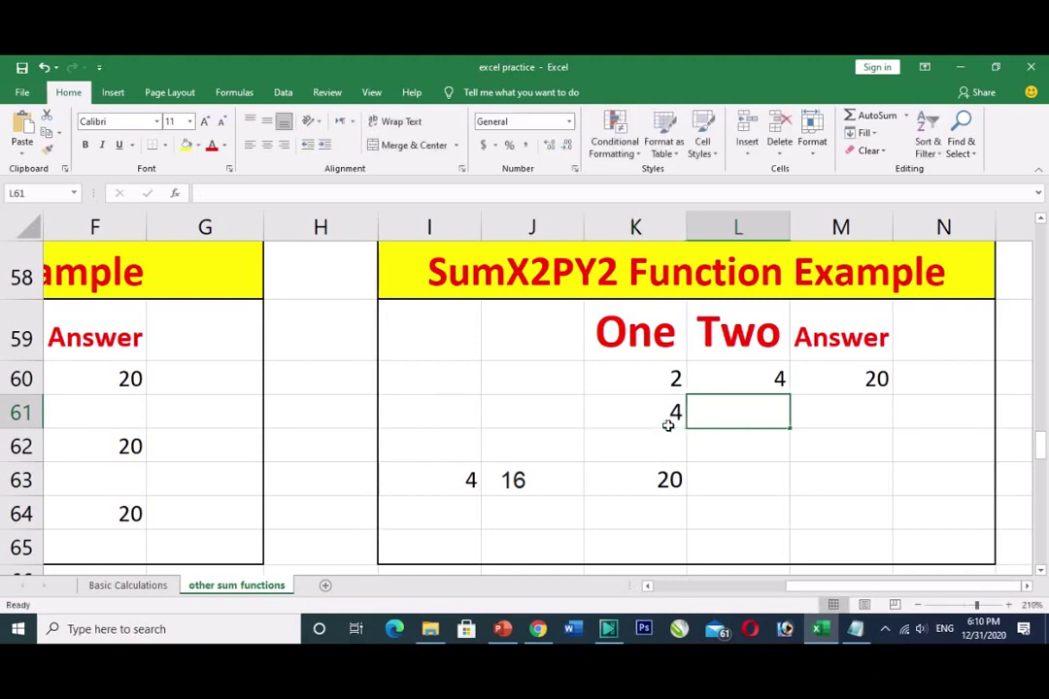
text(16)
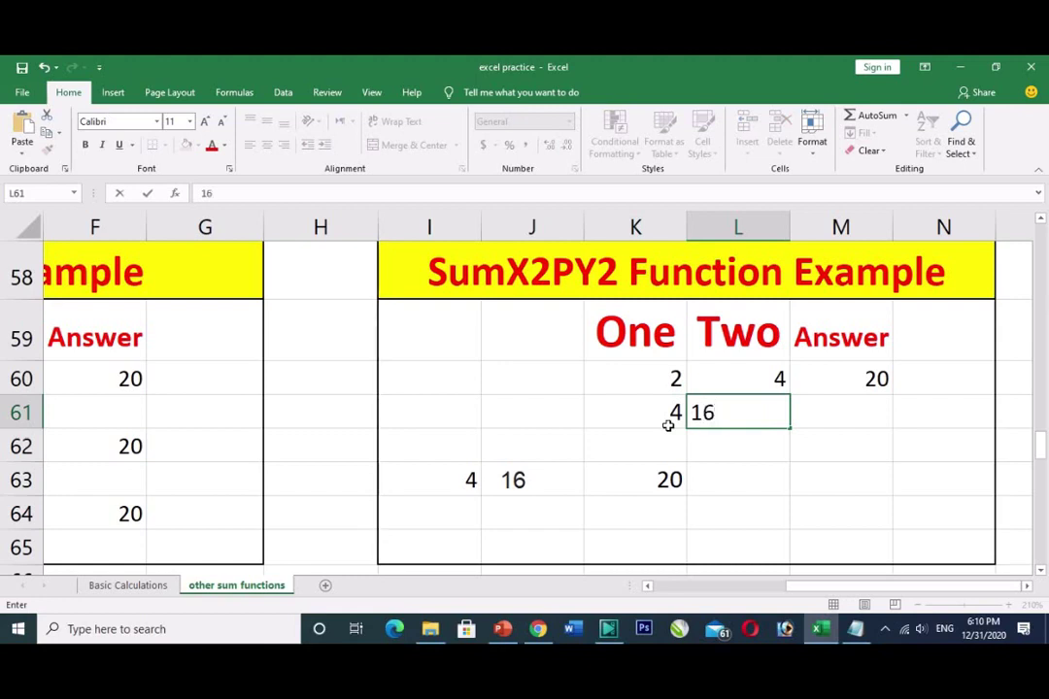
click(667, 479)
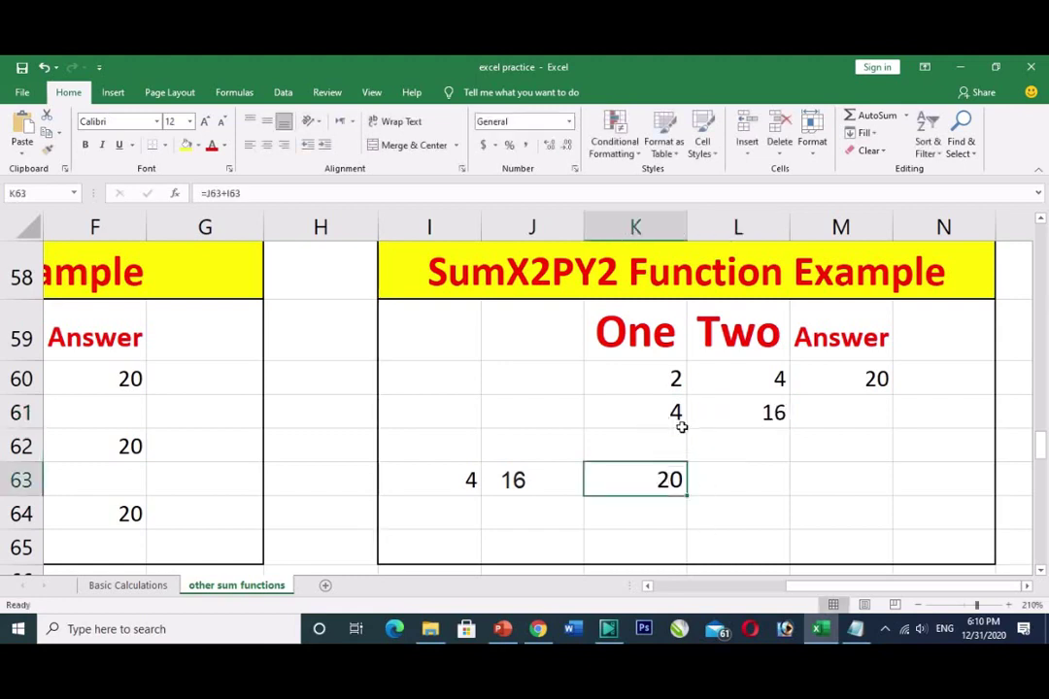
drag(682, 427, 756, 425)
key(Delete)
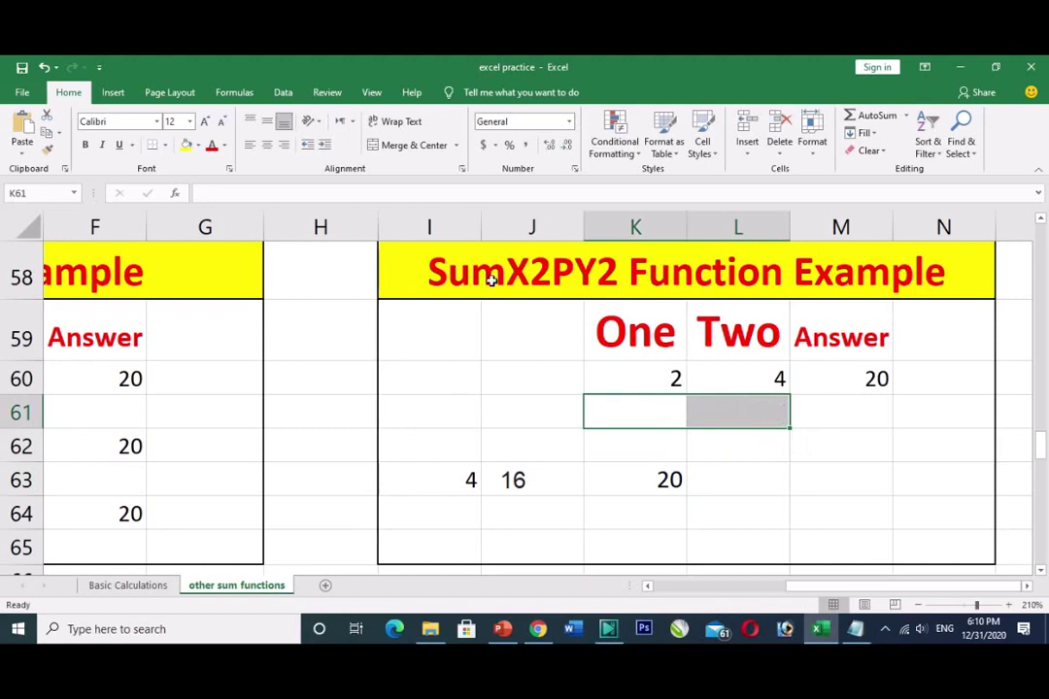
Enter the numbers 2 in K61 and 4 in L61 below the One and Two columns
click(664, 426)
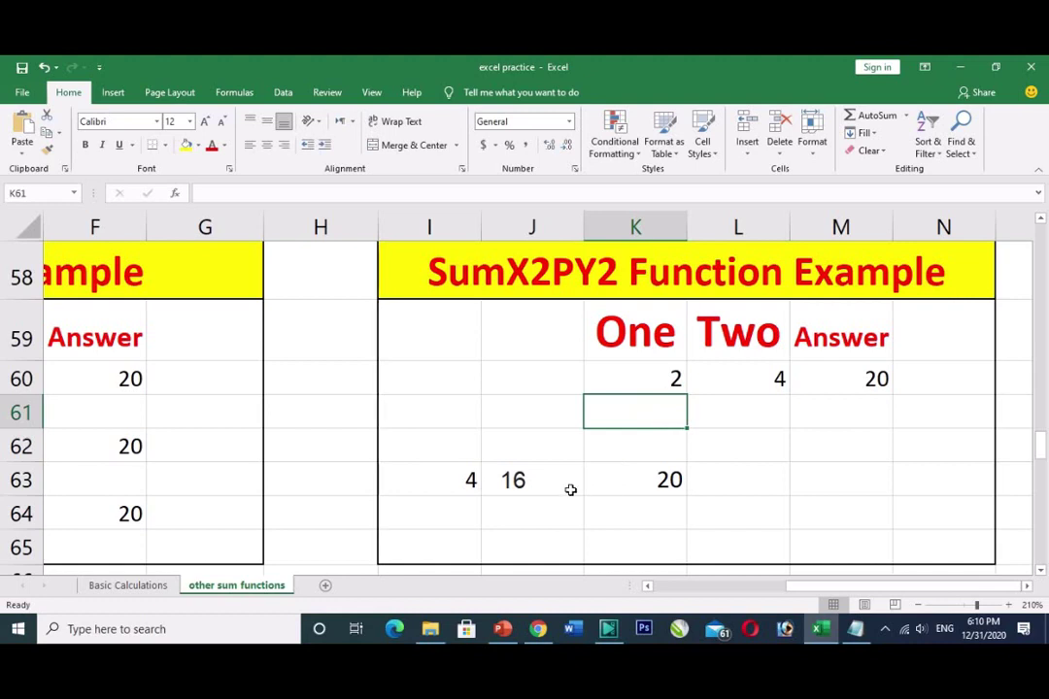
text(2)
key(Tab)
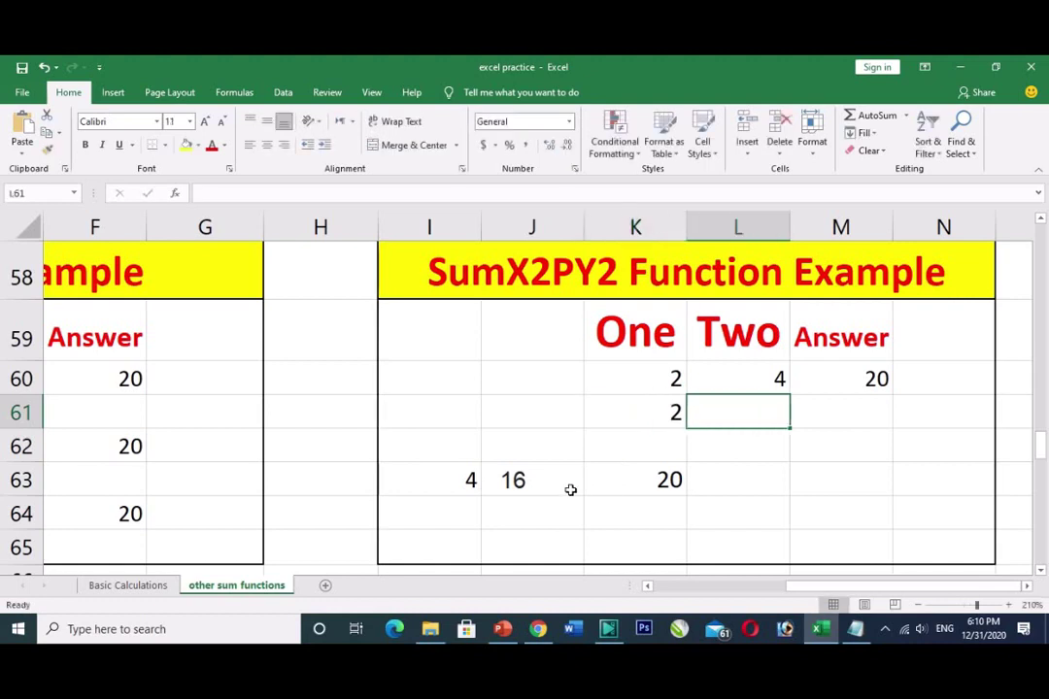
text(4)
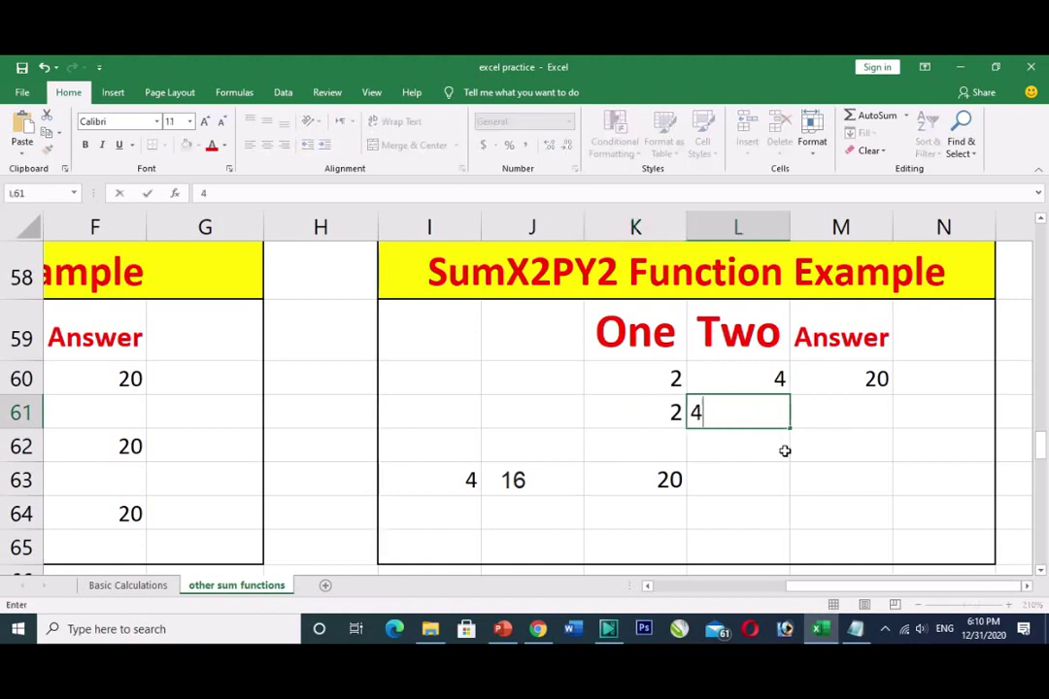
Calculate the sum of squares in M61 with the formula =SUMX2PY2(K61,L61)
click(842, 423)
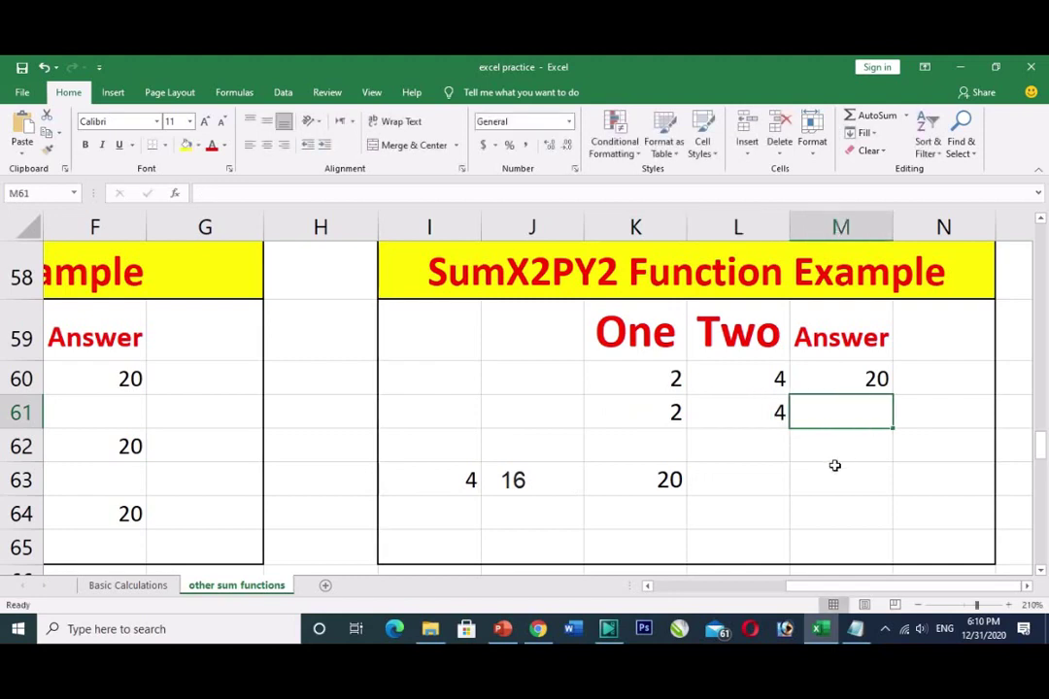
text(=)
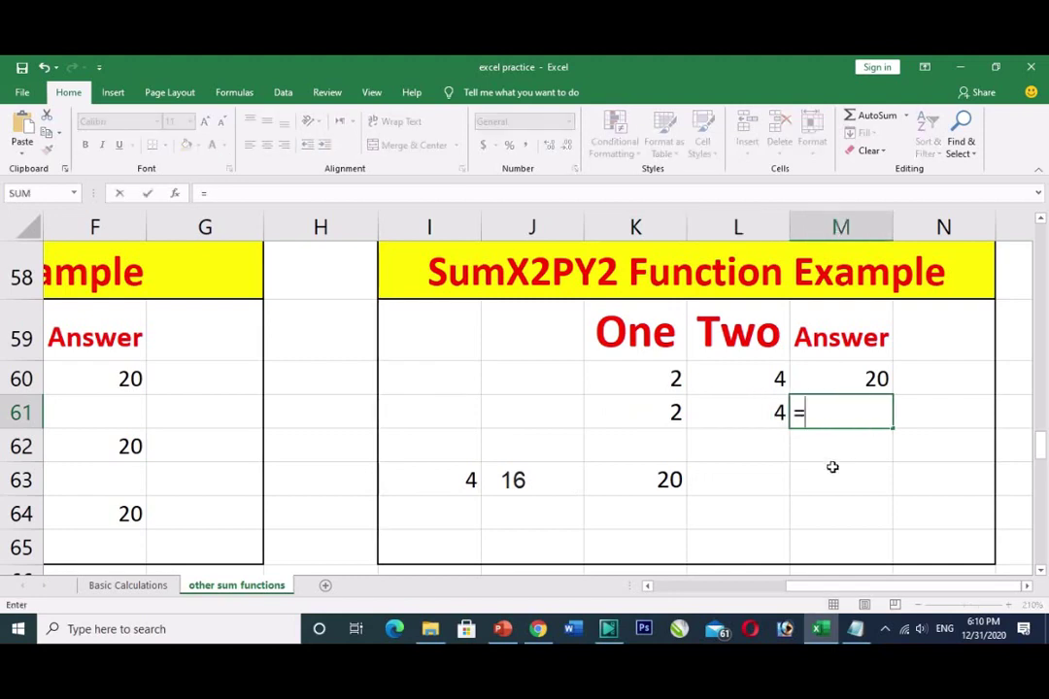
text(sum)
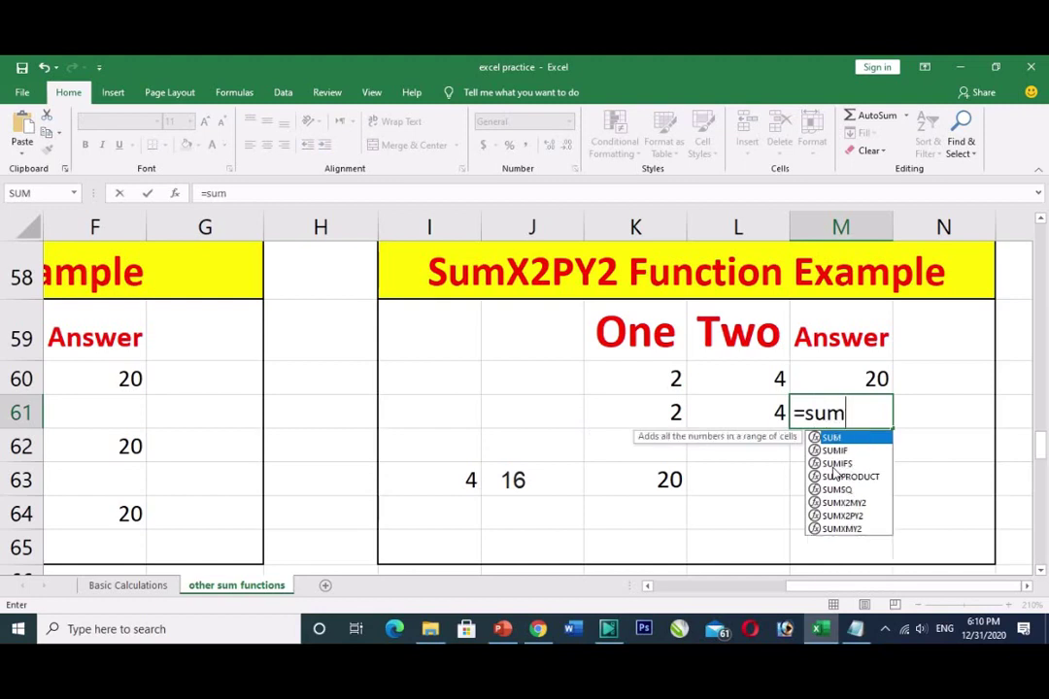
double_click(863, 516)
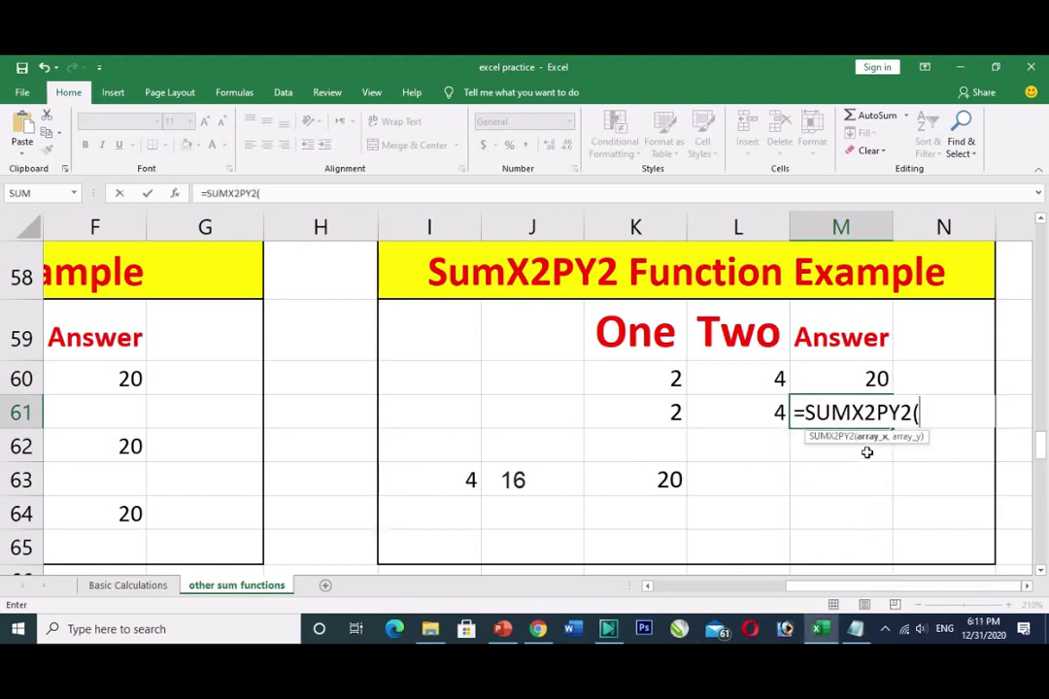
click(660, 416)
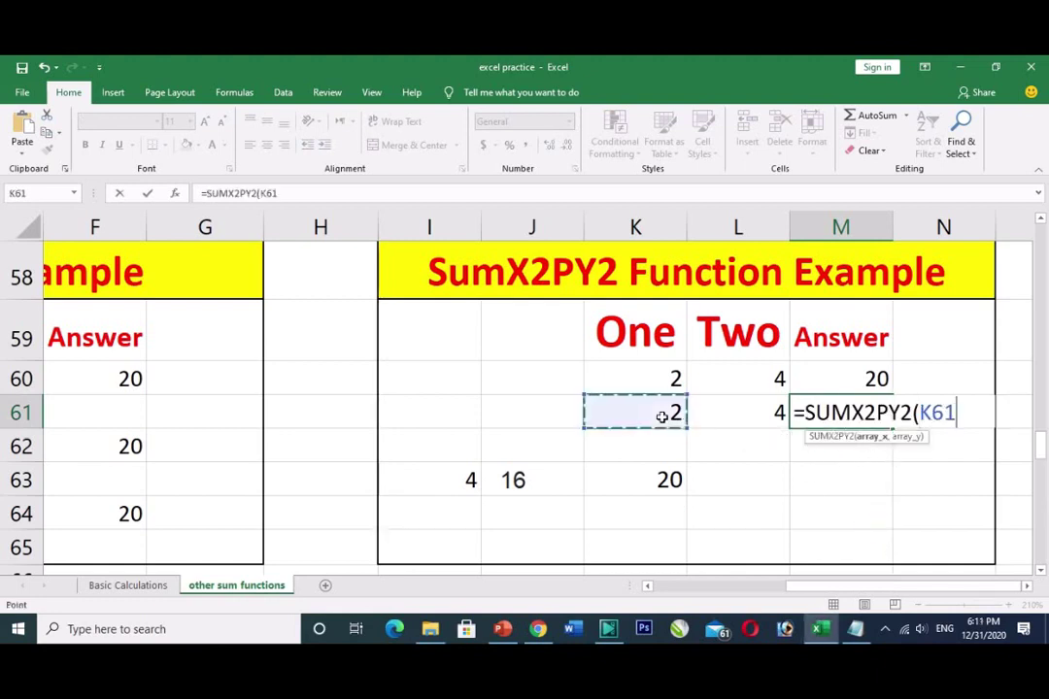
text(,)
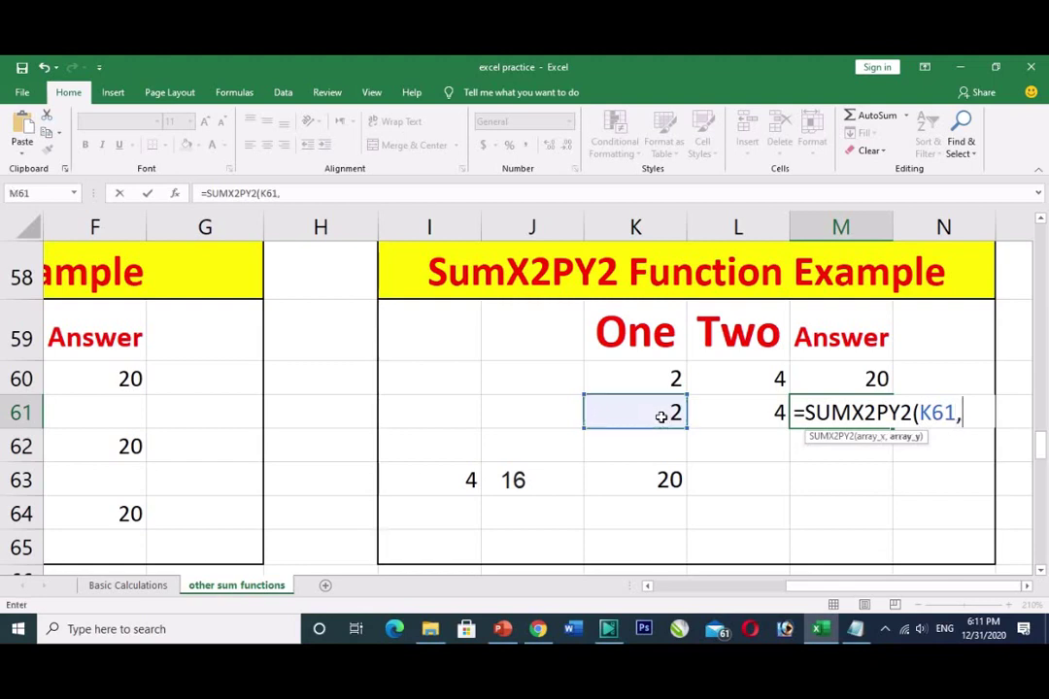
click(773, 412)
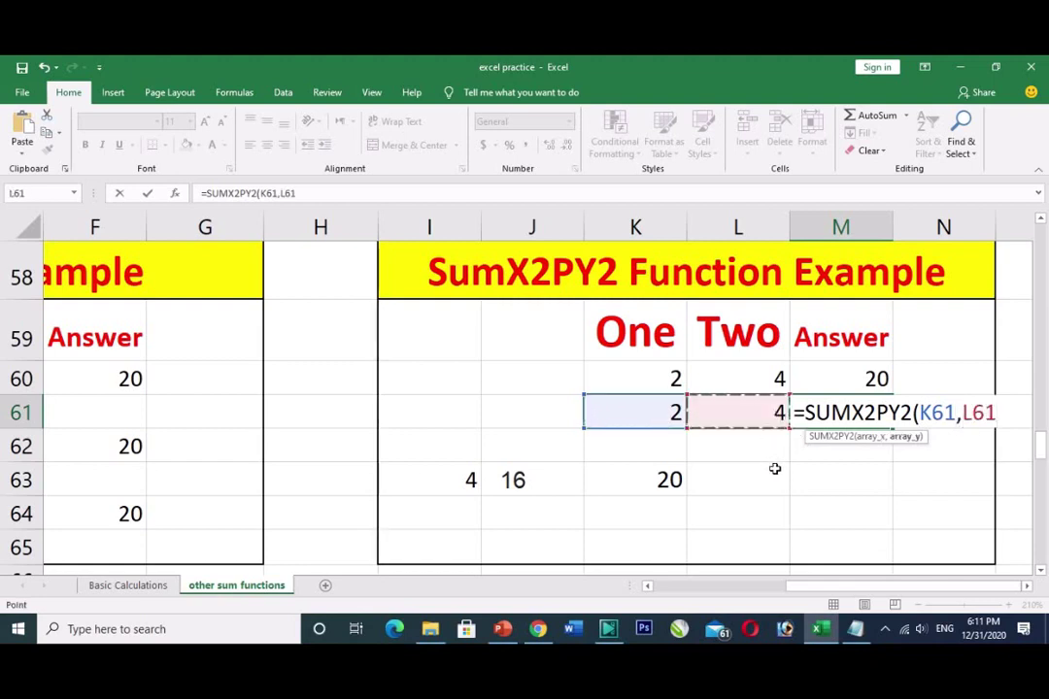
text())
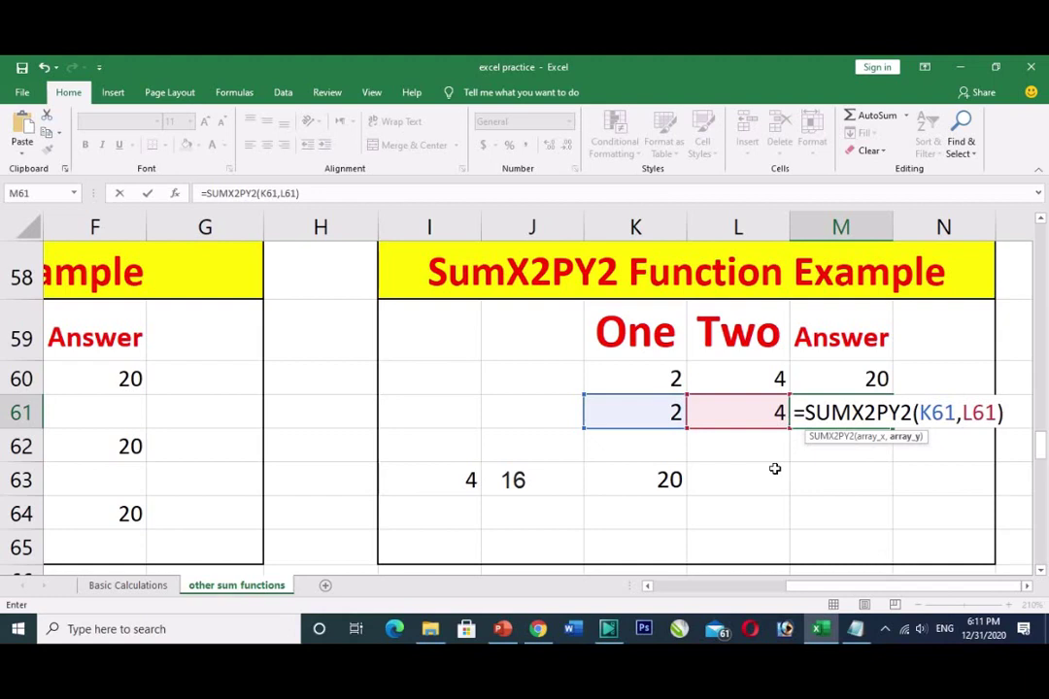
key(Return)
key(Up)
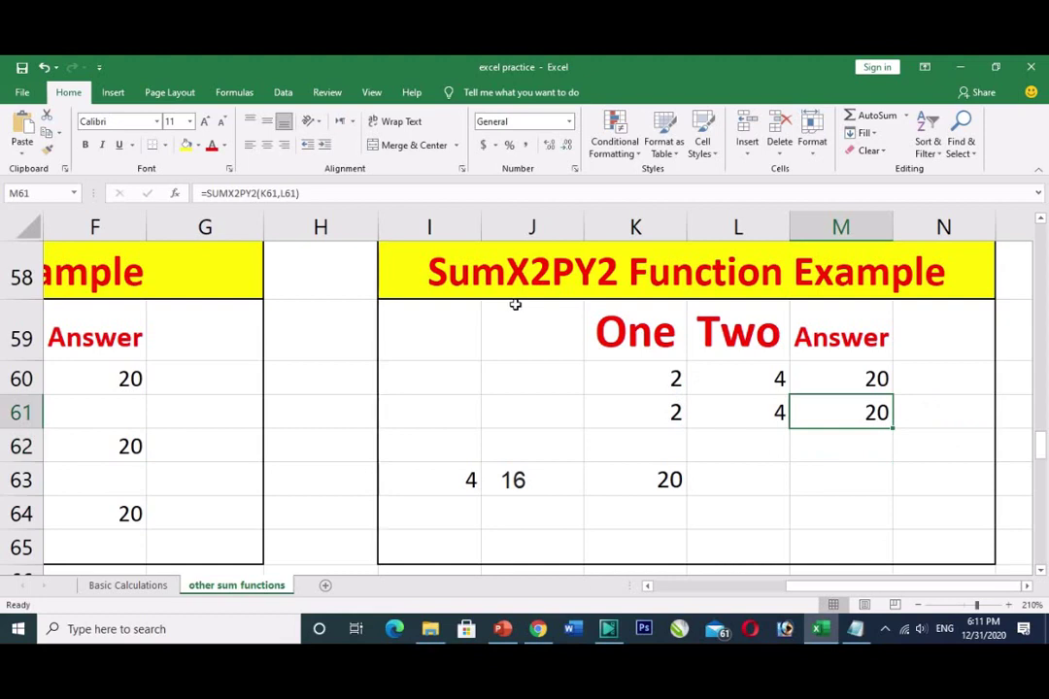
Clear the practice numbers and formula from K61:M61
drag(658, 410, 838, 429)
key(Delete)
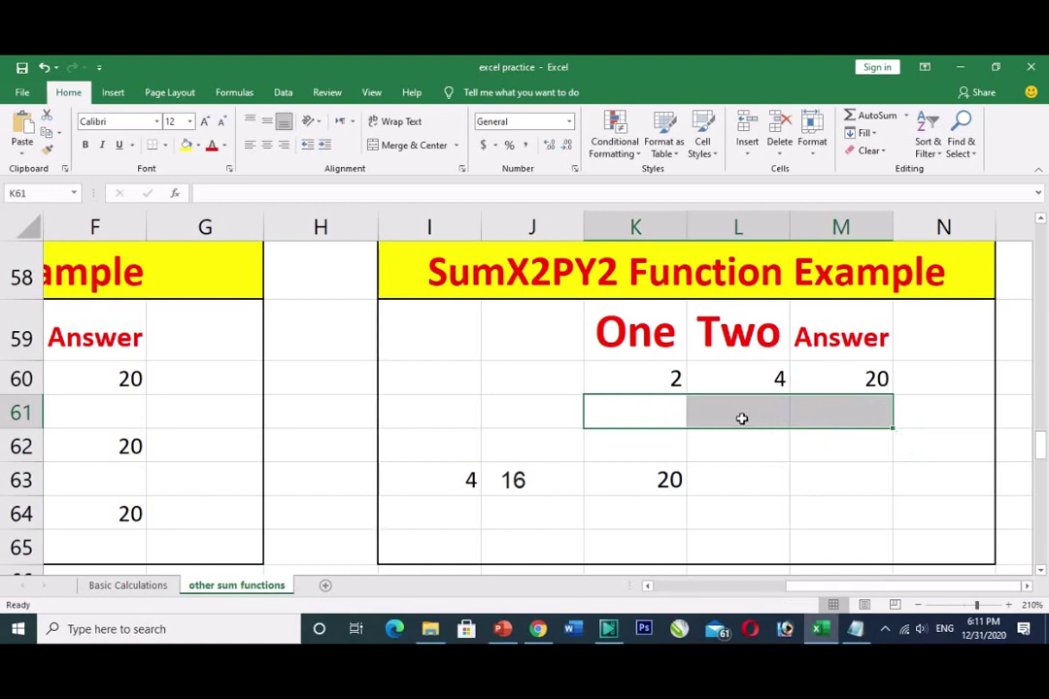
click(733, 416)
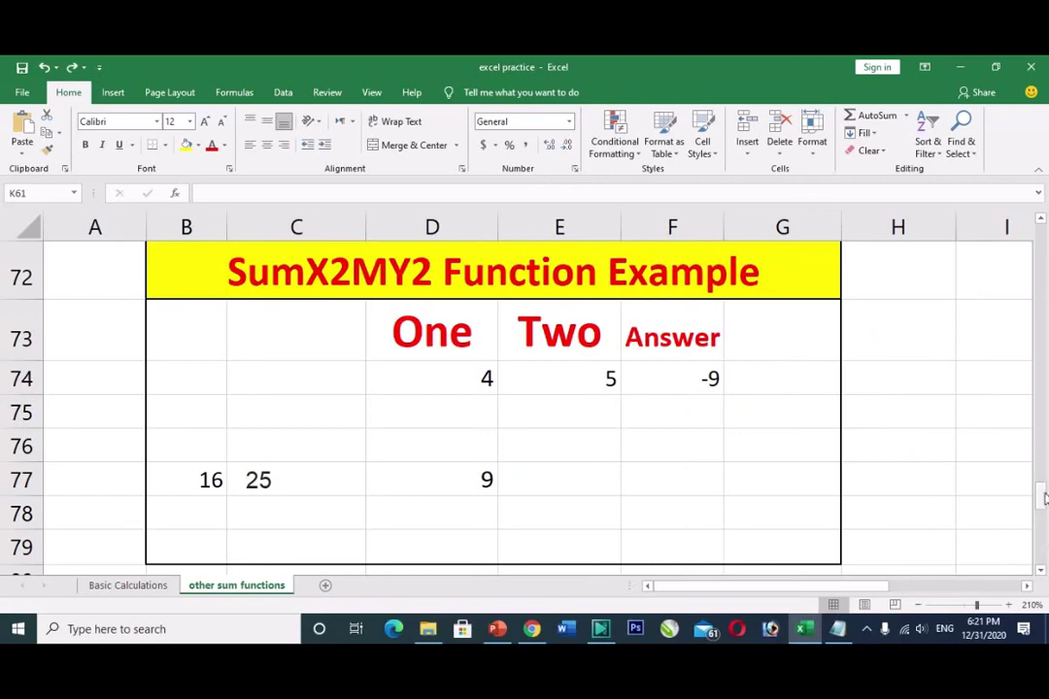
Examine the SumX2MY2 Function Example: the manual working in row 77 and the numbers and answer formula in row 74
mouse_move(1044, 498)
mouse_down()
mouse_move(1044, 520)
mouse_move(1044, 496)
mouse_up()
click(211, 483)
click(281, 480)
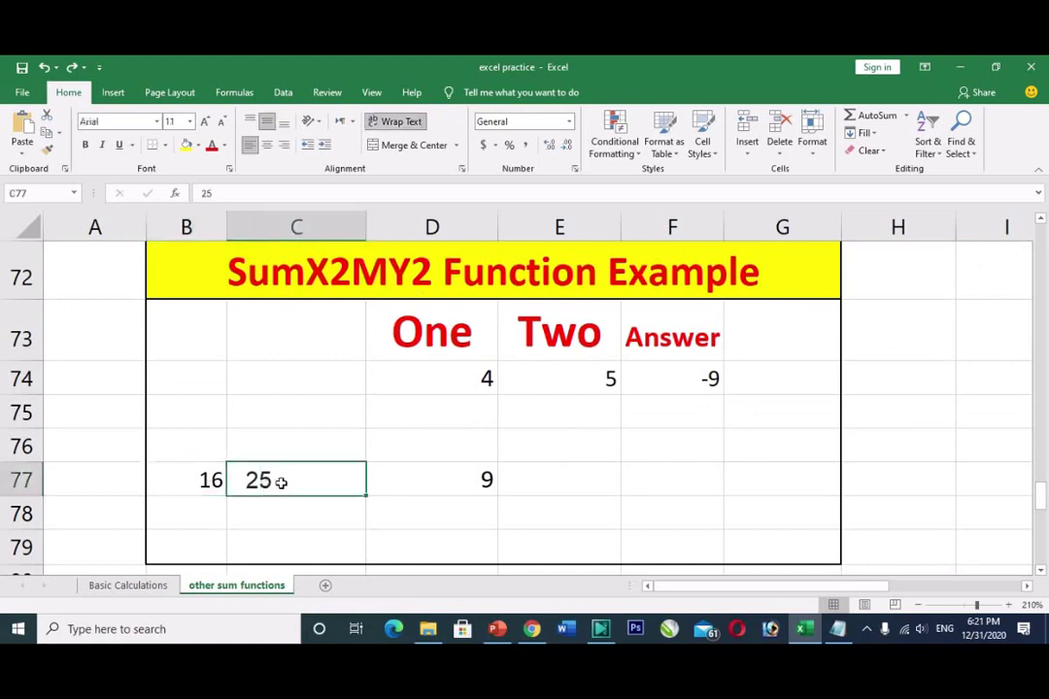
click(468, 481)
click(199, 486)
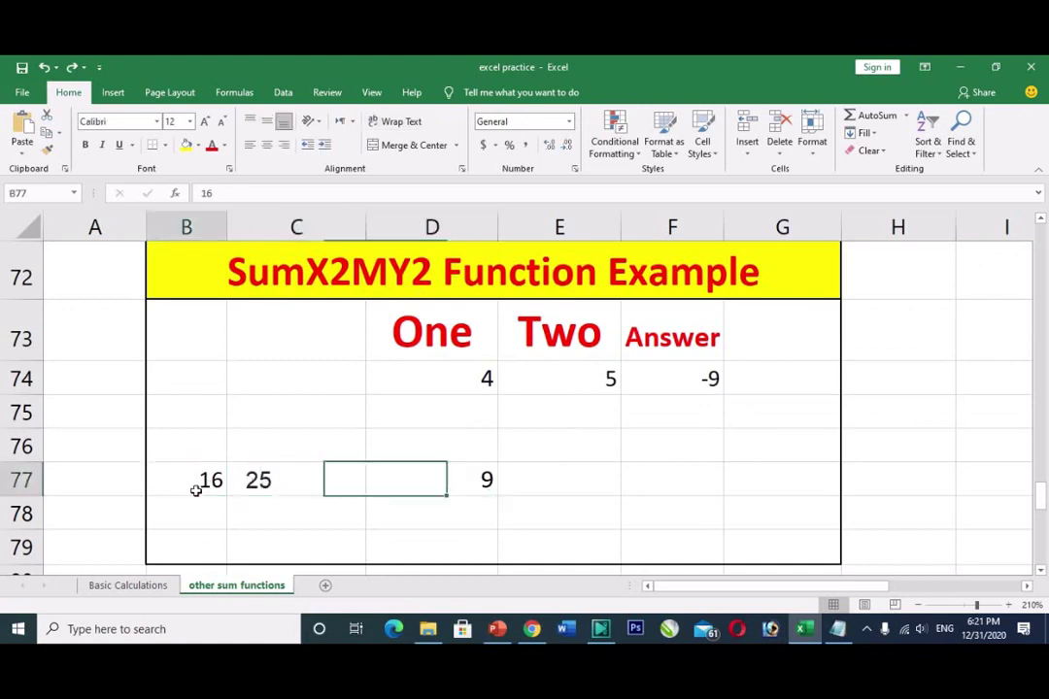
click(285, 480)
click(462, 486)
click(472, 387)
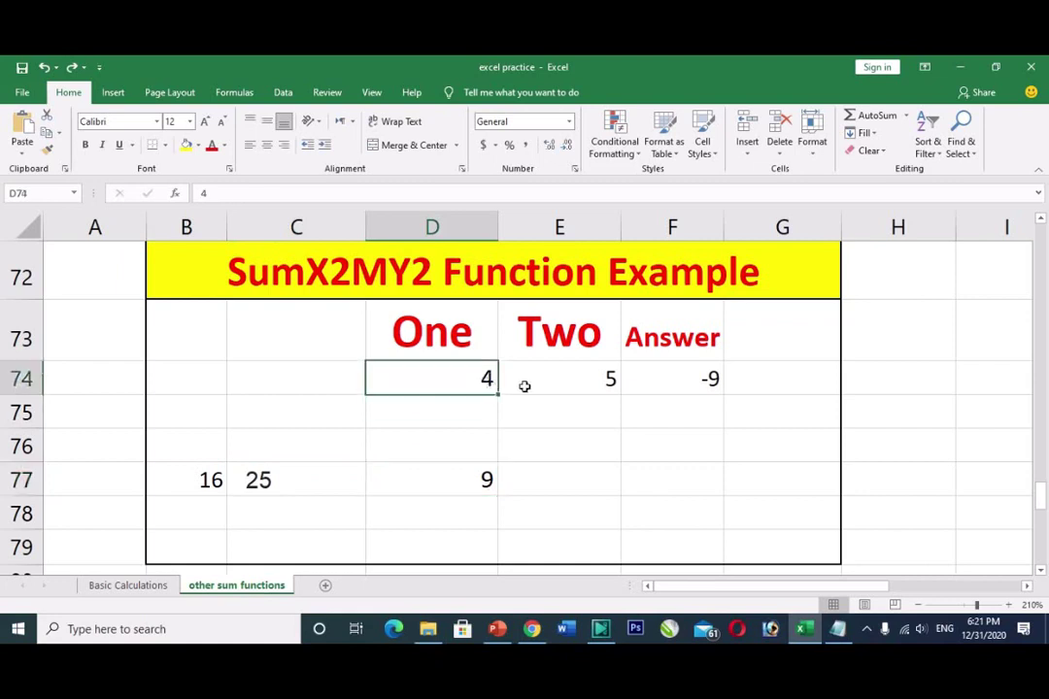
click(530, 386)
click(645, 381)
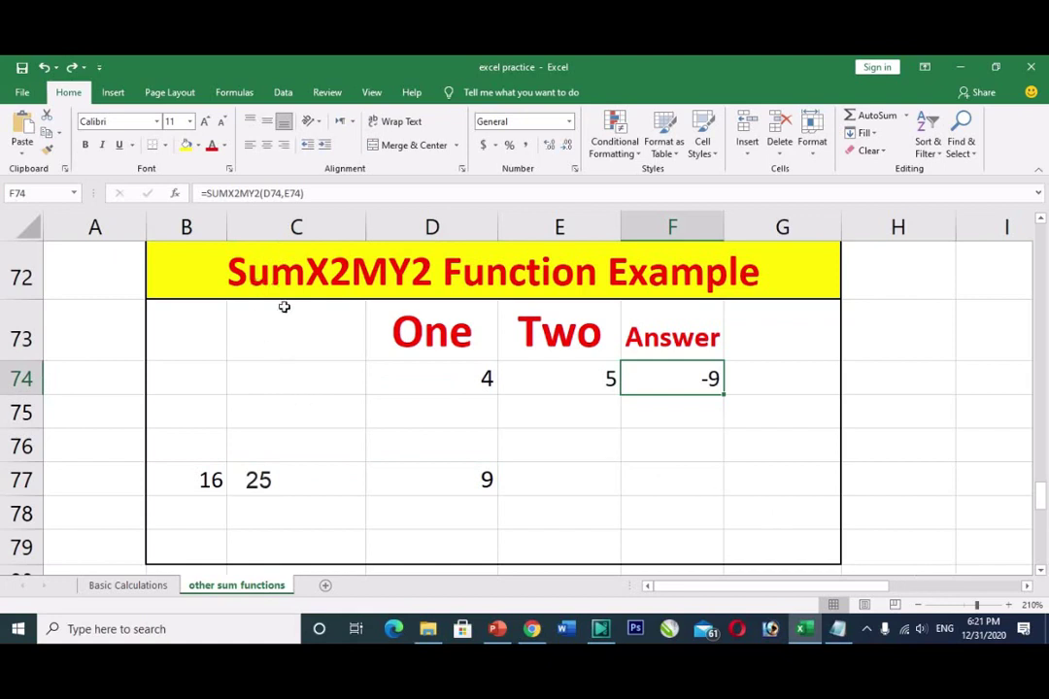
click(482, 418)
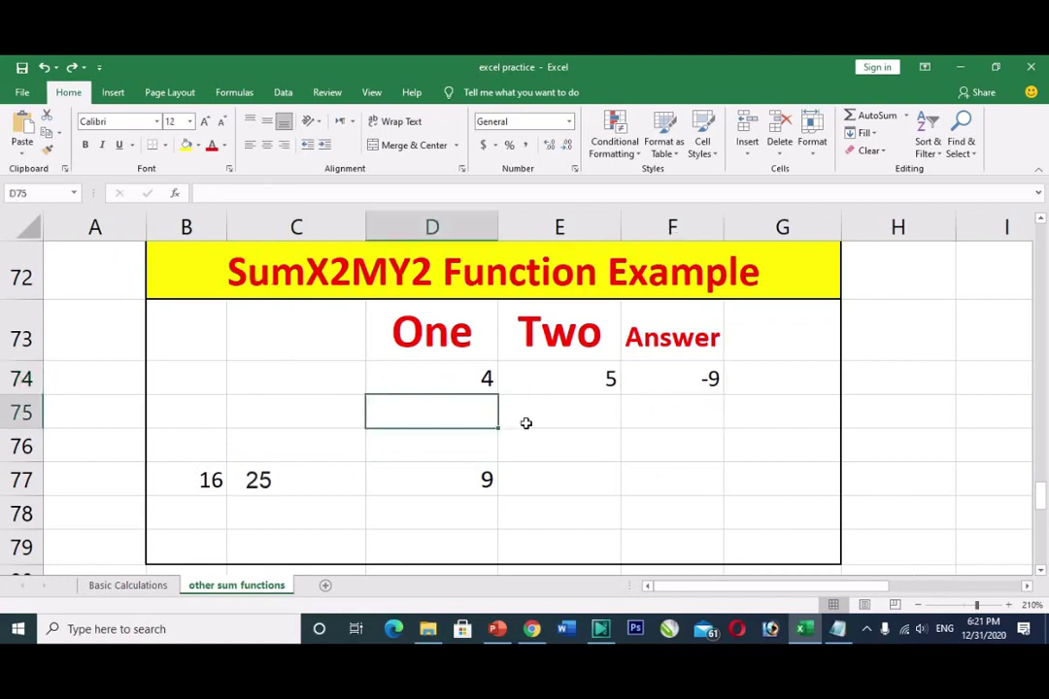
click(525, 423)
click(650, 420)
click(492, 431)
click(476, 381)
click(576, 380)
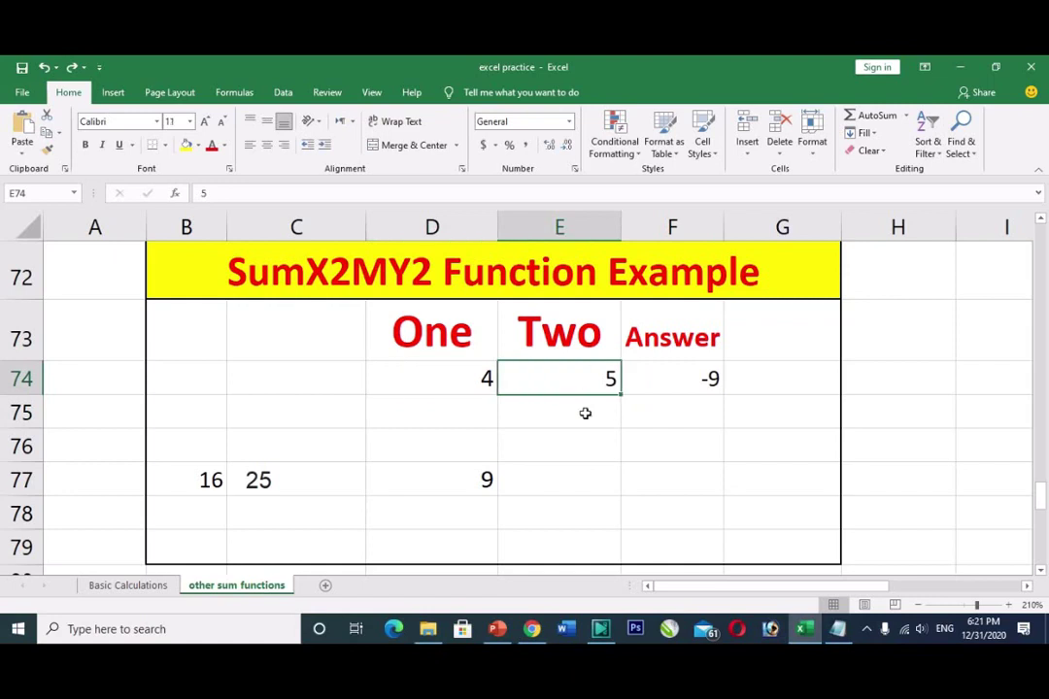
Enter the squares 16 in D75 and 25 in E75 below the One and Two numbers
click(461, 420)
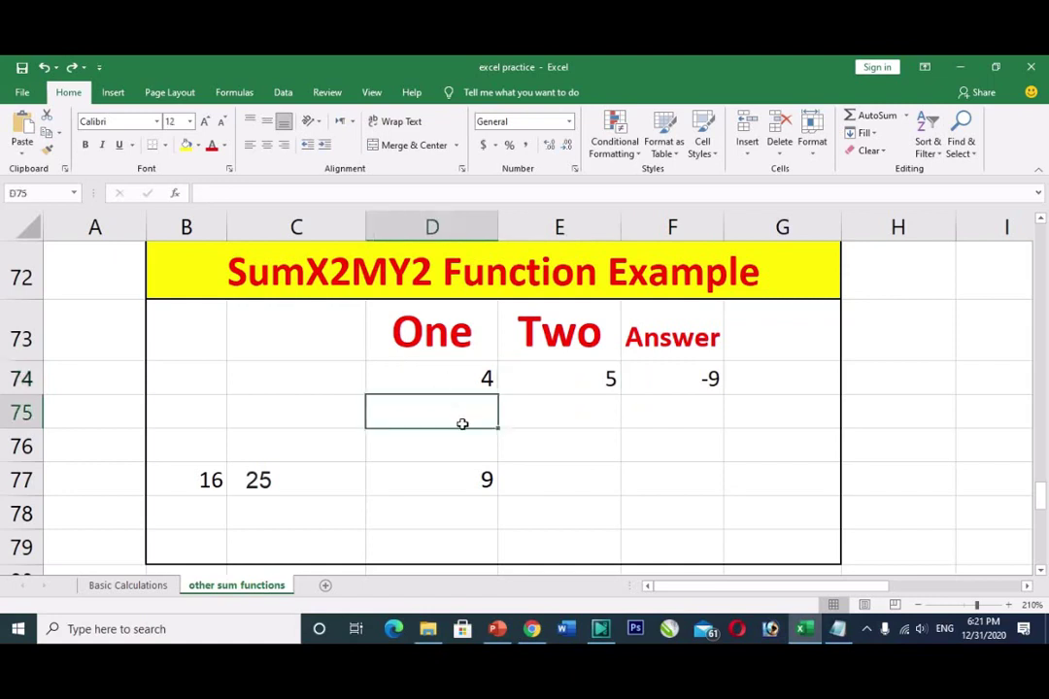
text(16)
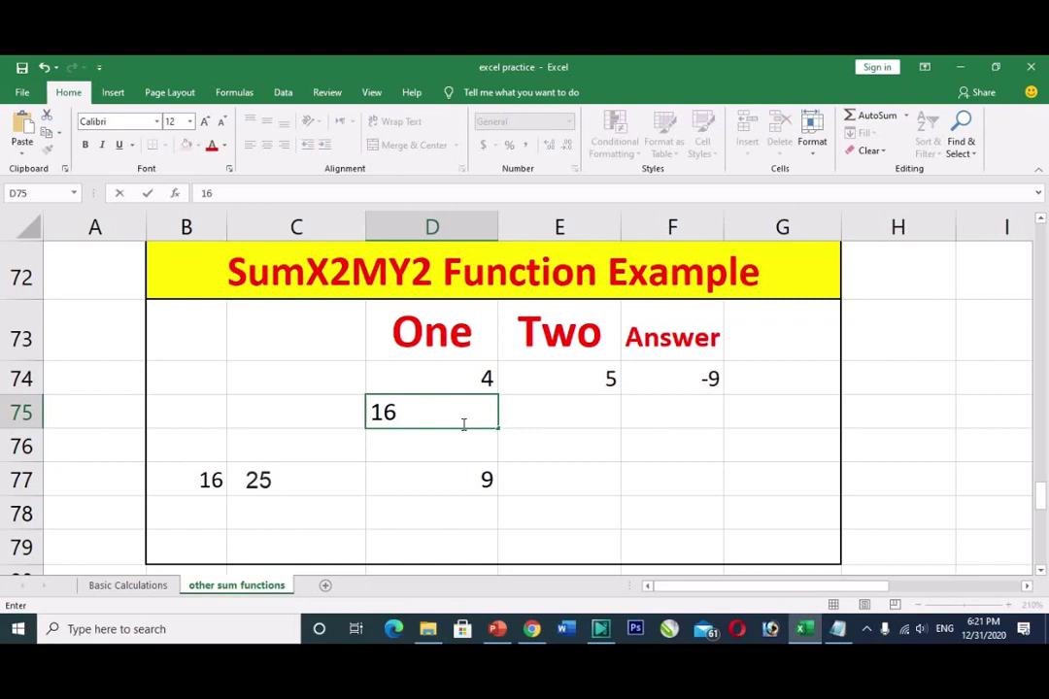
key(Tab)
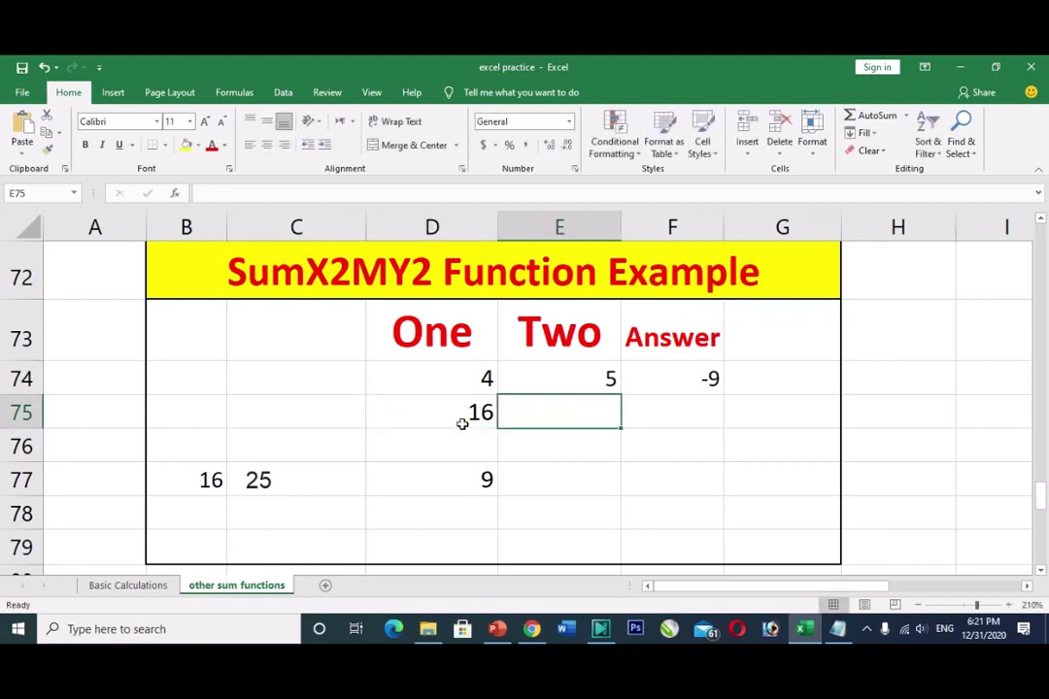
text(2)
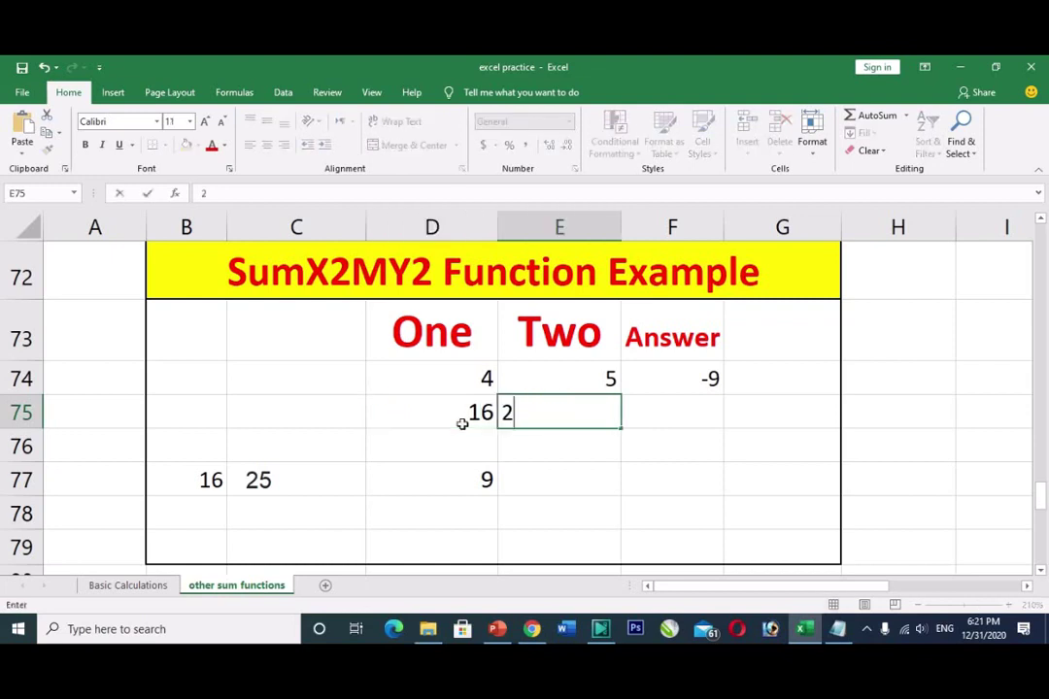
key(BackSpace)
text(25)
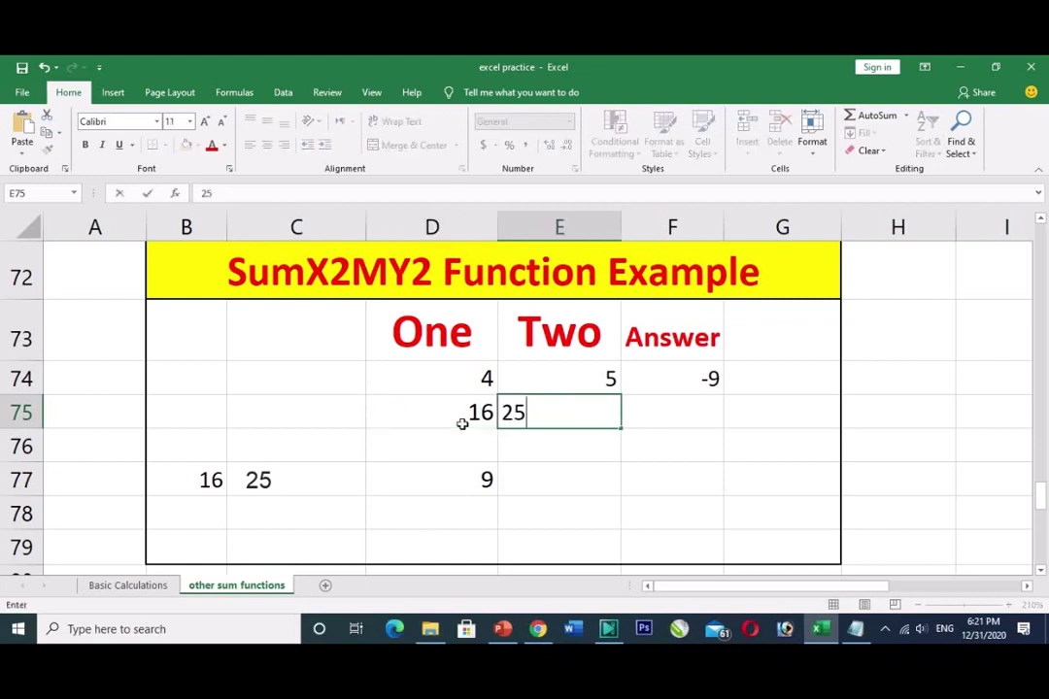
key(Tab)
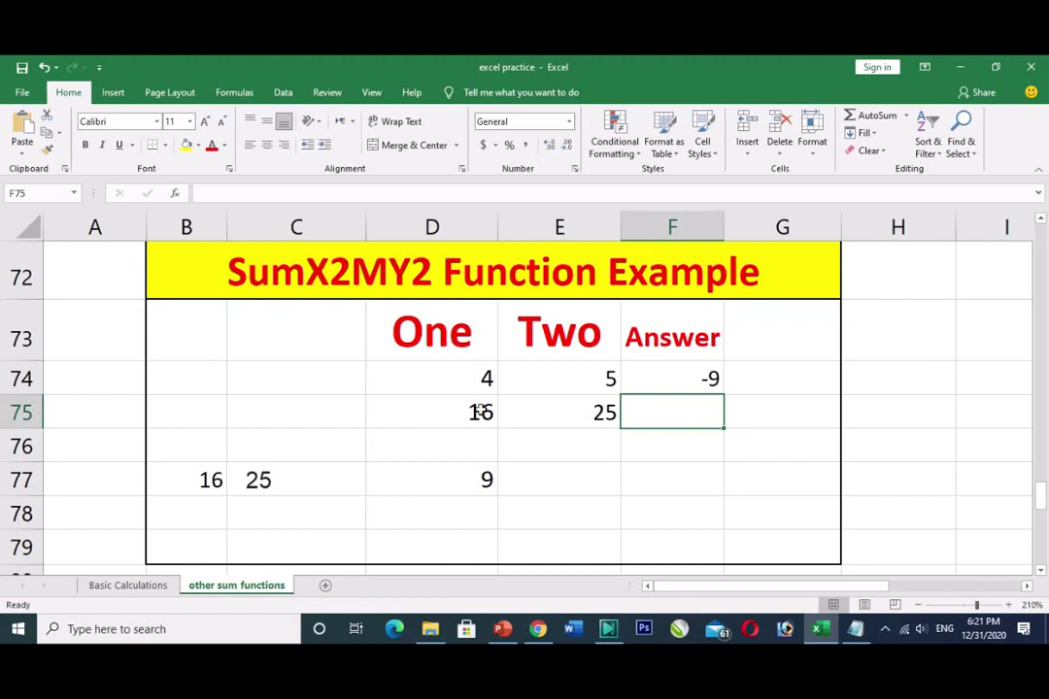
Clear the two squares from D75:E75
drag(476, 413, 562, 414)
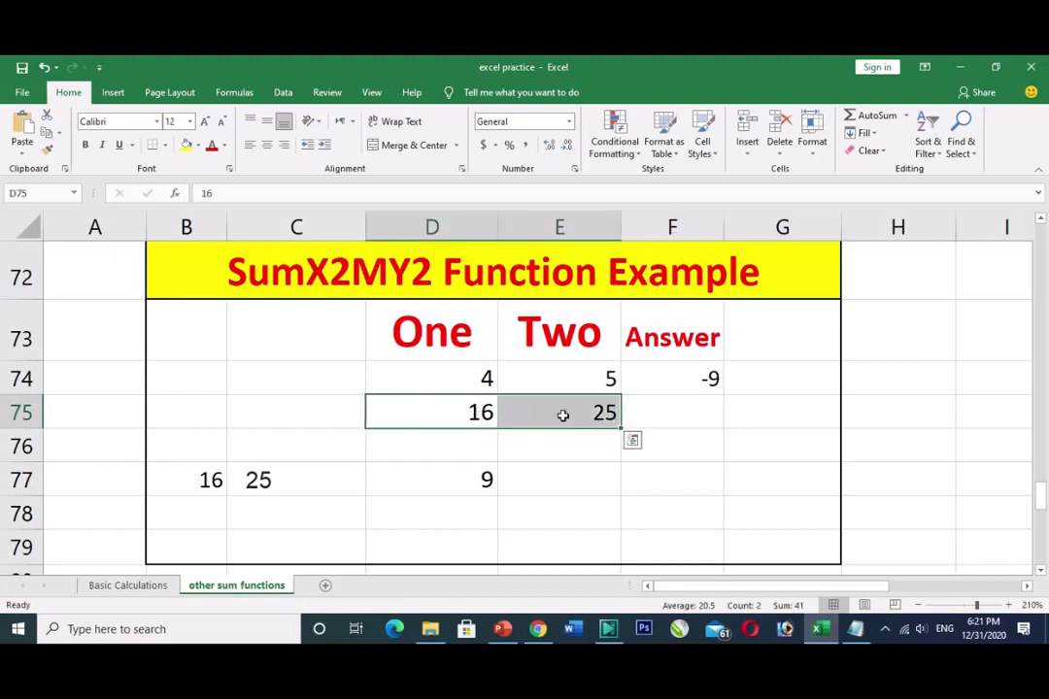
key(Delete)
Repeat the example numbers in row 75, with 4 in D75 and 5 in E75
click(479, 384)
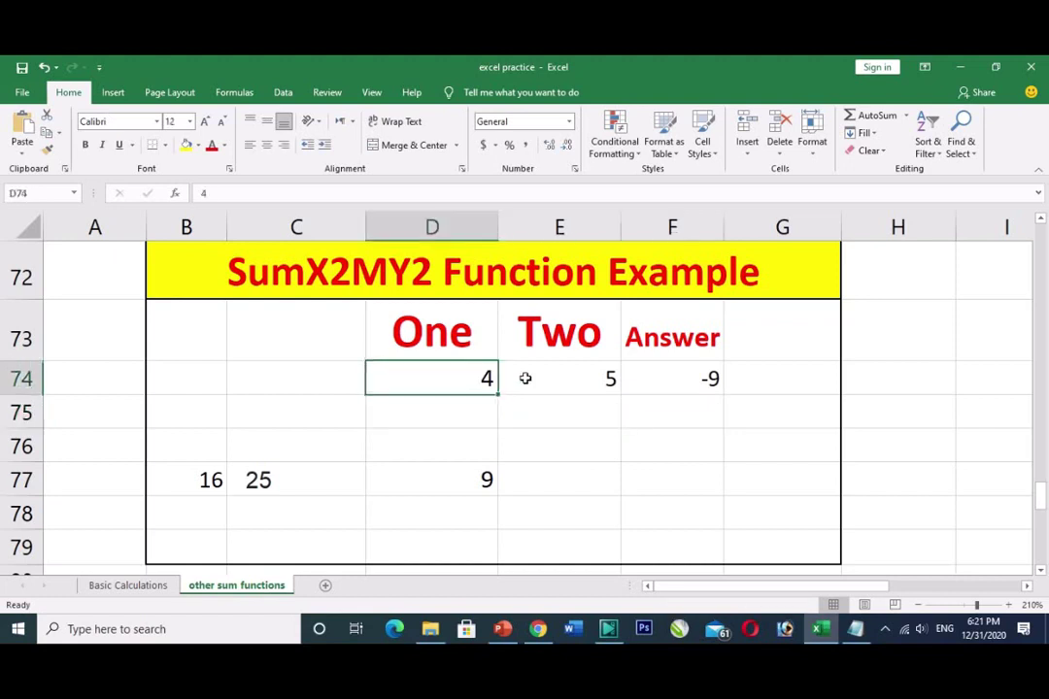
click(579, 381)
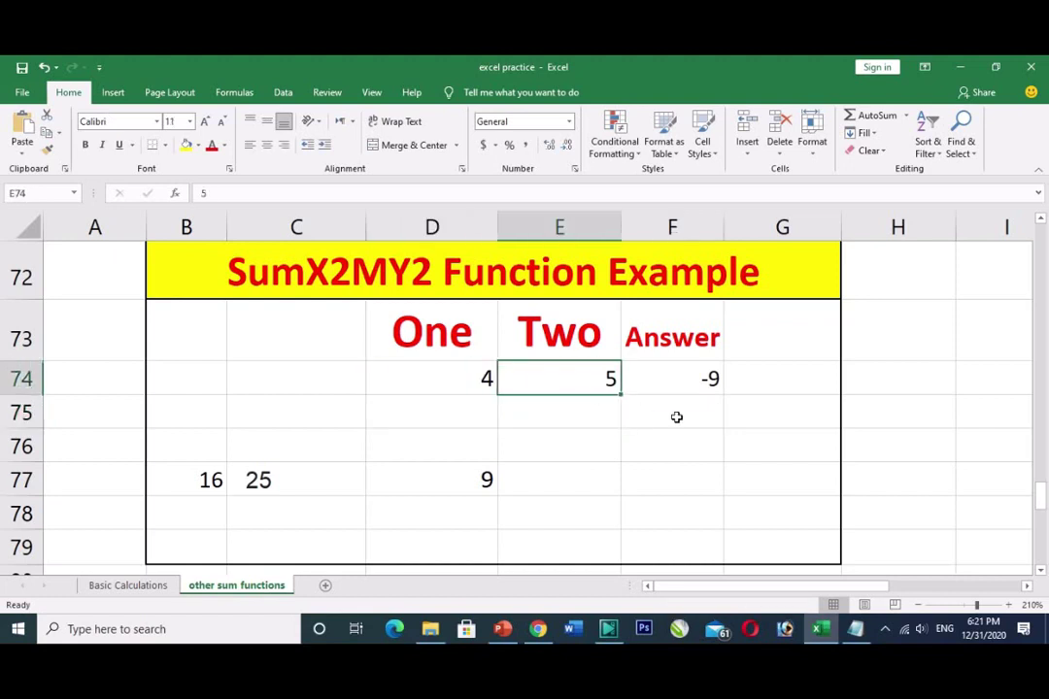
click(478, 411)
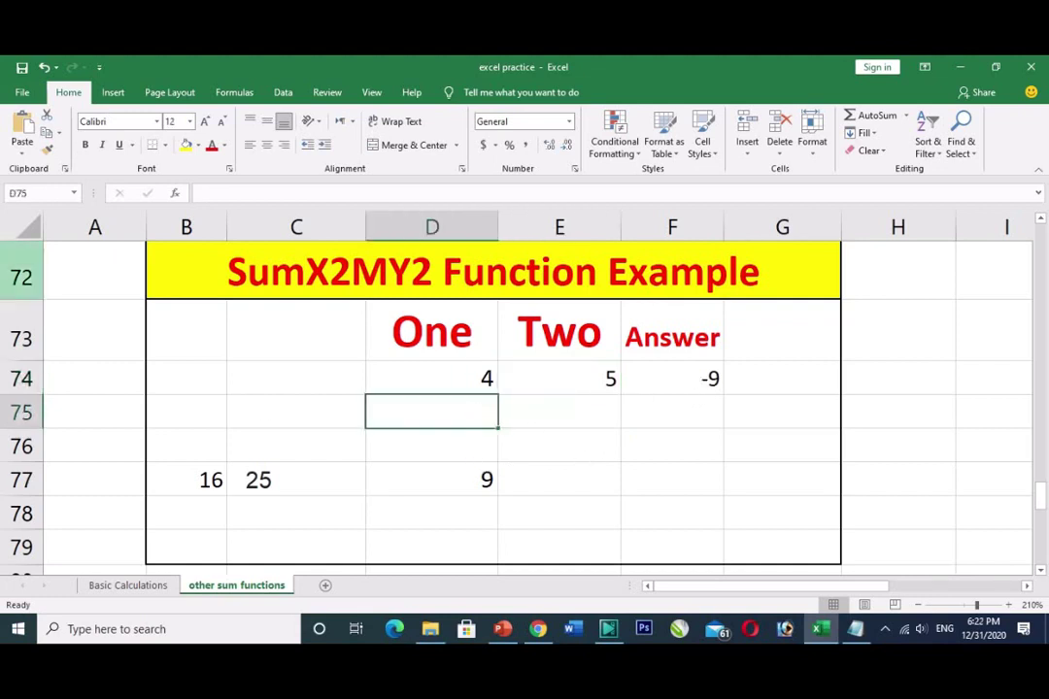
text(4)
key(Tab)
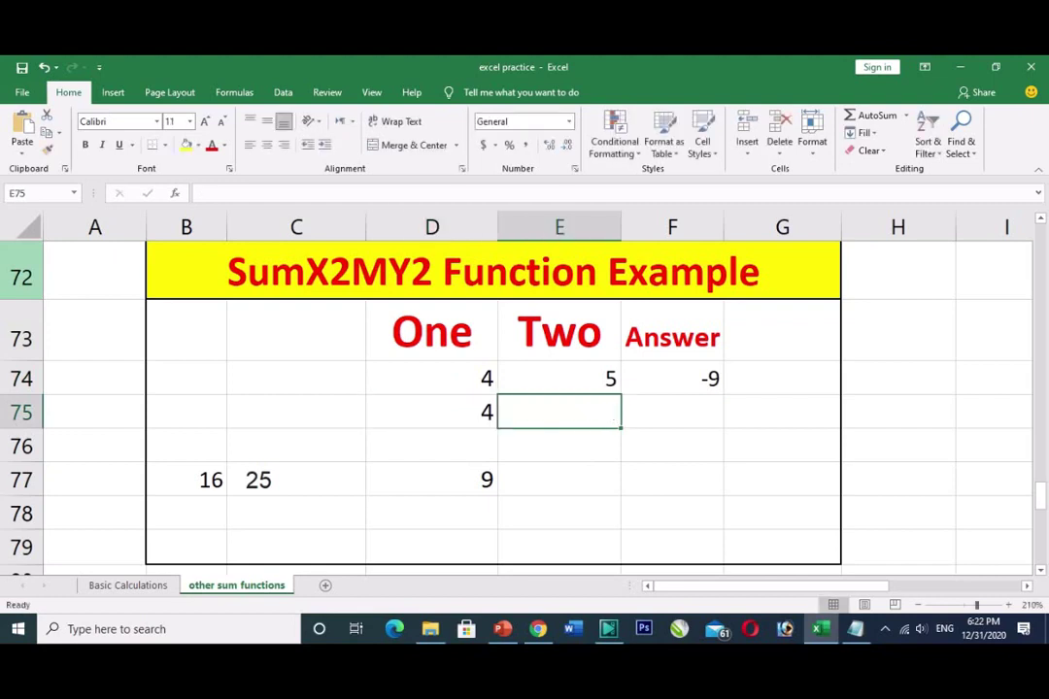
text(5)
key(Tab)
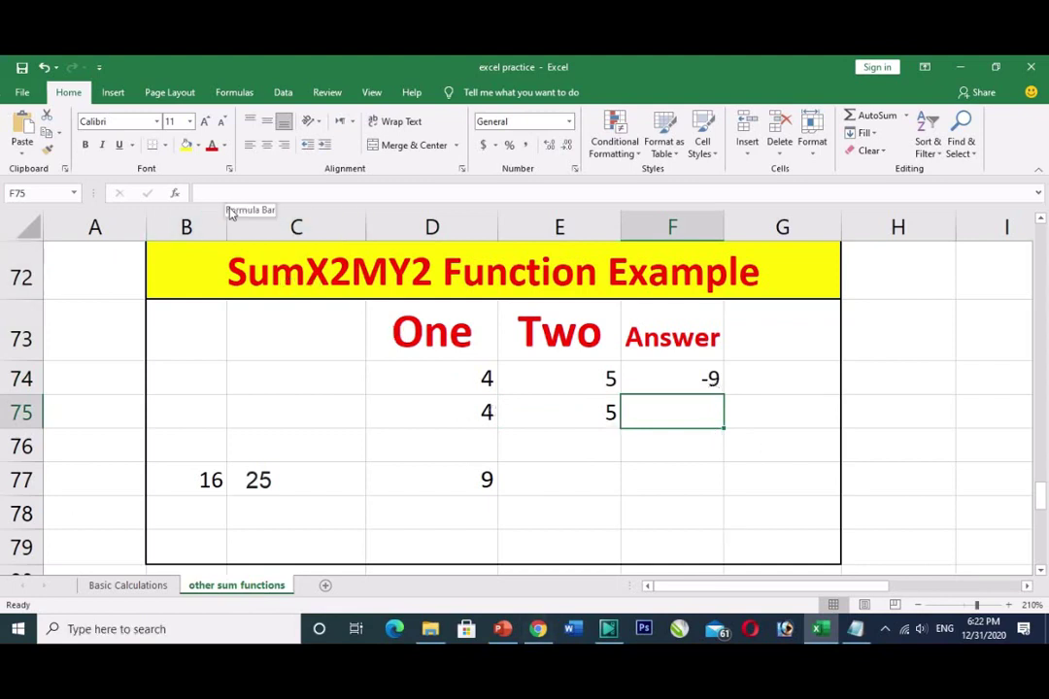
Calculate the difference of squares in F75 with the formula =SUMX2MY2(D75,E75)
text(=sum)
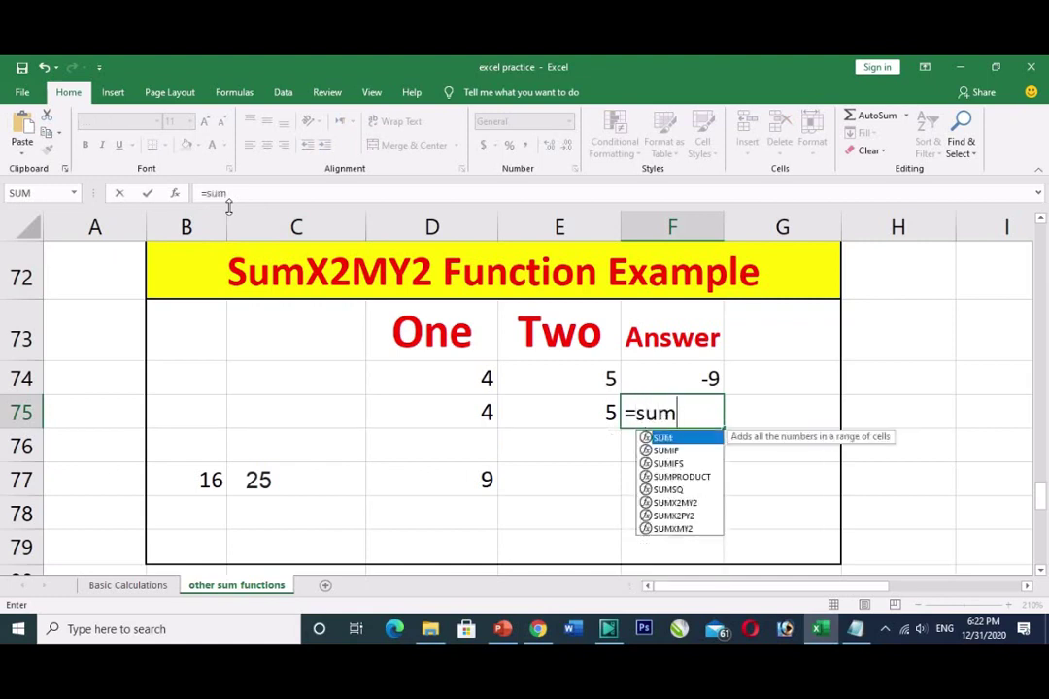
text(x)
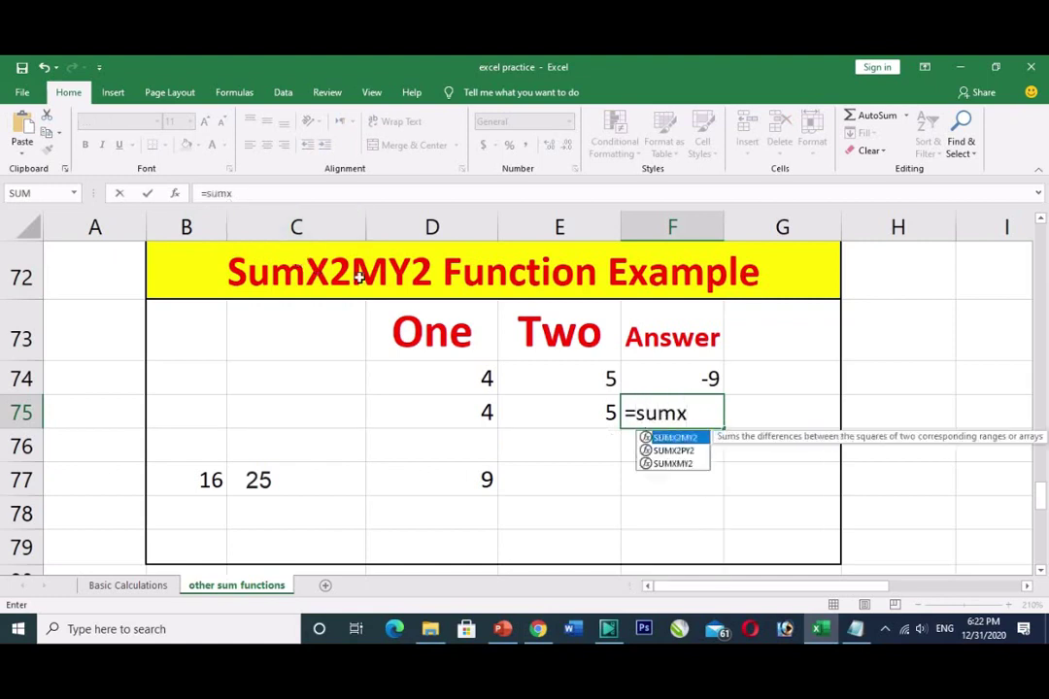
double_click(679, 440)
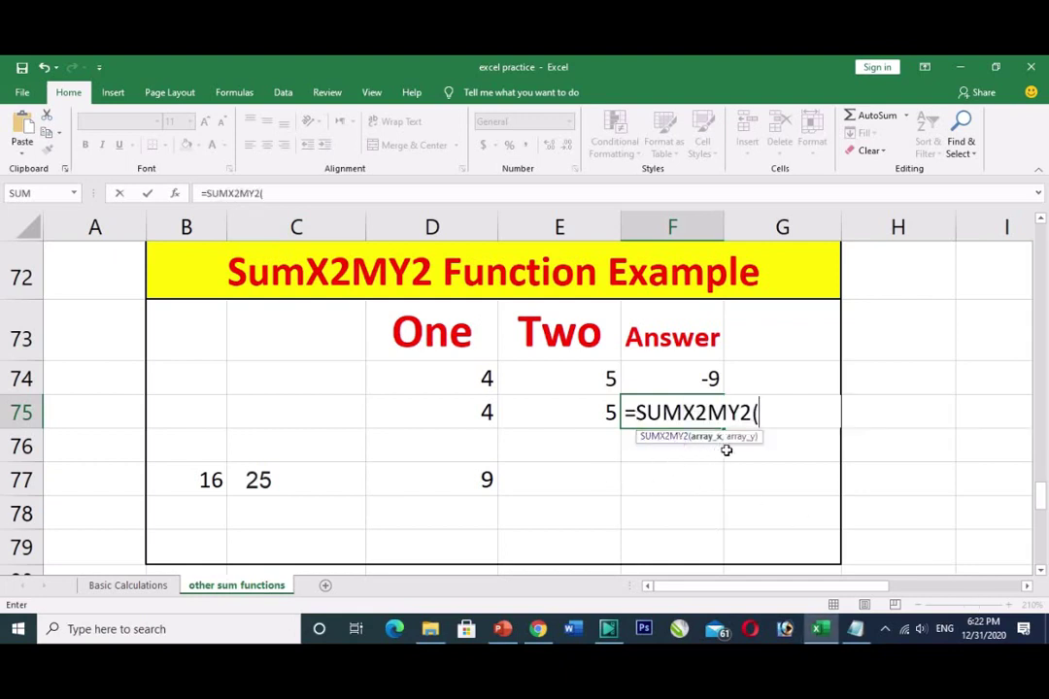
click(462, 414)
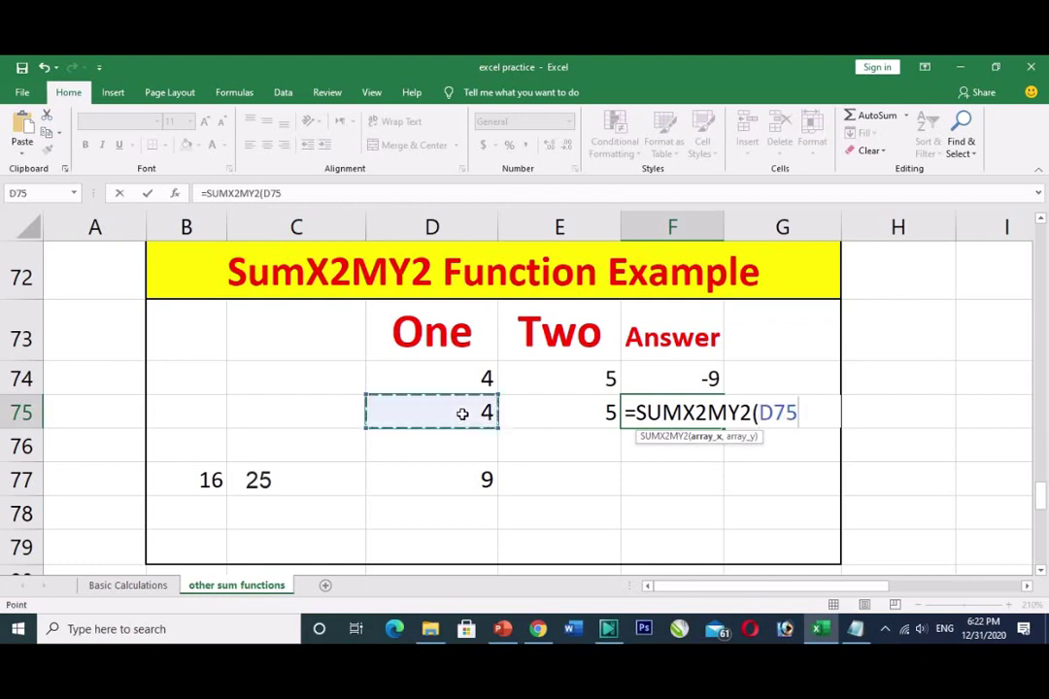
text(,)
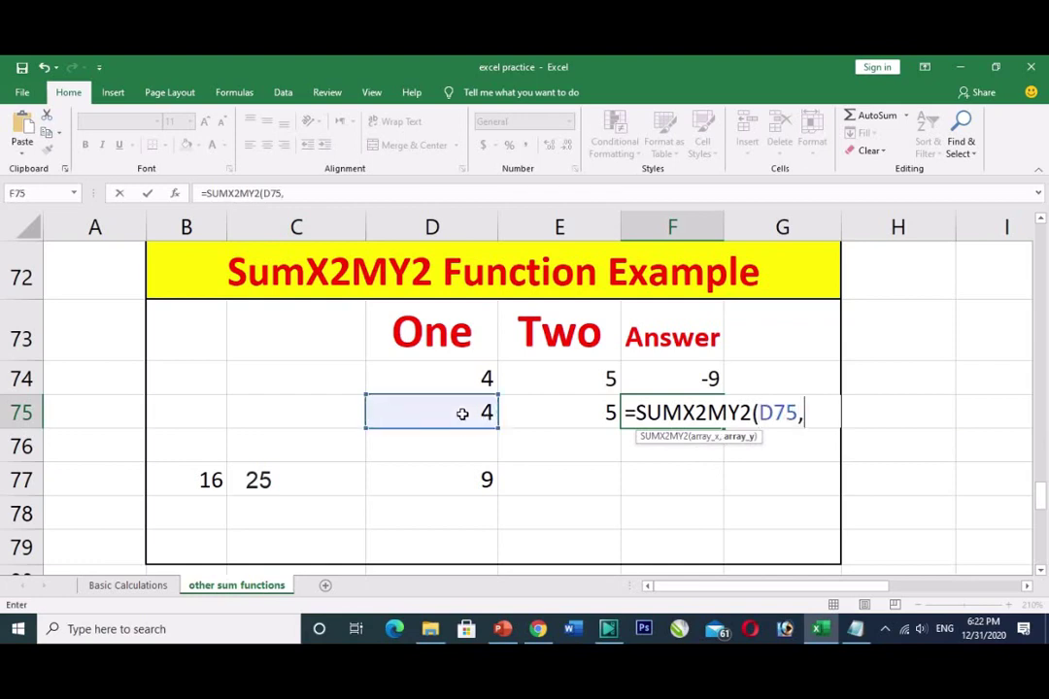
click(594, 413)
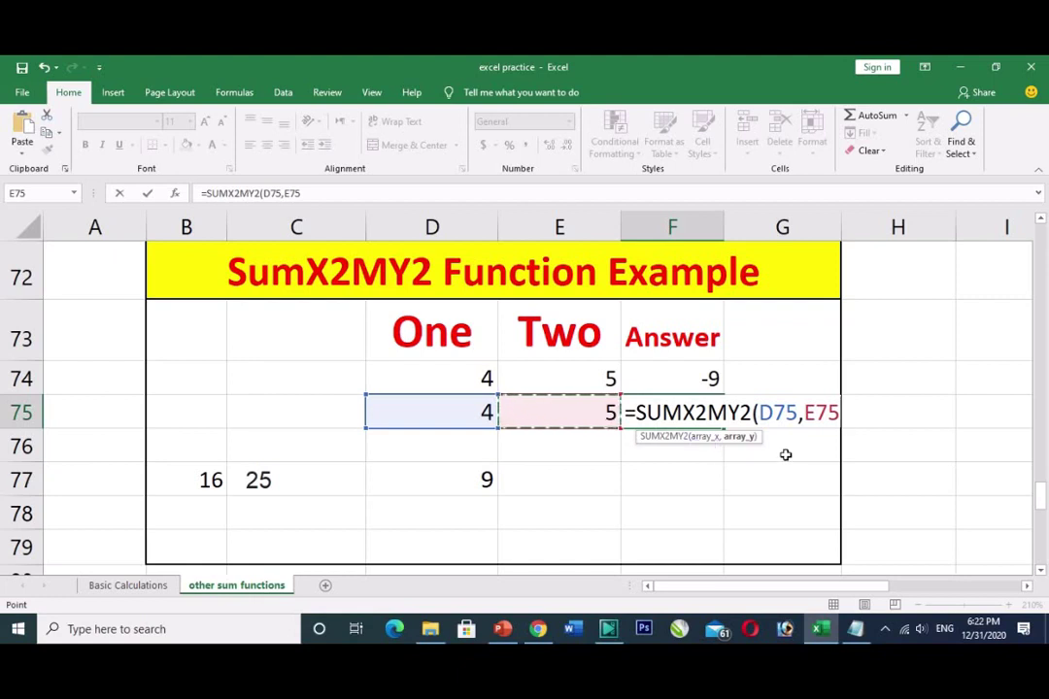
text())
key(Return)
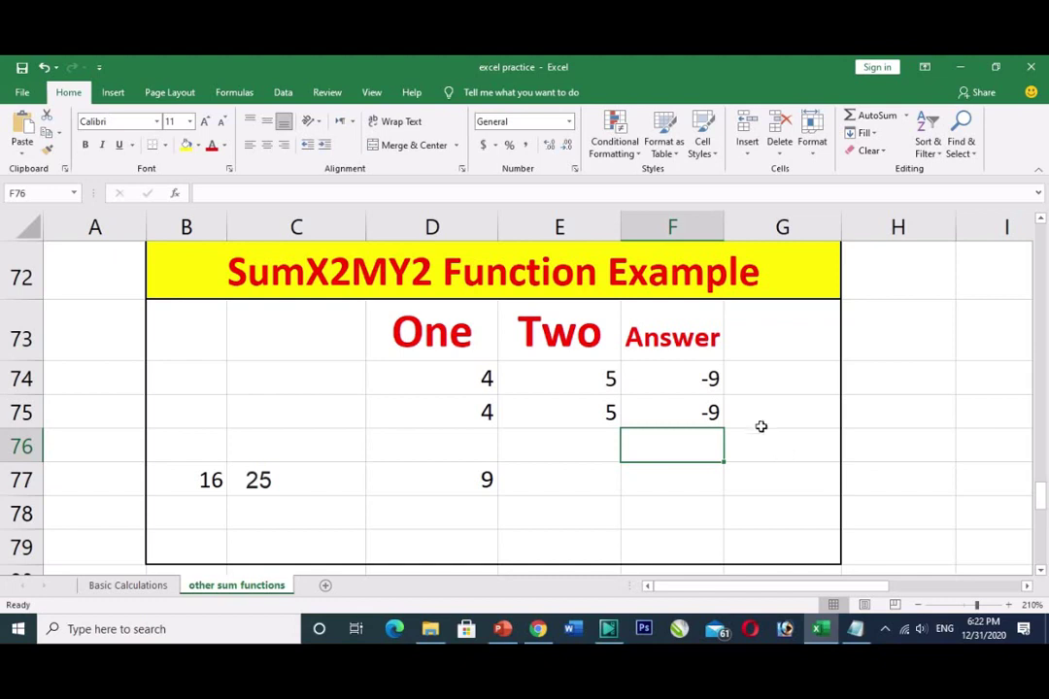
Clear the practice numbers and formula from D75:F75
drag(456, 413, 689, 417)
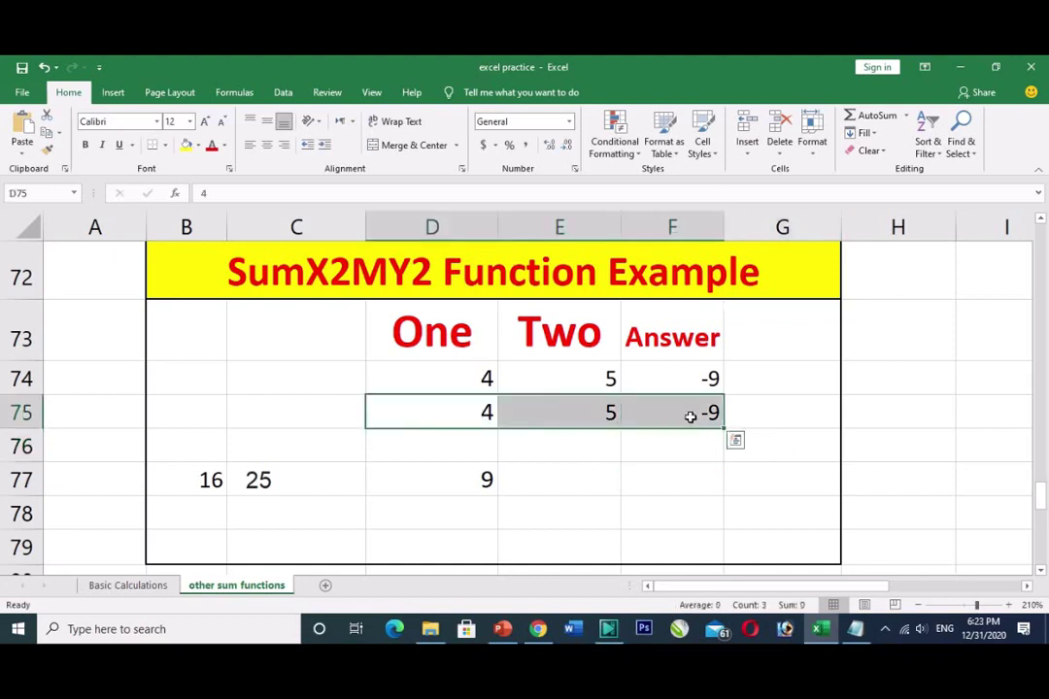
key(Delete)
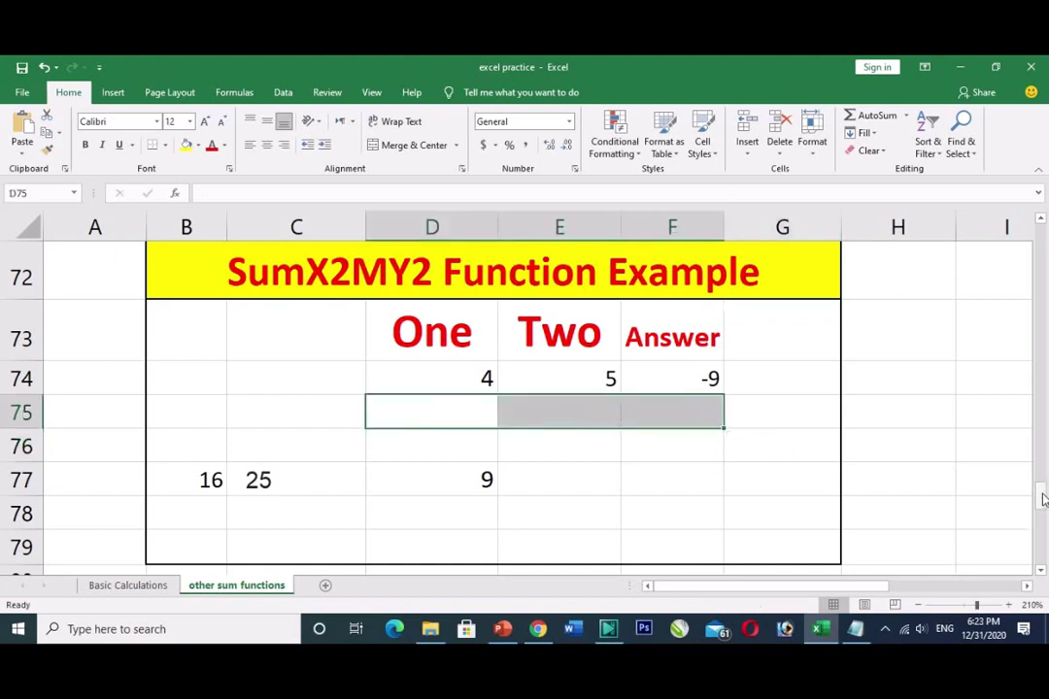
In the SumXMY2 Function Example, clear the second row of numbers in C90:F90
drag(1041, 497, 1042, 551)
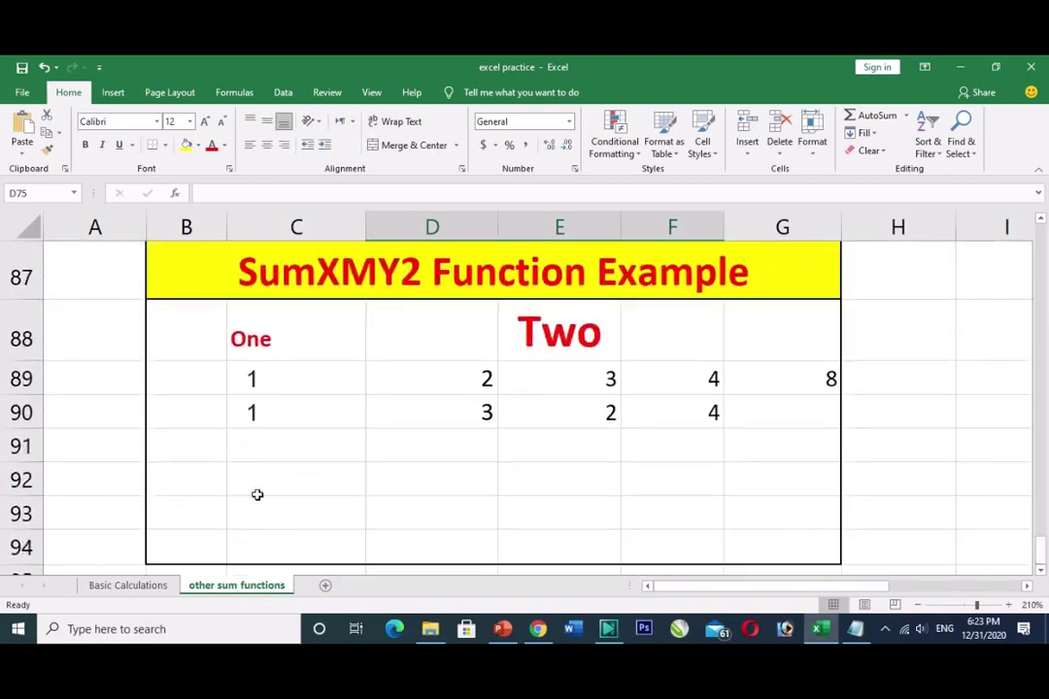
click(318, 411)
drag(317, 412, 643, 441)
key(Delete)
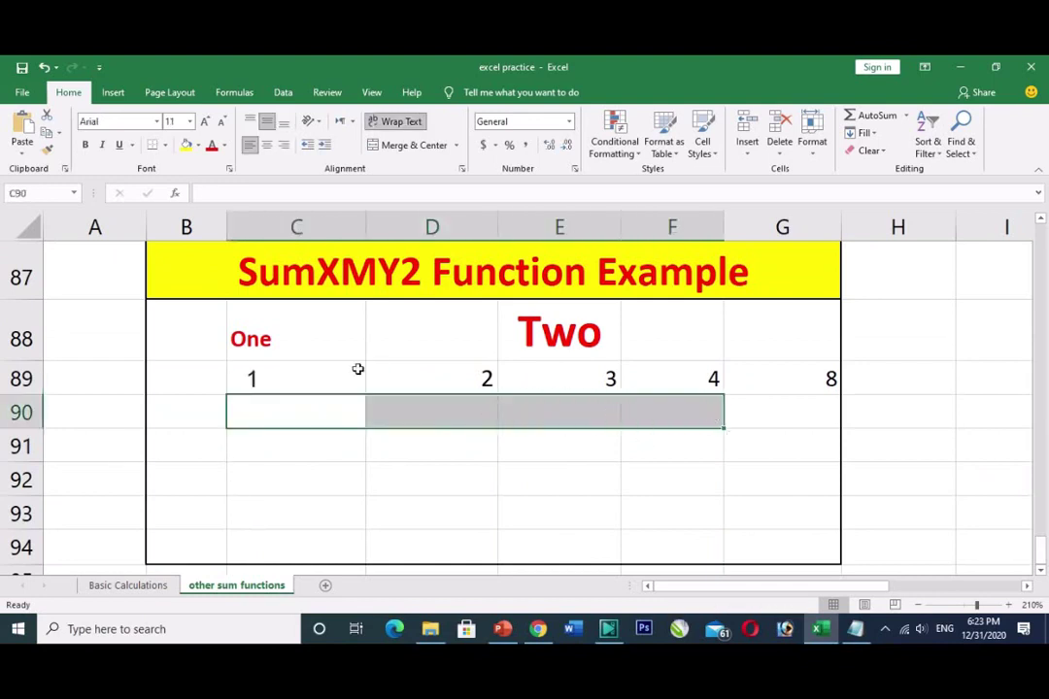
Examine the numbers in C89:F89, the first row of the SumXMY2 example
click(306, 376)
click(444, 376)
click(594, 378)
click(691, 379)
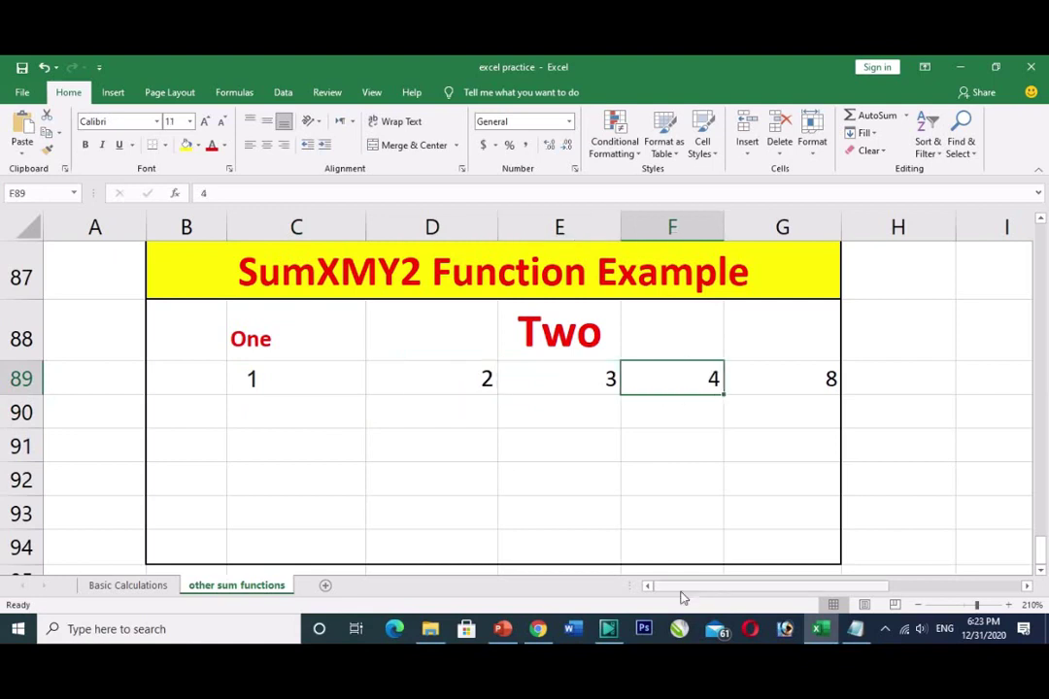
click(288, 413)
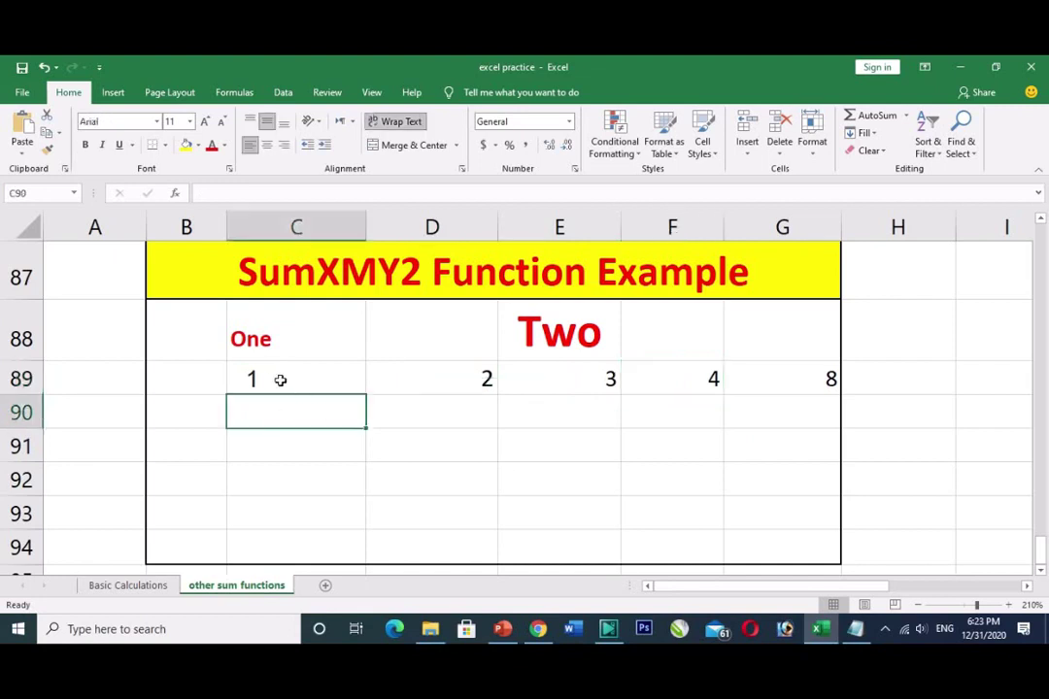
click(279, 380)
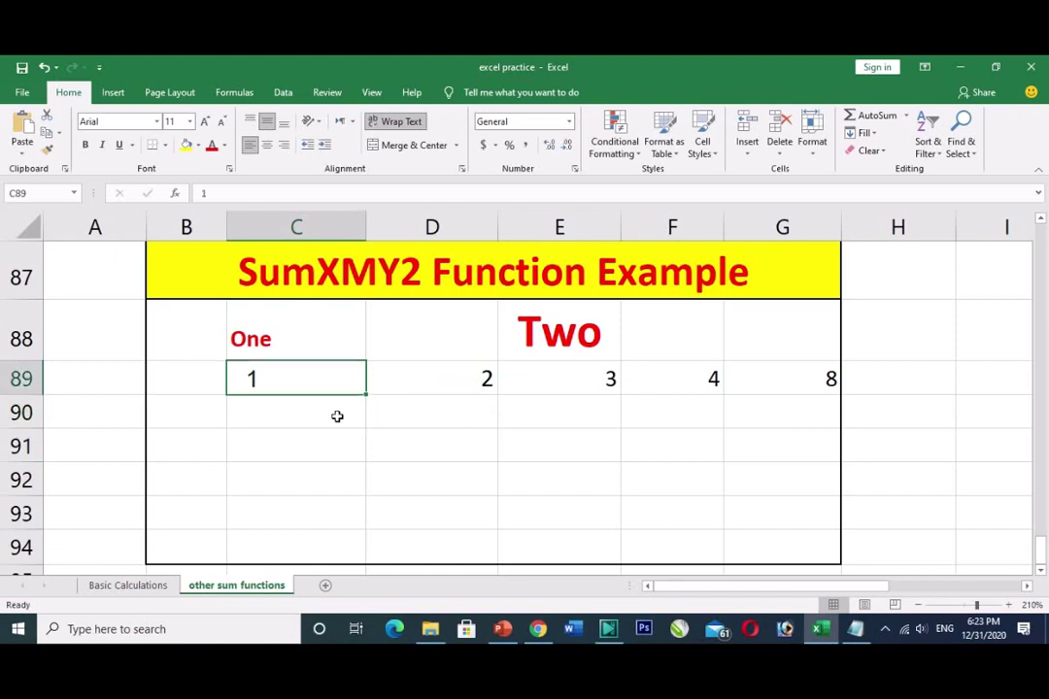
click(466, 385)
click(593, 379)
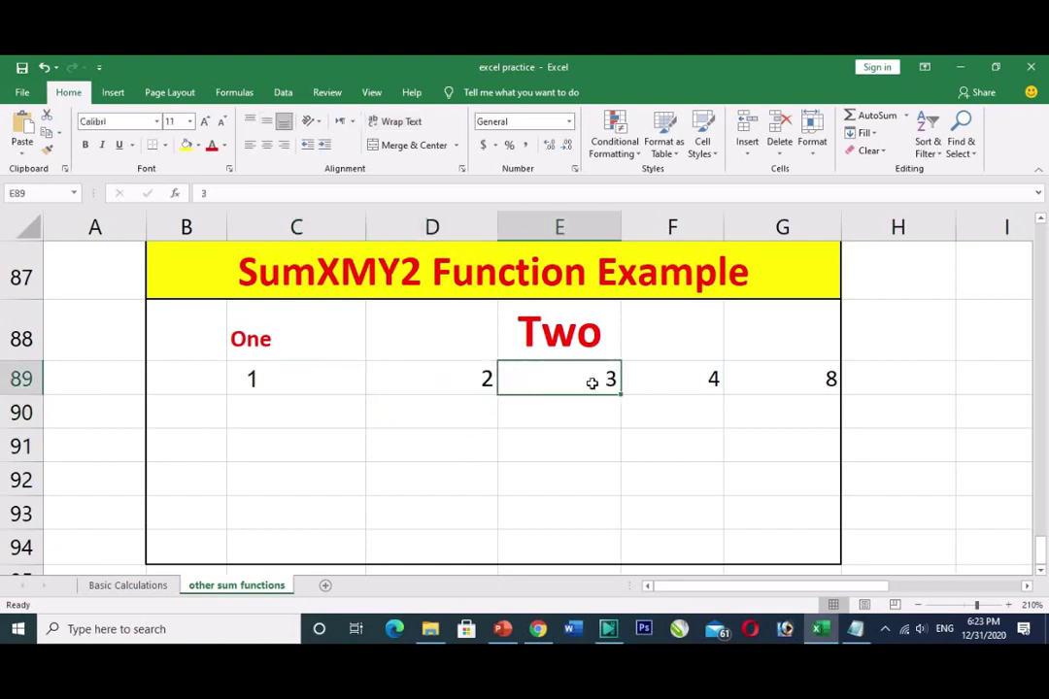
click(698, 381)
Fill the second row of the SumXMY2 example, C90:F90, with the numbers 1, 3, 2 and 4
click(272, 410)
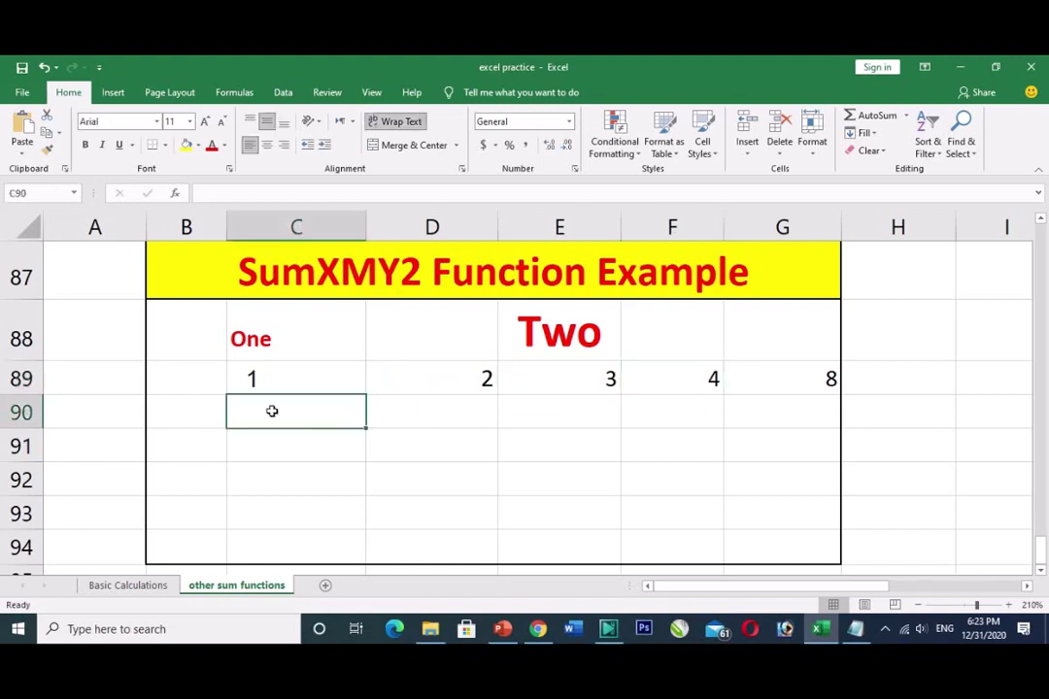
text(1)
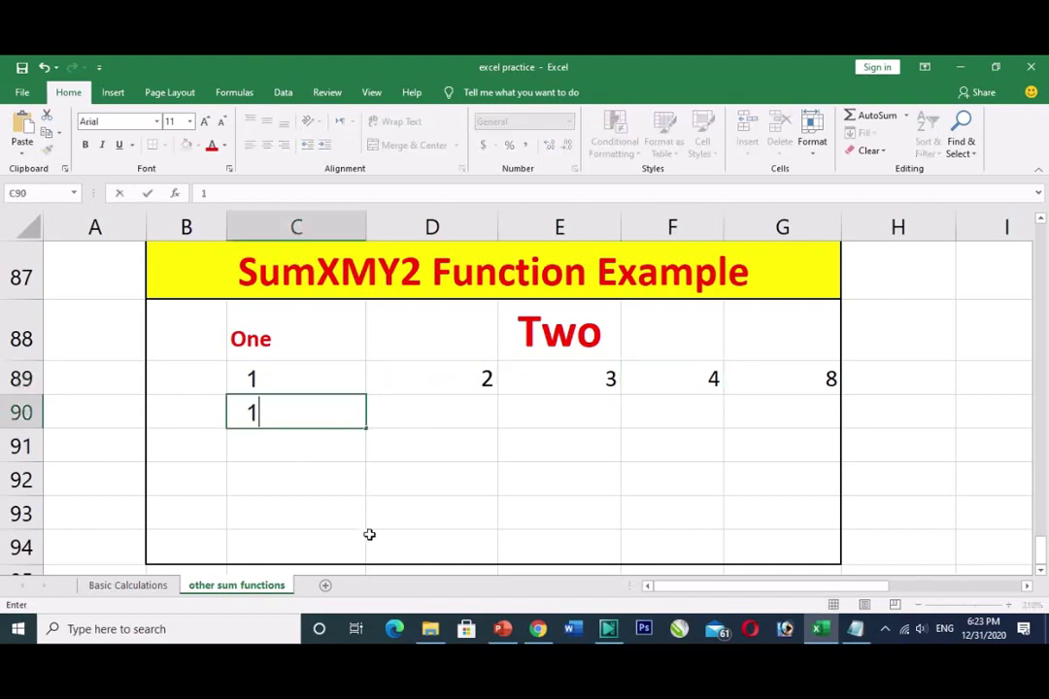
key(Tab)
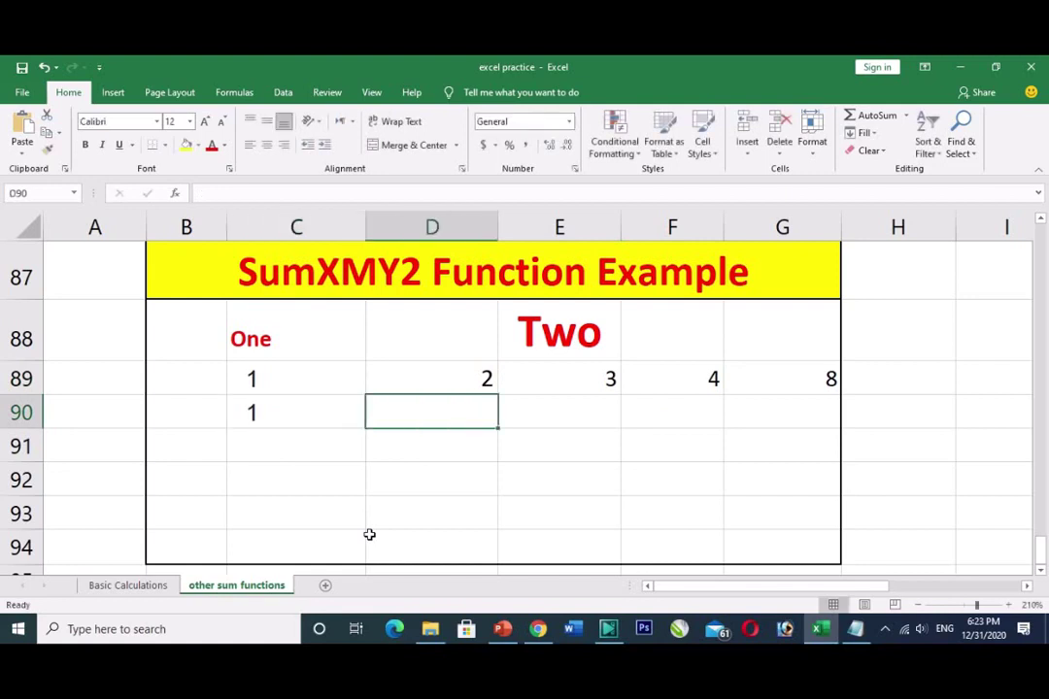
text(3)
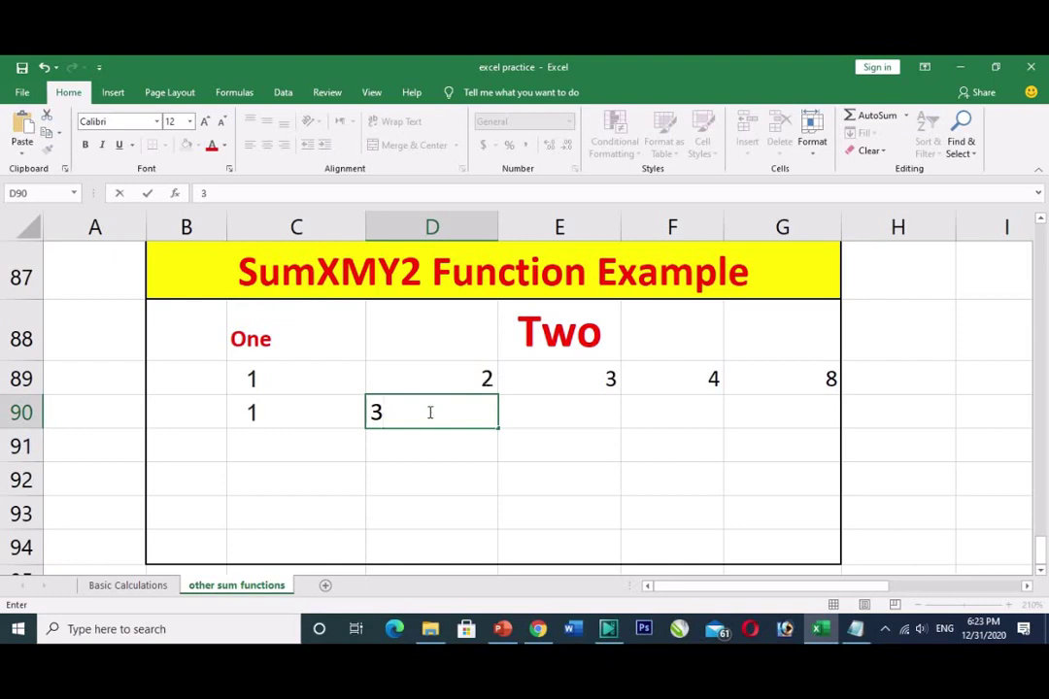
click(550, 413)
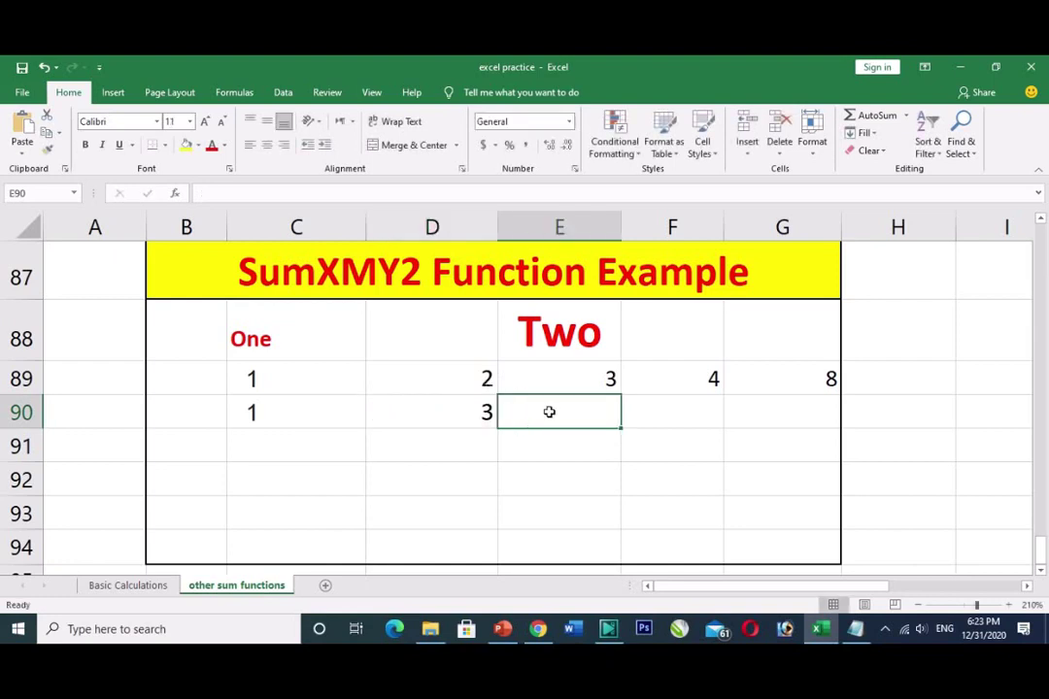
text(2)
key(Tab)
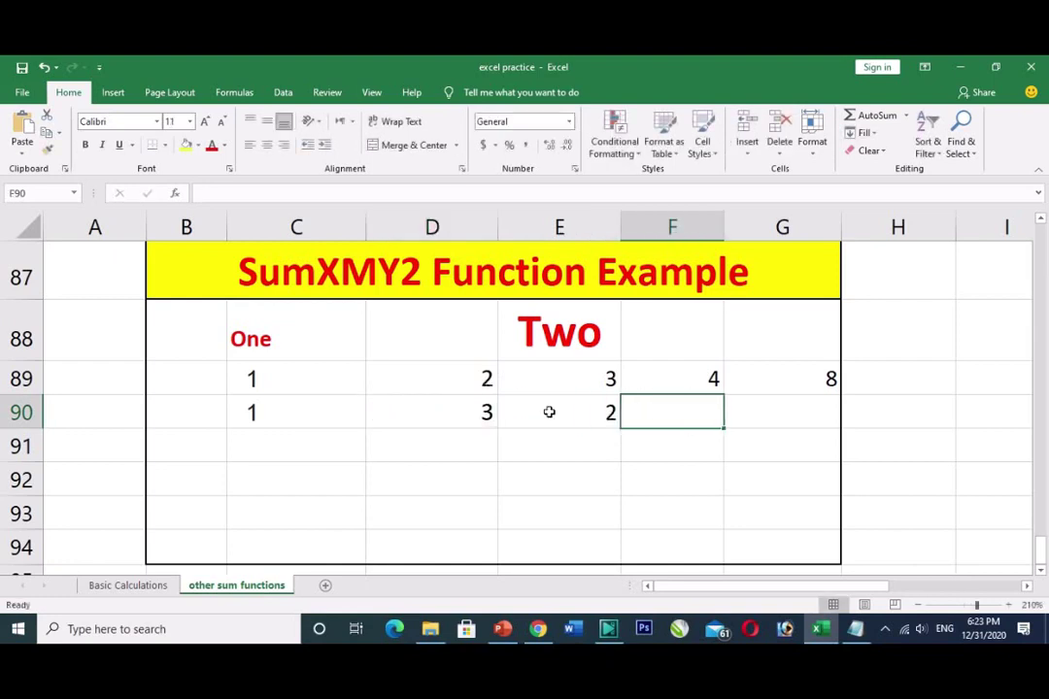
text(4)
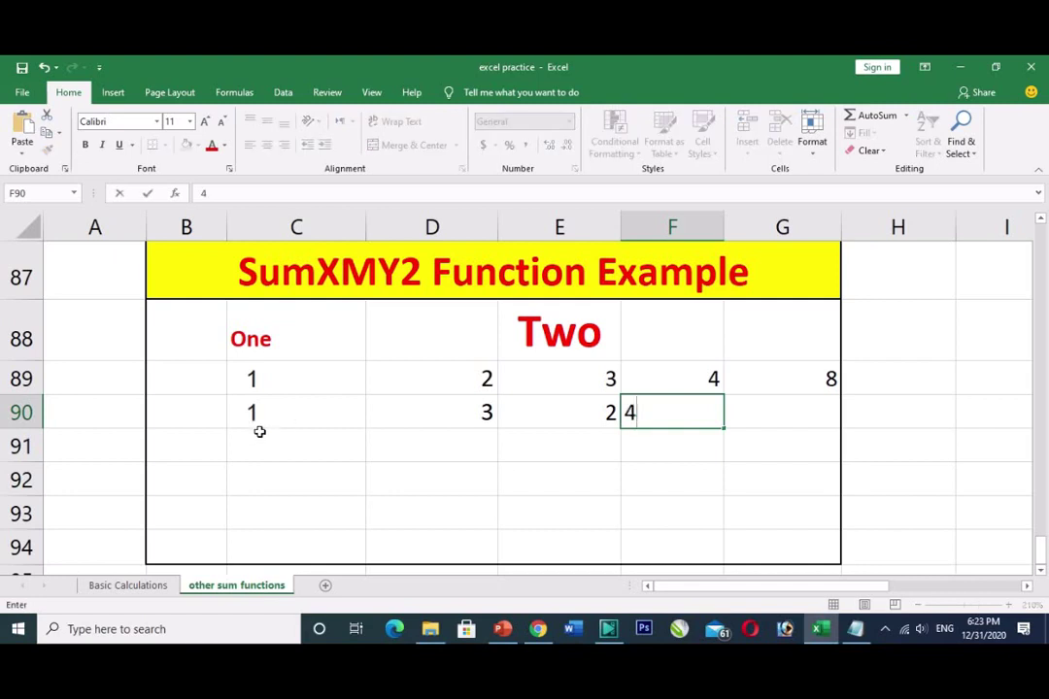
click(340, 455)
click(485, 409)
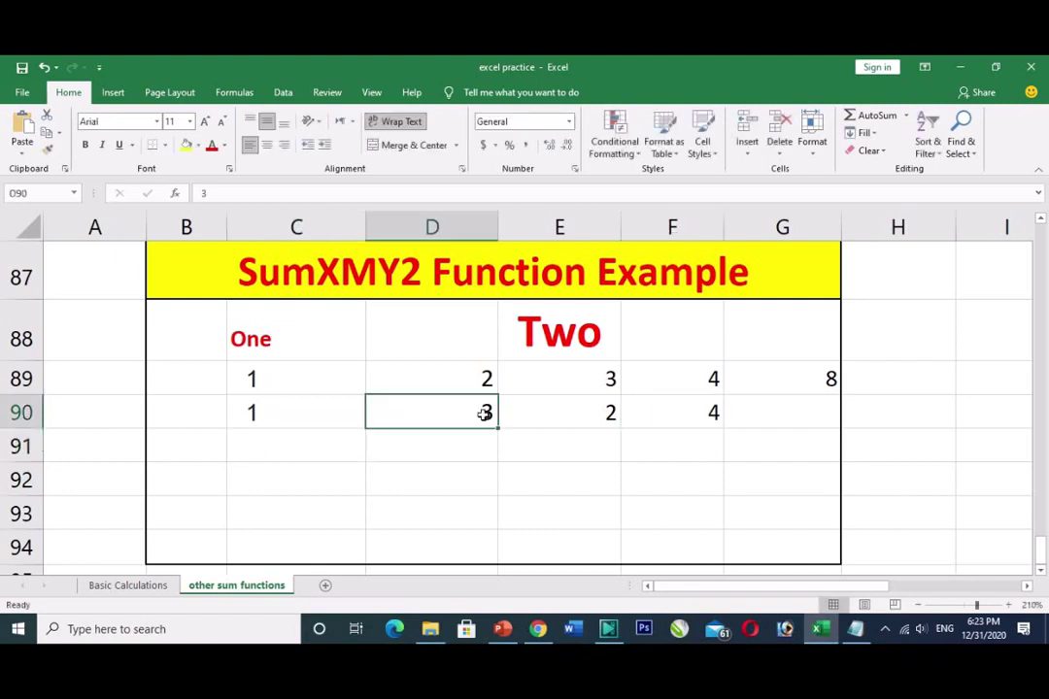
Enter the differences 2 and 2 in D91:E91, below the second row of numbers in the SumXMY2 example
click(265, 413)
click(440, 450)
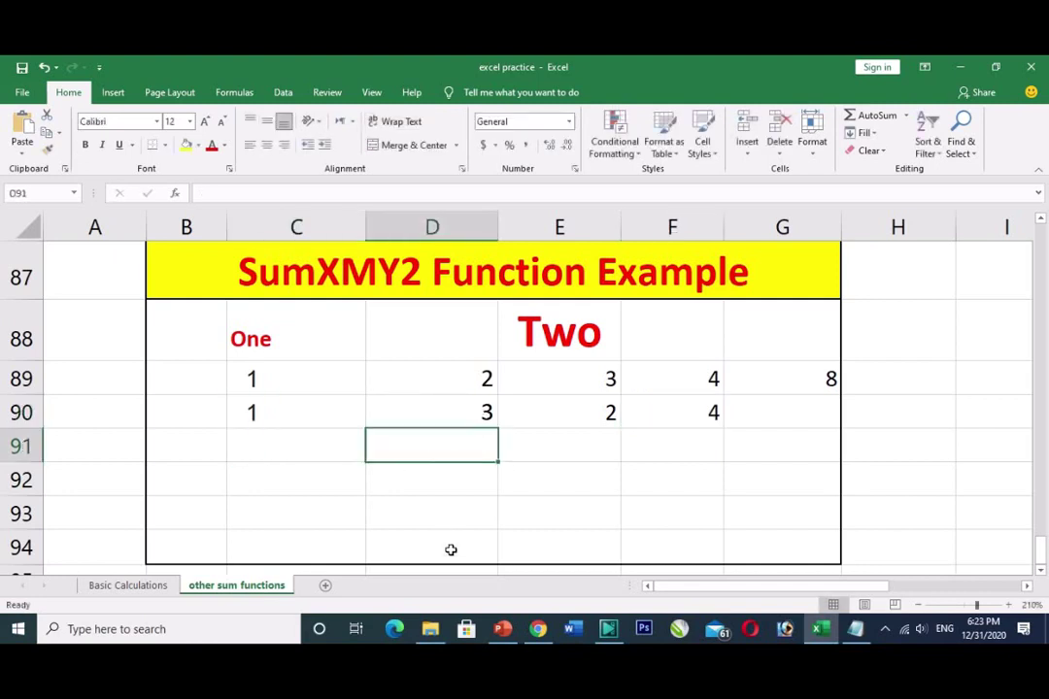
text(2)
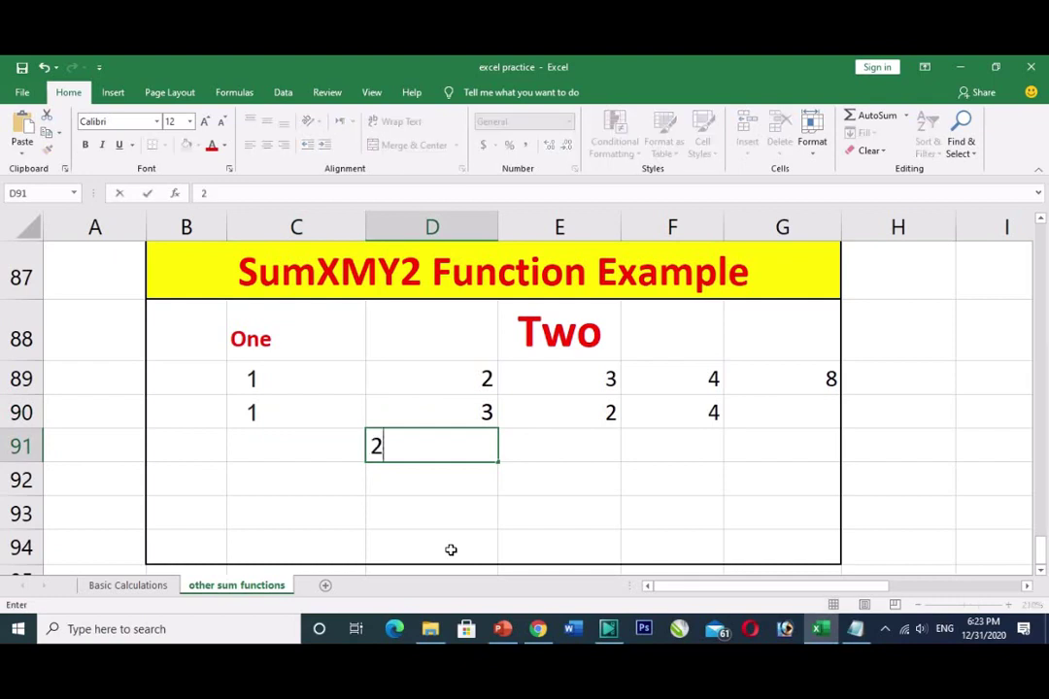
key(Tab)
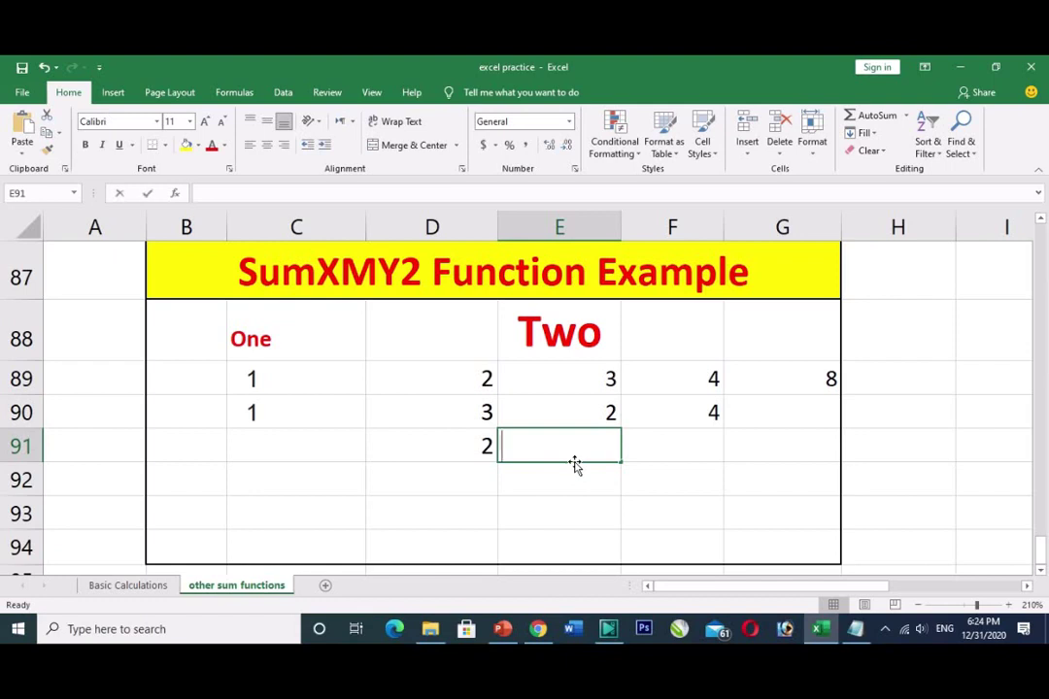
text(2)
key(Return)
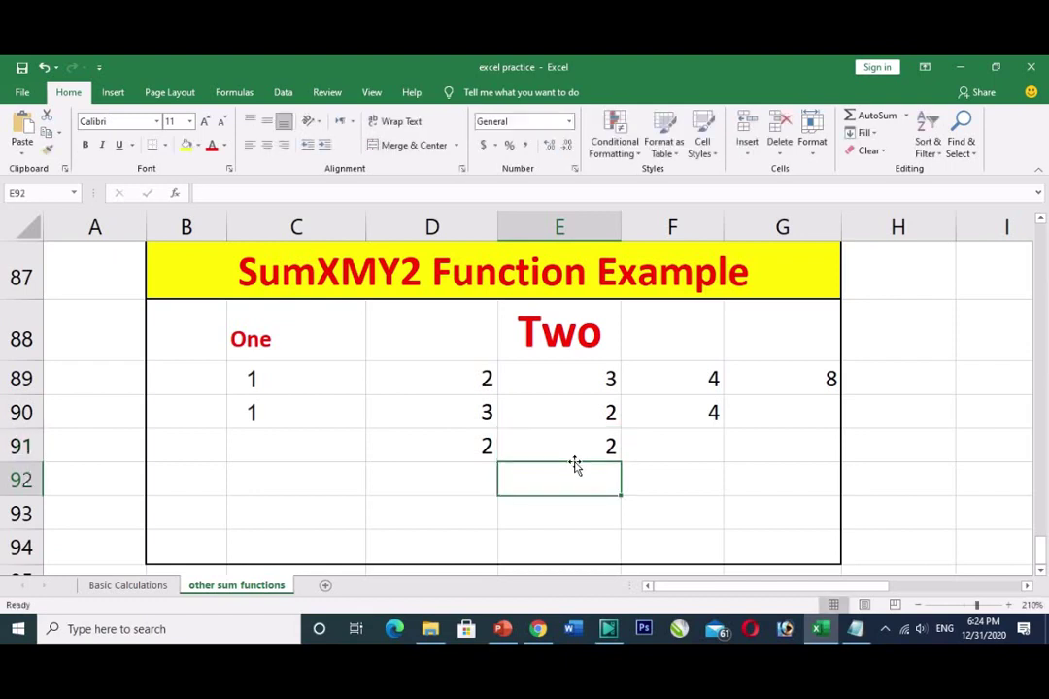
Enter the squared differences 4 and 4 in D92:E92, below the two differences
click(476, 467)
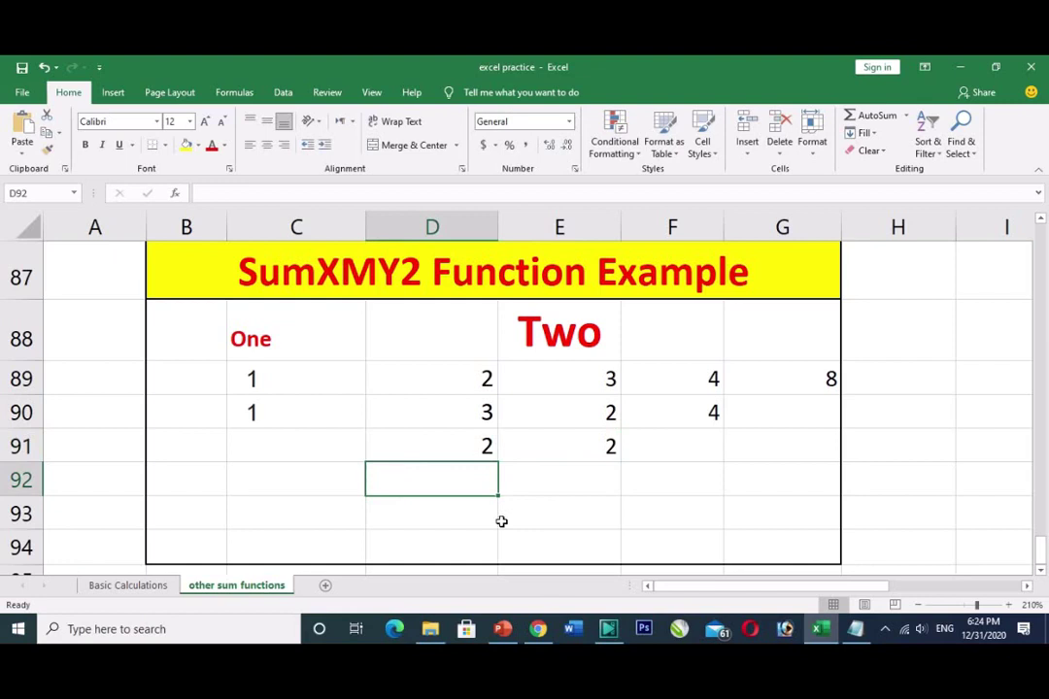
text(4)
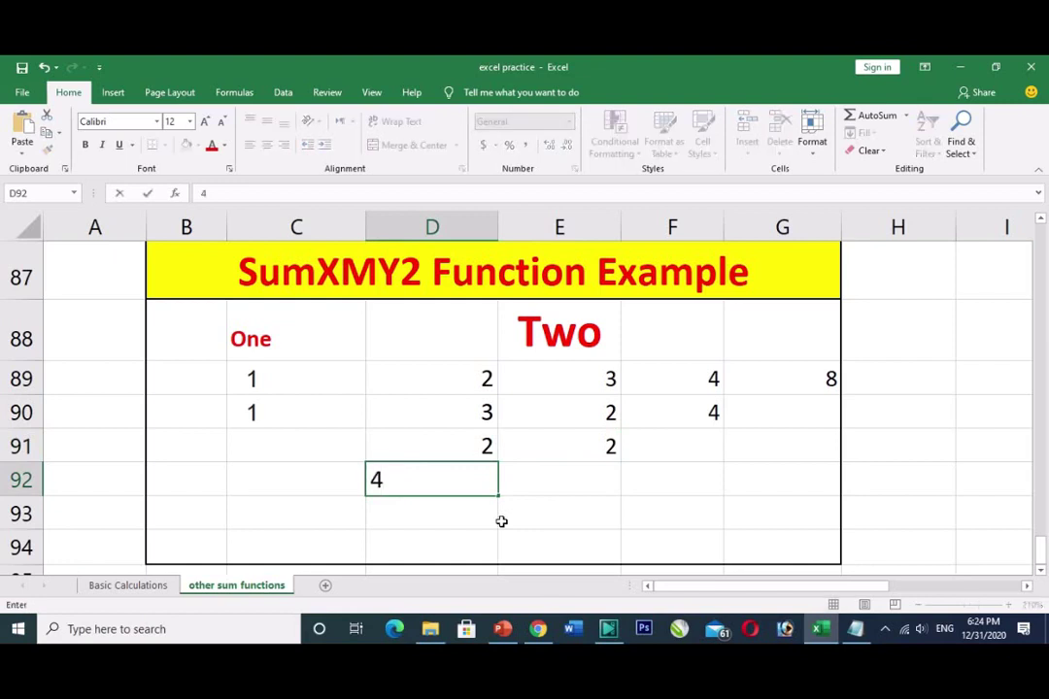
key(Tab)
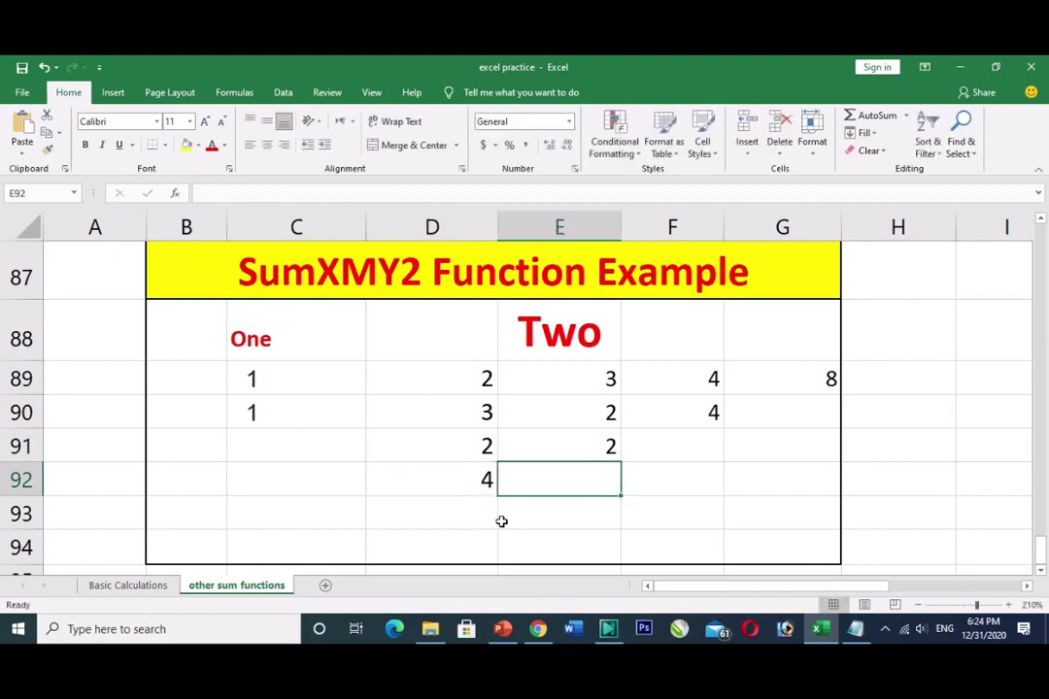
text(2)
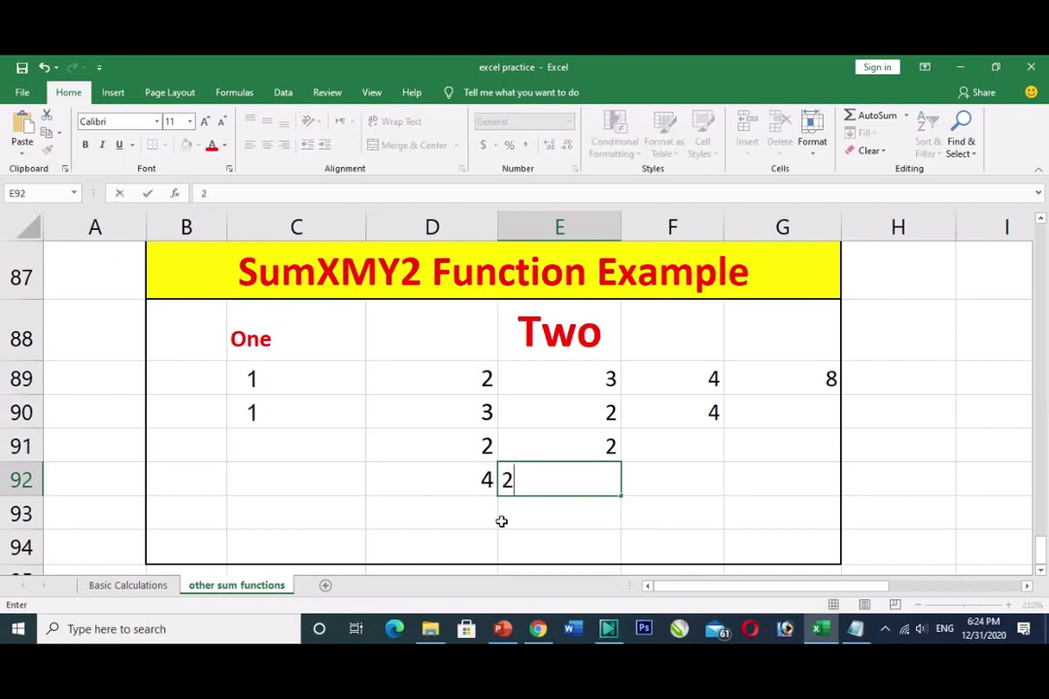
key(BackSpace)
text(4)
key(Tab)
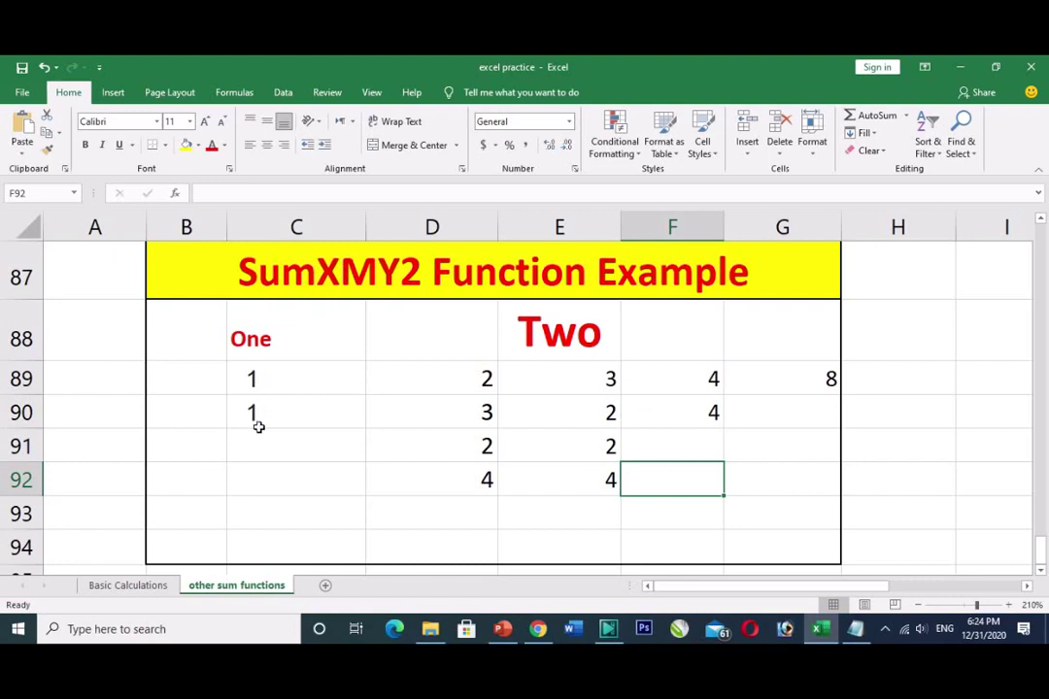
Clear the manual working in C90:F92 of the SumXMY2 example
drag(463, 440, 592, 475)
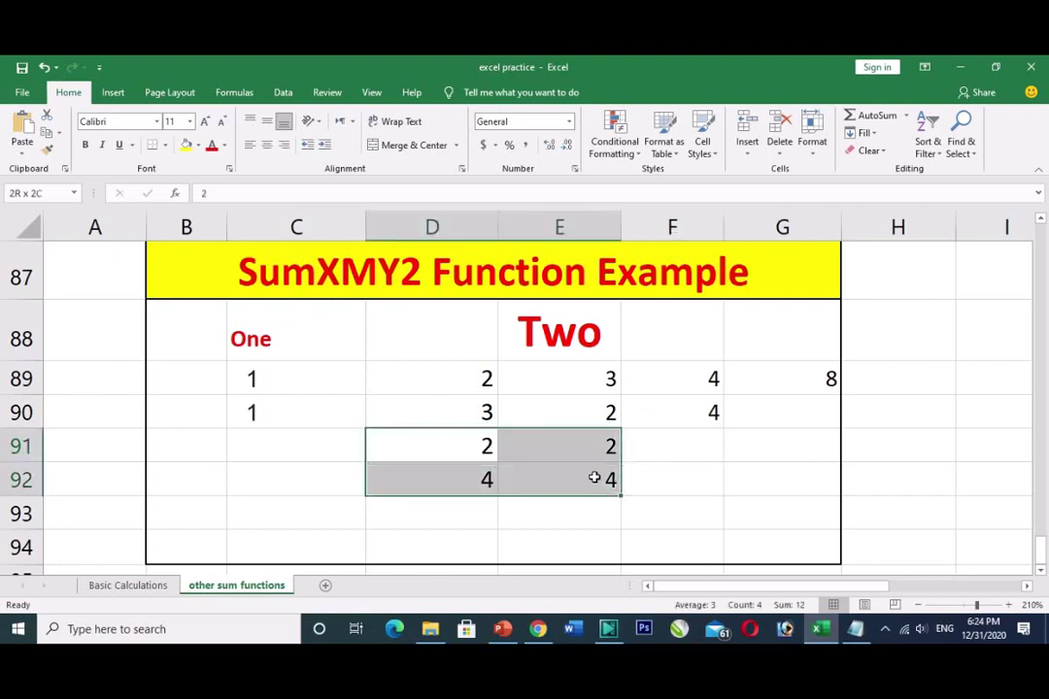
click(461, 475)
click(257, 410)
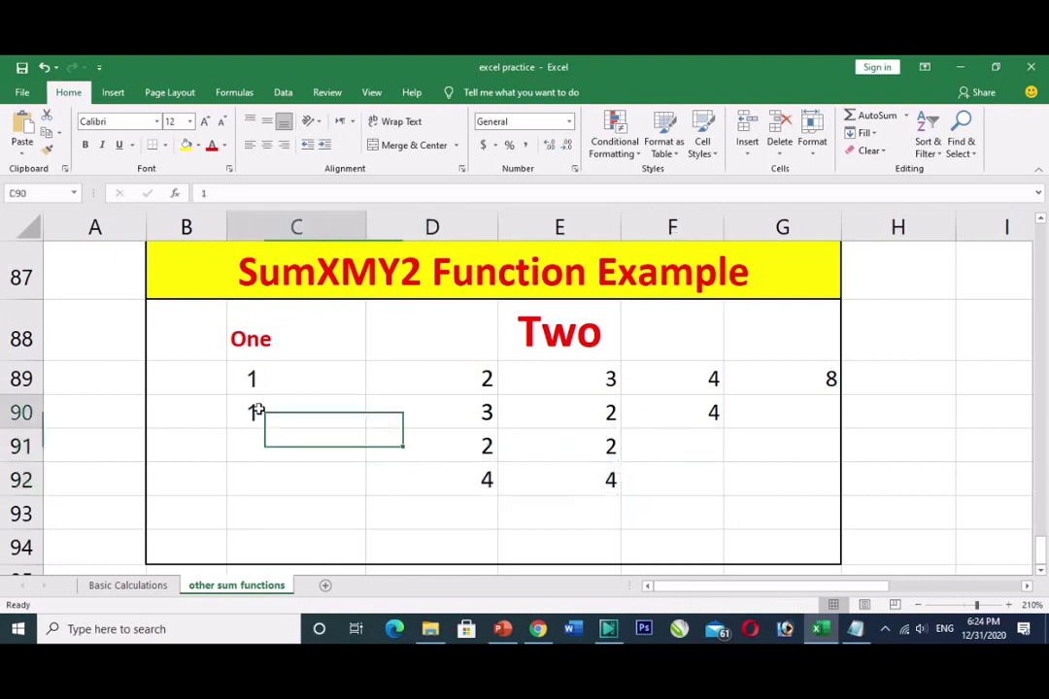
drag(257, 409, 661, 474)
key(Delete)
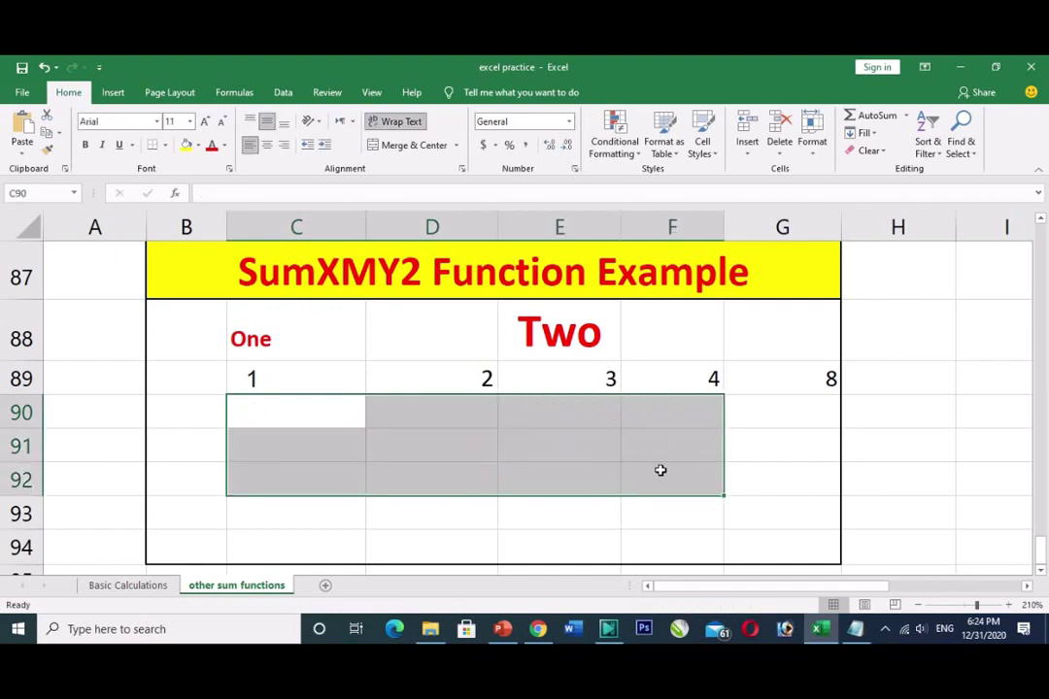
Replace the formula in G89 by re-entering =SUMXMY2(C89:D89,E89:F89), using C89:D89 as the first array and E89:F89 as the second
click(786, 381)
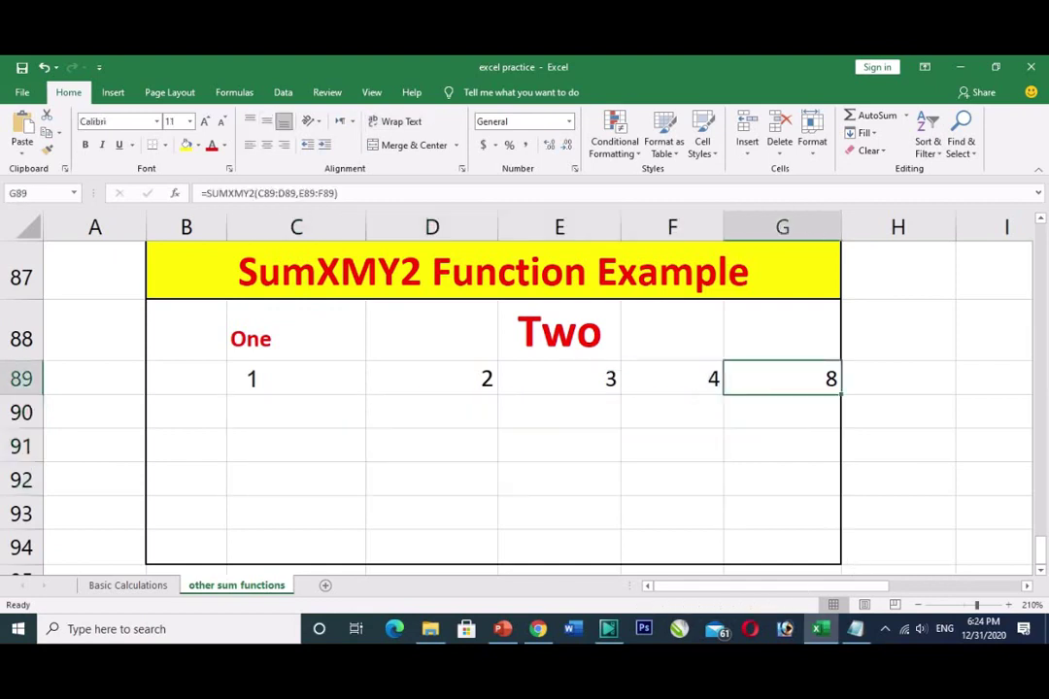
key(Delete)
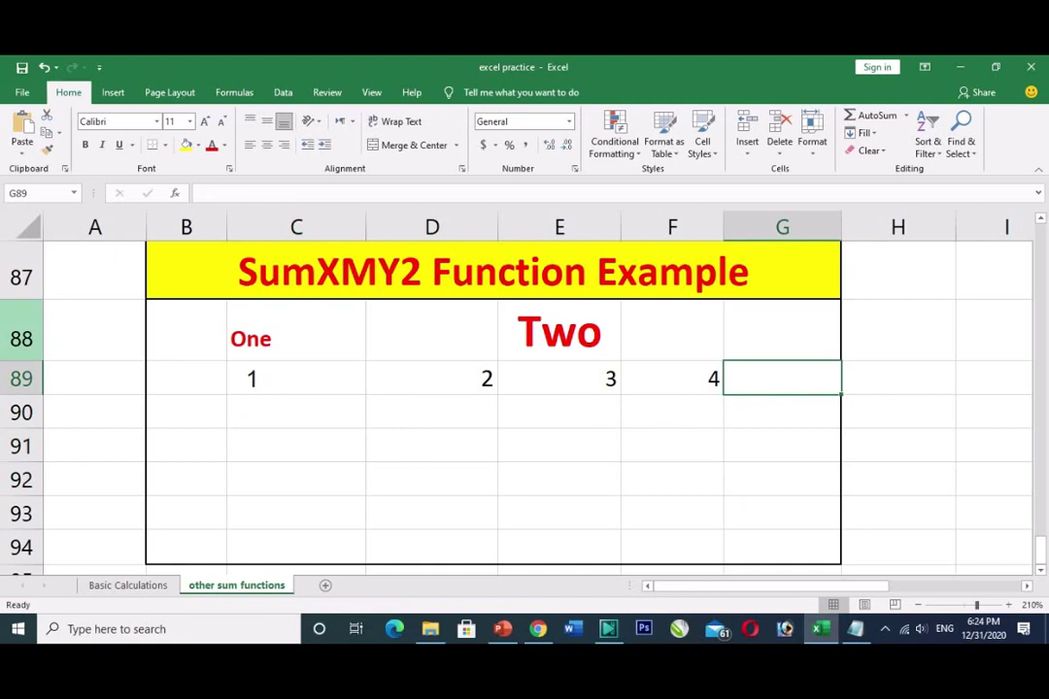
text(=)
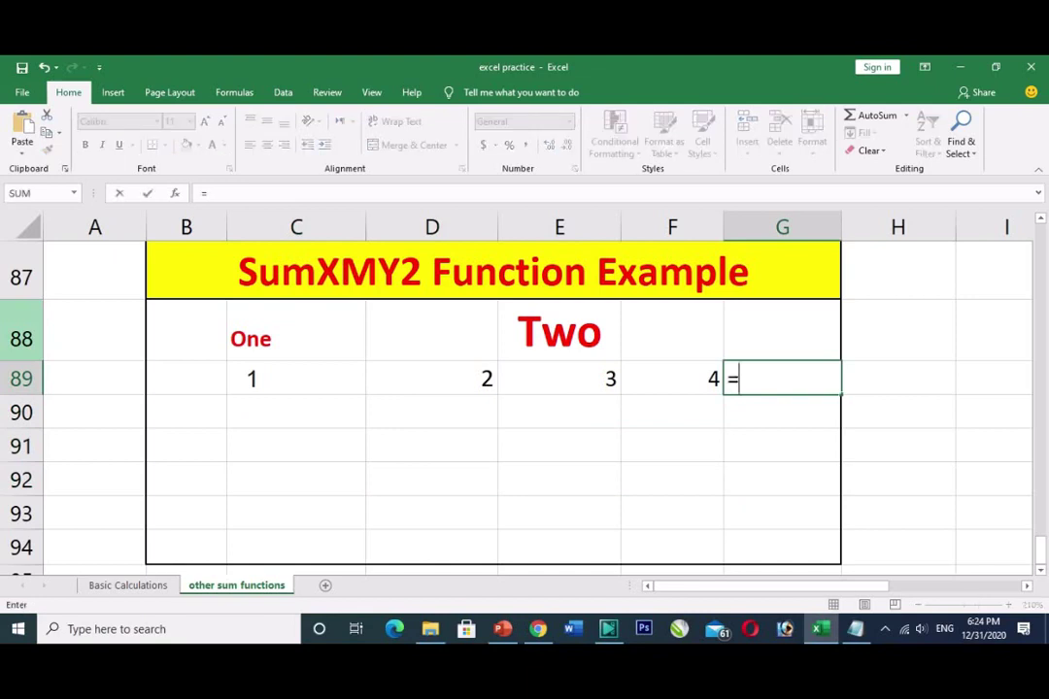
text(sum)
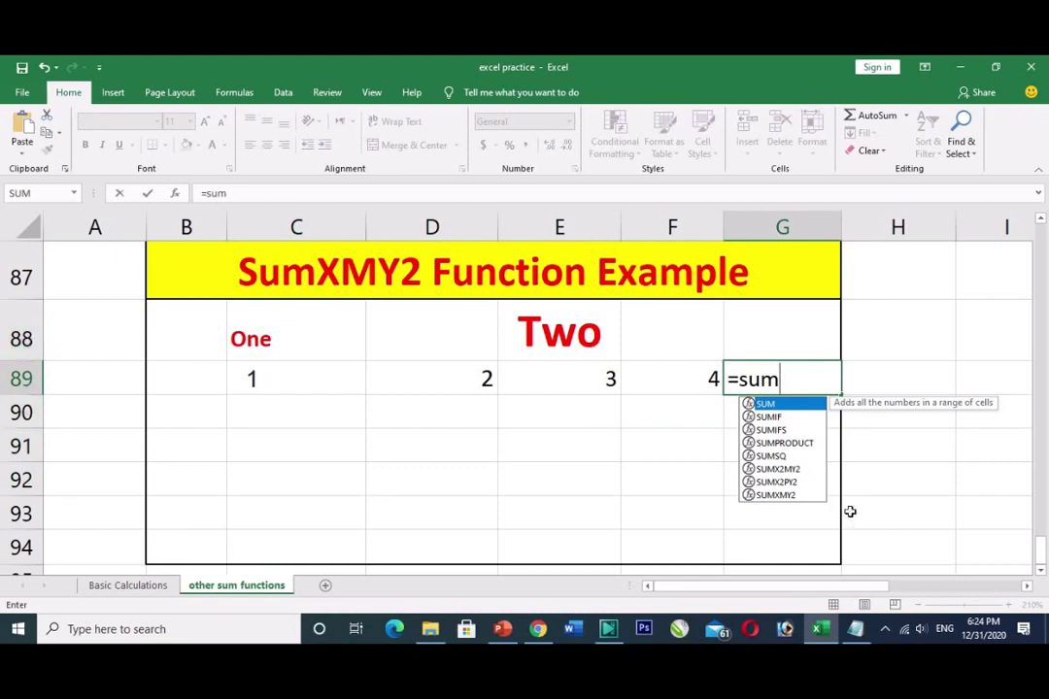
double_click(778, 497)
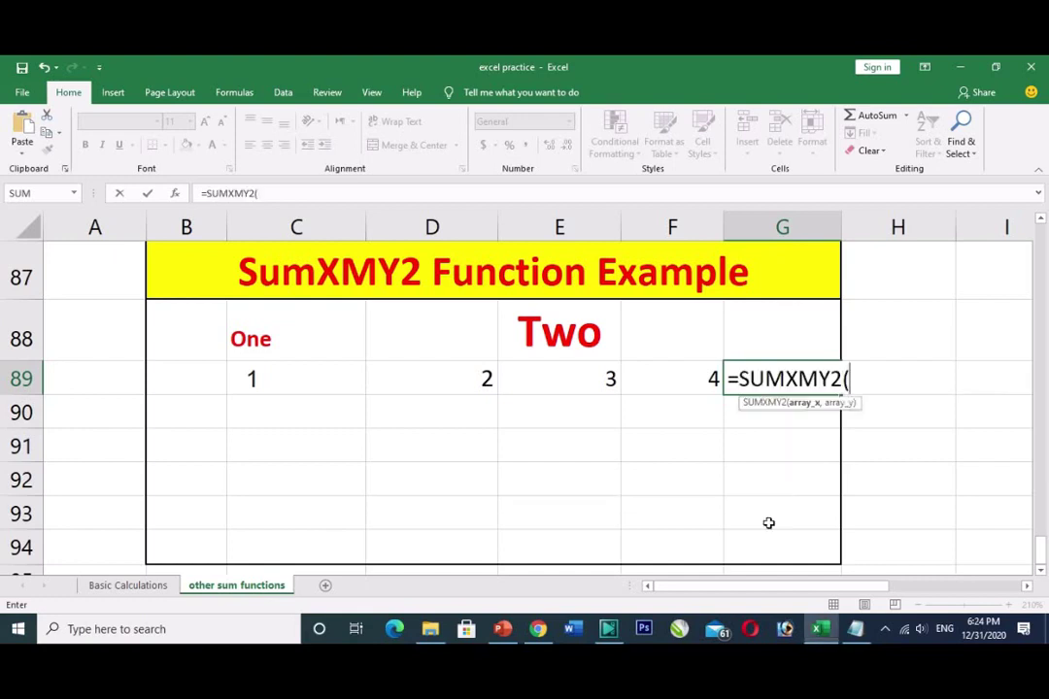
click(263, 378)
drag(263, 378, 406, 379)
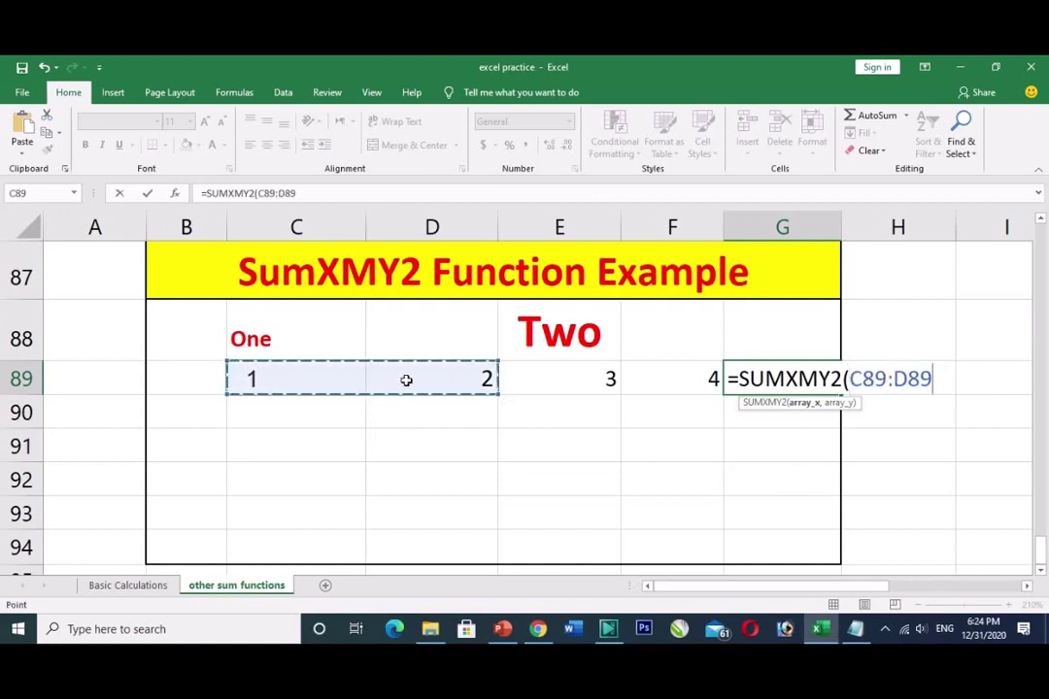
text(,)
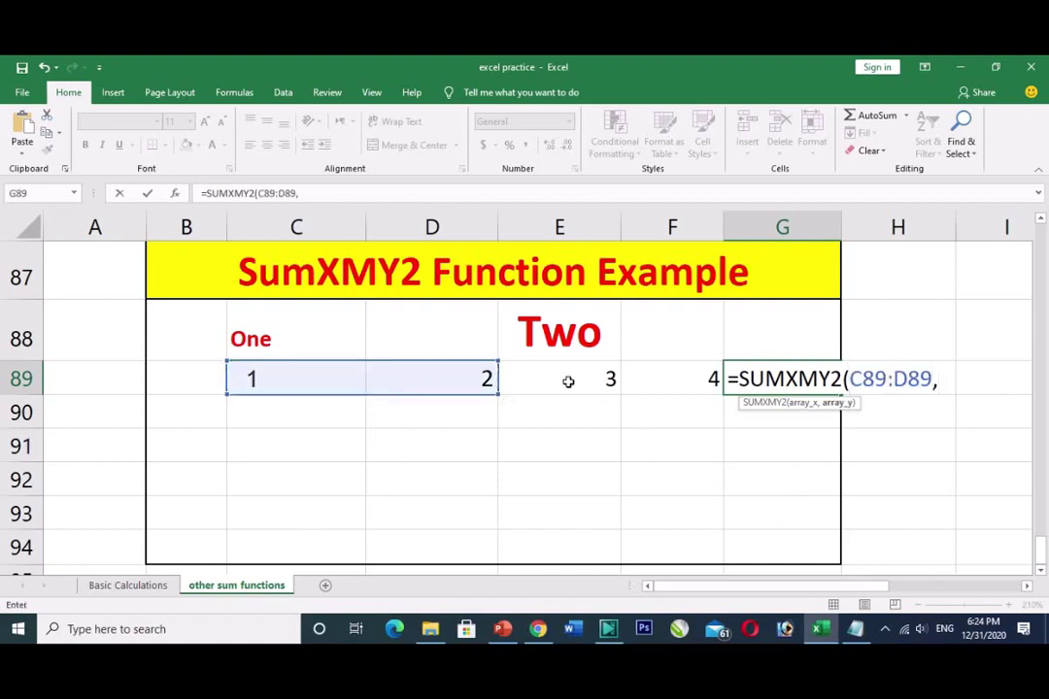
drag(563, 376, 680, 379)
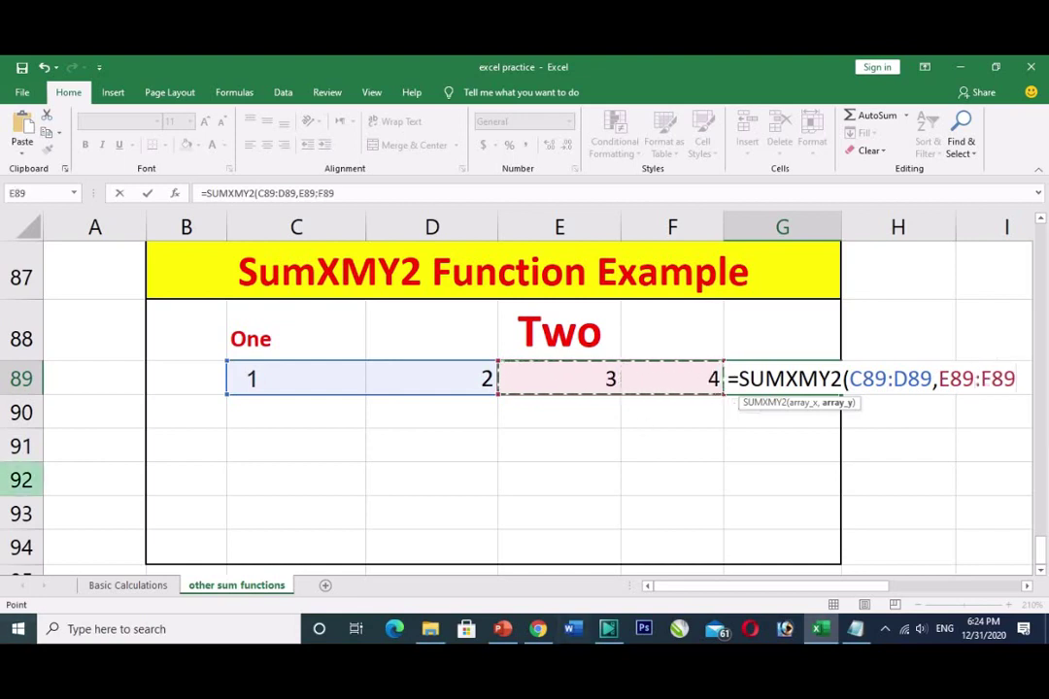
text())
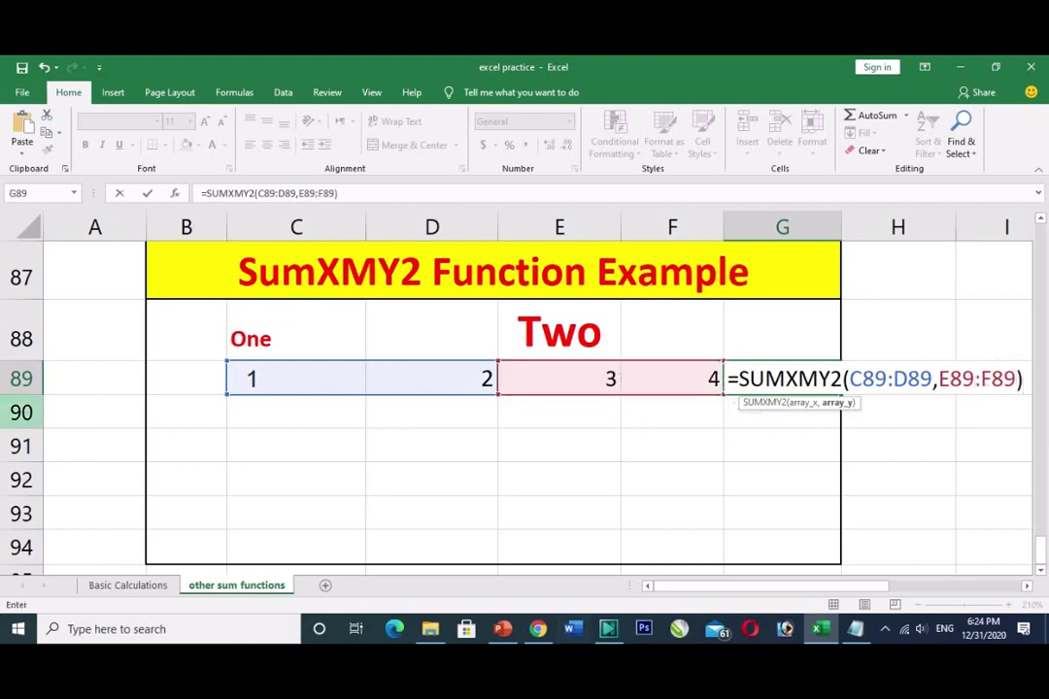
key(Return)
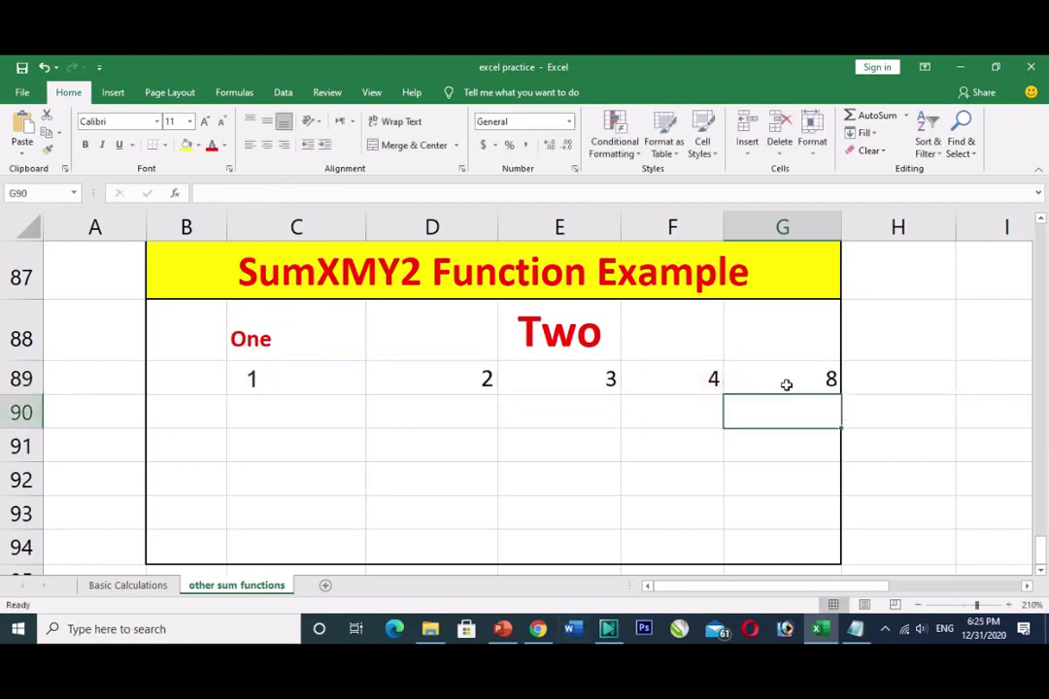
click(787, 382)
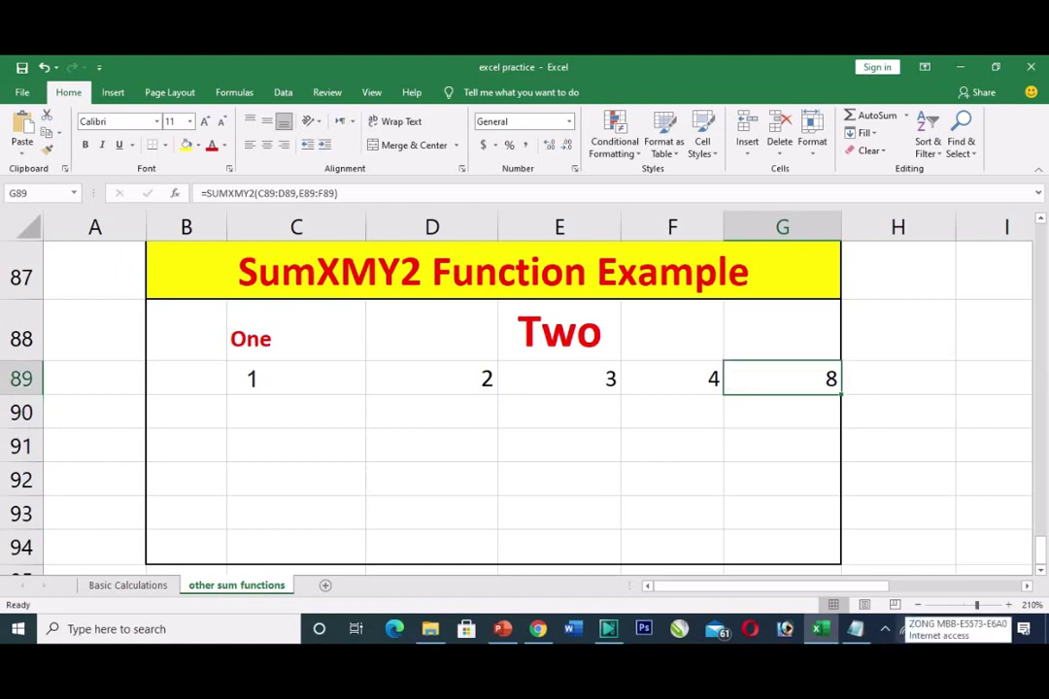